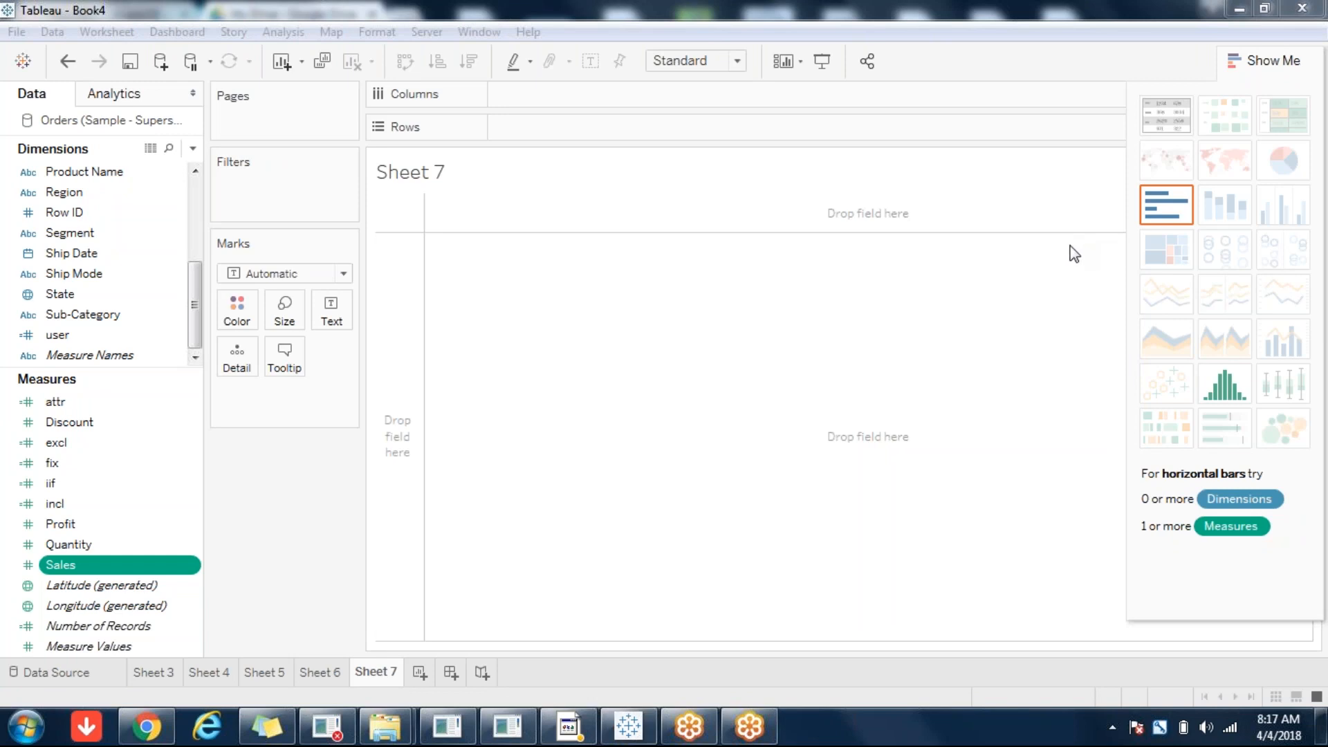
# Build a highlight table of Sales by Sub-Category on Sheet 7 using Show Me
pyautogui.click(237, 561)
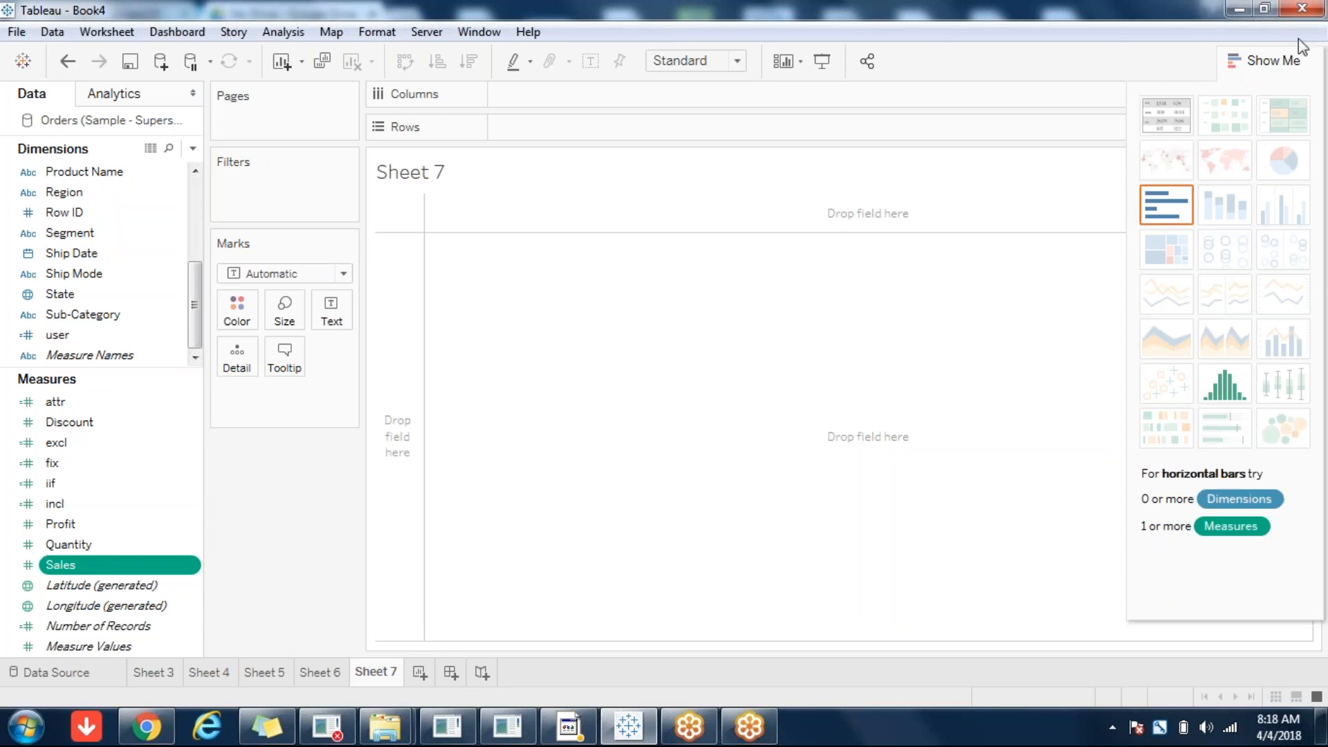
pyautogui.click(1276, 59)
pyautogui.click(1269, 60)
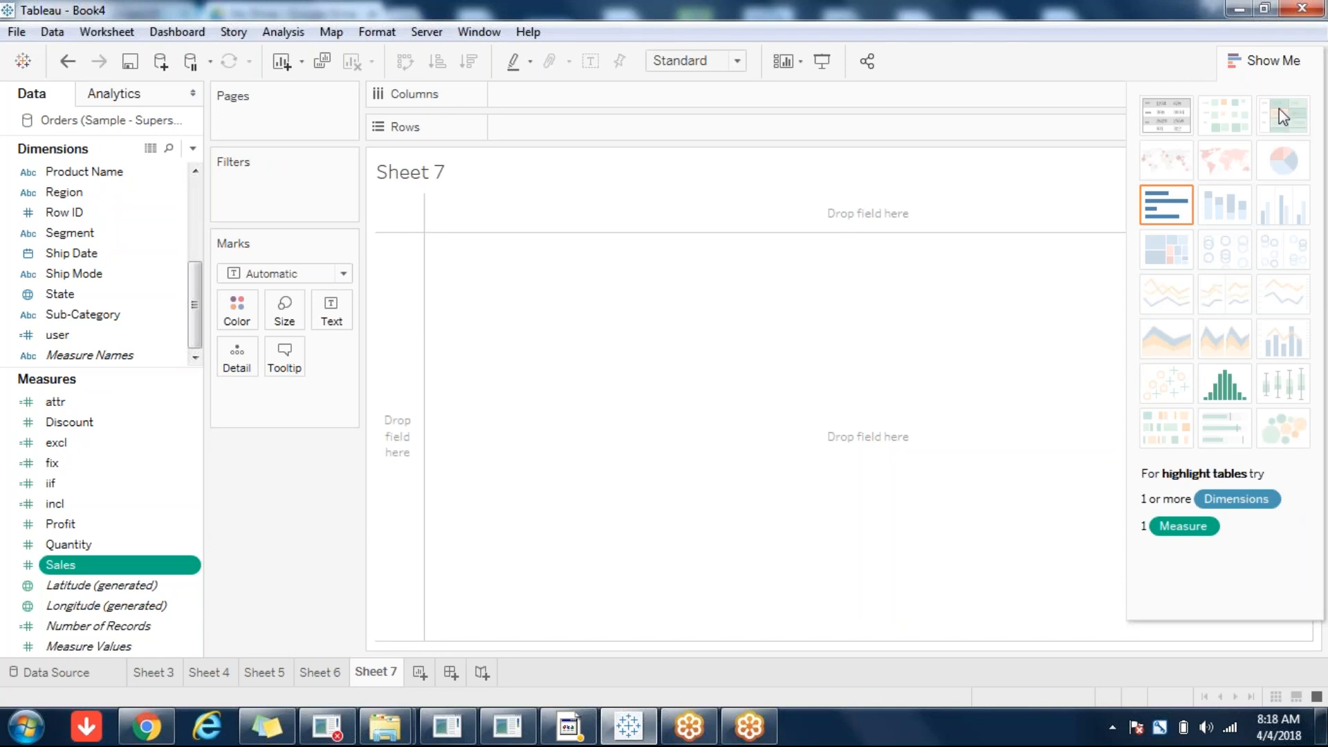
pyautogui.click(1269, 62)
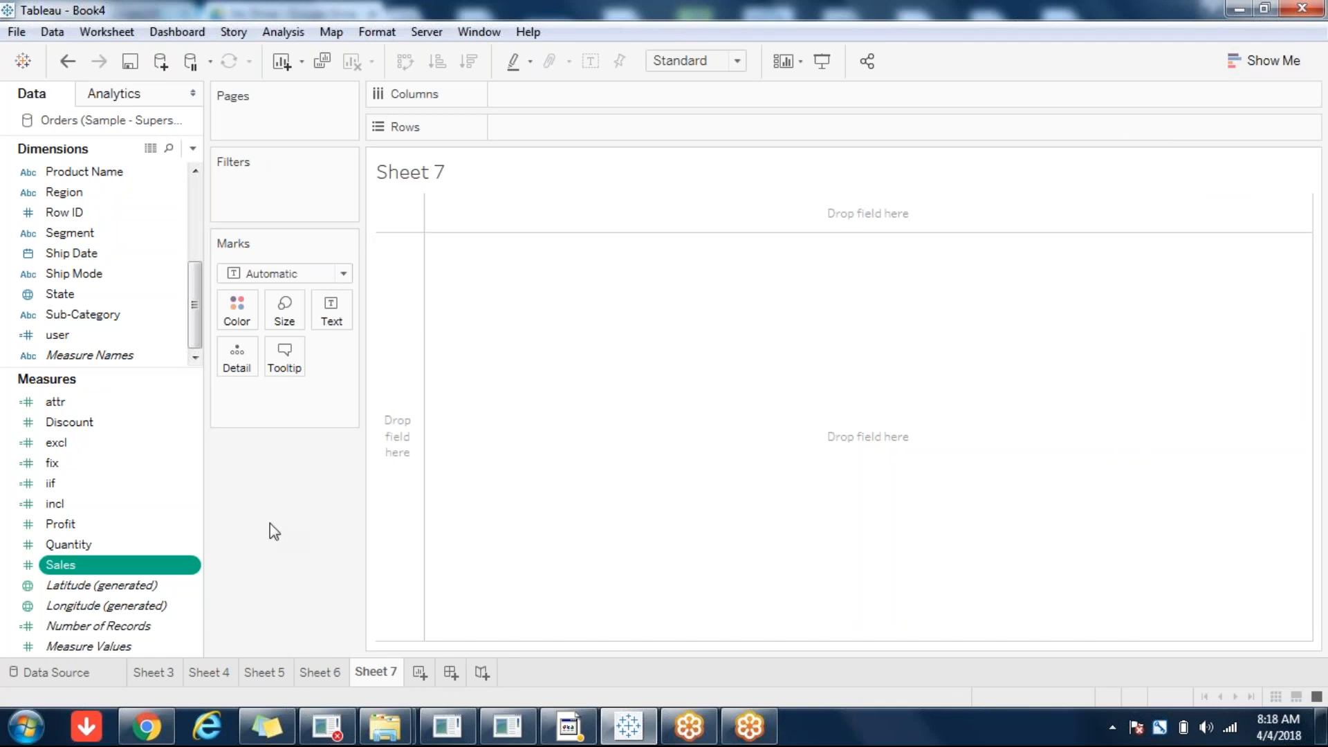
pyautogui.click(107, 316)
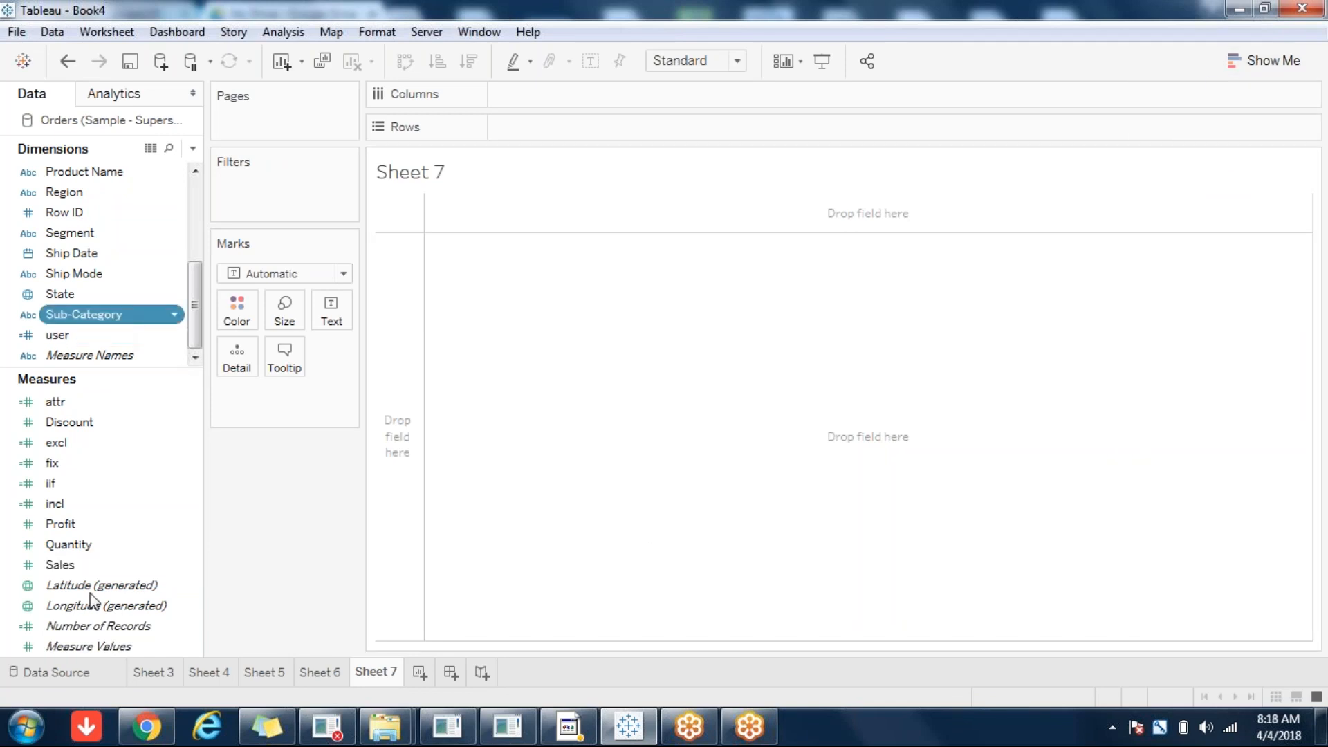
pyautogui.click(60, 564)
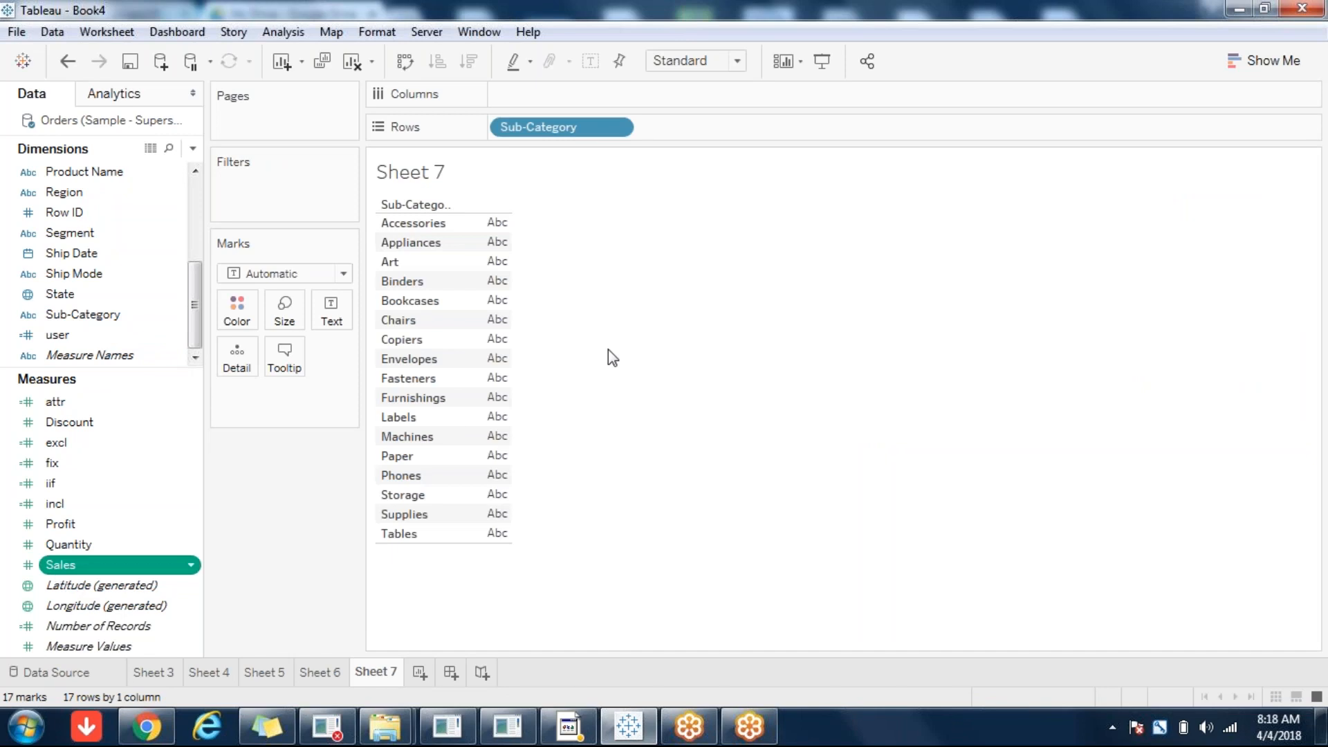
pyautogui.click(1273, 62)
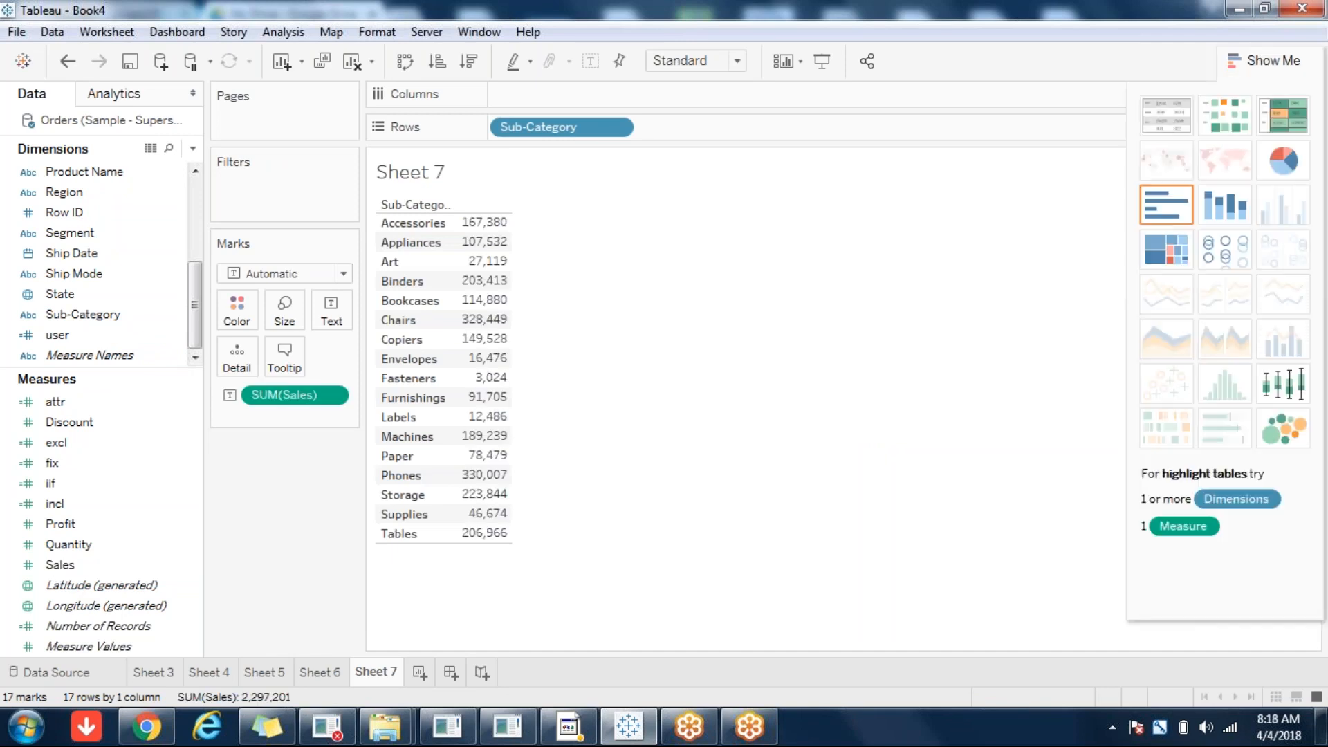
pyautogui.click(1295, 123)
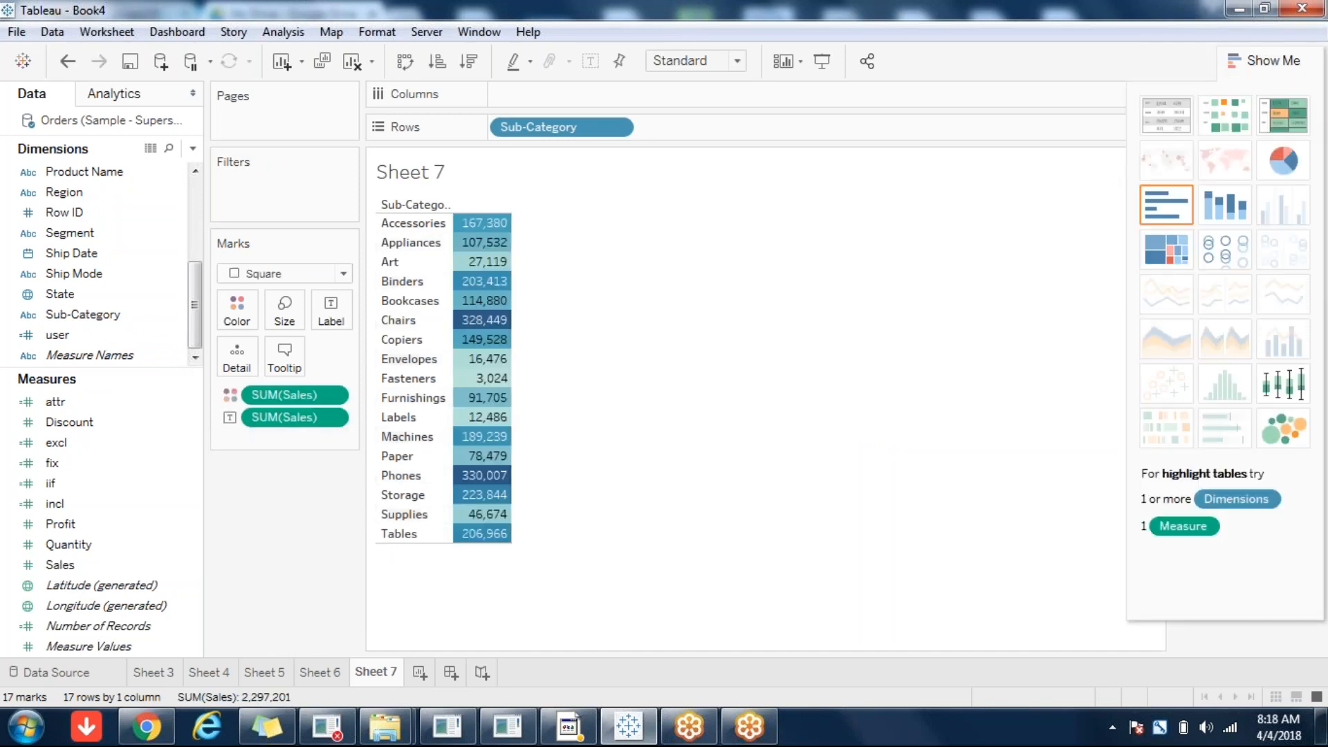
# Add Quantity, Profit and Discount as further measures beside Sales in the highlight table
pyautogui.click(88, 543)
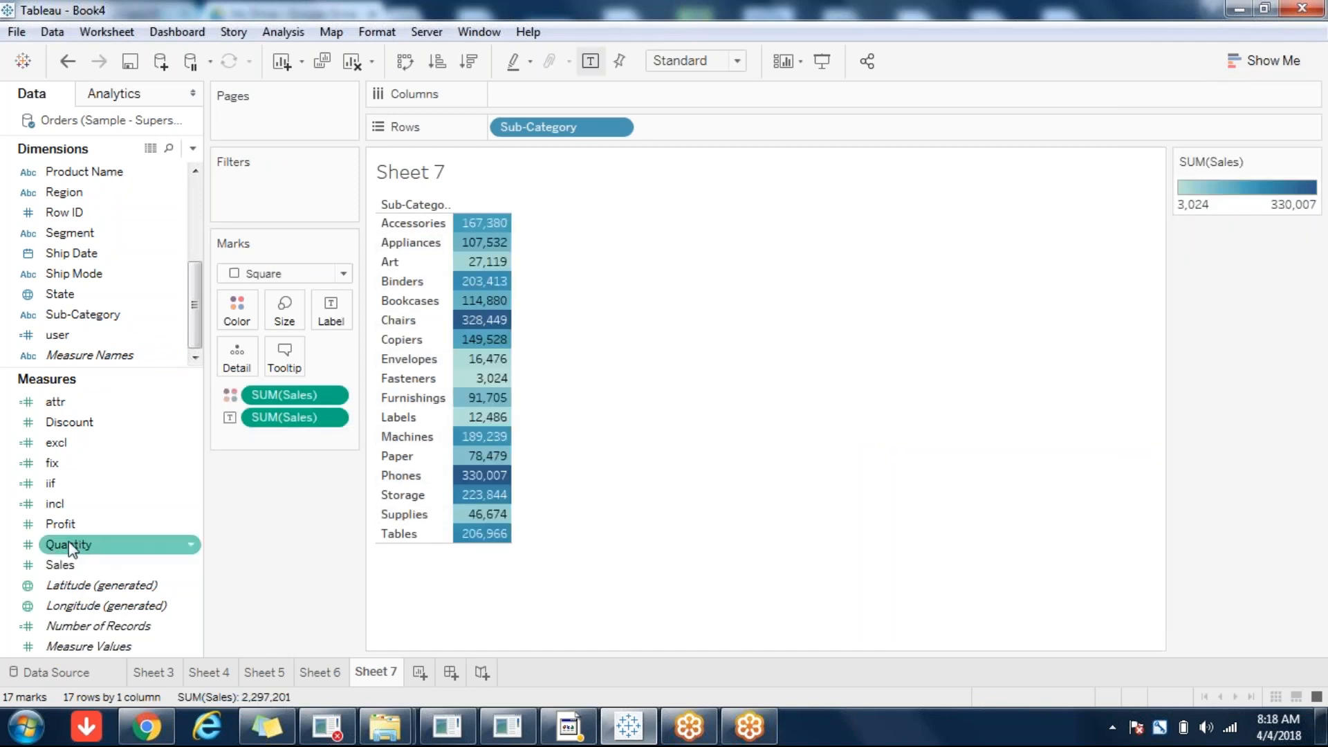
pyautogui.doubleClick(64, 540)
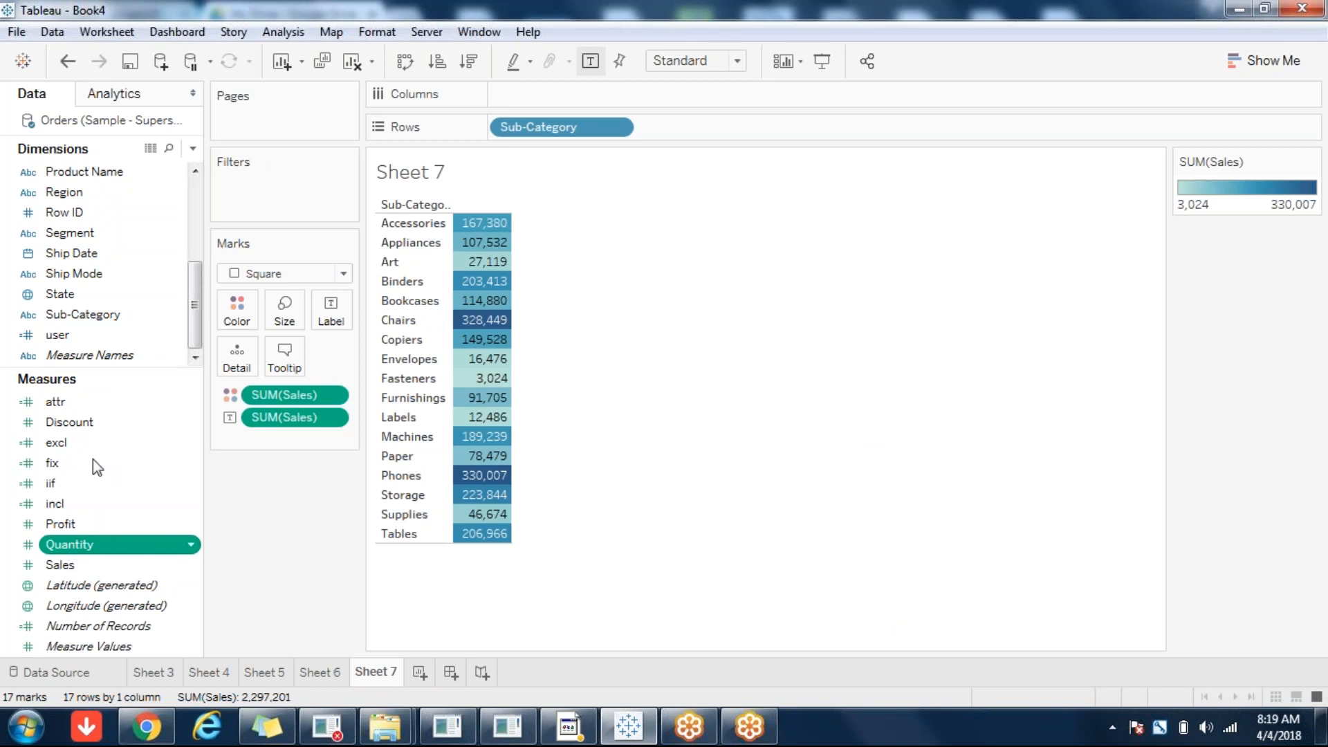
pyautogui.doubleClick(74, 424)
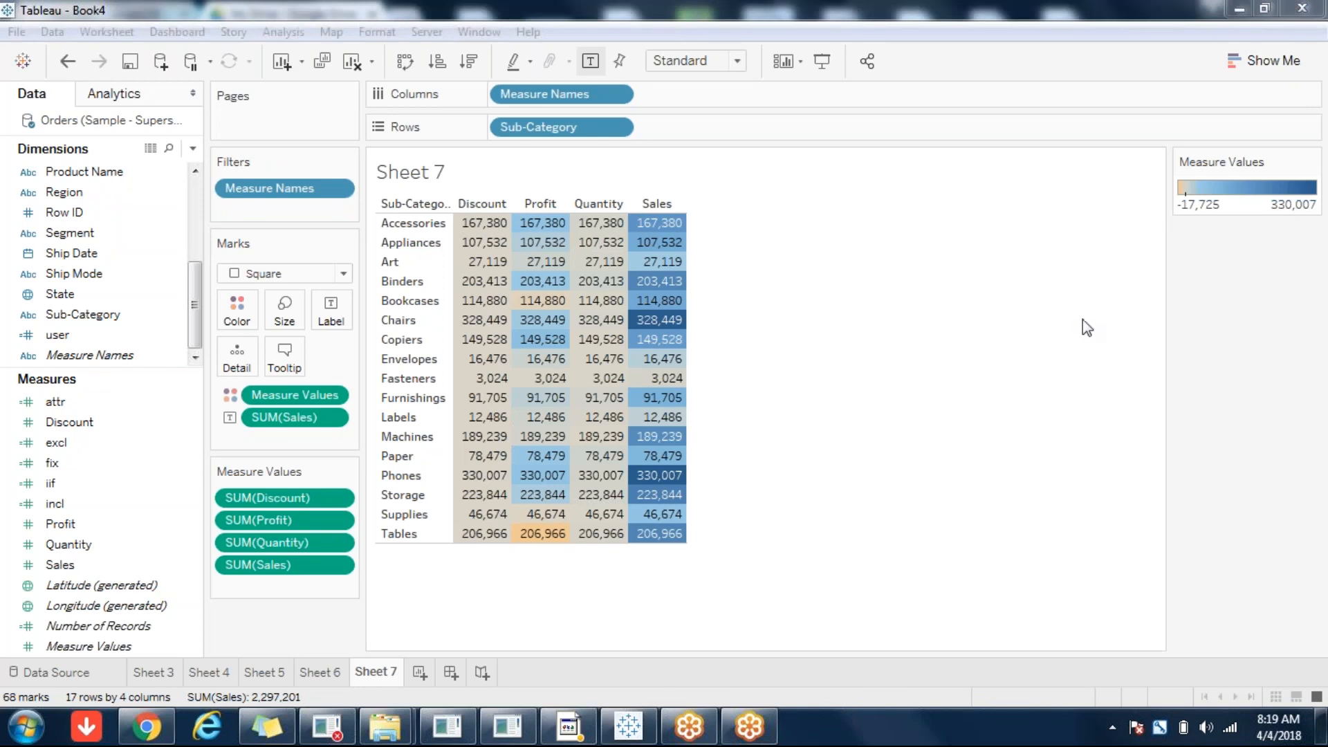
# Compare cell labels with tooltip values across the Discount, Profit, Quantity and Sales columns, and check whether Show Me still offers highlight tables
pyautogui.click(745, 595)
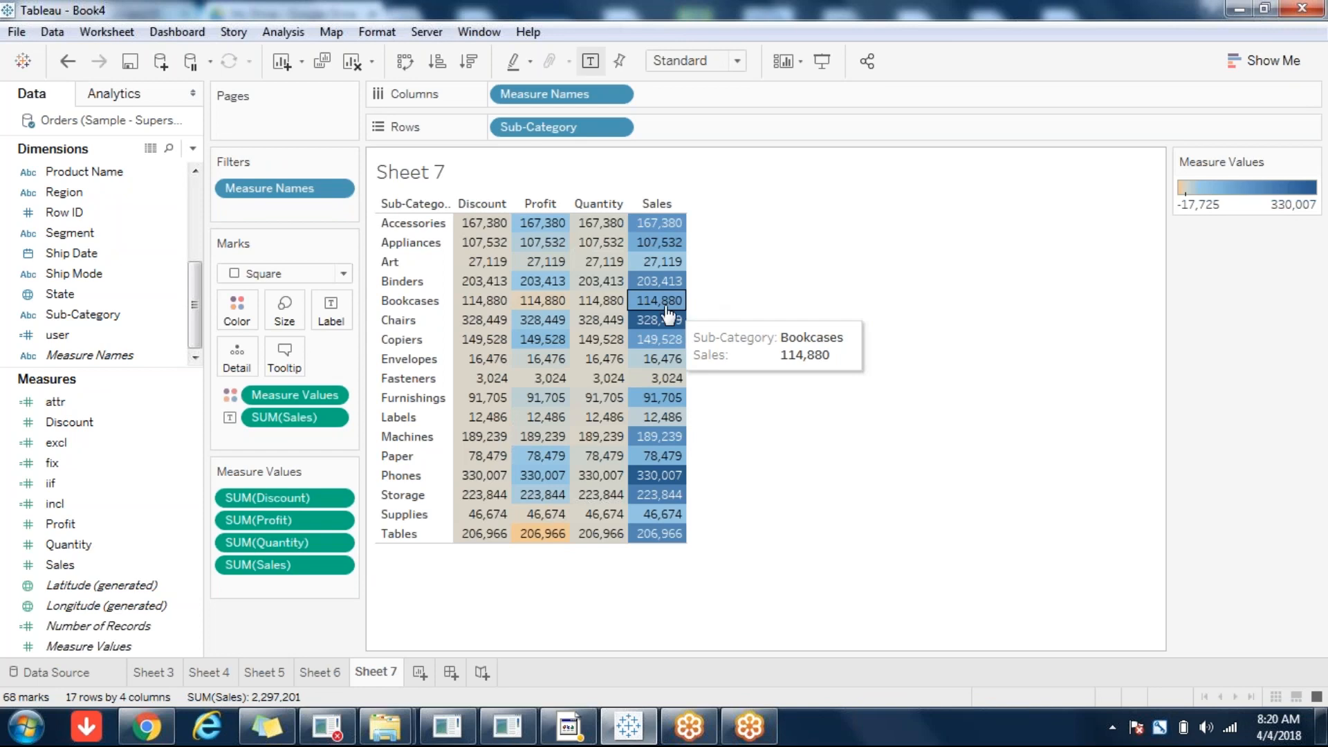
pyautogui.moveTo(608, 312)
pyautogui.moveTo(508, 312)
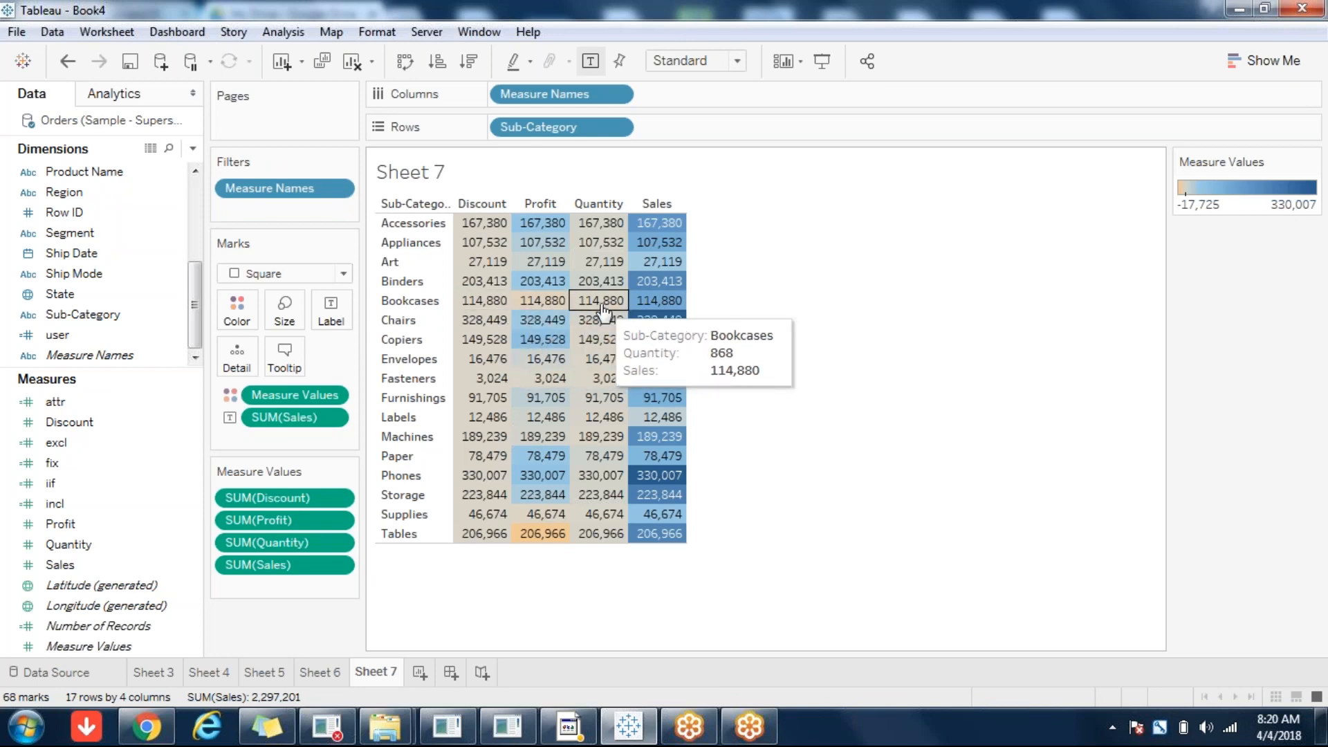
pyautogui.moveTo(666, 304)
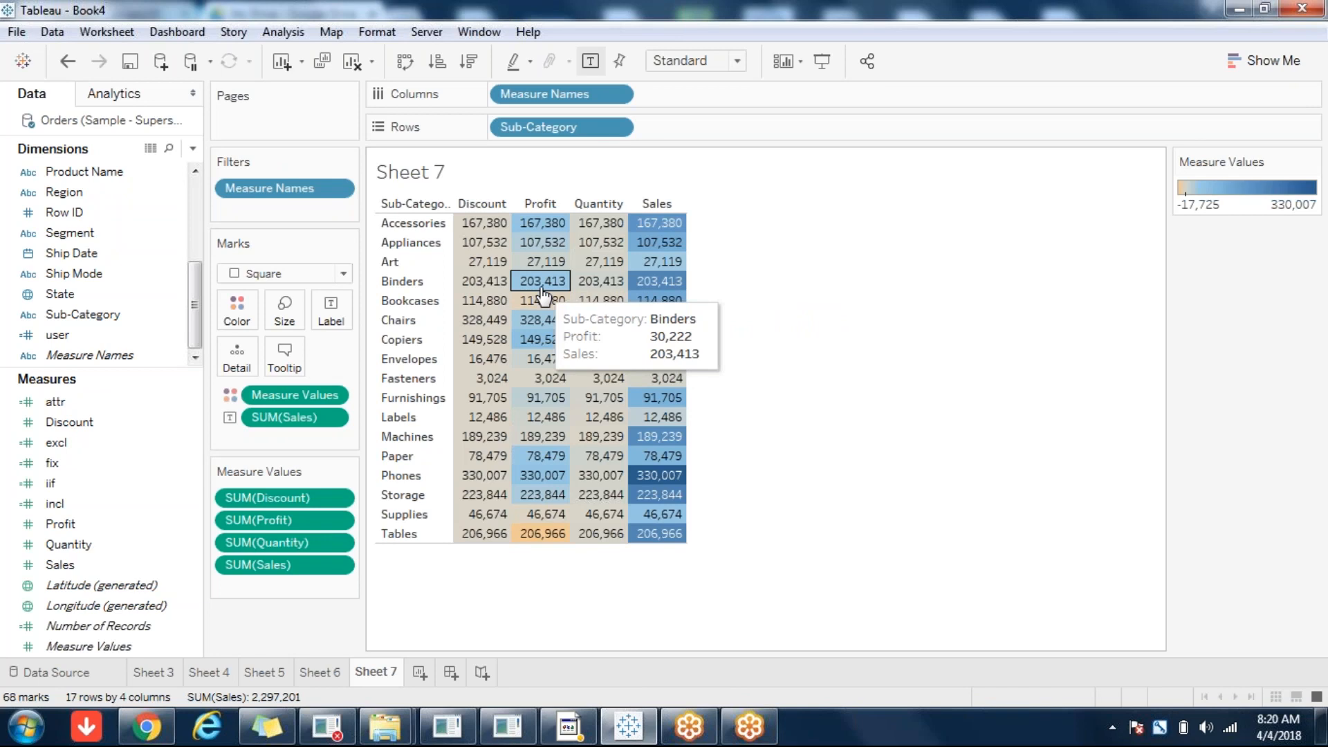
pyautogui.click(1271, 62)
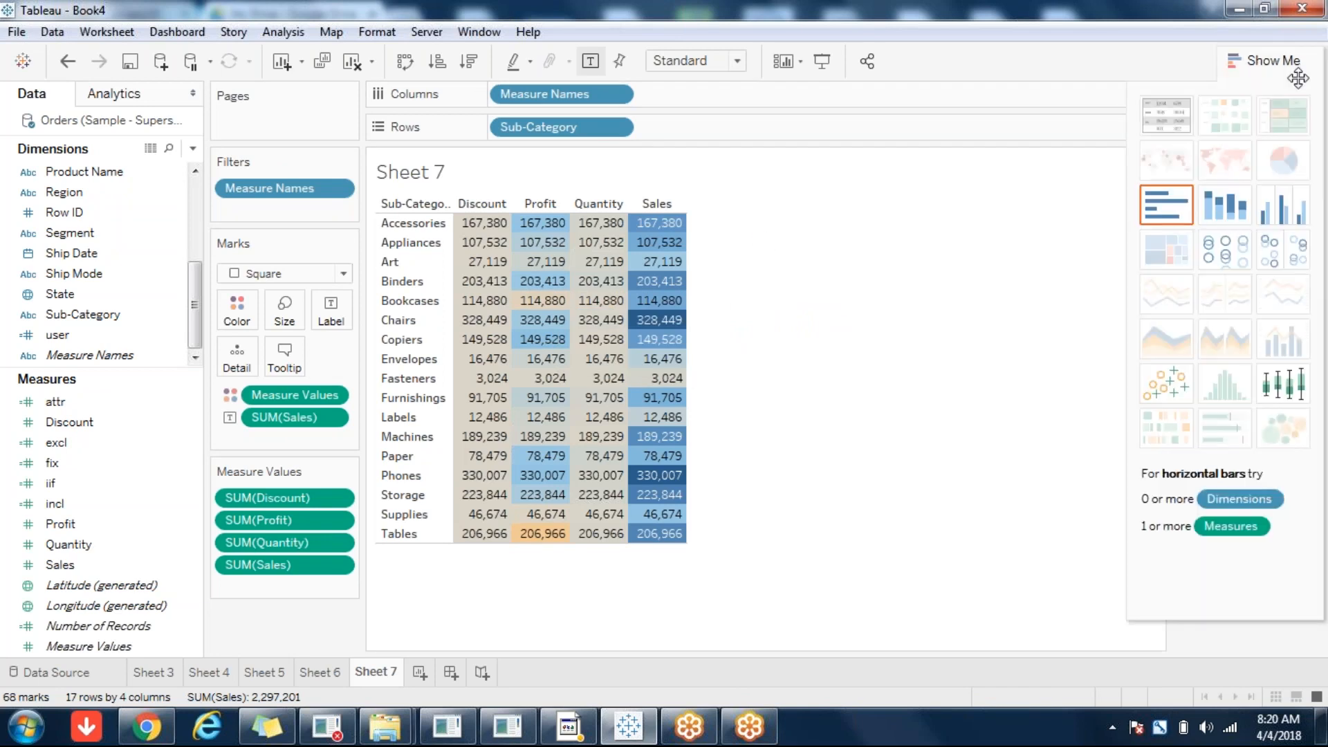
pyautogui.click(1301, 117)
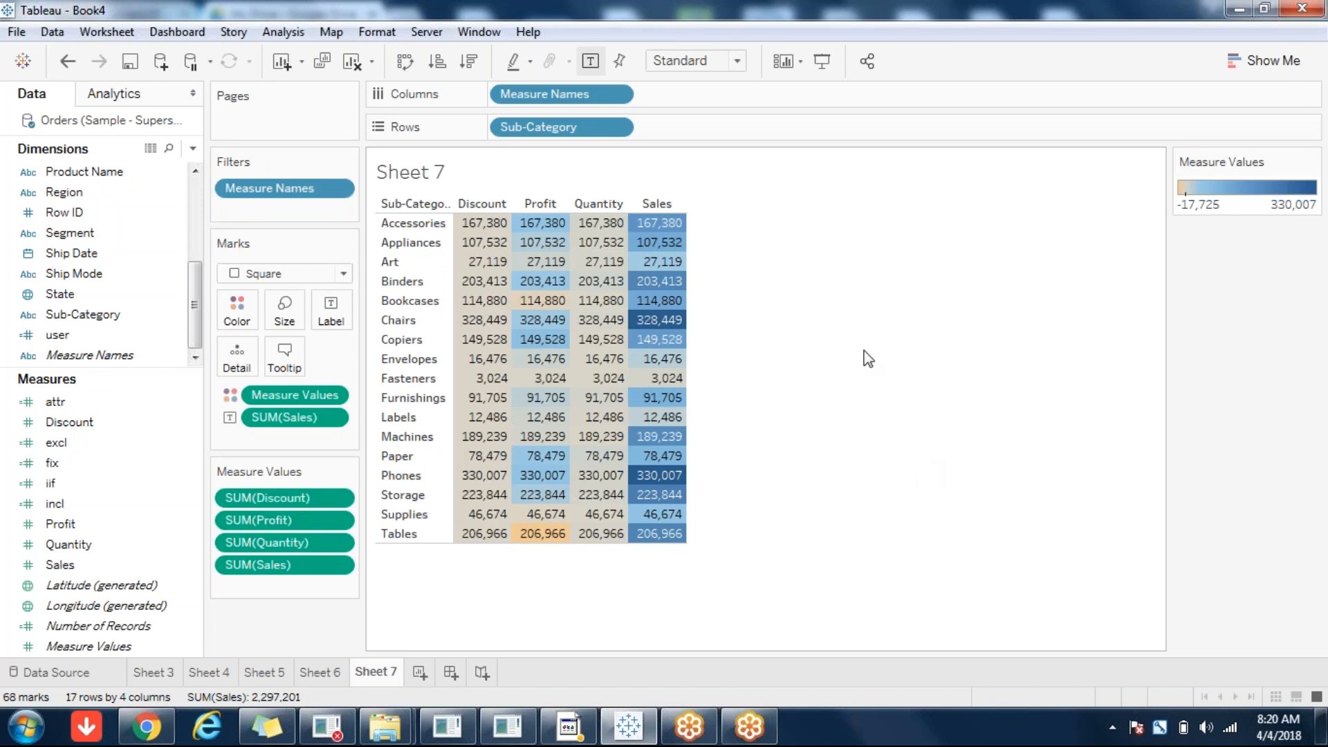
pyautogui.moveTo(615, 261)
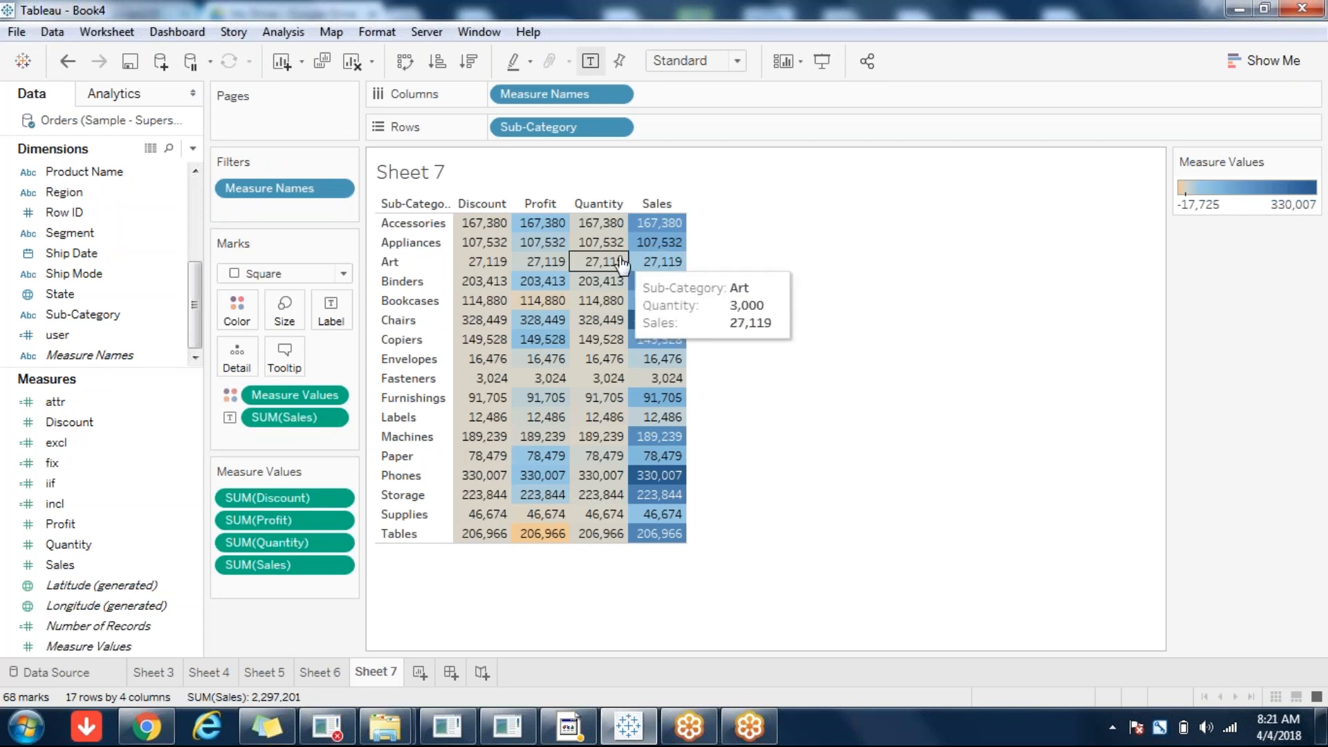
pyautogui.moveTo(476, 266)
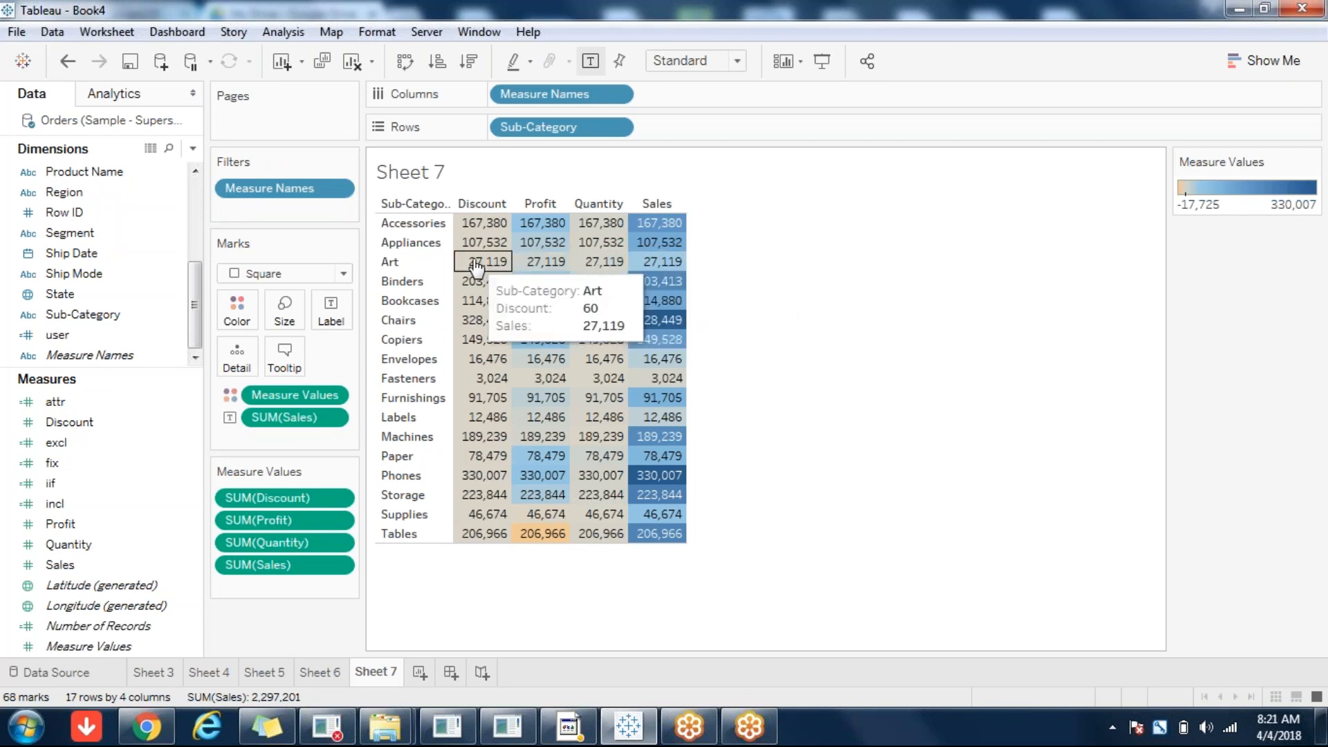
pyautogui.moveTo(657, 283)
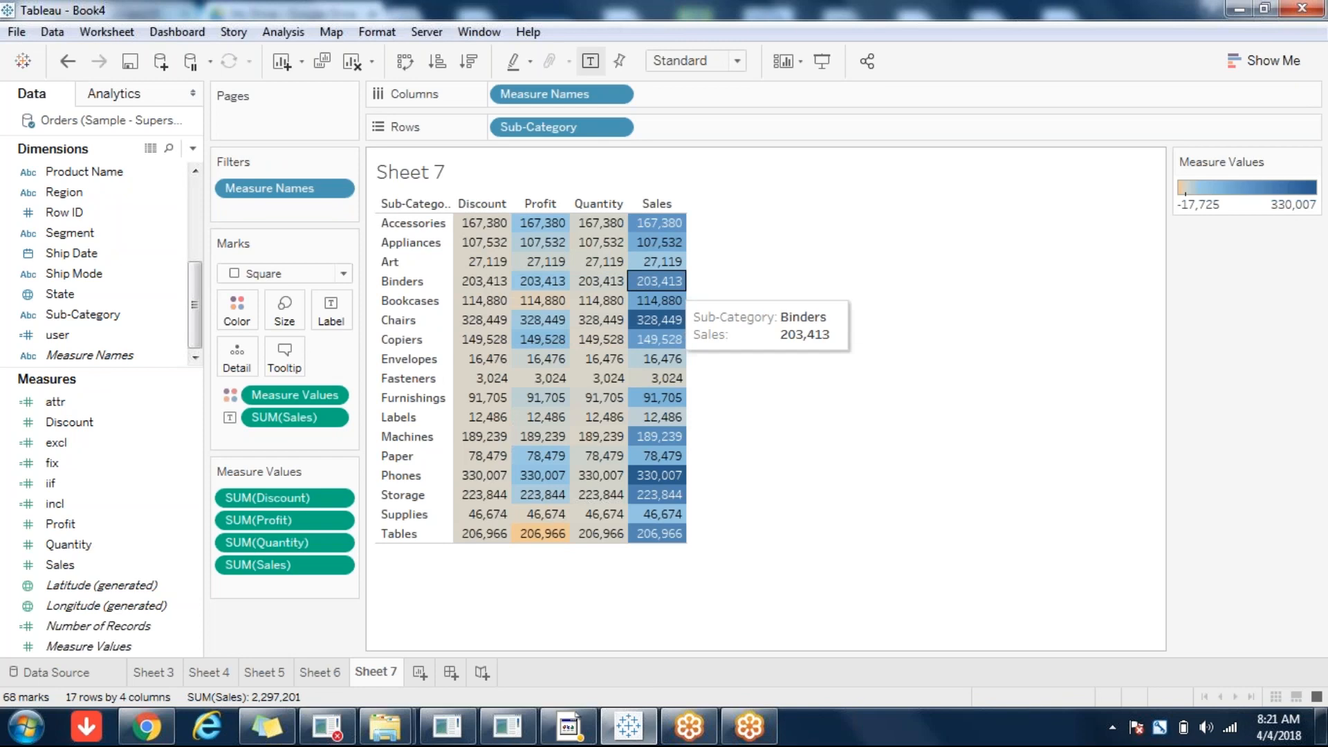
pyautogui.moveTo(670, 204)
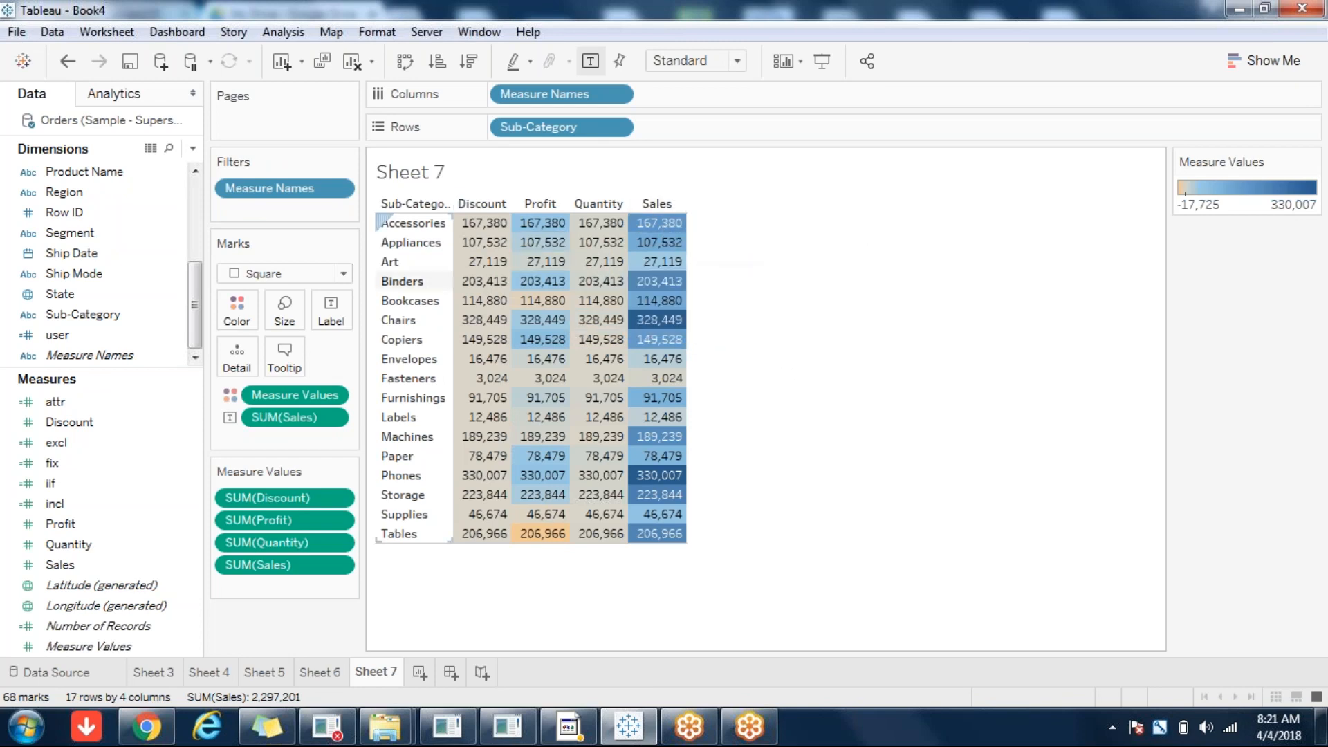
pyautogui.moveTo(555, 252)
# Remove Discount, Profit and Quantity from the highlight table, keeping Sales as the only measure
pyautogui.moveTo(277, 498); pyautogui.dragTo(101, 526)
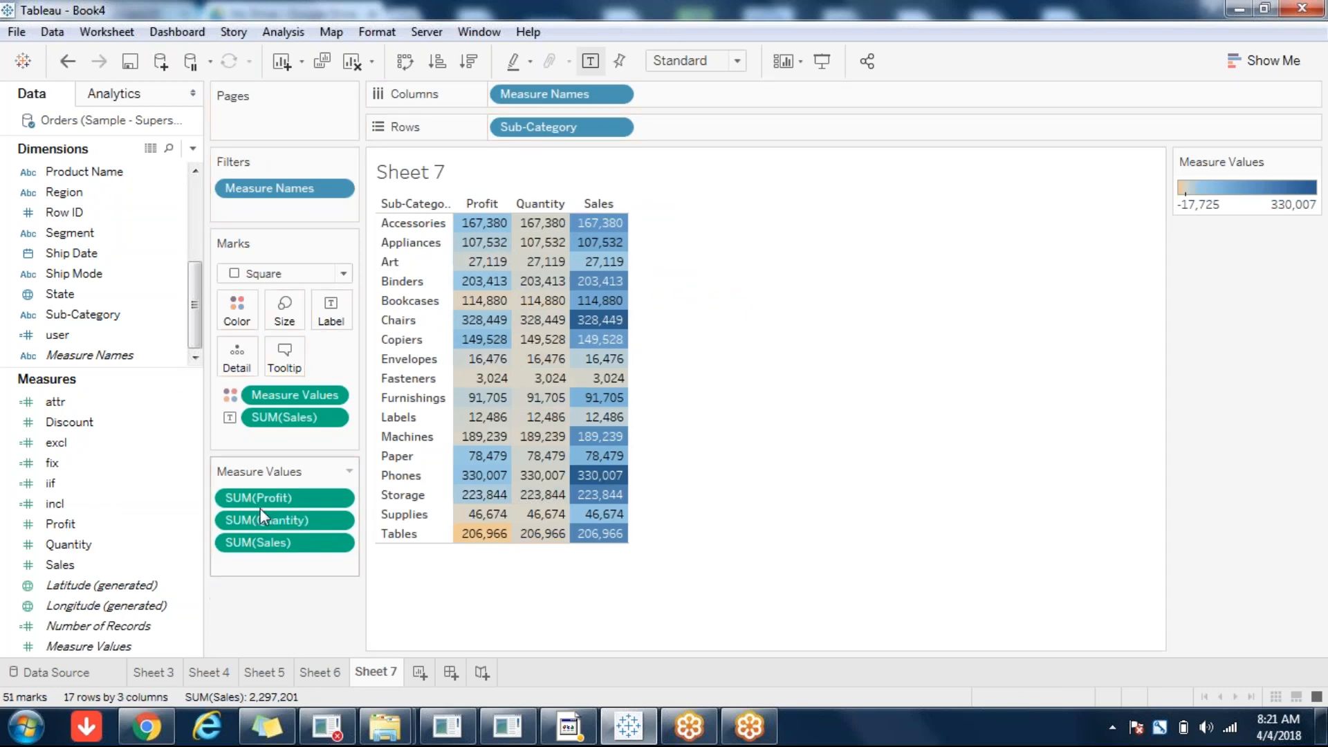
pyautogui.moveTo(263, 498); pyautogui.dragTo(76, 502)
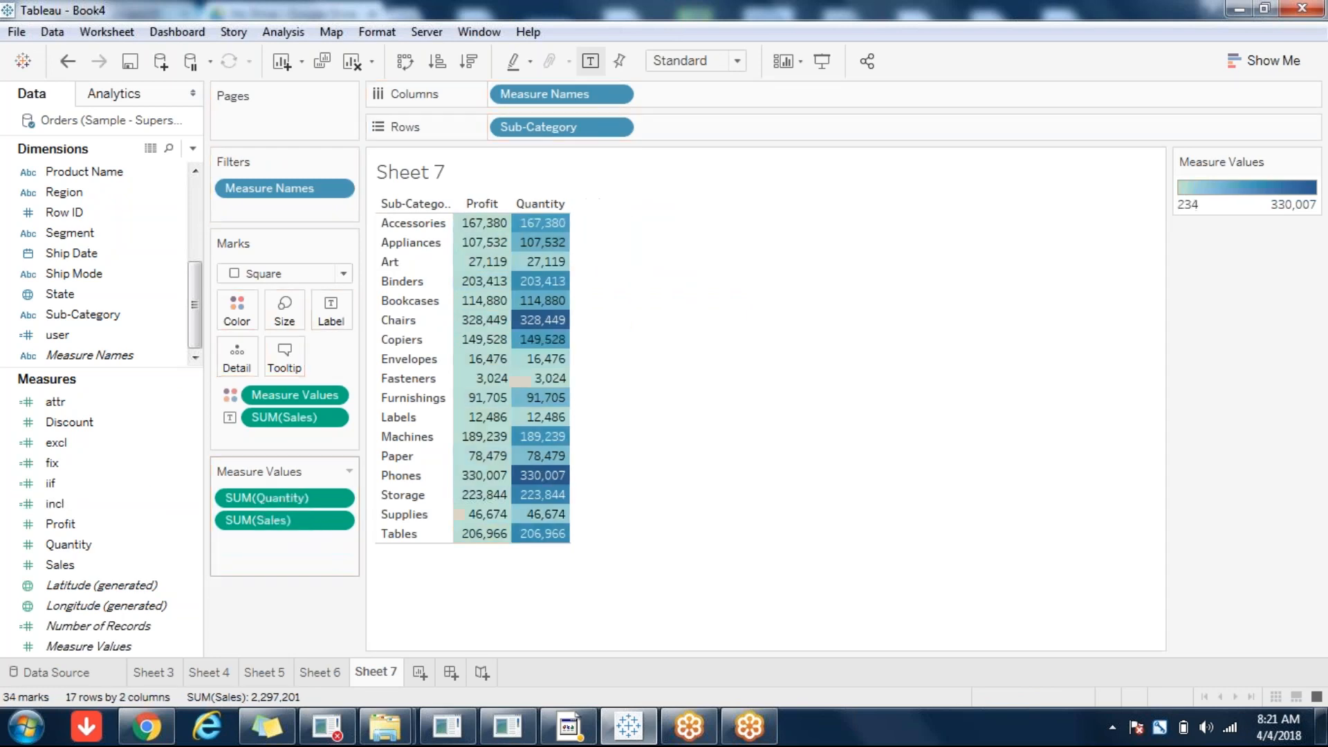
pyautogui.moveTo(256, 496); pyautogui.dragTo(76, 524)
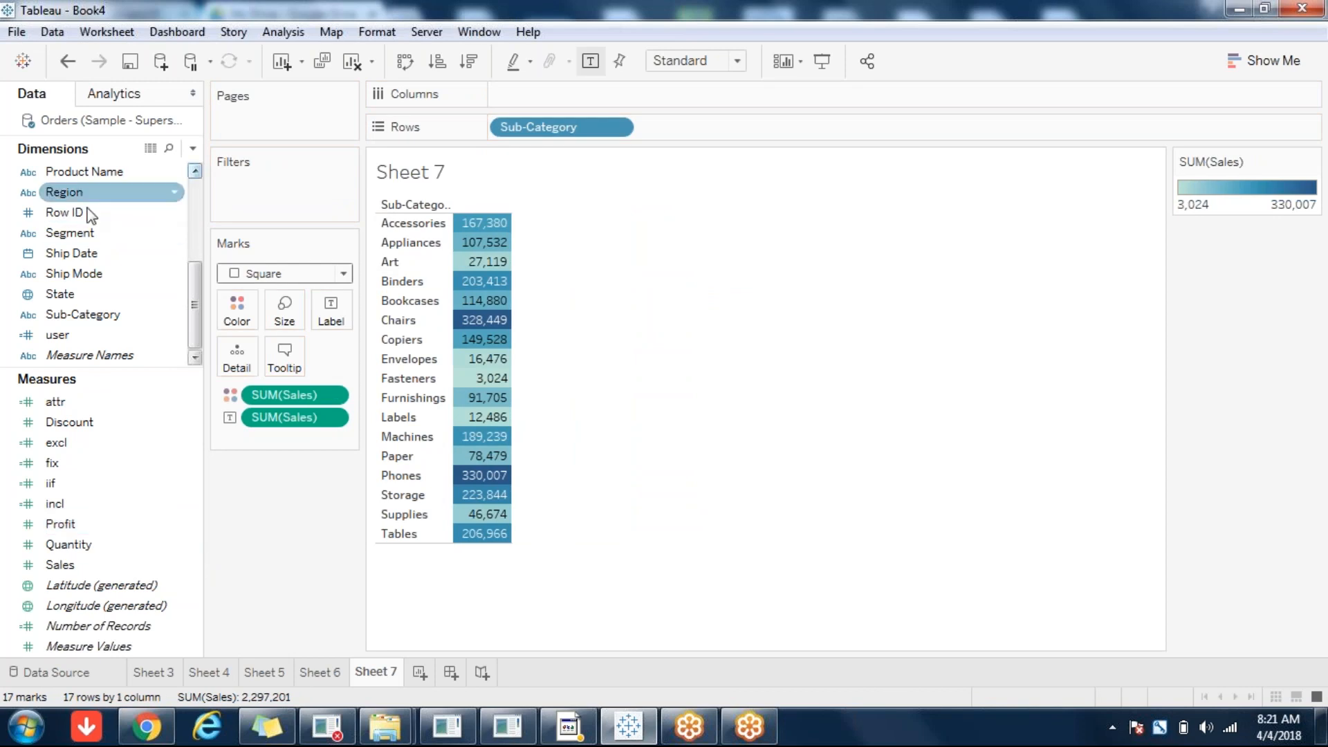
# Break the highlight table down by Region and Segment, placing both row dimensions ahead of Sub-Category
pyautogui.moveTo(69, 193)
pyautogui.mouseDown()
pyautogui.moveTo(419, 154)
pyautogui.moveTo(494, 130)
pyautogui.mouseUp()
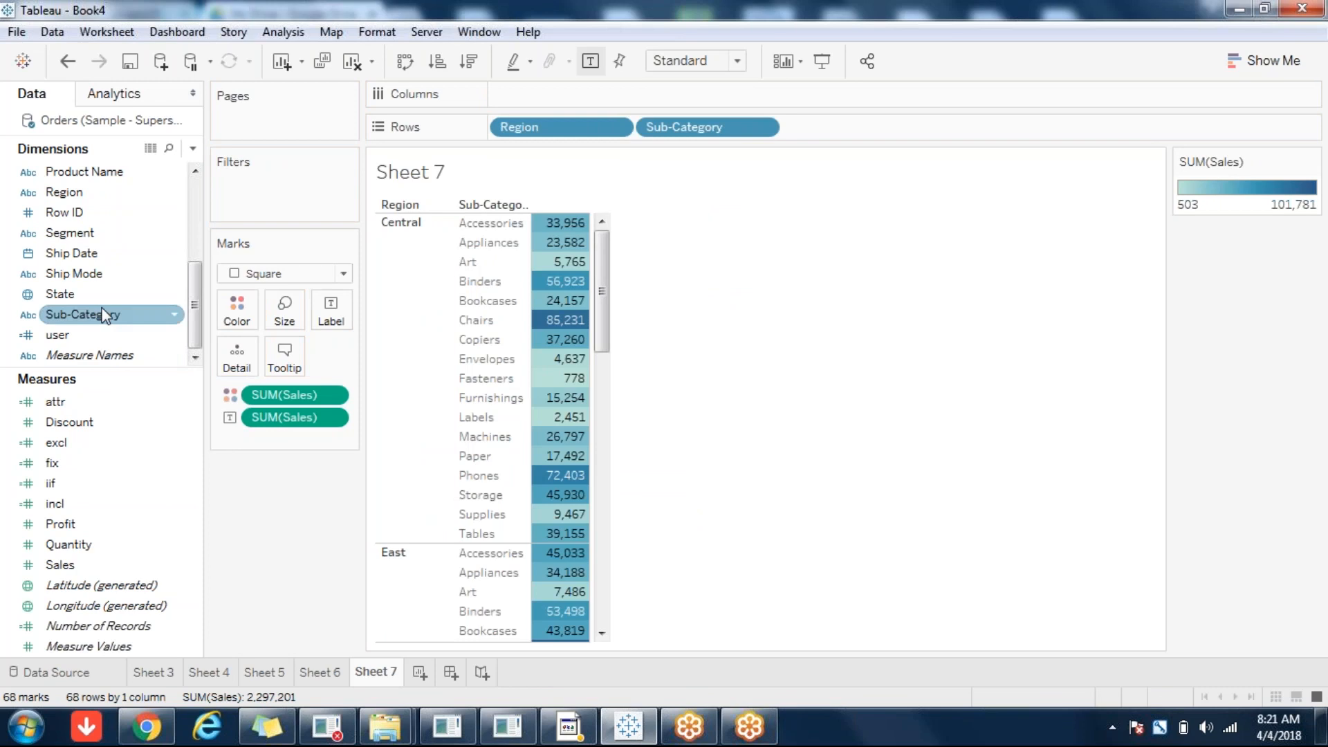
pyautogui.moveTo(78, 235); pyautogui.dragTo(624, 138)
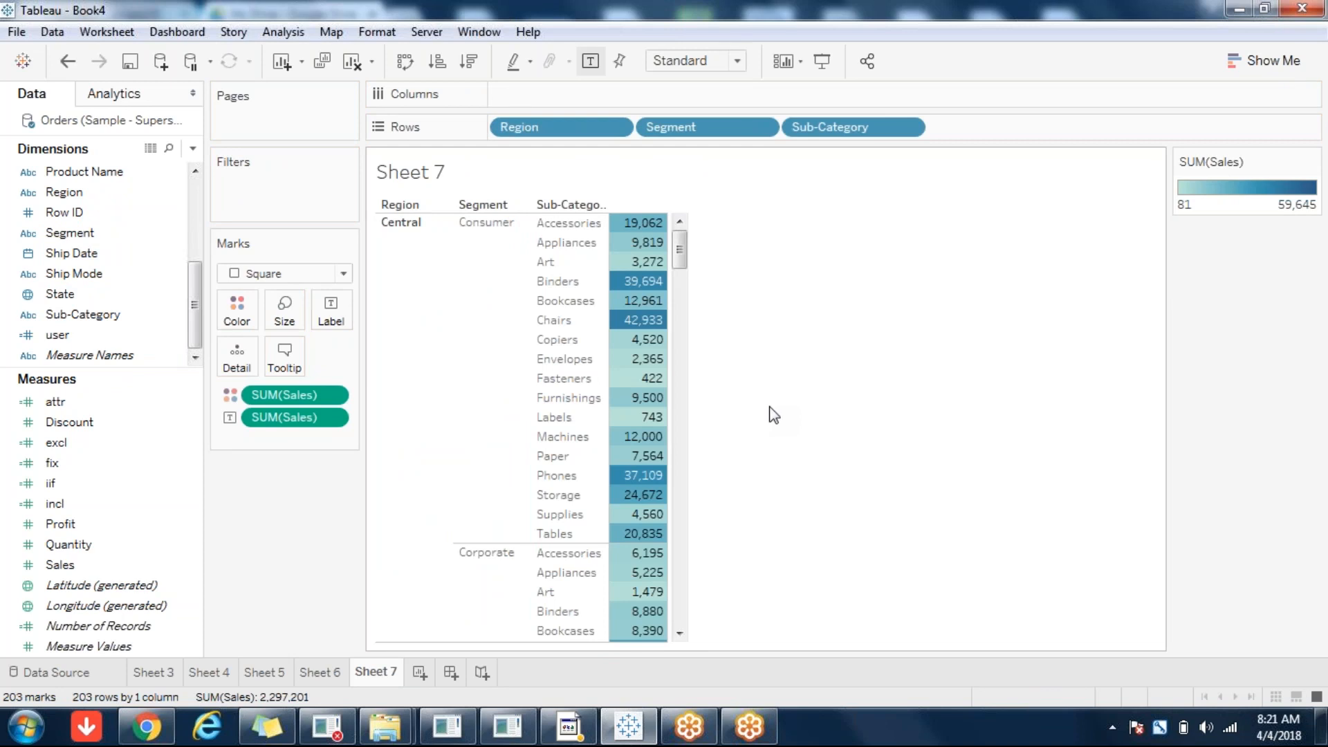
# Create a new worksheet and plot Sales by year of Ship Date as a line chart
pyautogui.click(410, 673)
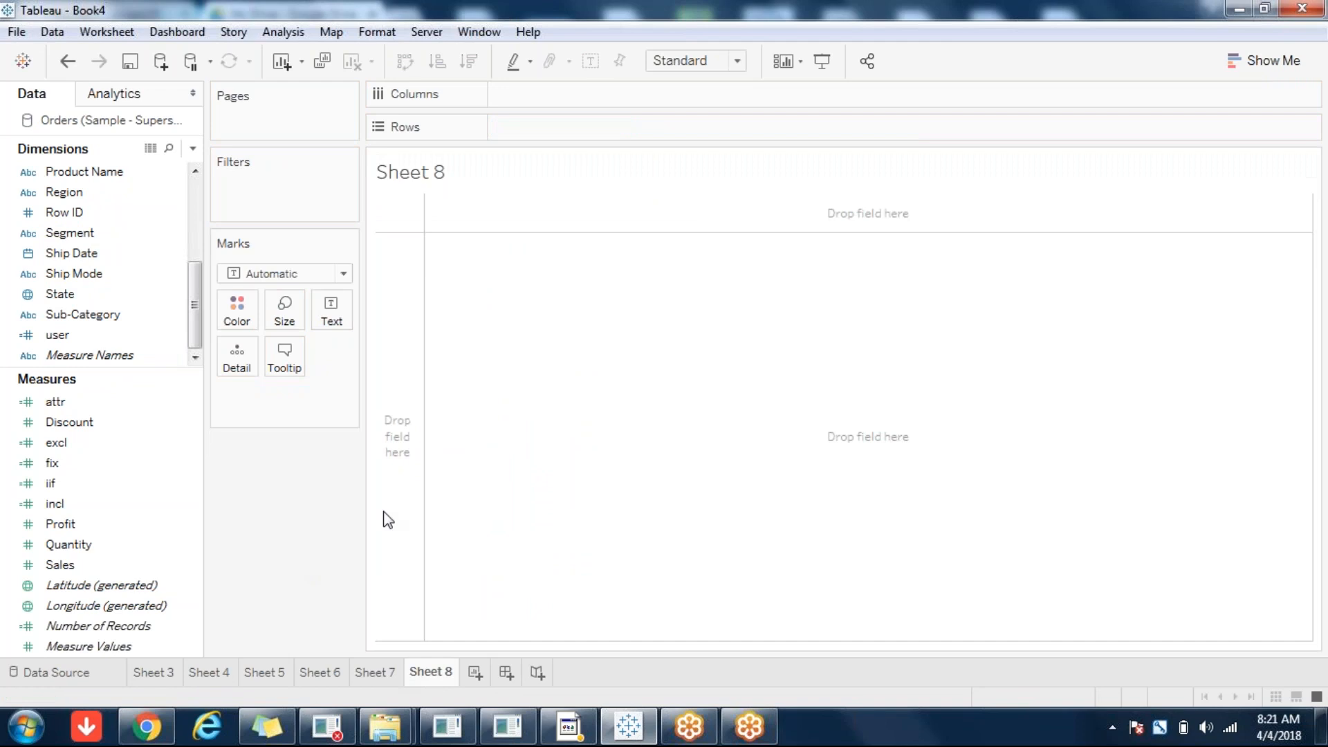
pyautogui.click(1266, 62)
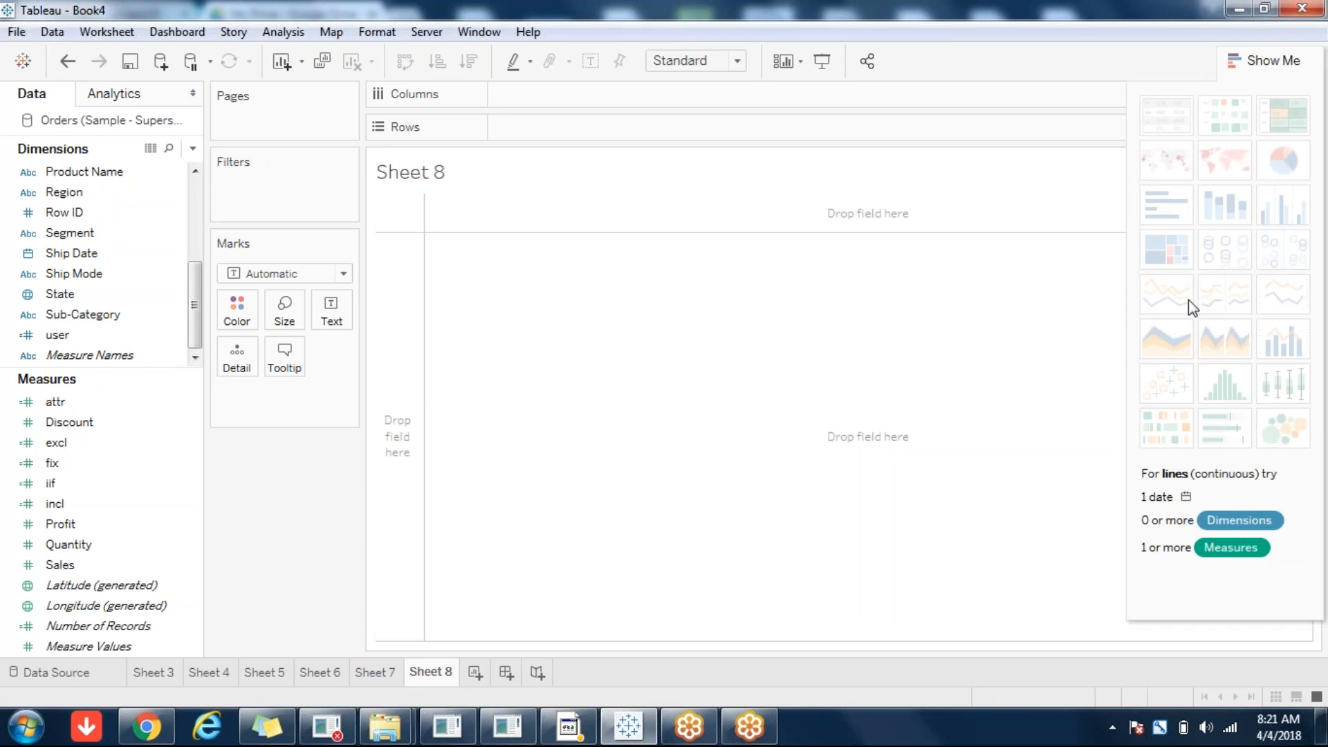
pyautogui.click(1260, 50)
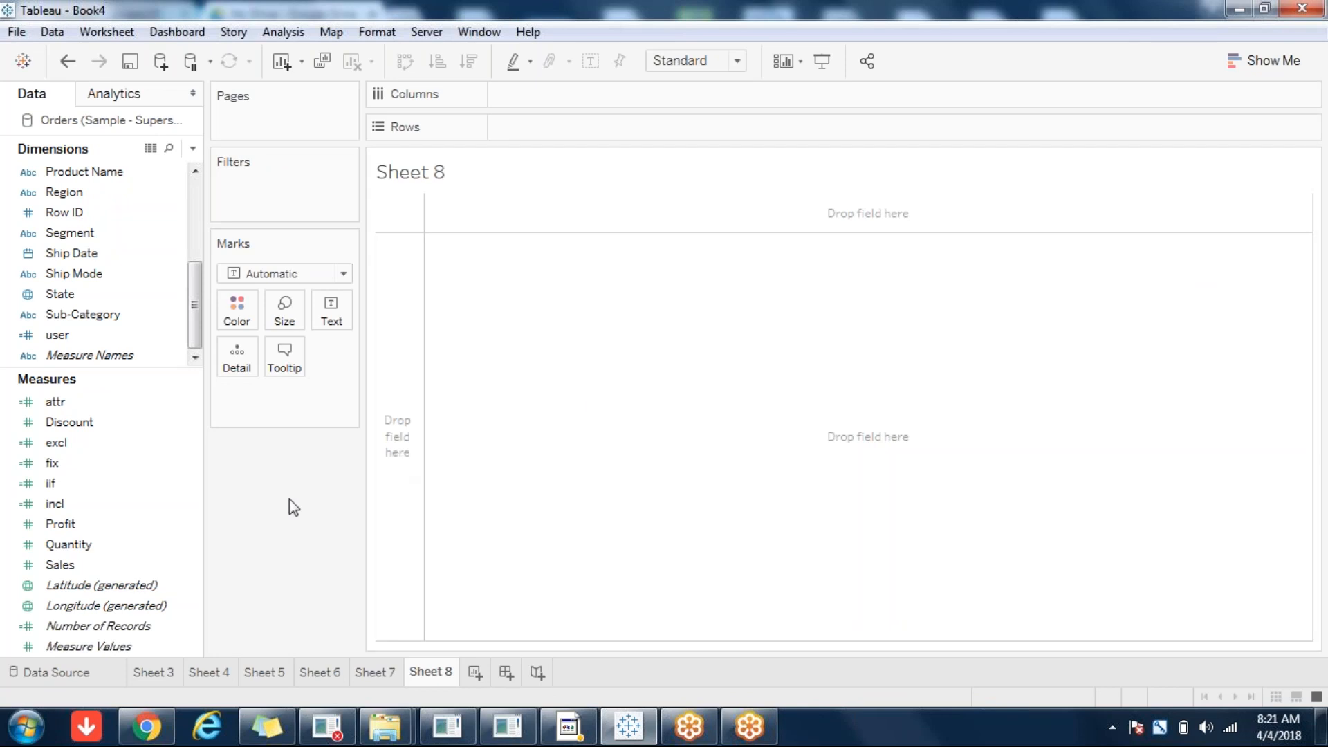
pyautogui.click(114, 569)
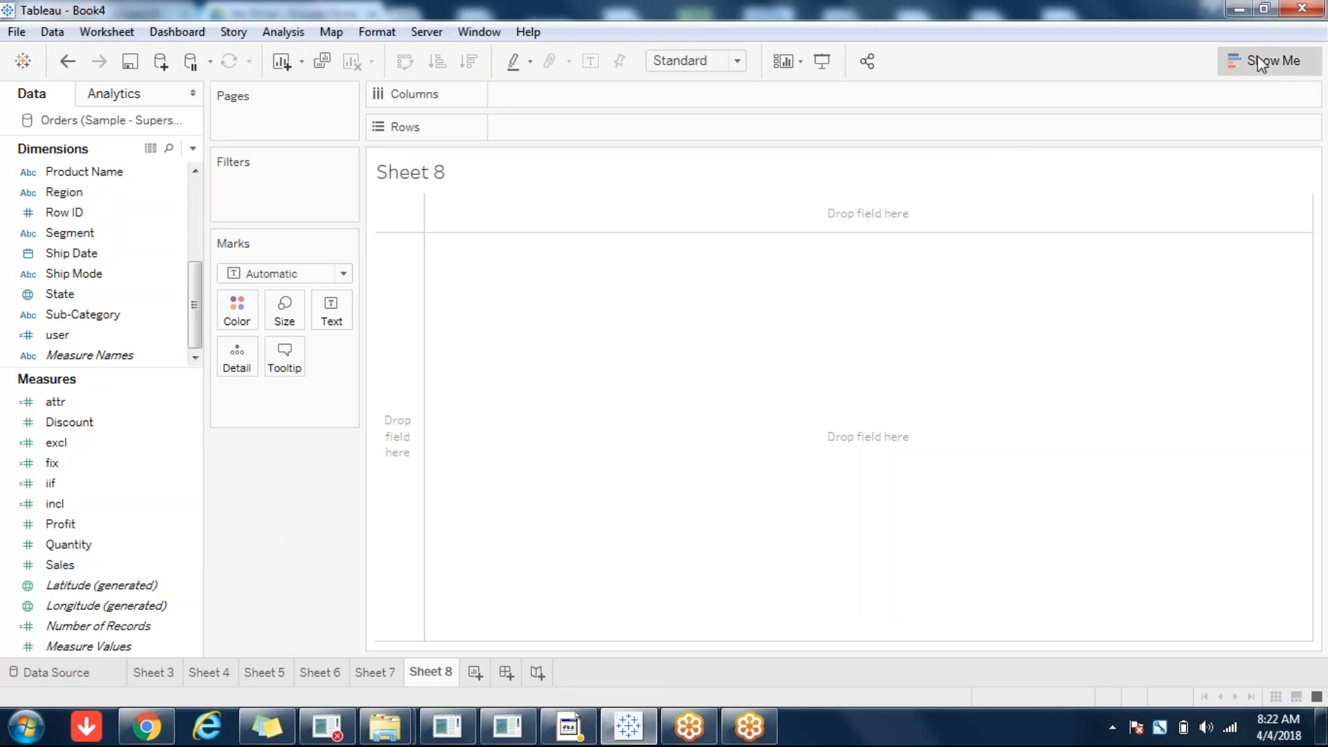
pyautogui.click(1279, 64)
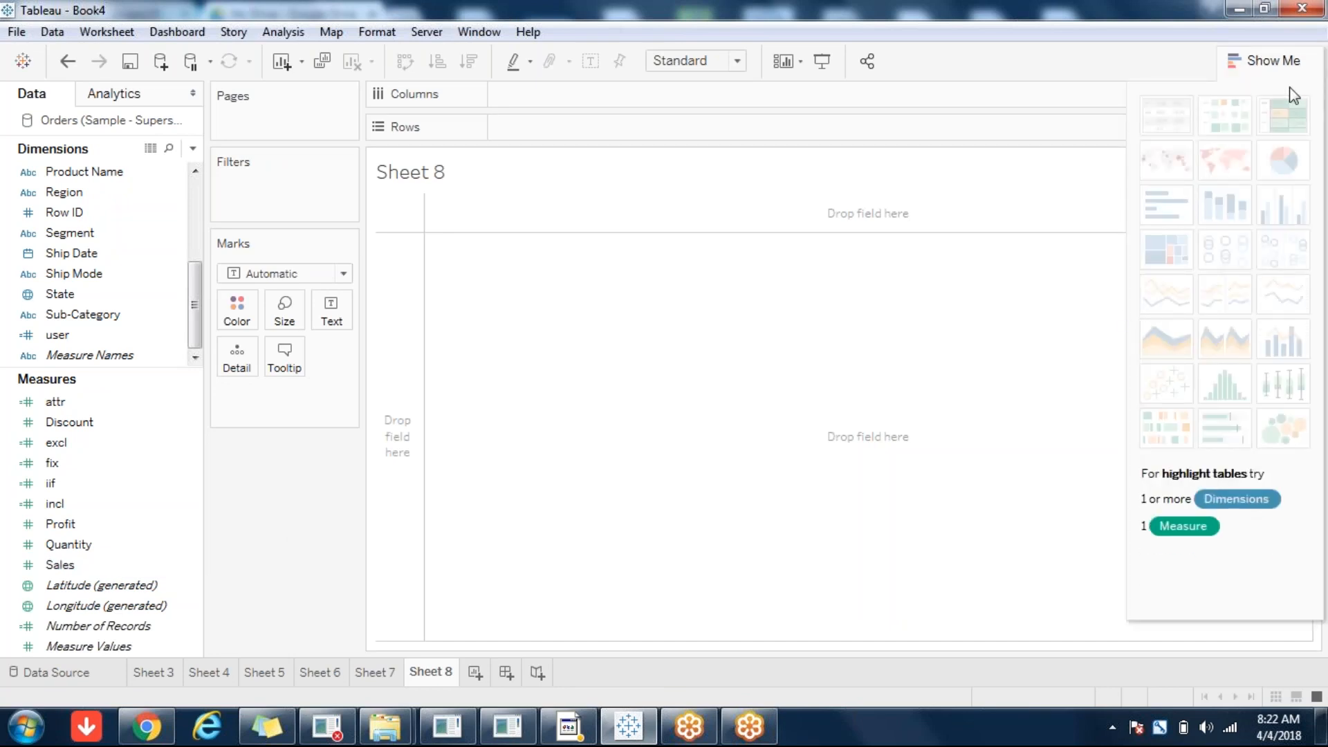
pyautogui.click(1271, 60)
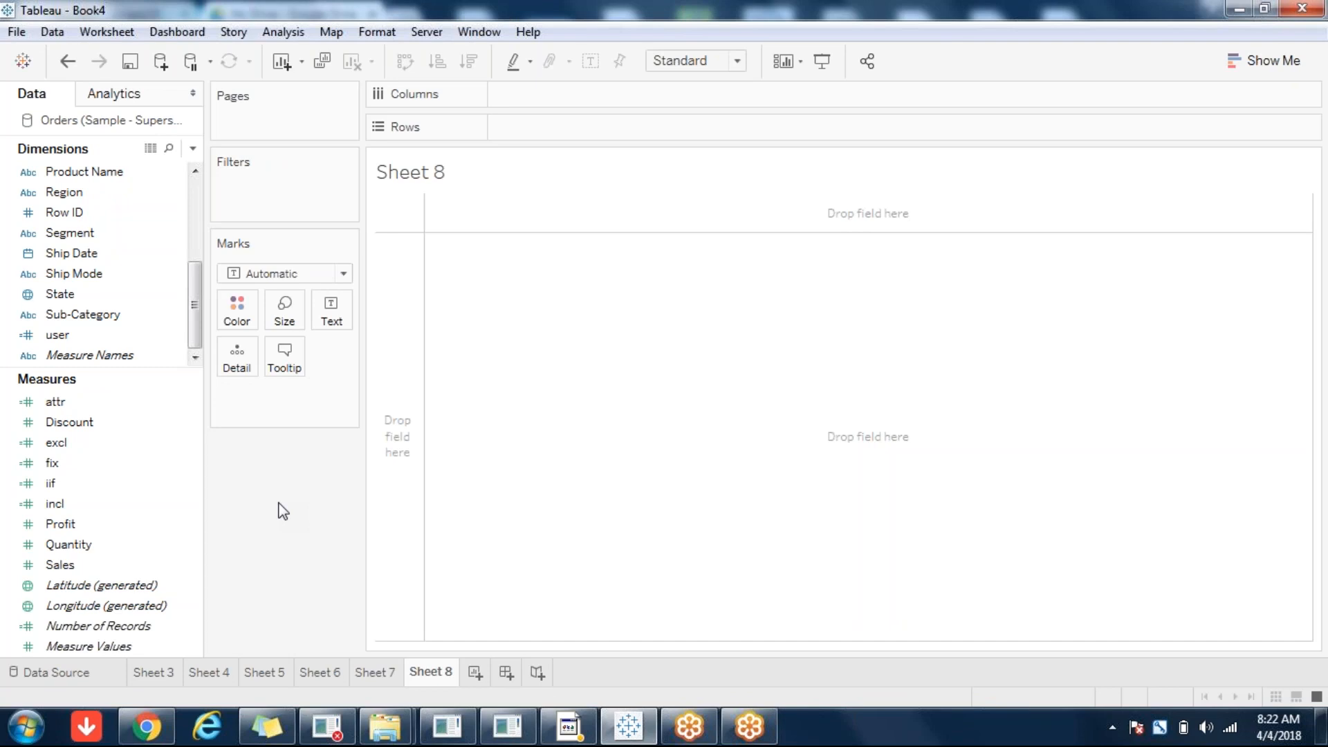
pyautogui.doubleClick(69, 566)
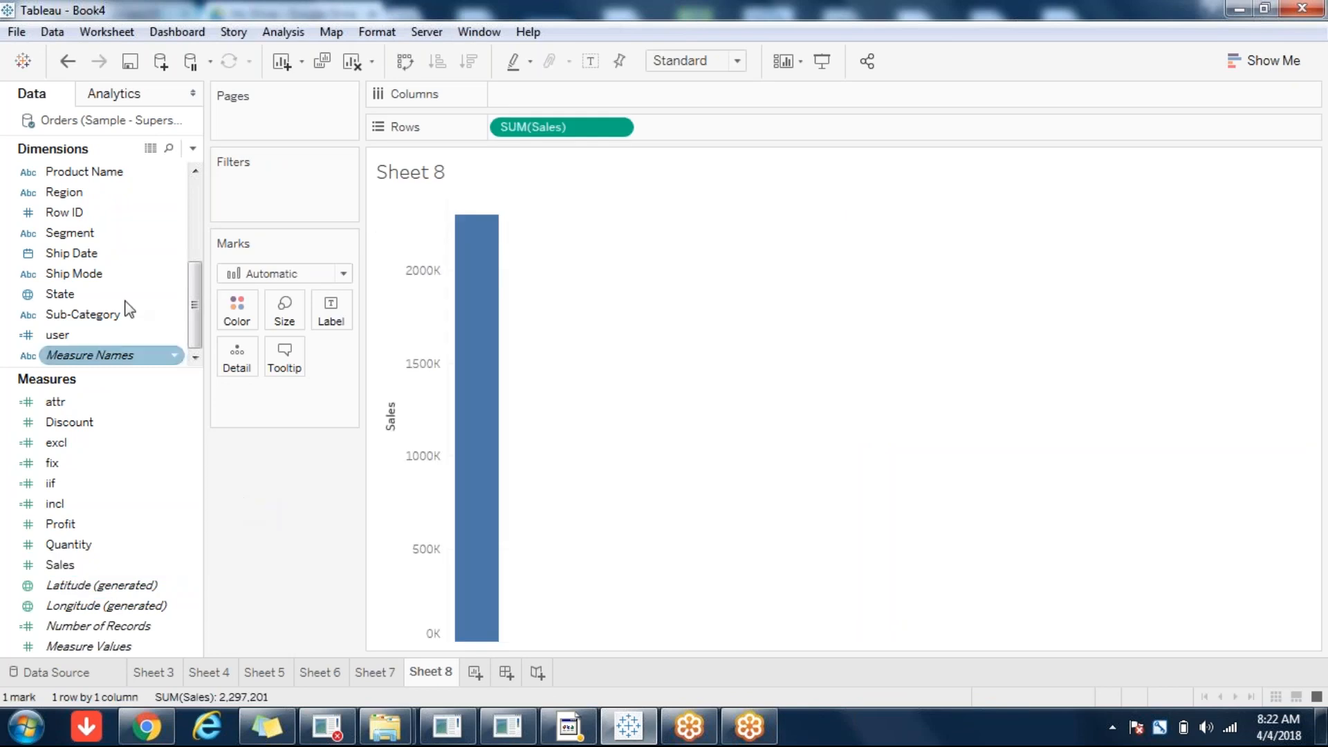
pyautogui.click(91, 255)
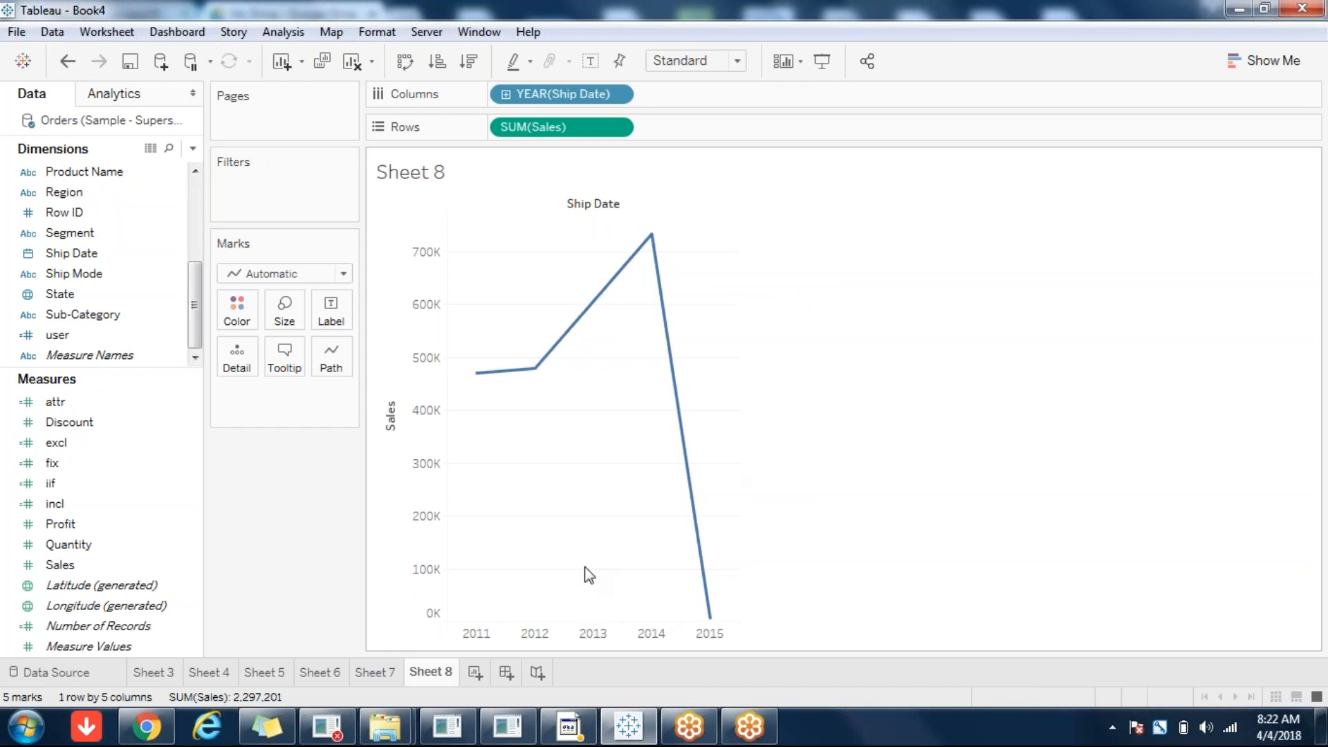
# Change the Ship Date level on Columns to the discrete Quarter
pyautogui.click(616, 95)
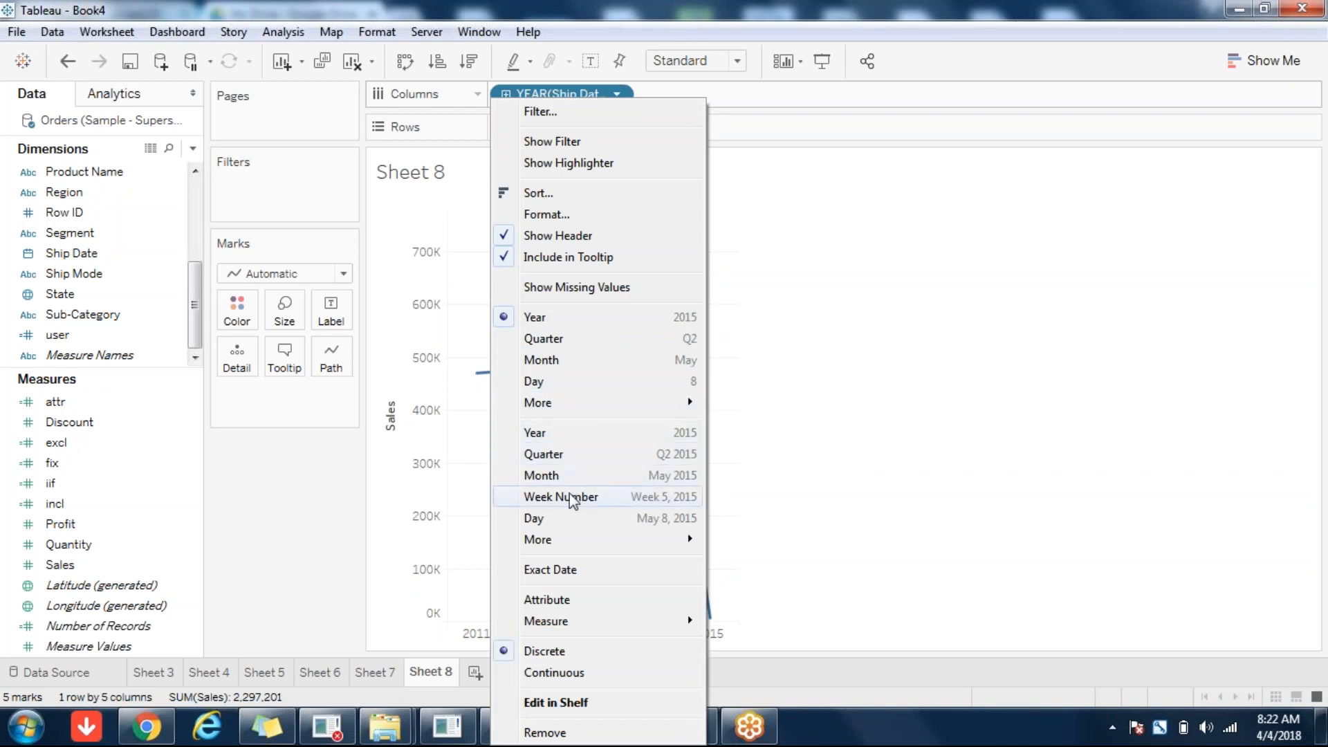
pyautogui.moveTo(568, 540)
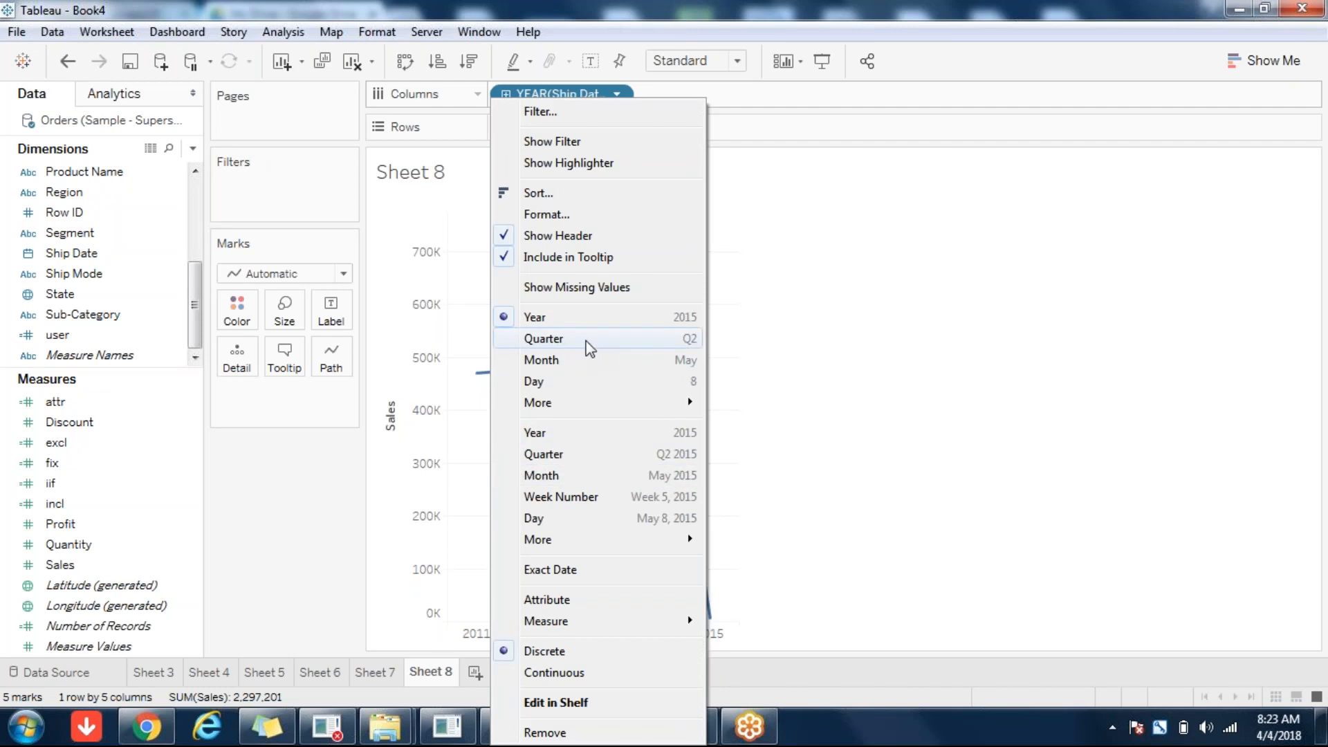
pyautogui.click(544, 339)
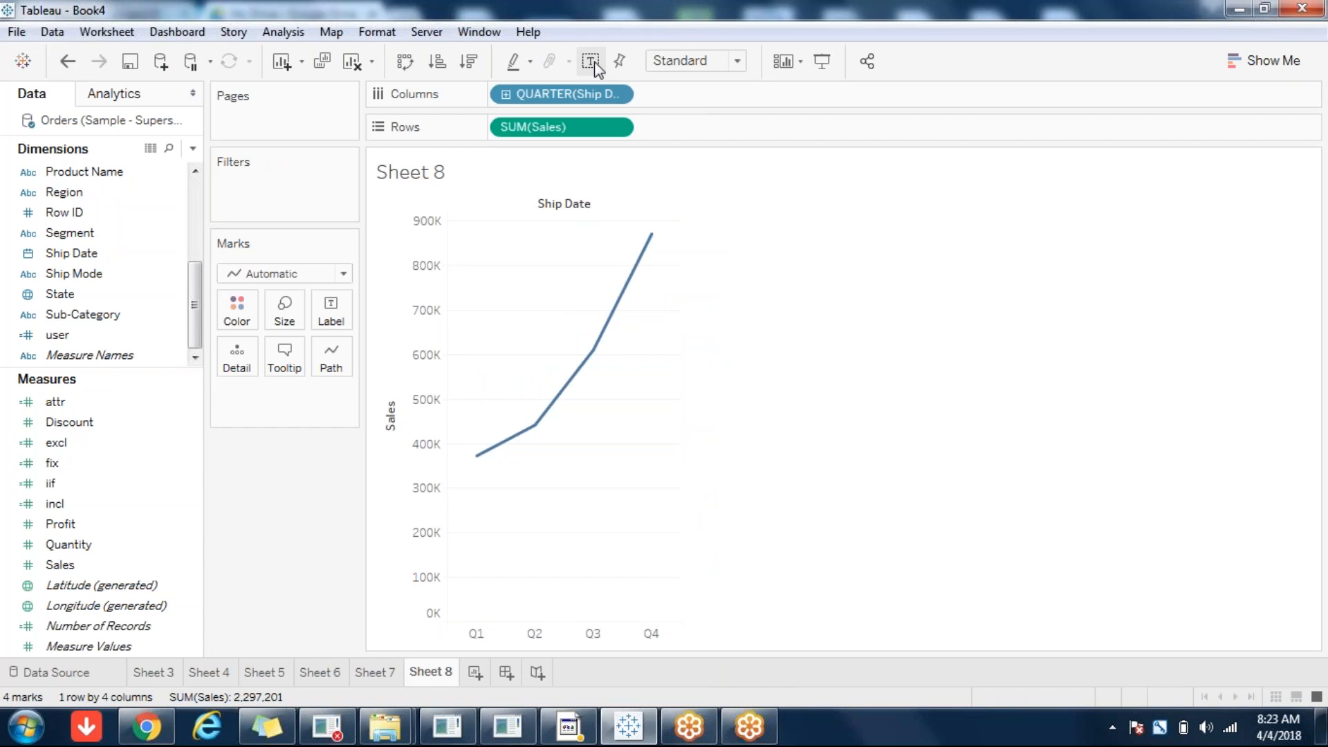
# Show mark labels on the quarterly Sales line and change the Ship Date level to the continuous Quarter
pyautogui.click(592, 62)
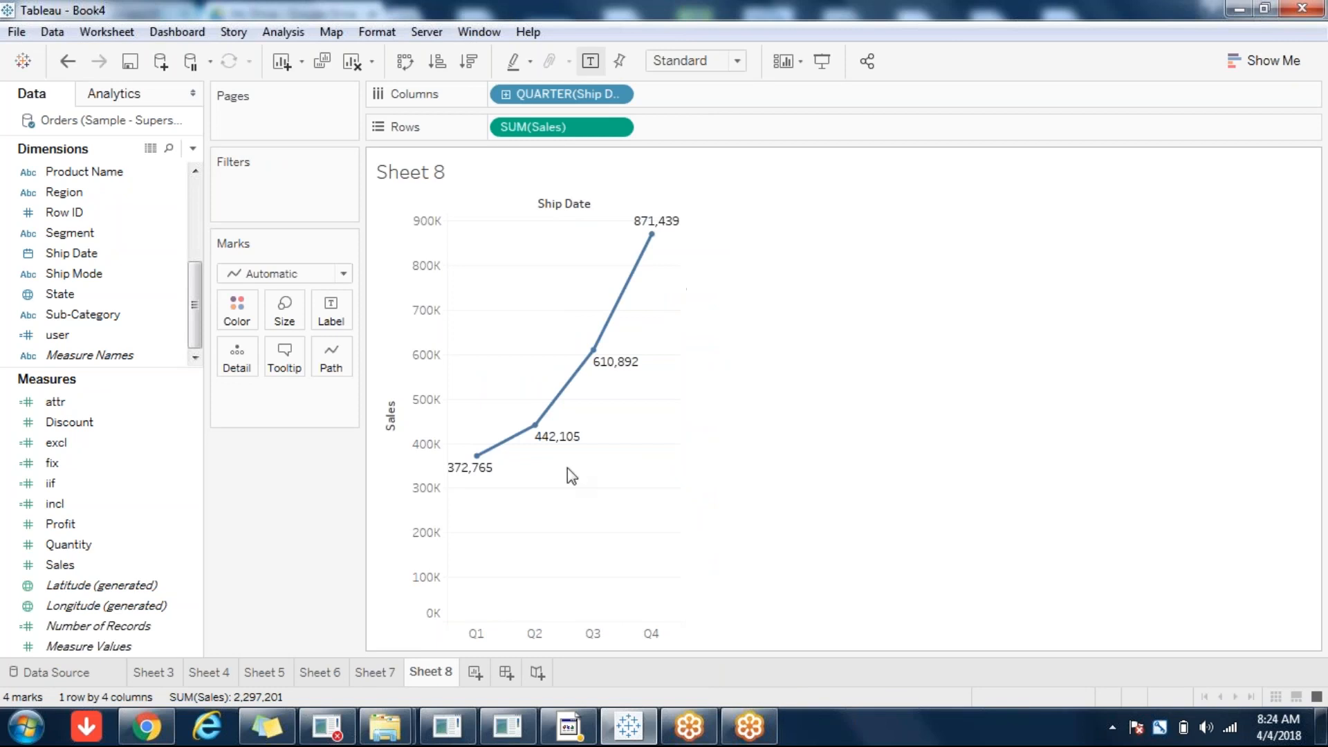
pyautogui.moveTo(482, 438)
pyautogui.click(626, 97)
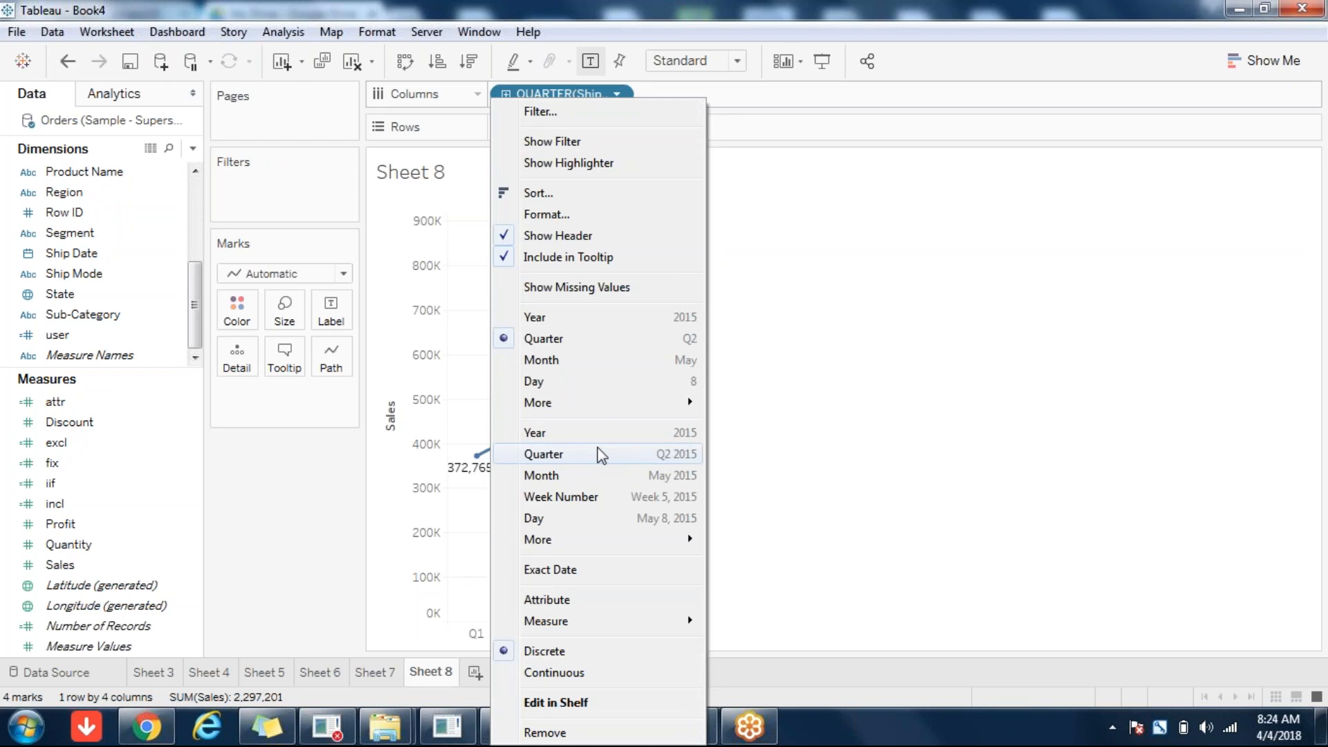
pyautogui.click(599, 454)
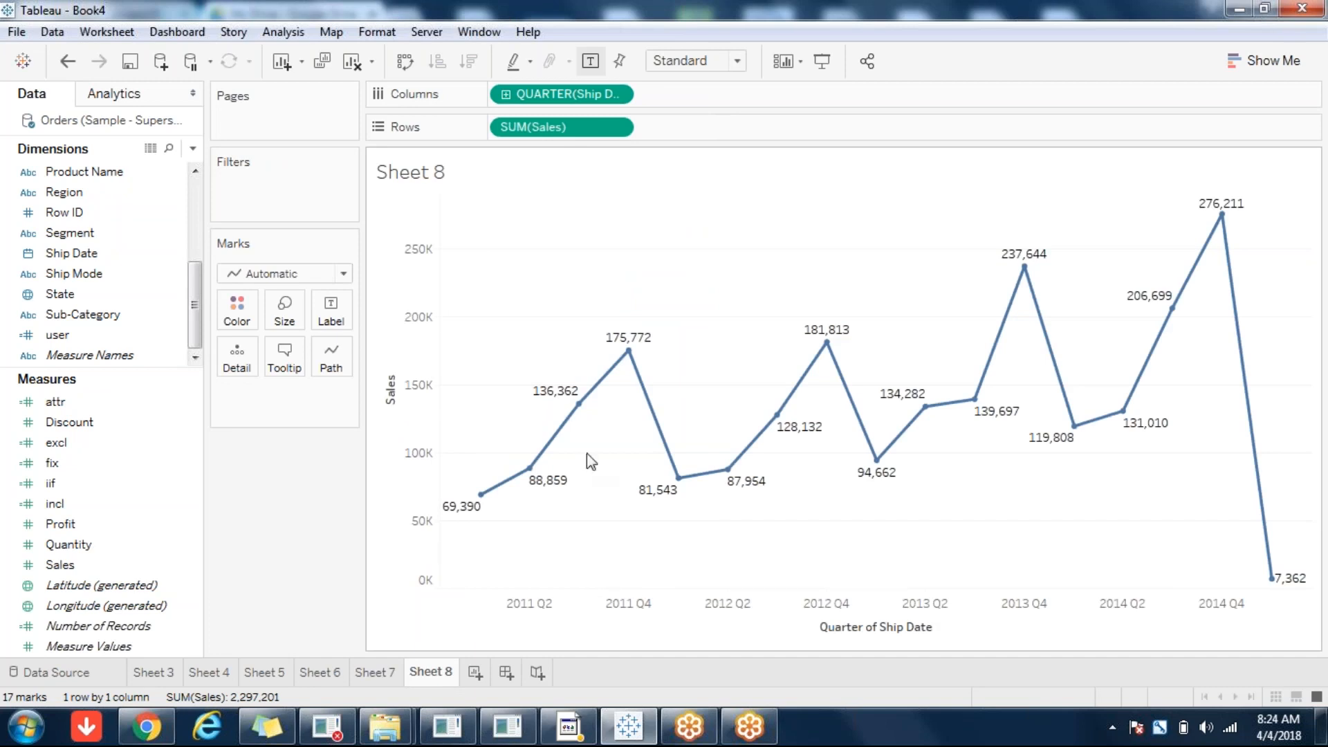
# Examine the Sales values at individual quarters along the continuous line, from 2011 Q1 through 2015 Q1
pyautogui.moveTo(511, 483)
pyautogui.moveTo(482, 498)
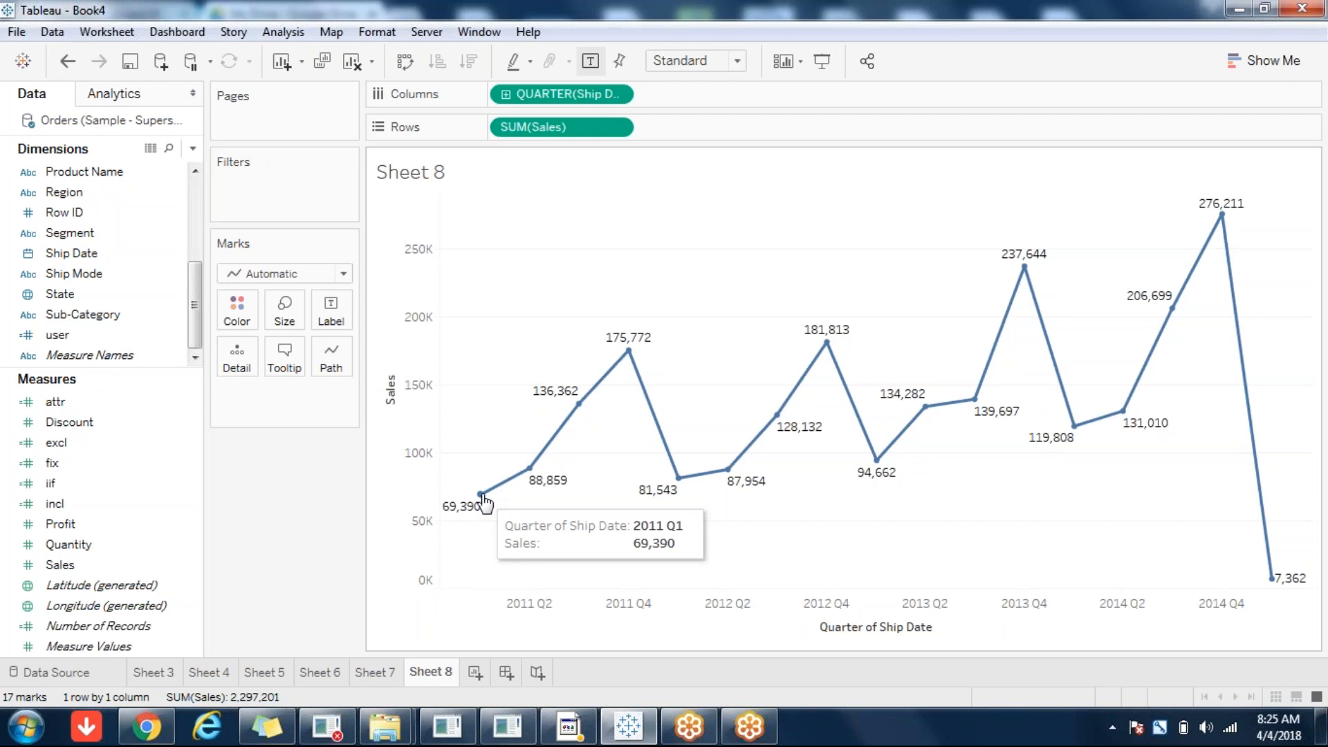
pyautogui.moveTo(579, 413)
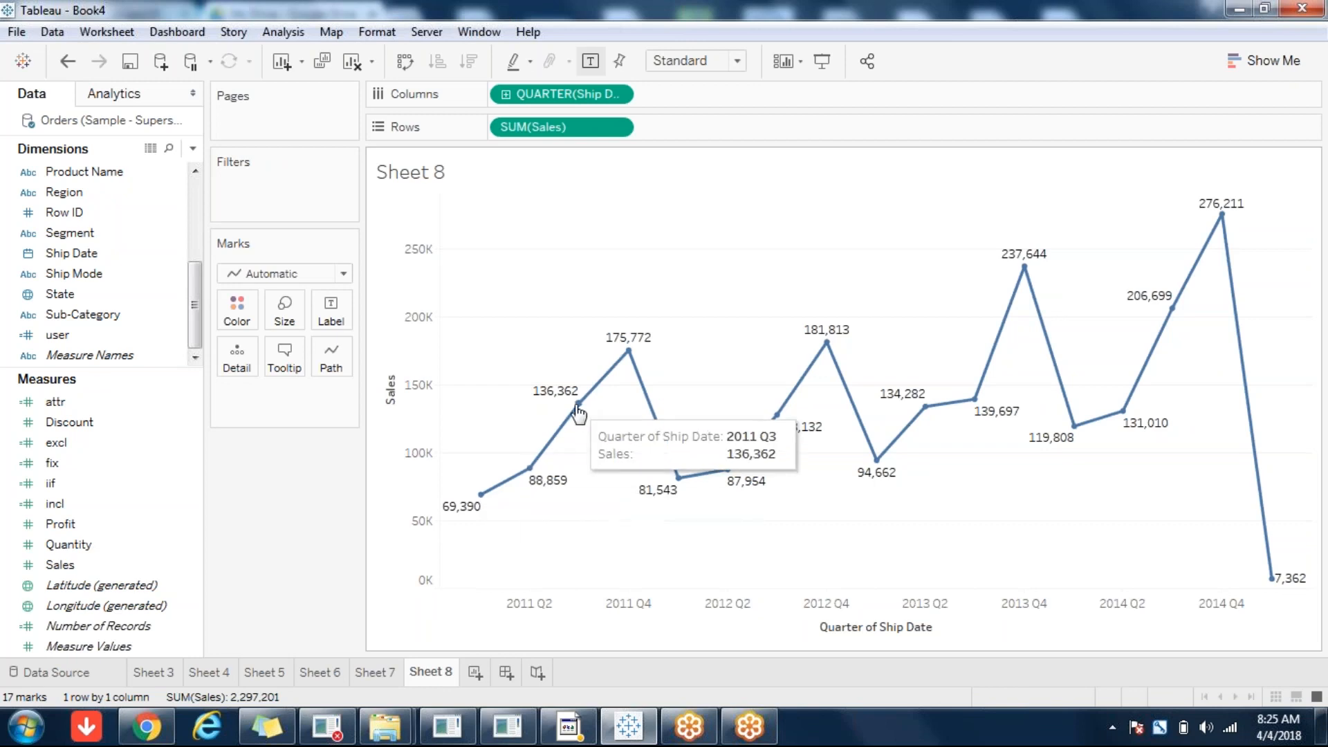
pyautogui.moveTo(693, 493)
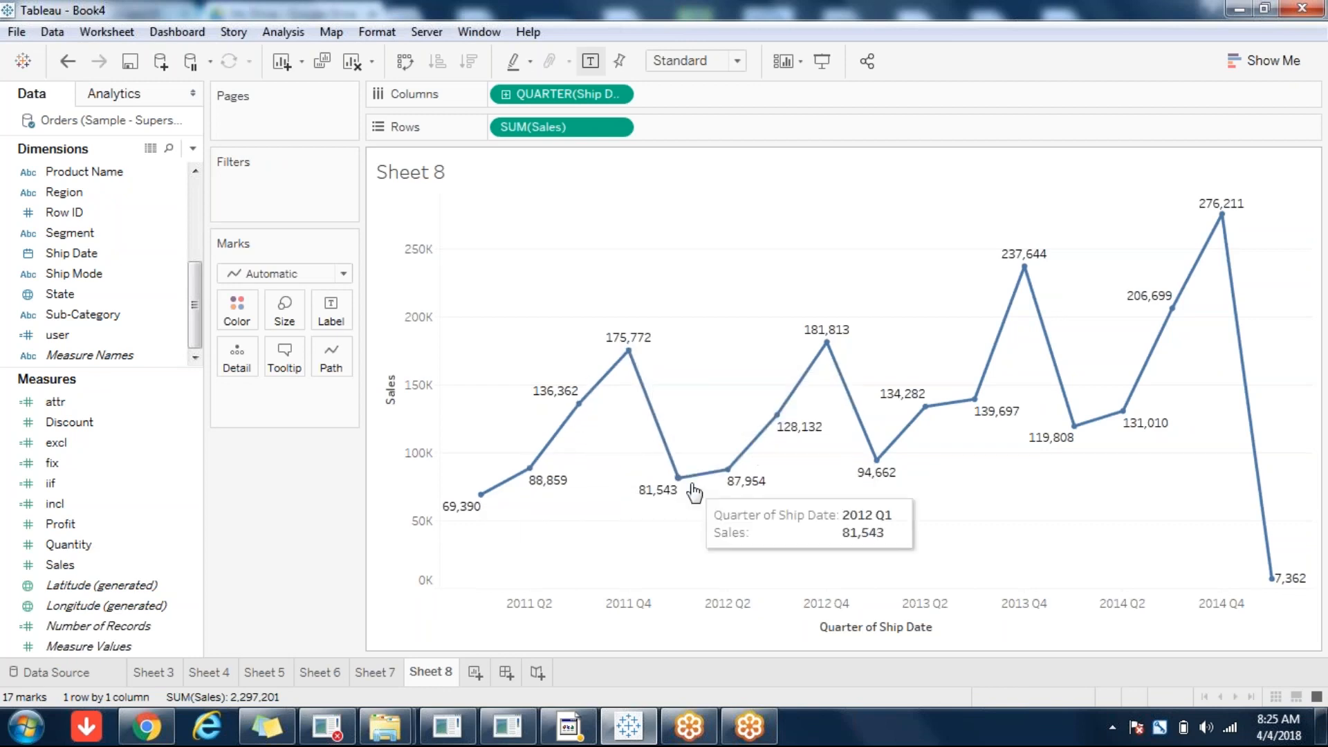
pyautogui.moveTo(871, 465)
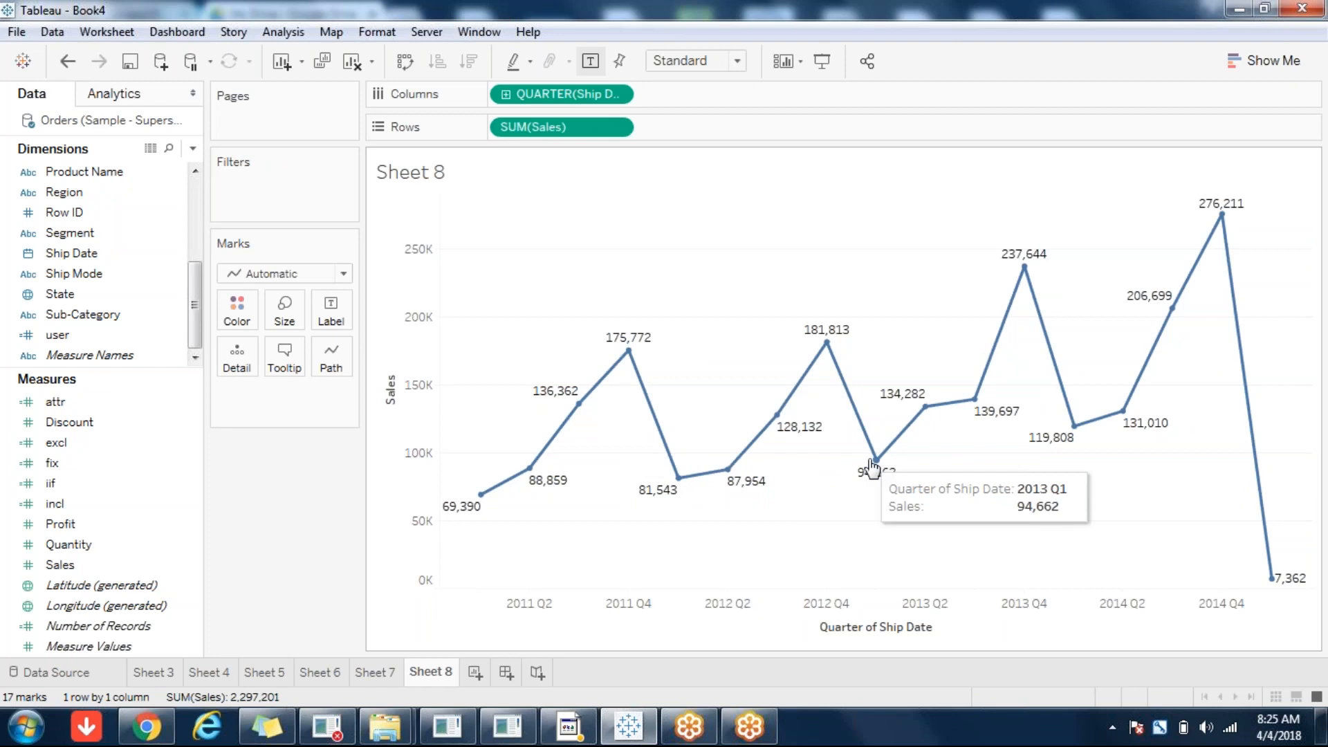
pyautogui.moveTo(1040, 318)
pyautogui.moveTo(652, 411)
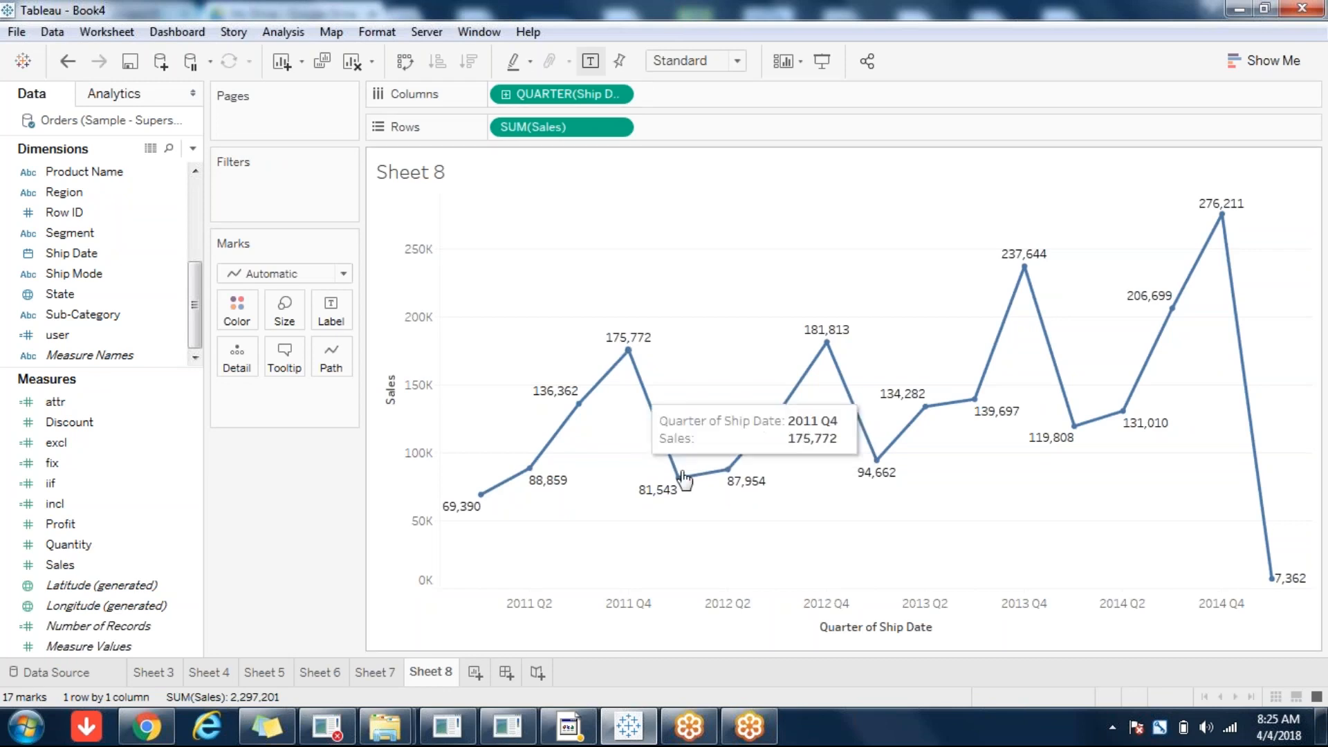
pyautogui.moveTo(648, 386)
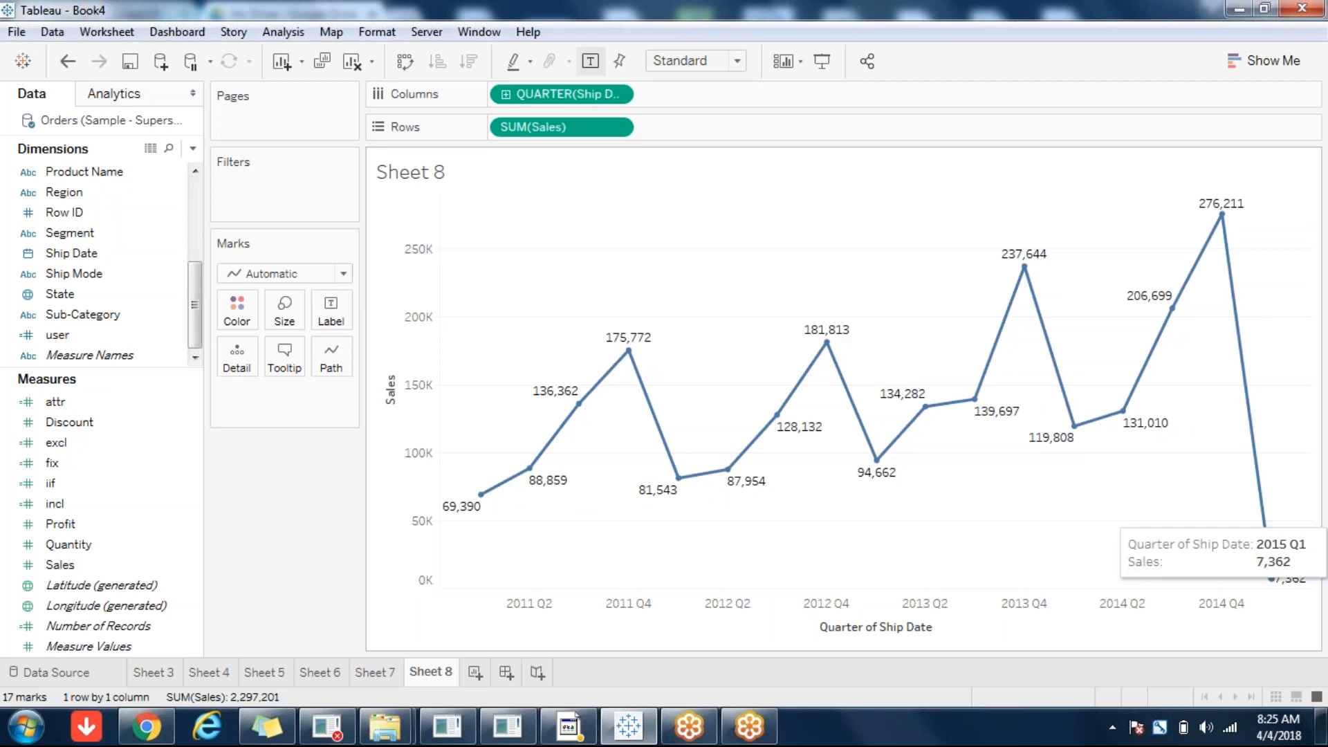
pyautogui.moveTo(1272, 578)
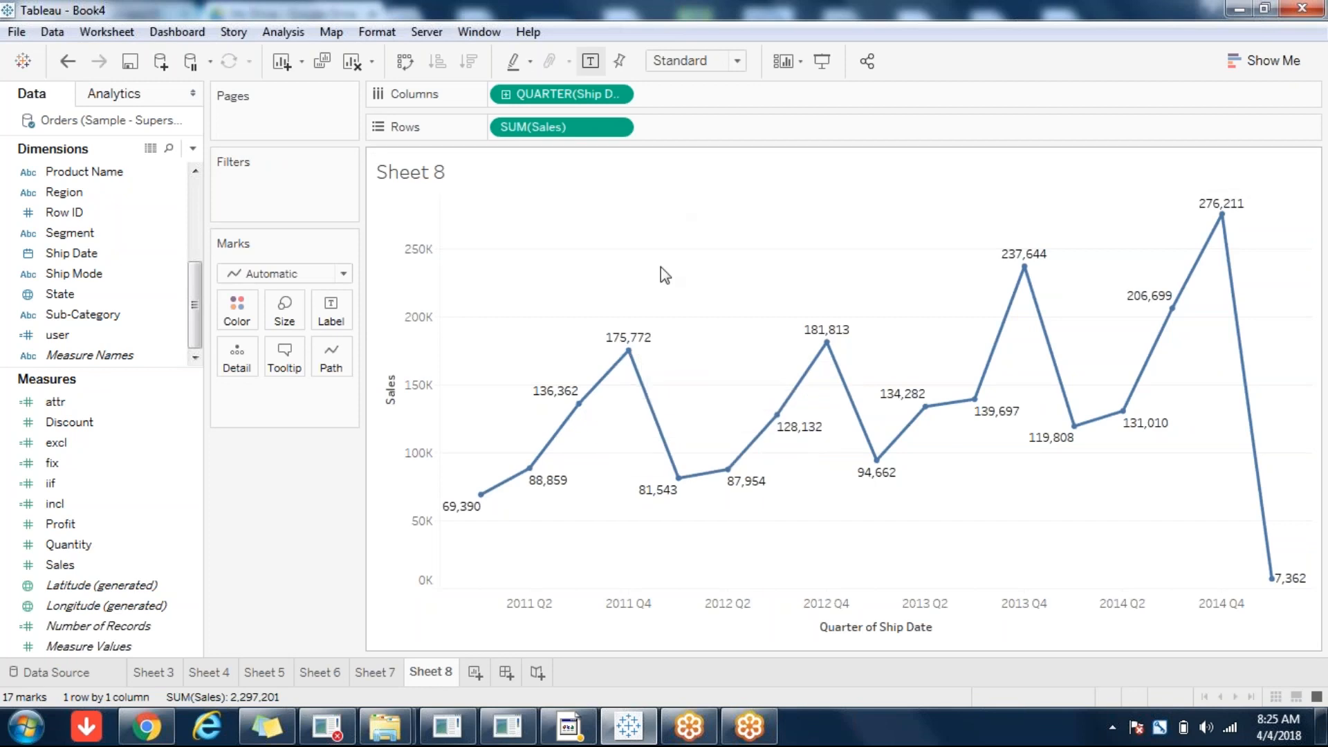
# Undo the change of Ship Date to the continuous Quarter
pyautogui.hotkey('ctrl', 'z')
pyautogui.moveTo(595, 349)
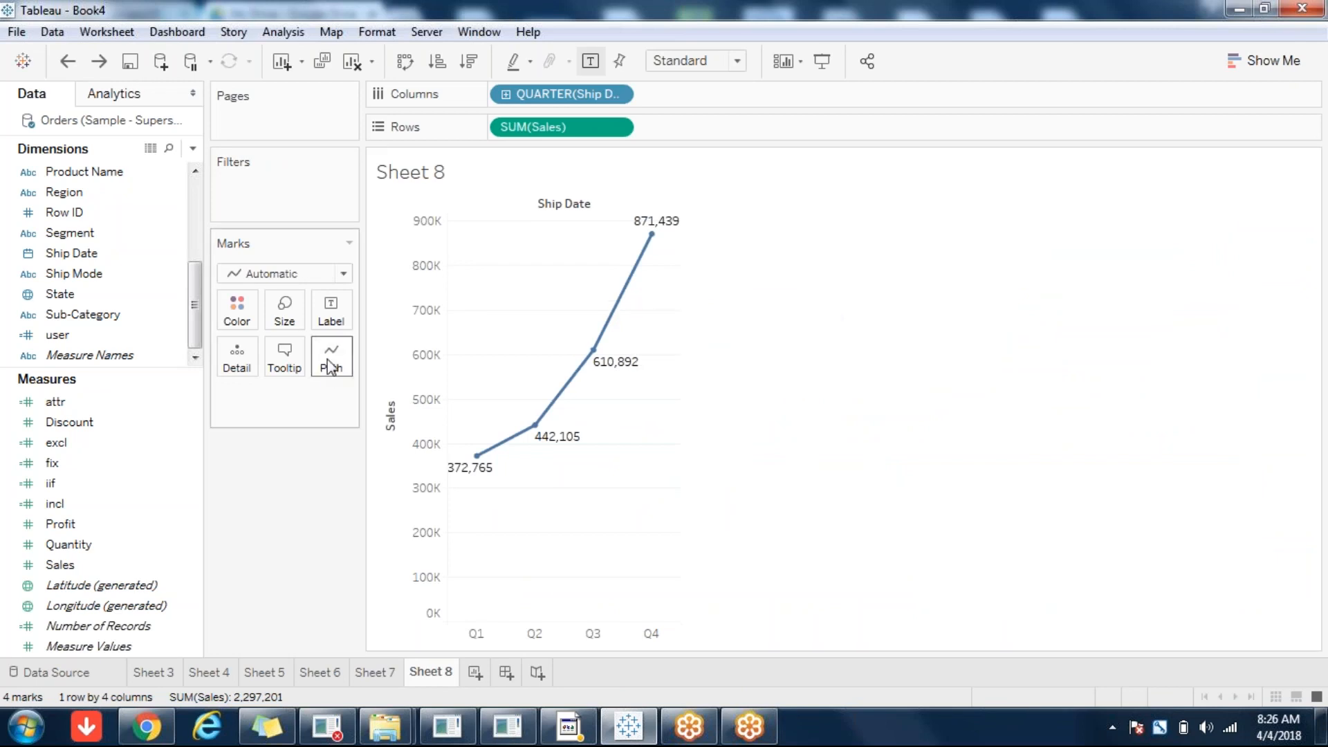
pyautogui.moveTo(648, 307)
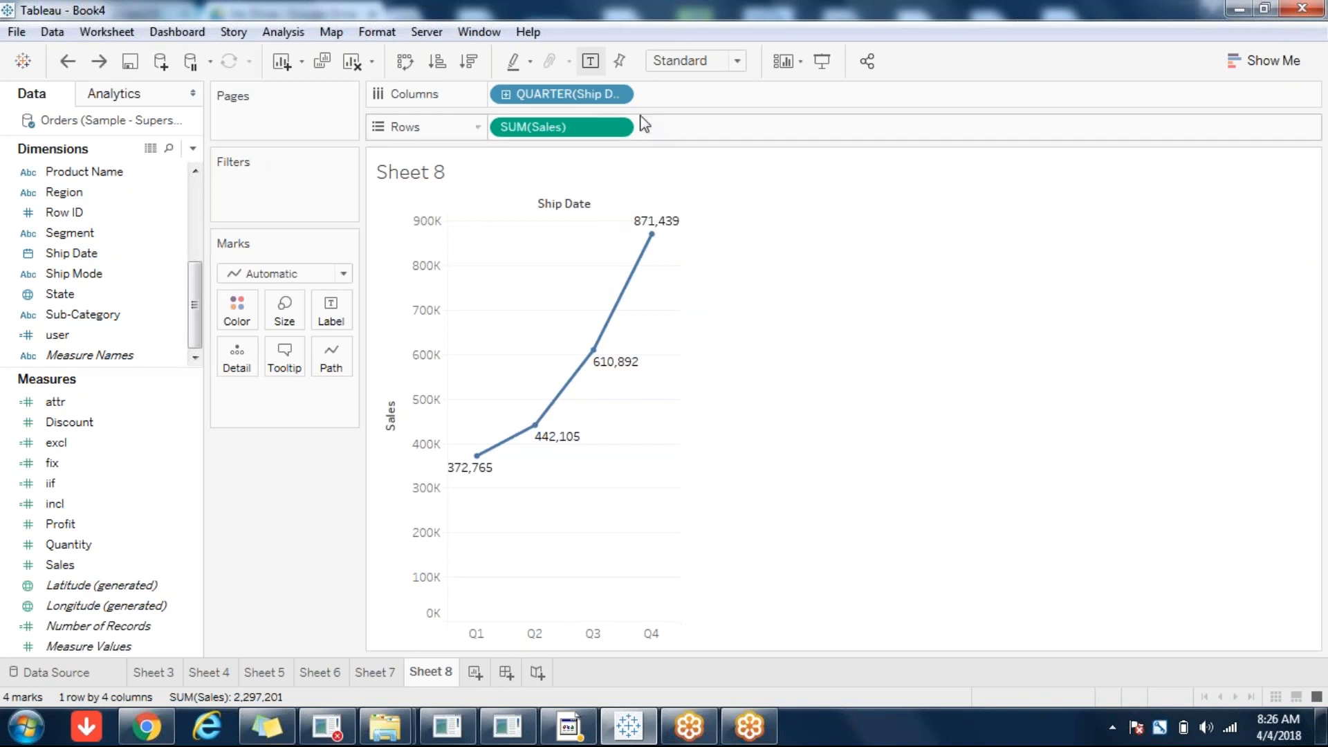
# Change Ship Date on Columns to the continuous Month and drill it down to Week
pyautogui.click(617, 93)
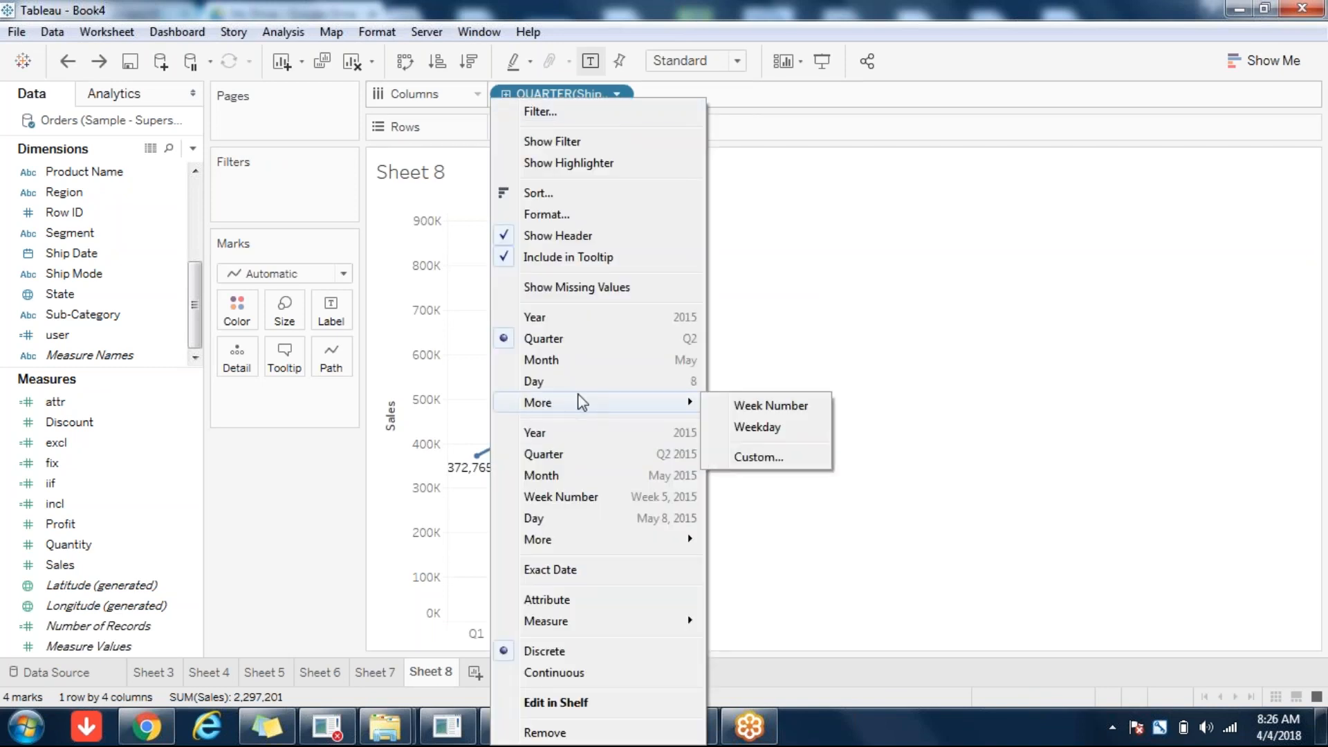
pyautogui.click(539, 476)
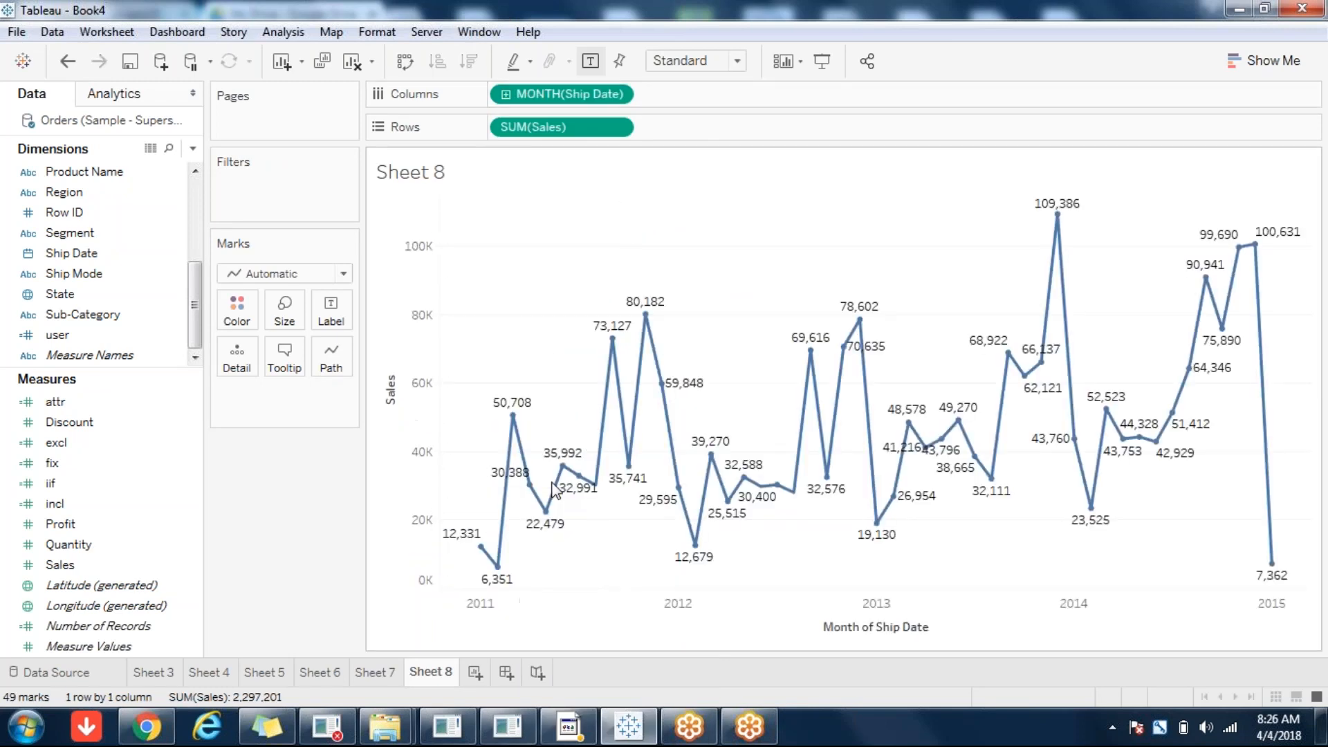
pyautogui.click(506, 95)
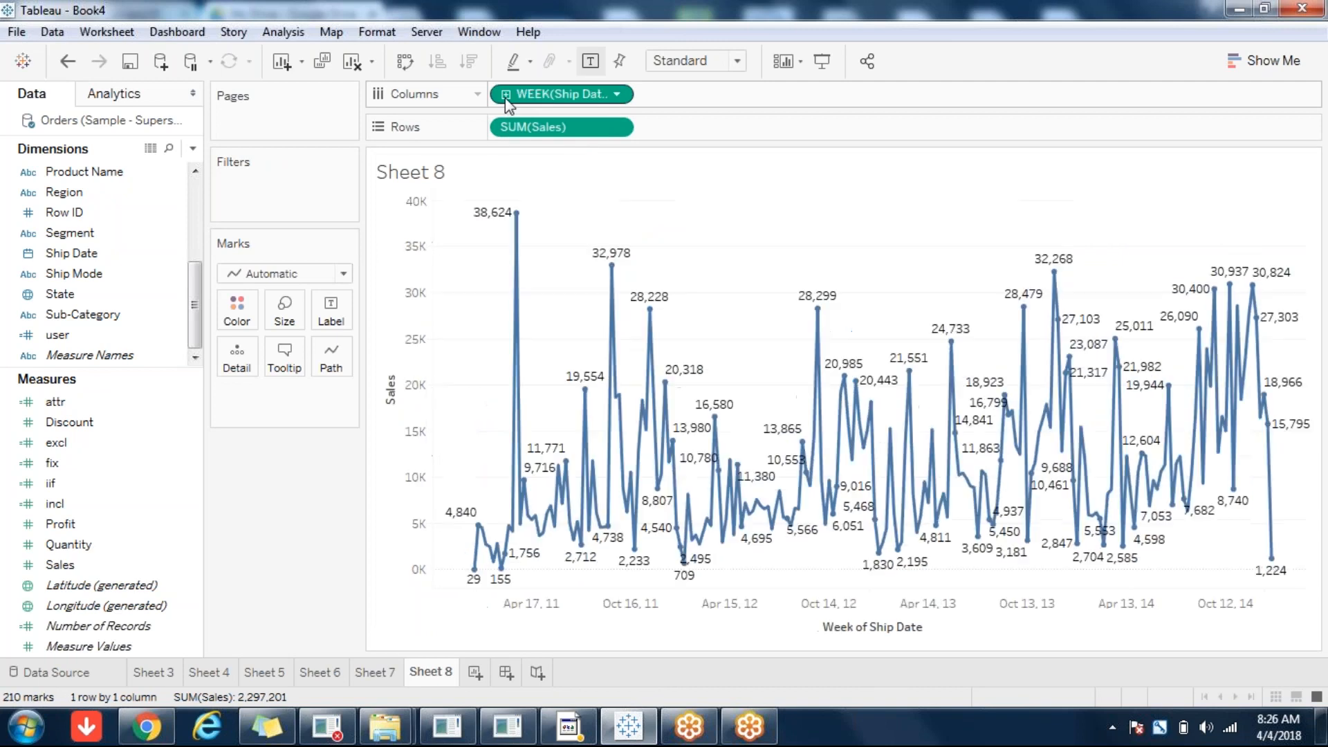
# Change Ship Date on Columns to the discrete Month and from there to the continuous Month
pyautogui.click(616, 94)
pyautogui.click(585, 323)
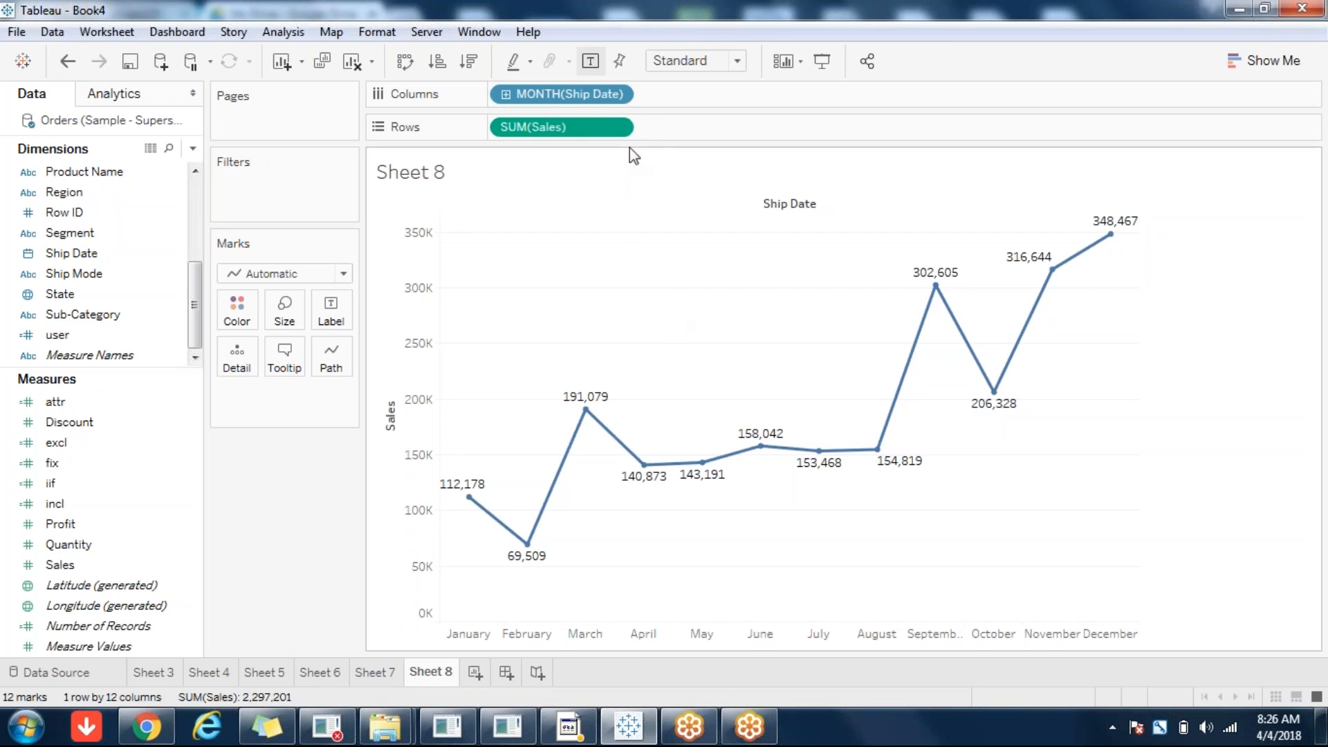
pyautogui.click(618, 97)
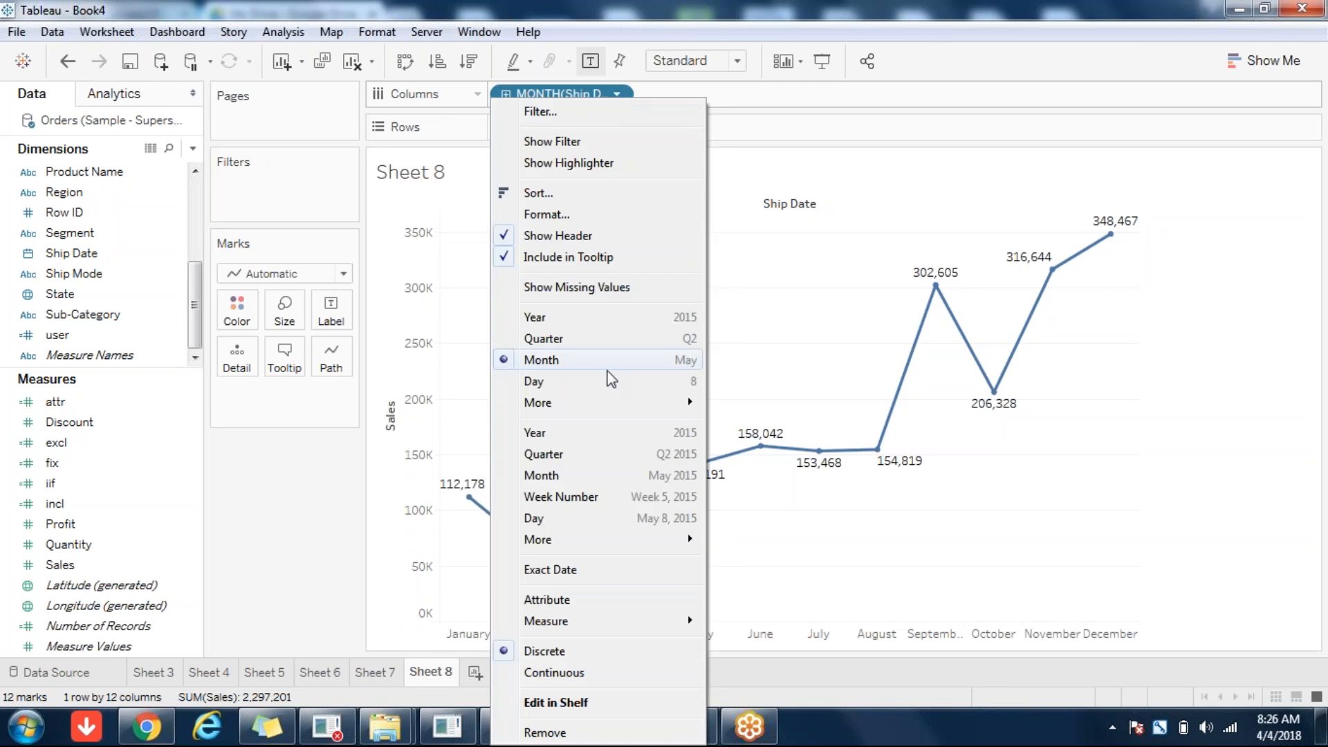
pyautogui.click(555, 475)
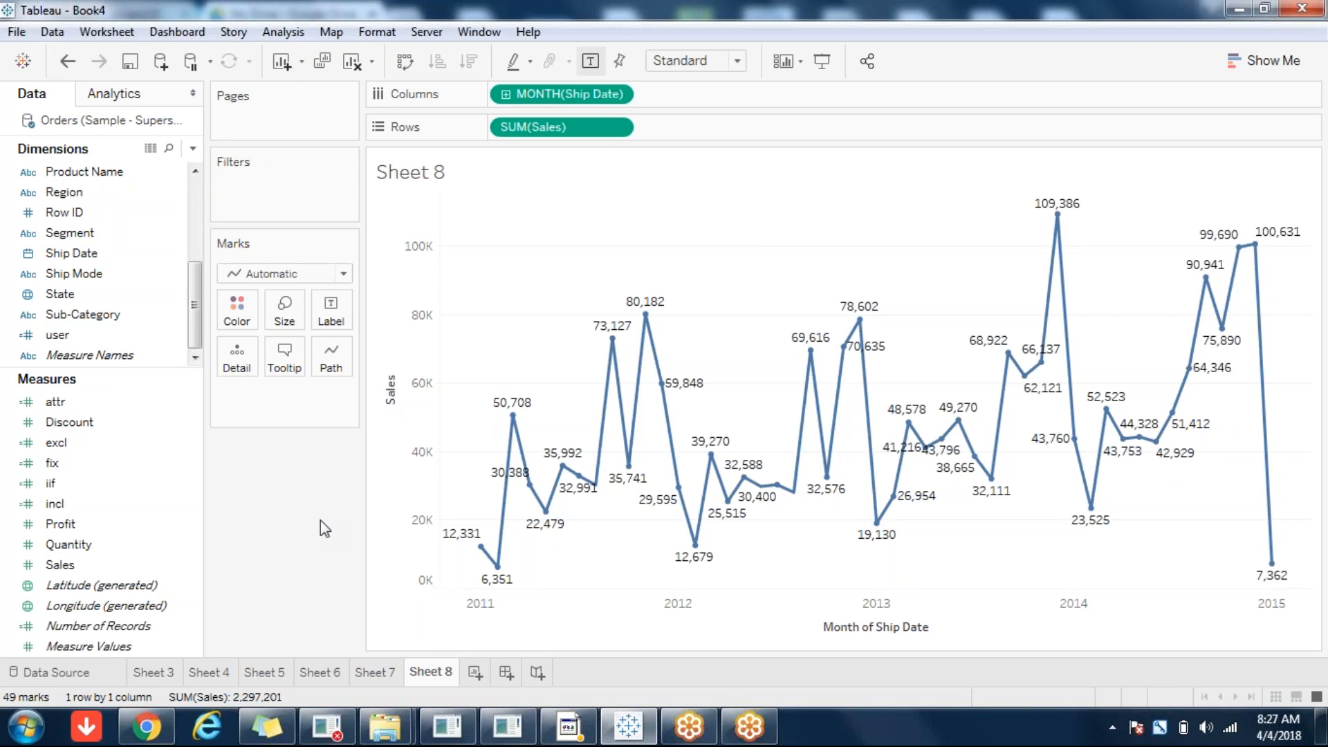
# Add Profit to the monthly Sales line chart on a second vertical axis
pyautogui.click(99, 550)
pyautogui.click(61, 525)
pyautogui.moveTo(62, 529); pyautogui.dragTo(1308, 426)
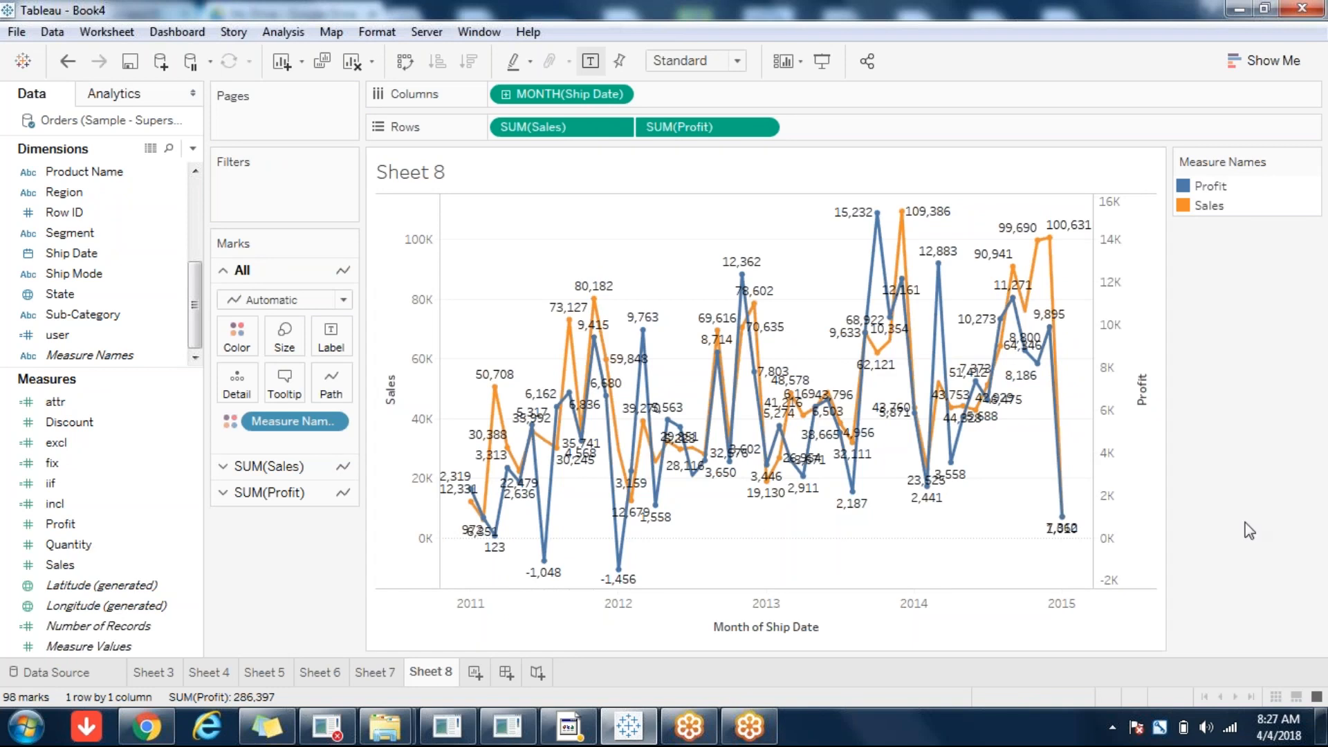
# Synchronize the Profit axis with the Sales axis
pyautogui.rightClick(1148, 453)
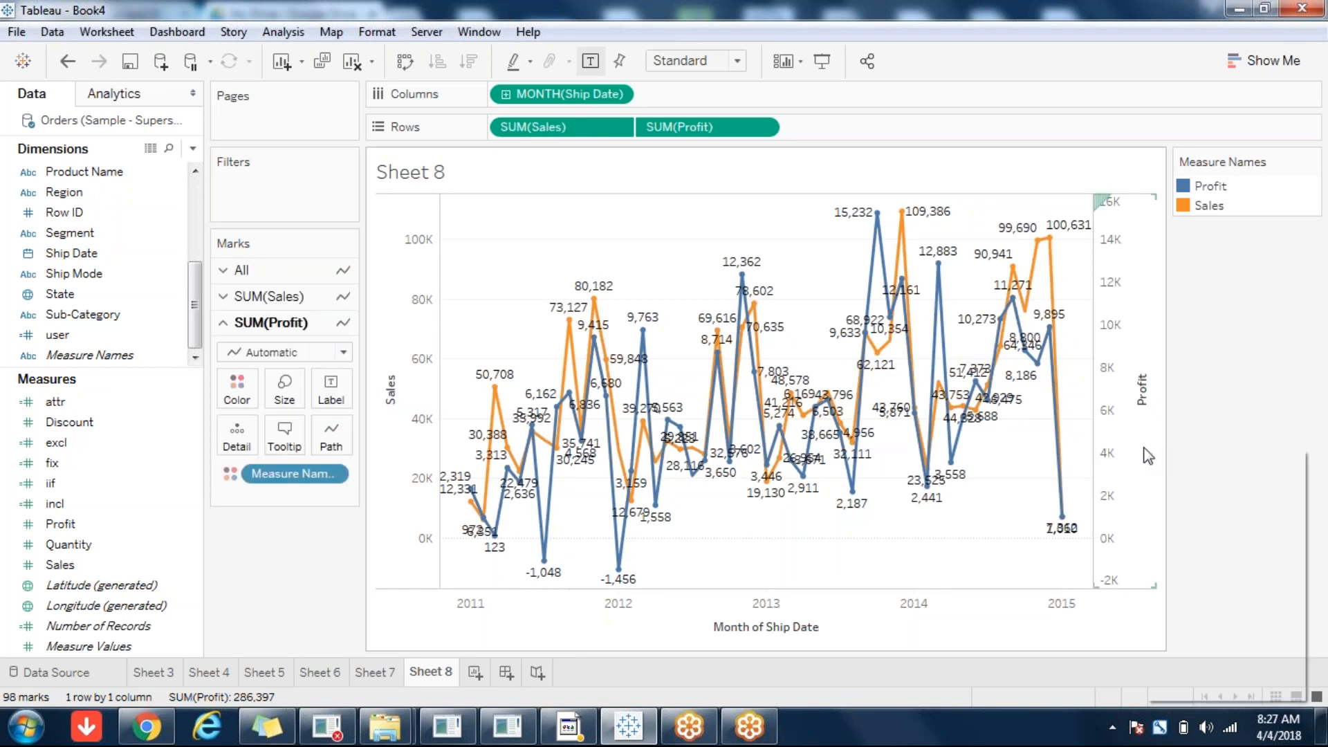
pyautogui.click(1218, 564)
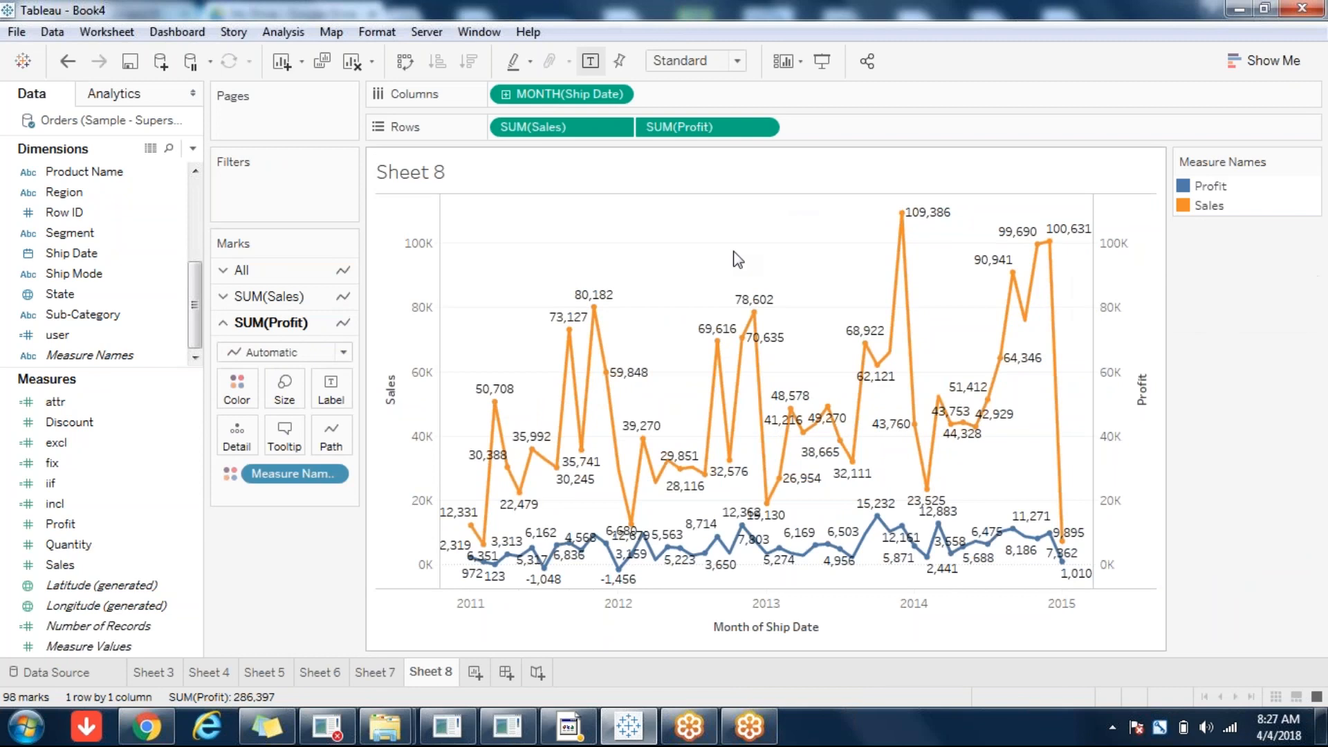
pyautogui.rightClick(1126, 394)
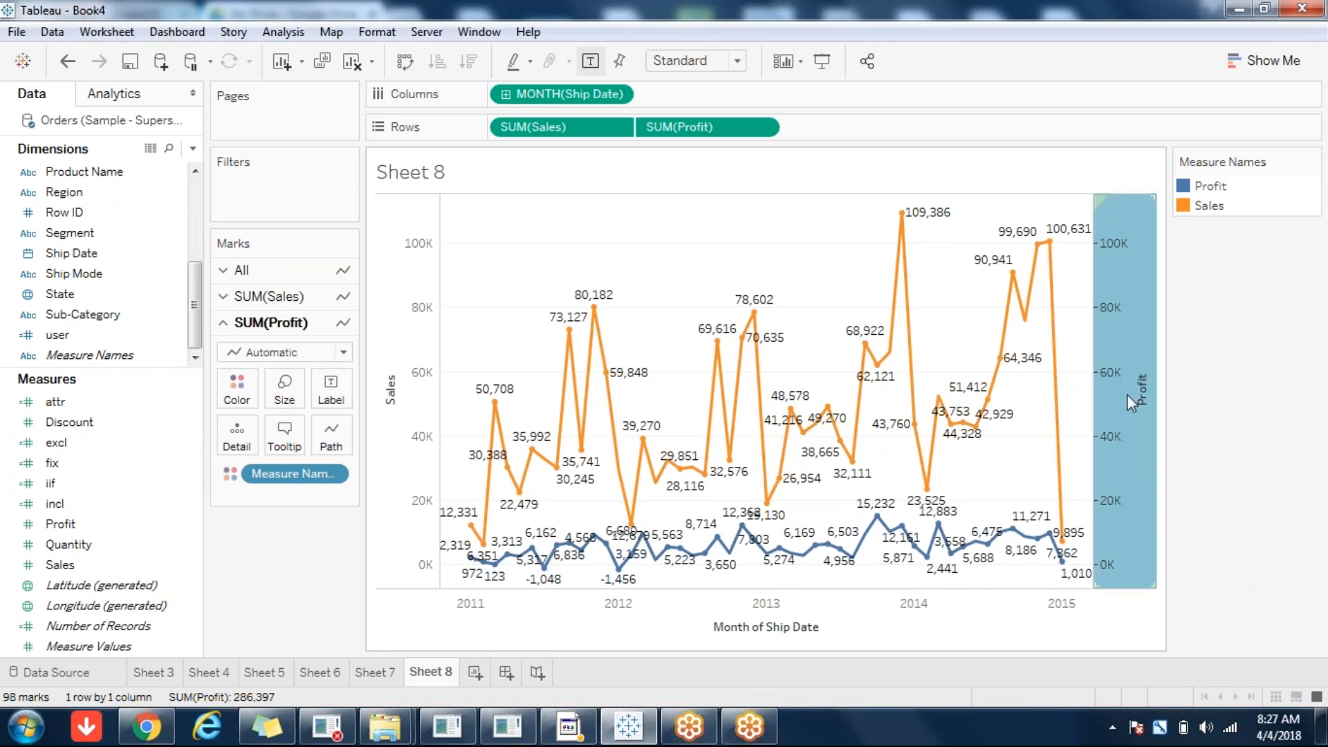
pyautogui.click(1138, 346)
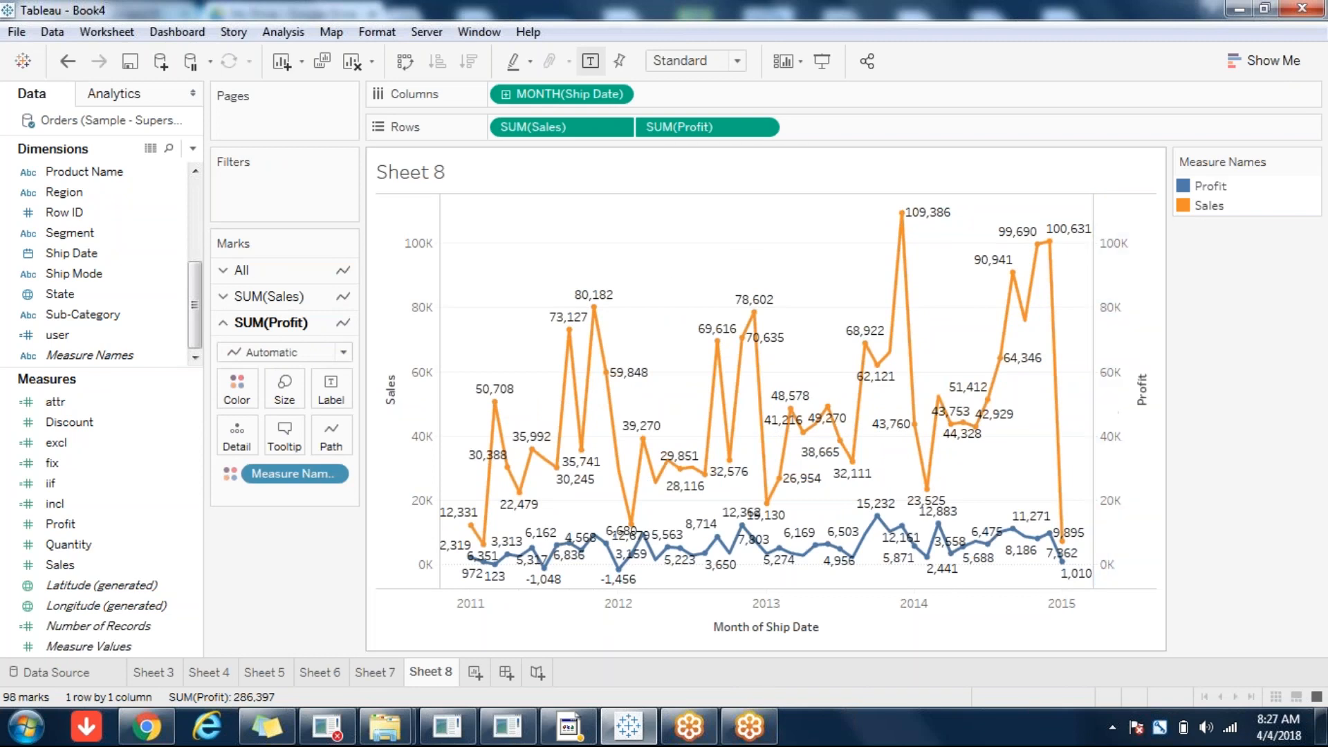
# Add Quantity to the Sales axis as a shared measure and check the Profit axis options
pyautogui.moveTo(67, 547); pyautogui.dragTo(390, 391)
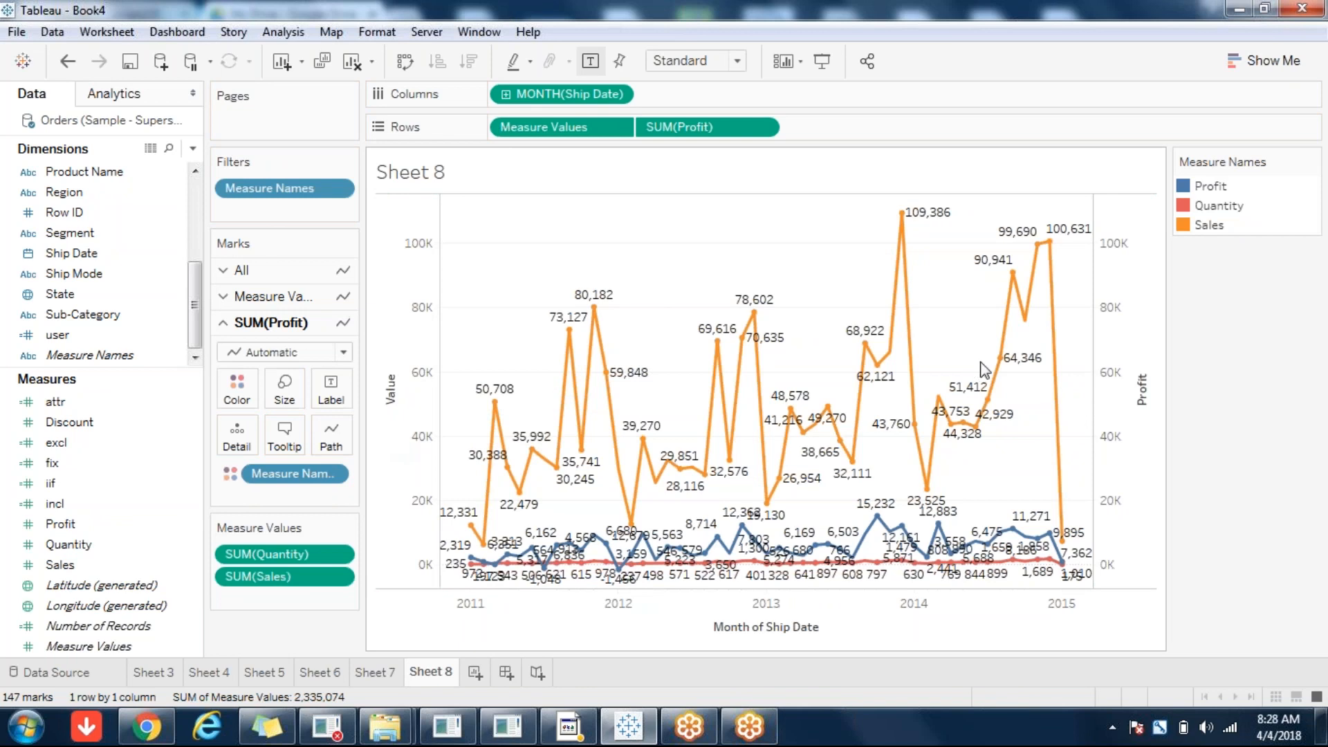
pyautogui.rightClick(1126, 338)
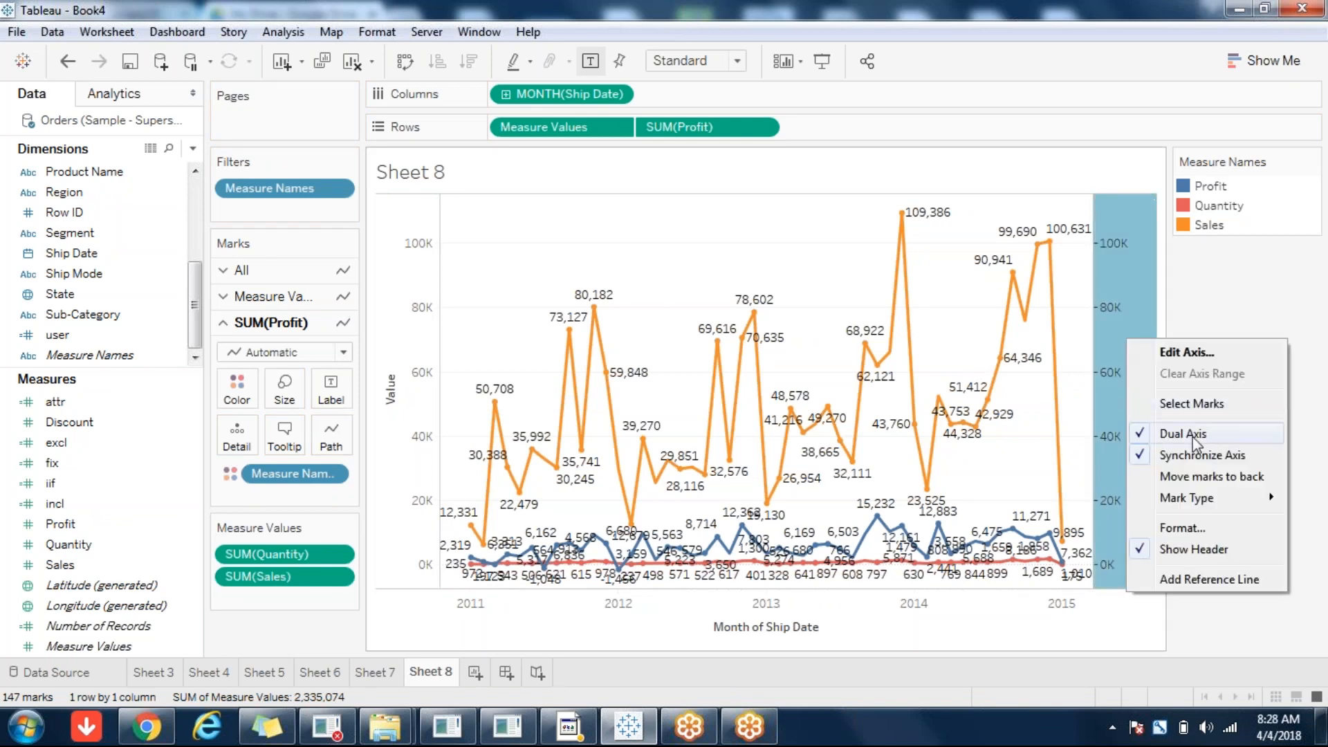
pyautogui.click(1297, 284)
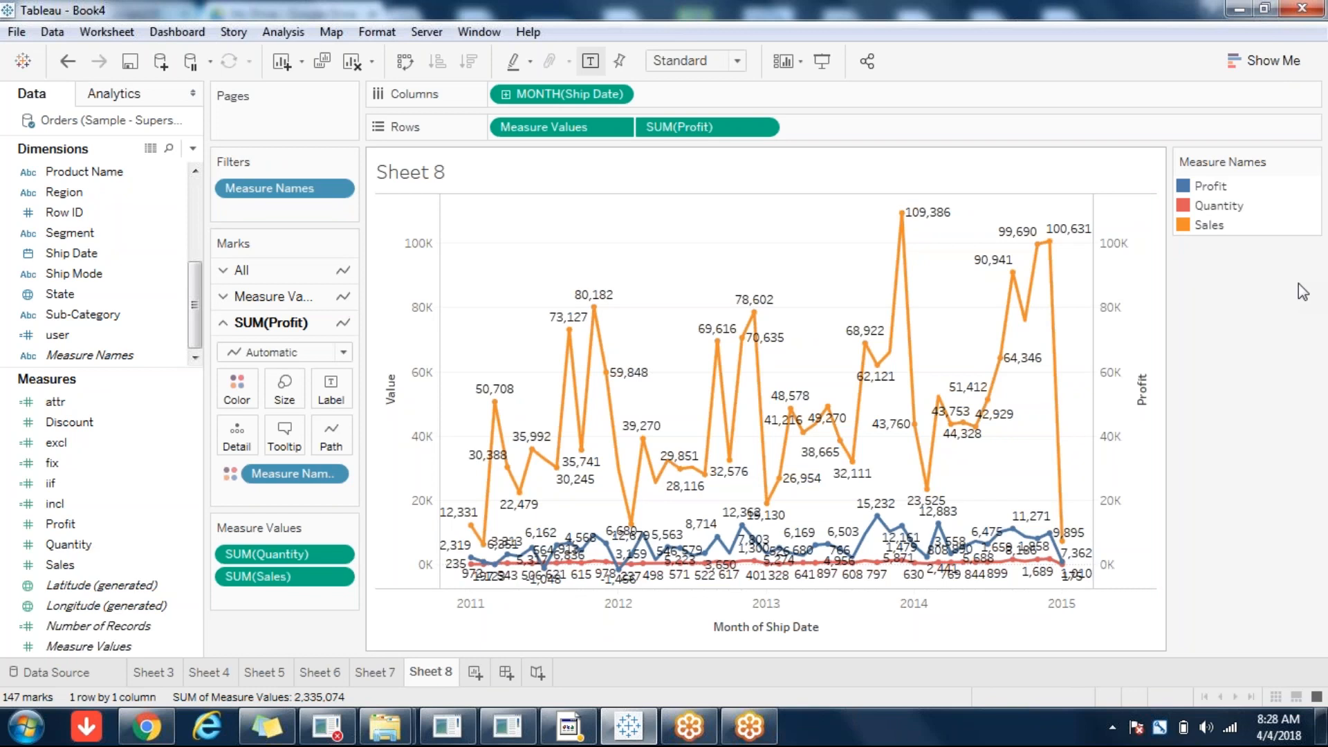
# Undo the addition of Quantity, the axis synchronization and the second Profit axis
pyautogui.hotkey('ctrl', 'z')
pyautogui.hotkey('ctrl', 'z')
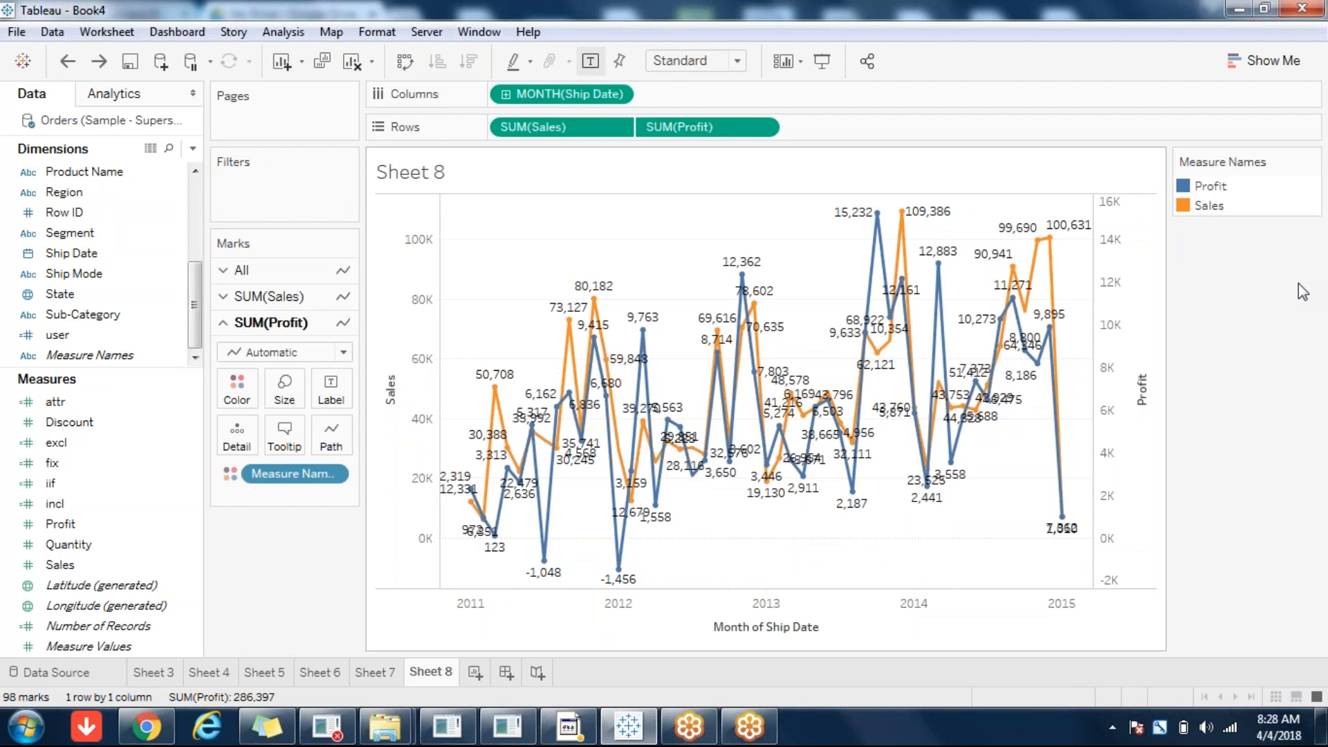
pyautogui.hotkey('ctrl', 'z')
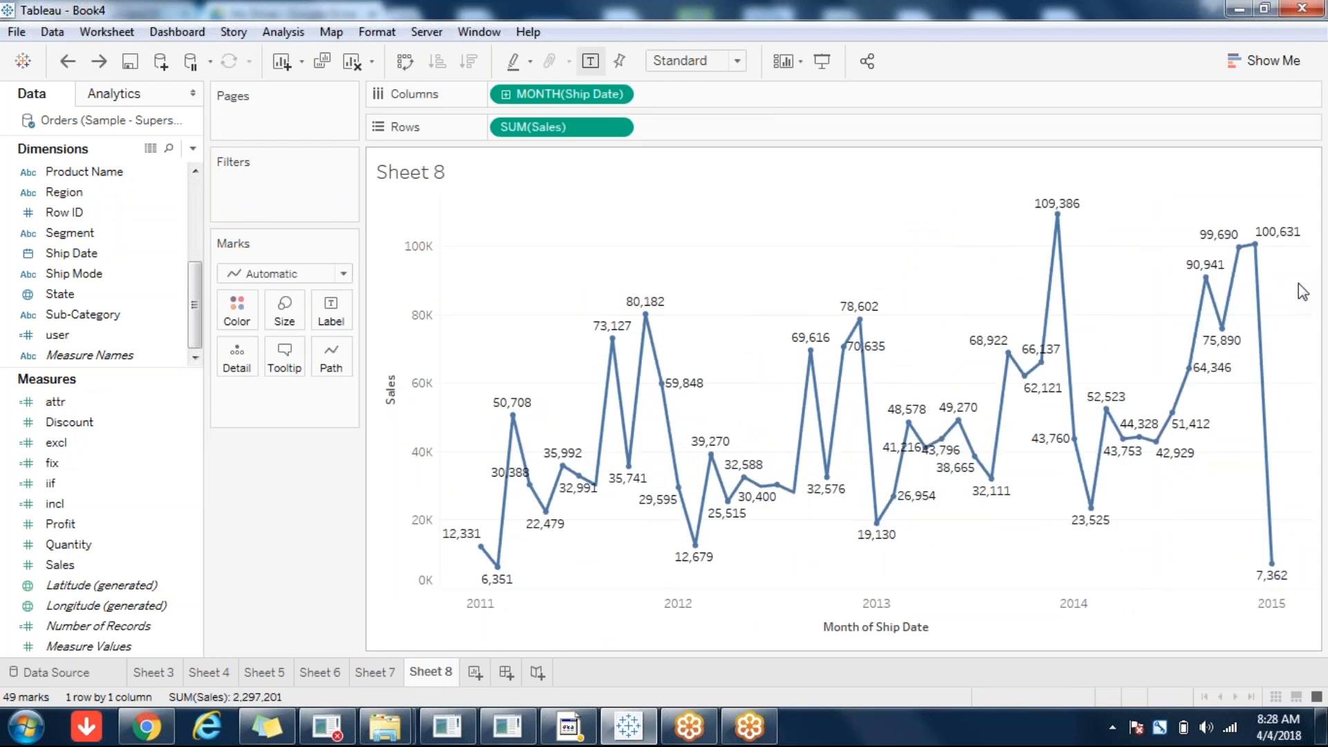
# Convert the monthly Sales chart to discrete lines with Show Me, and back to continuous lines
pyautogui.click(1264, 69)
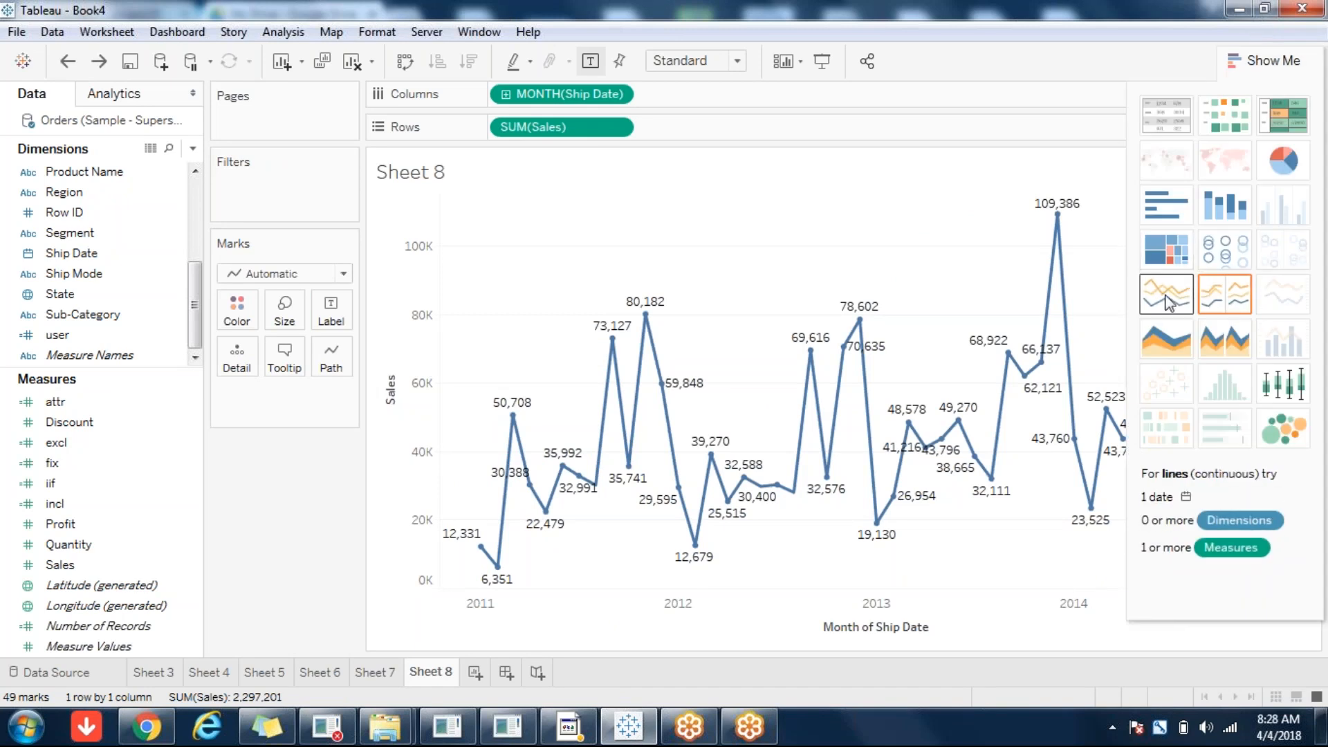
pyautogui.click(1228, 305)
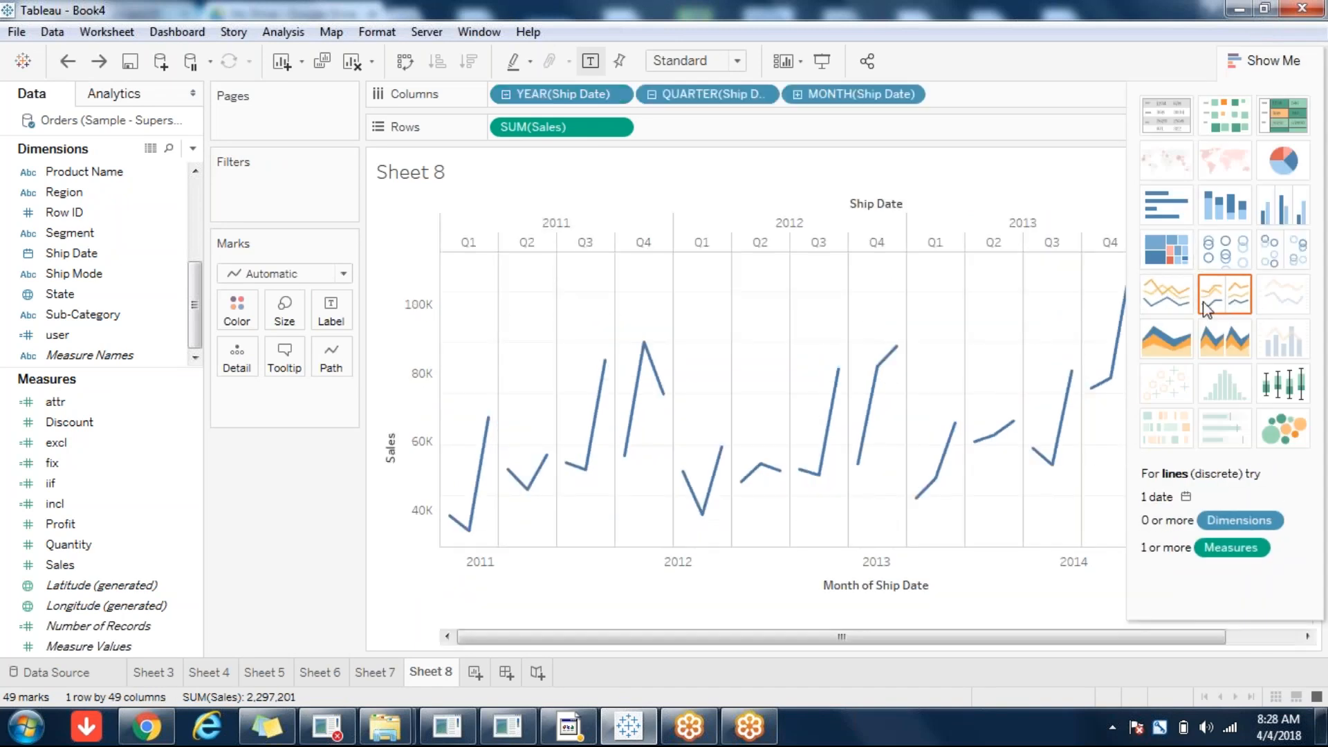
pyautogui.click(1163, 305)
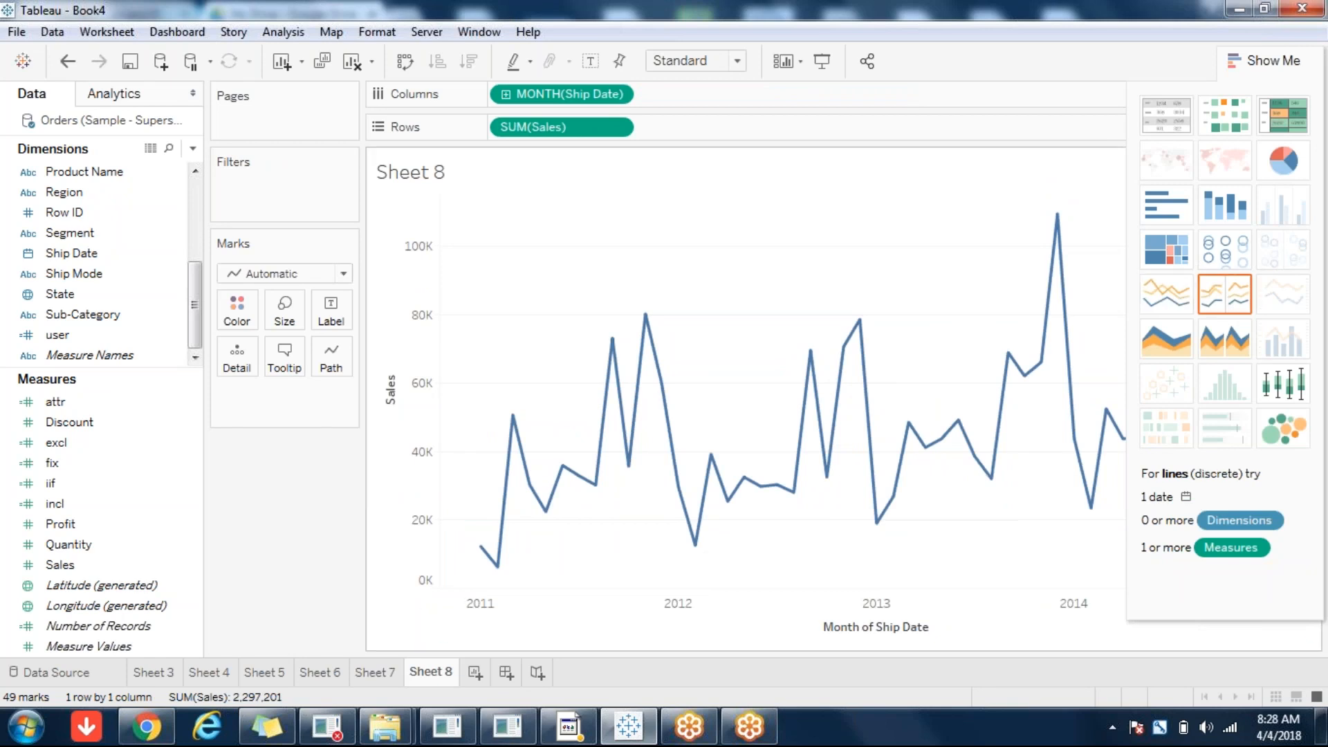
pyautogui.moveTo(532, 498)
# Alternate the Sales chart between discrete and continuous lines to compare both types, finishing on continuous lines
pyautogui.click(1236, 301)
pyautogui.moveTo(488, 418)
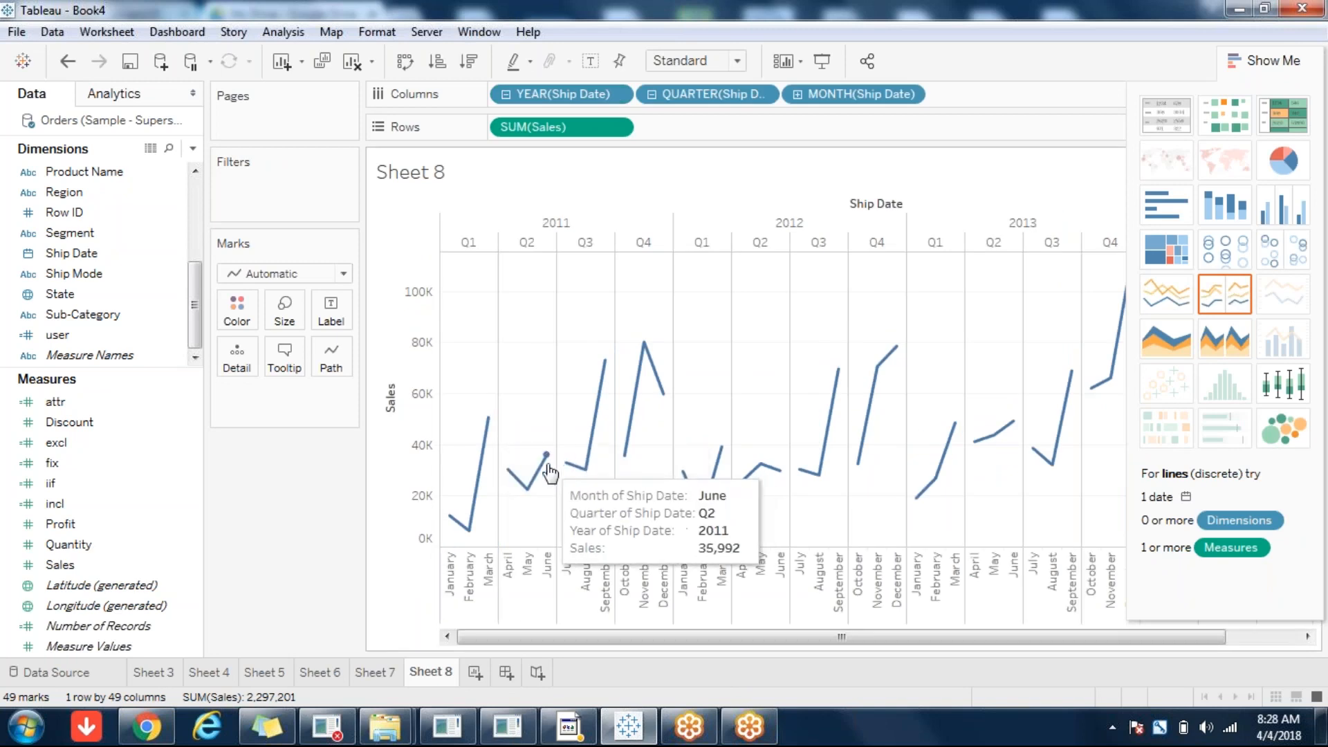
pyautogui.click(1186, 296)
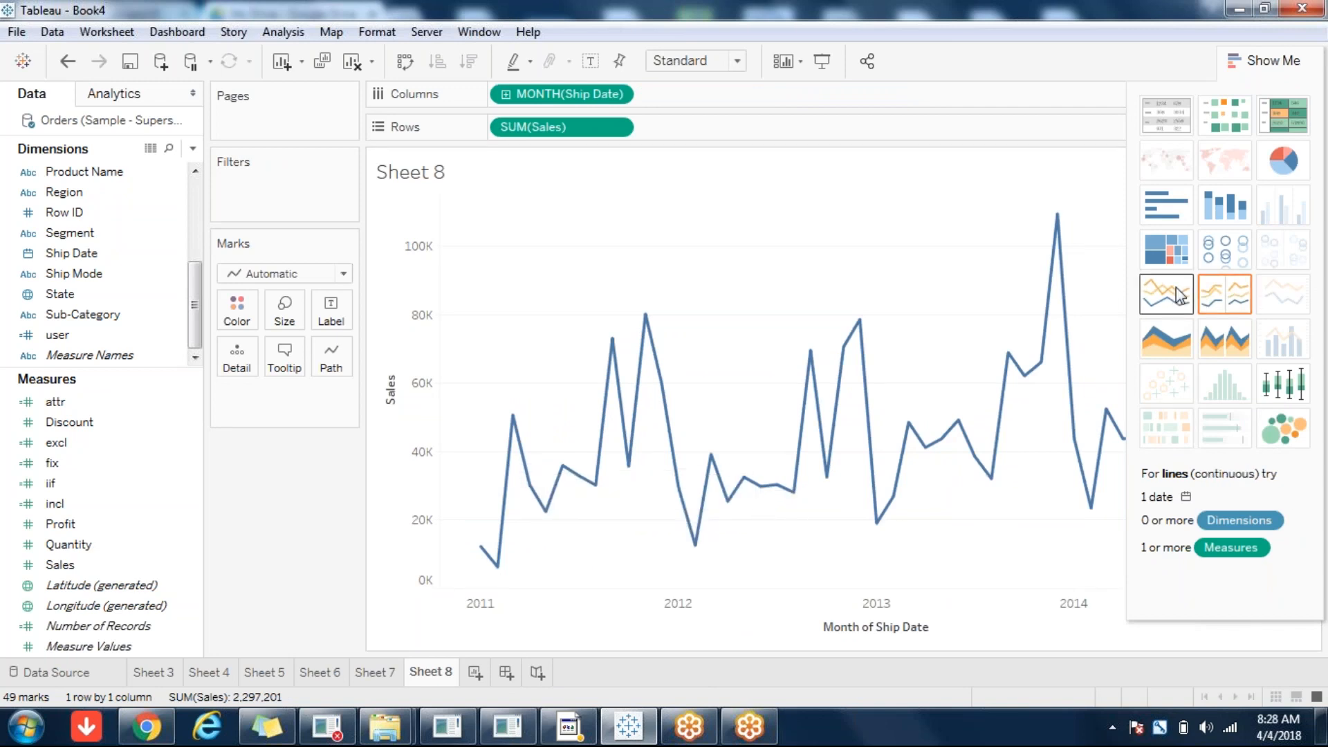
pyautogui.click(1218, 298)
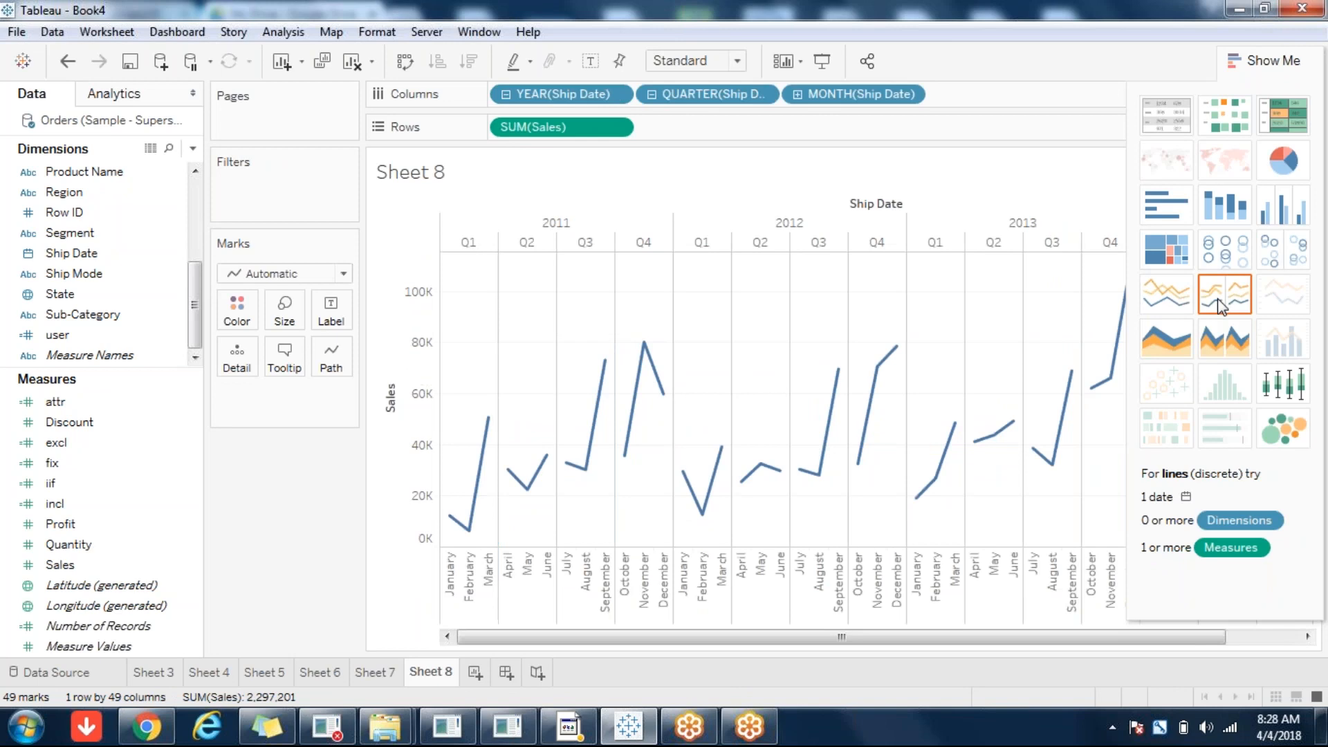
pyautogui.click(1177, 303)
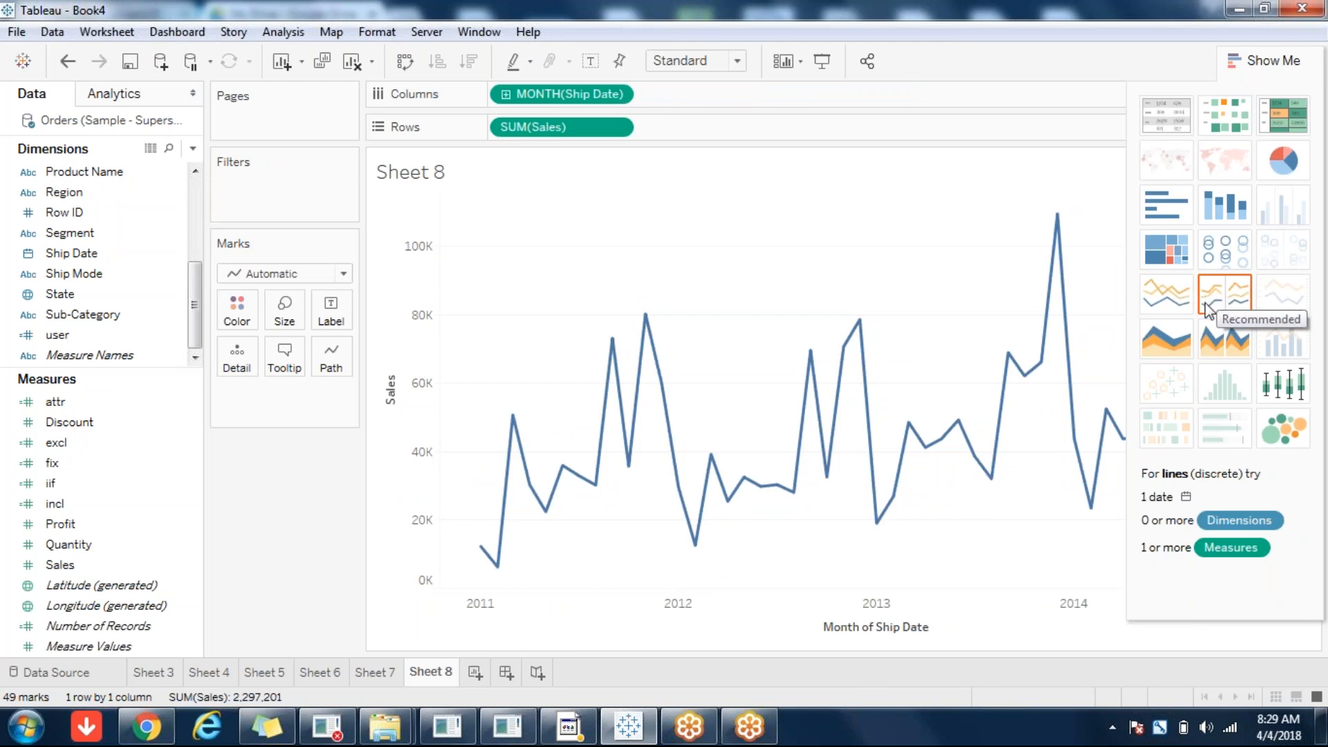
# Compare the monthly Sales chart as continuous area and continuous lines, finishing on the continuous area chart
pyautogui.click(1174, 347)
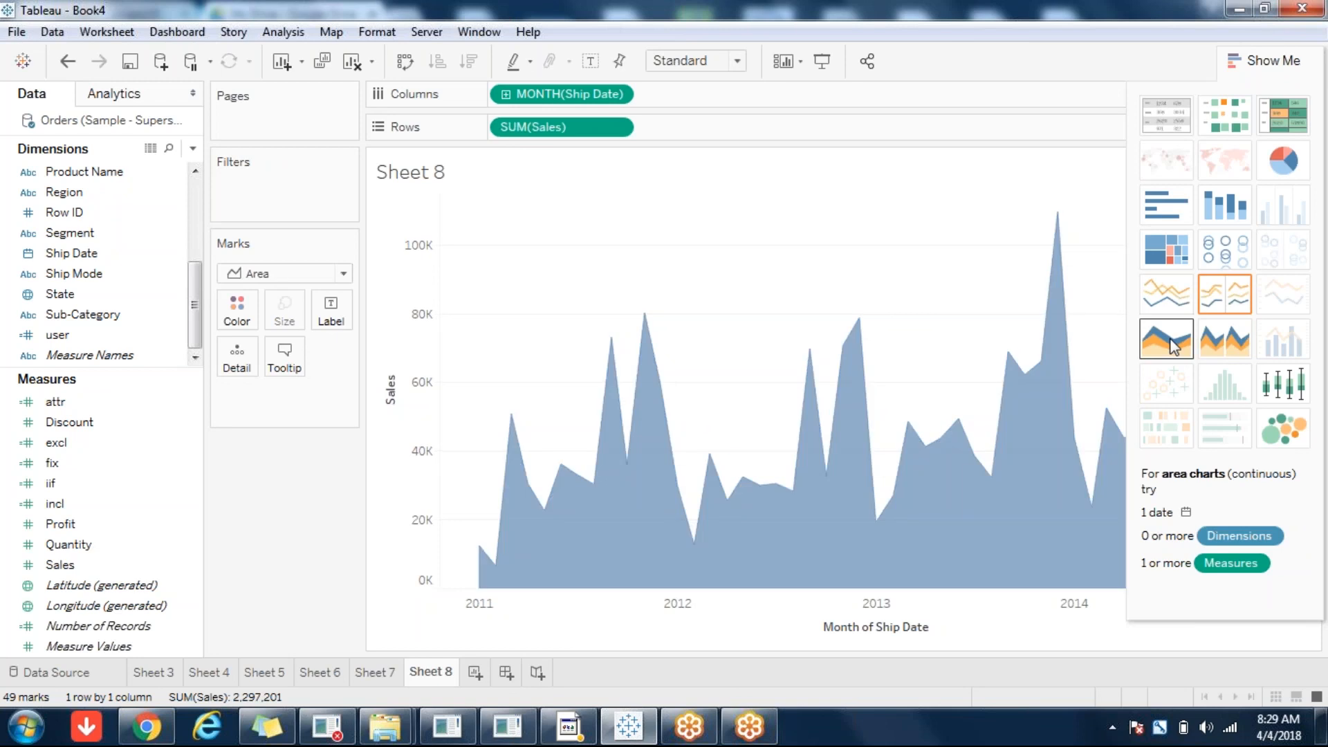
pyautogui.click(1163, 293)
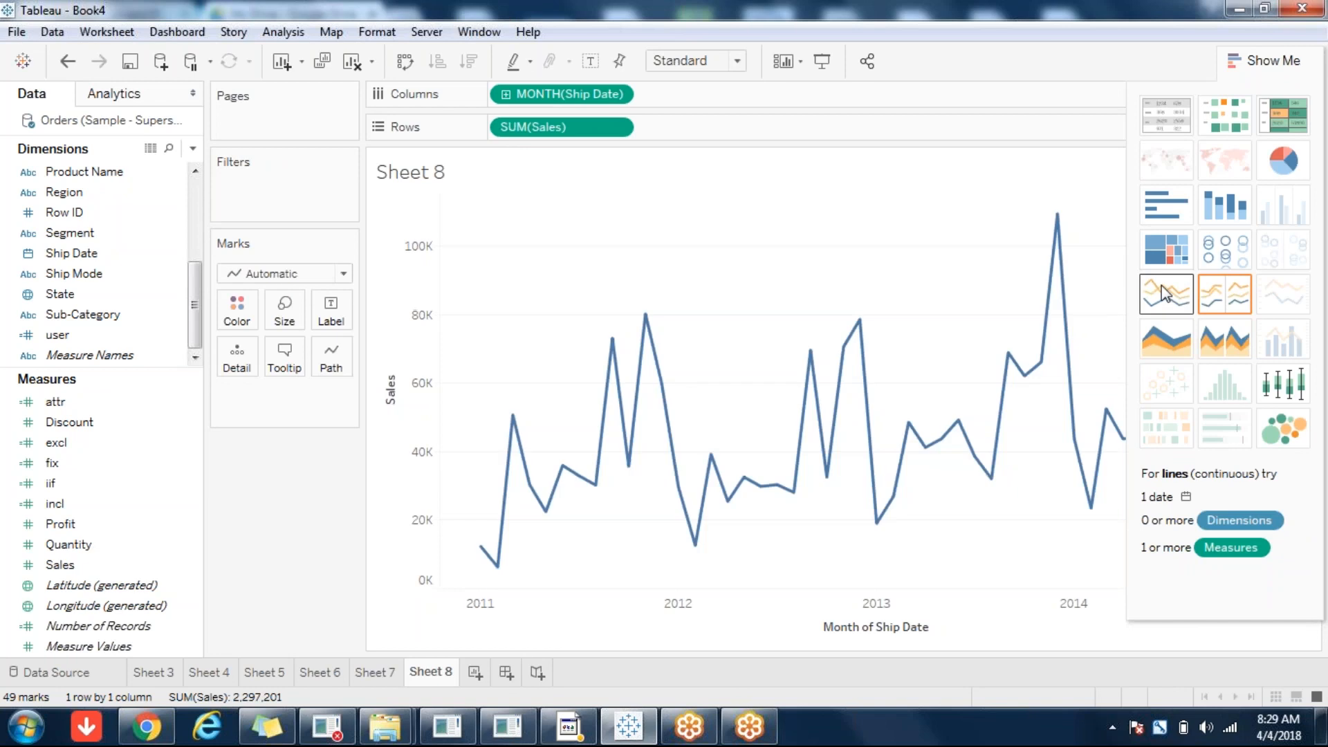
pyautogui.click(1159, 331)
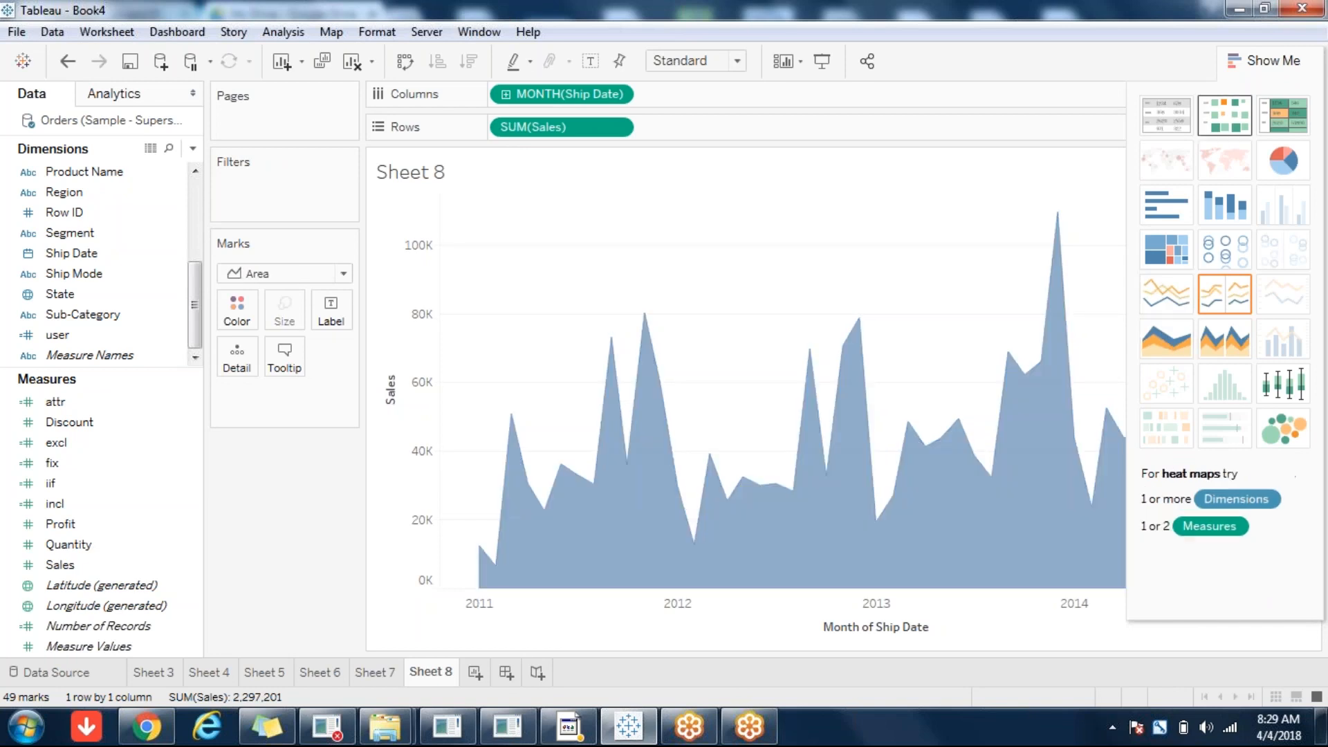
pyautogui.click(1273, 60)
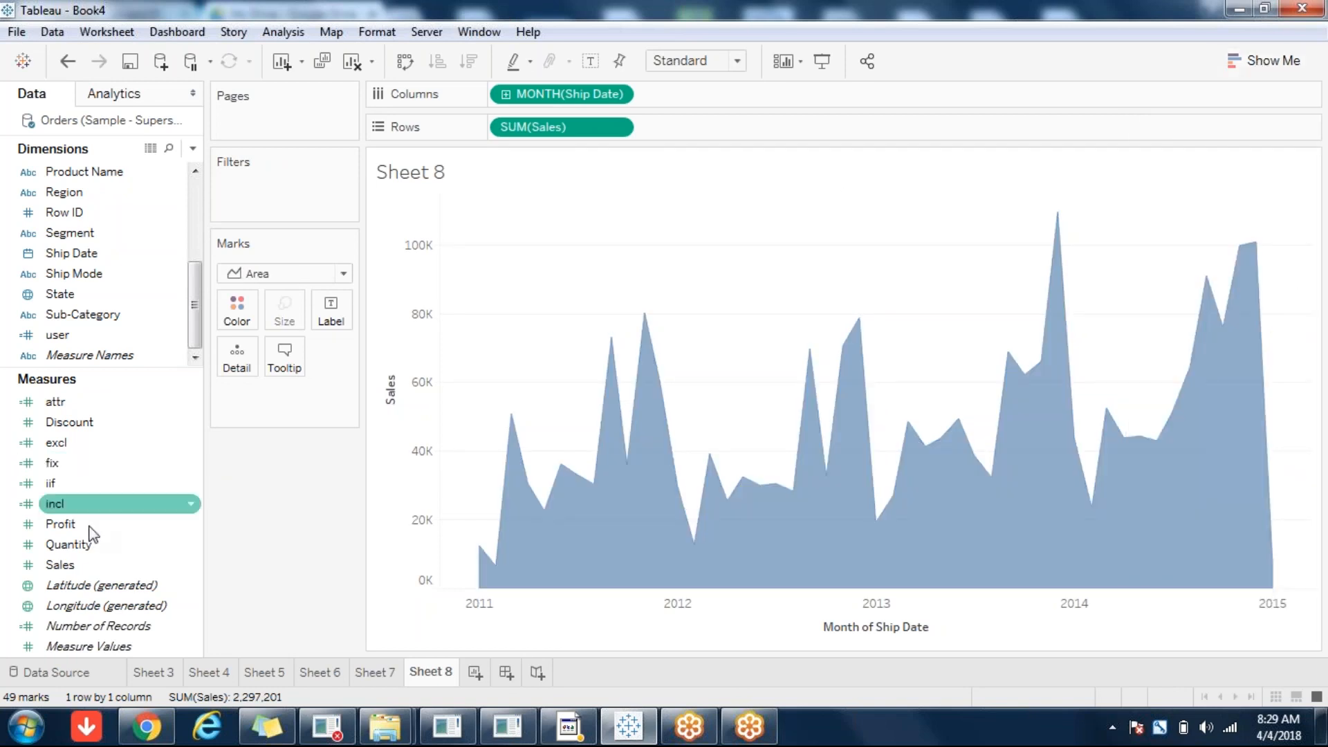
# Add Profit as a second axis on the Sales area chart and synchronize the two axes
pyautogui.moveTo(60, 523); pyautogui.dragTo(1312, 367)
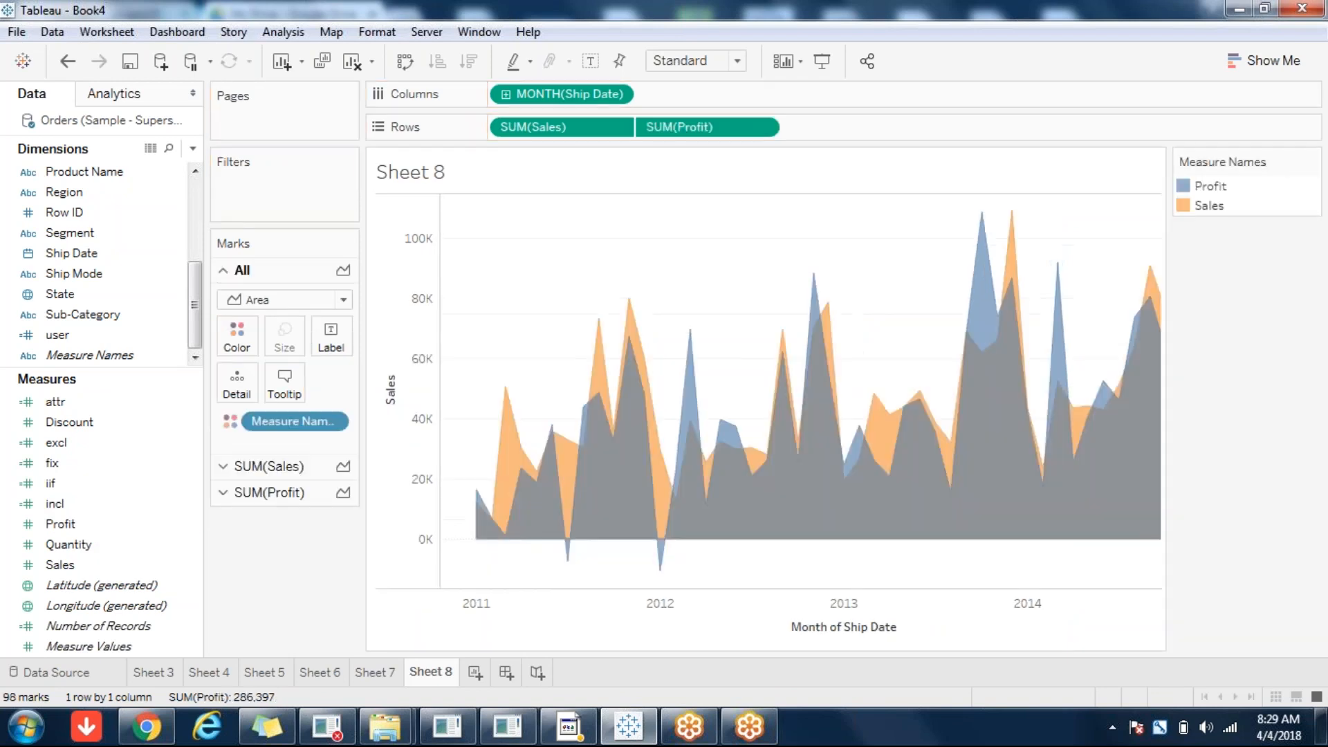
pyautogui.rightClick(1123, 350)
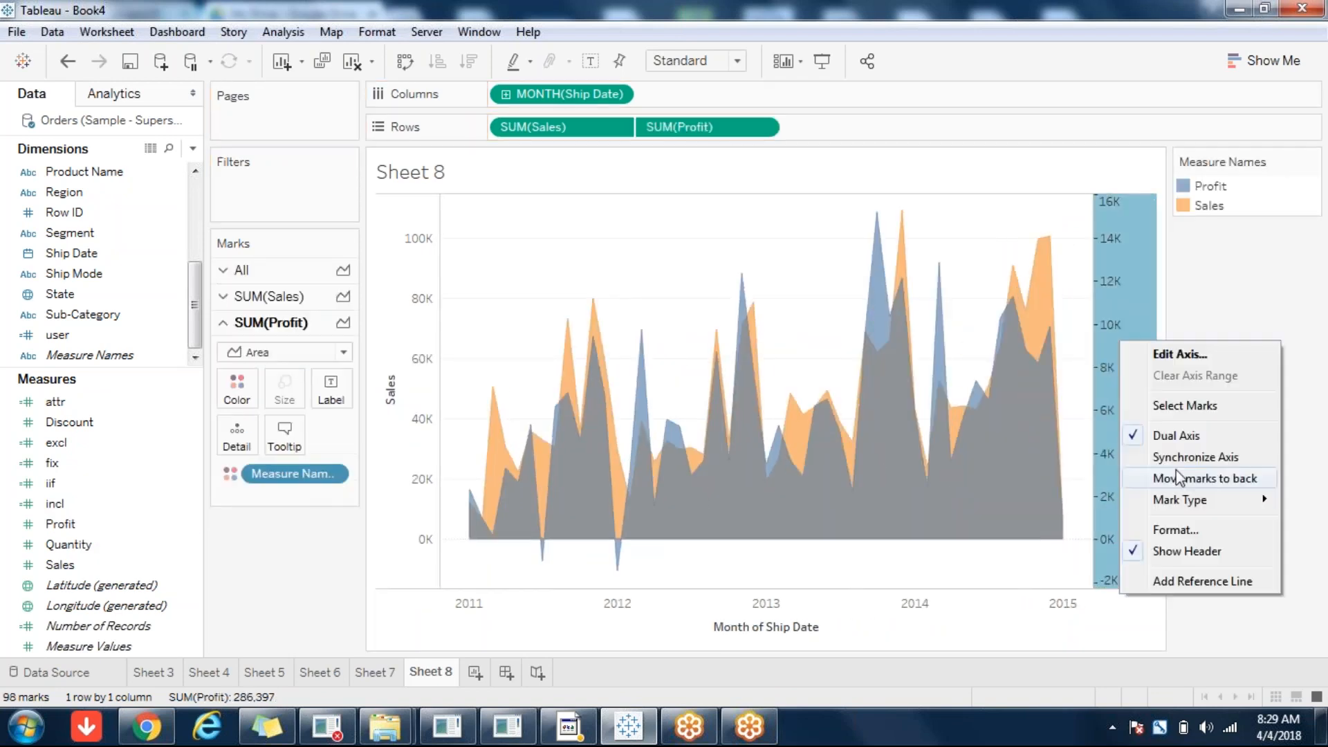
pyautogui.click(1175, 459)
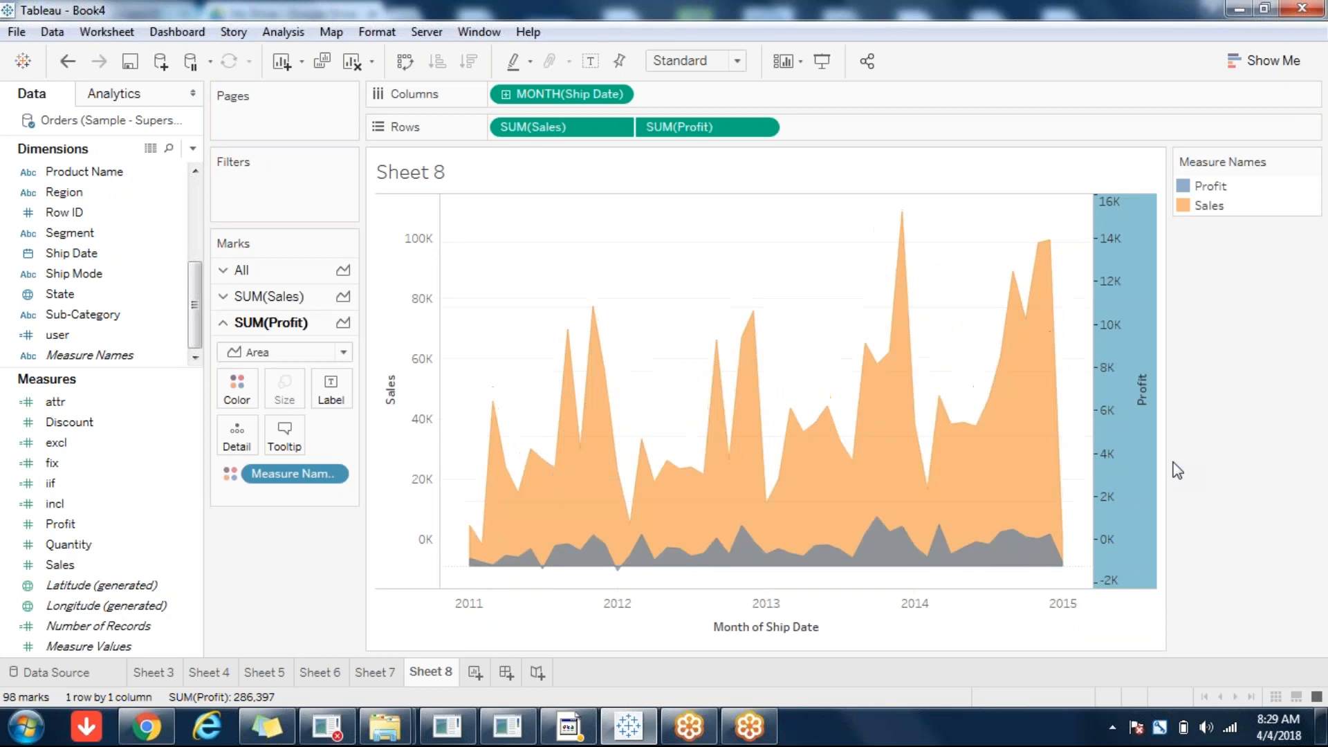
# Convert the Sales and Profit chart to discrete area charts, and back to continuous area charts
pyautogui.click(1264, 61)
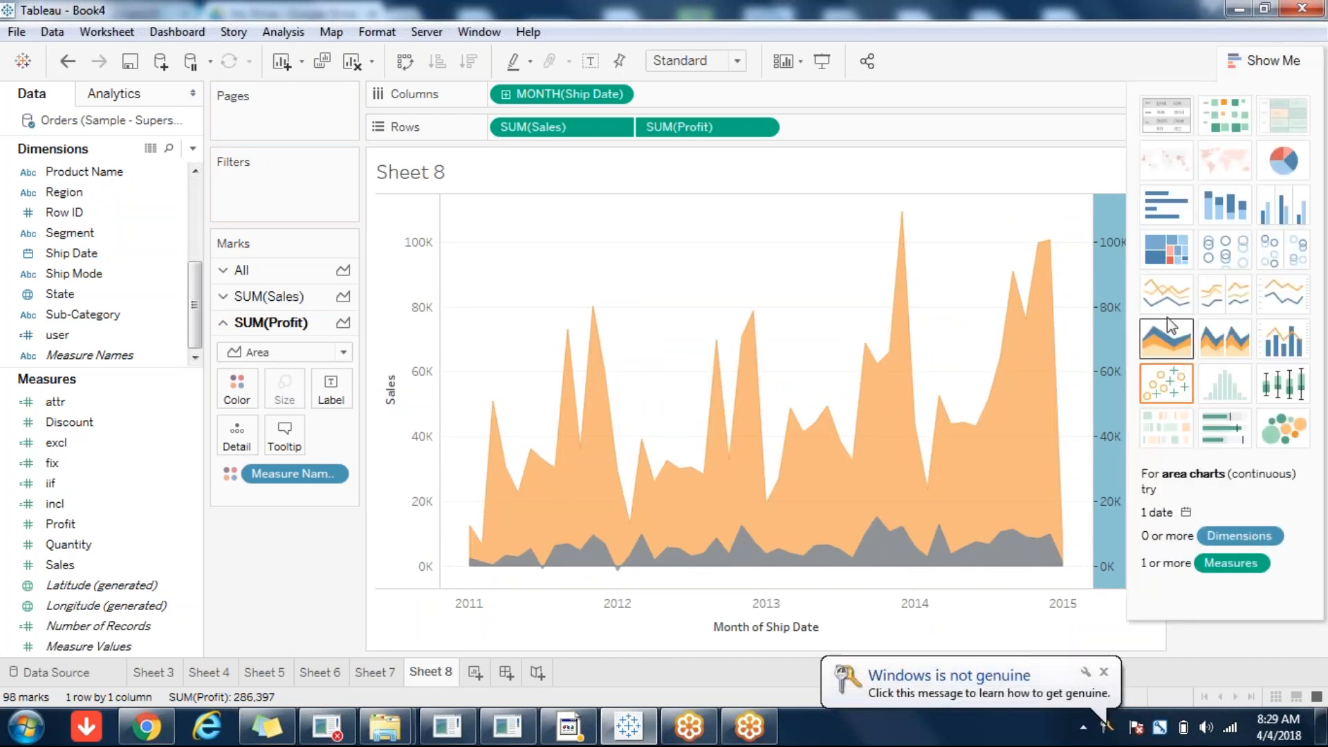
pyautogui.click(1222, 339)
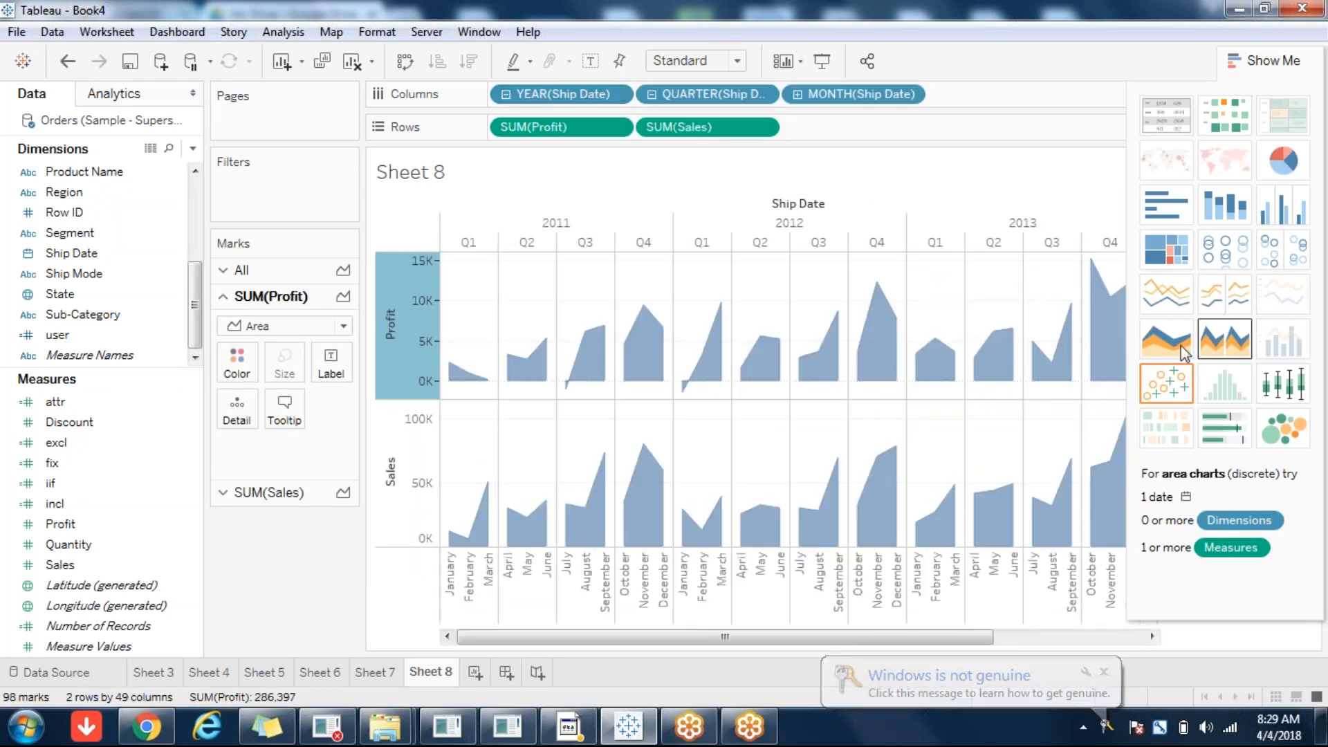
pyautogui.click(1184, 352)
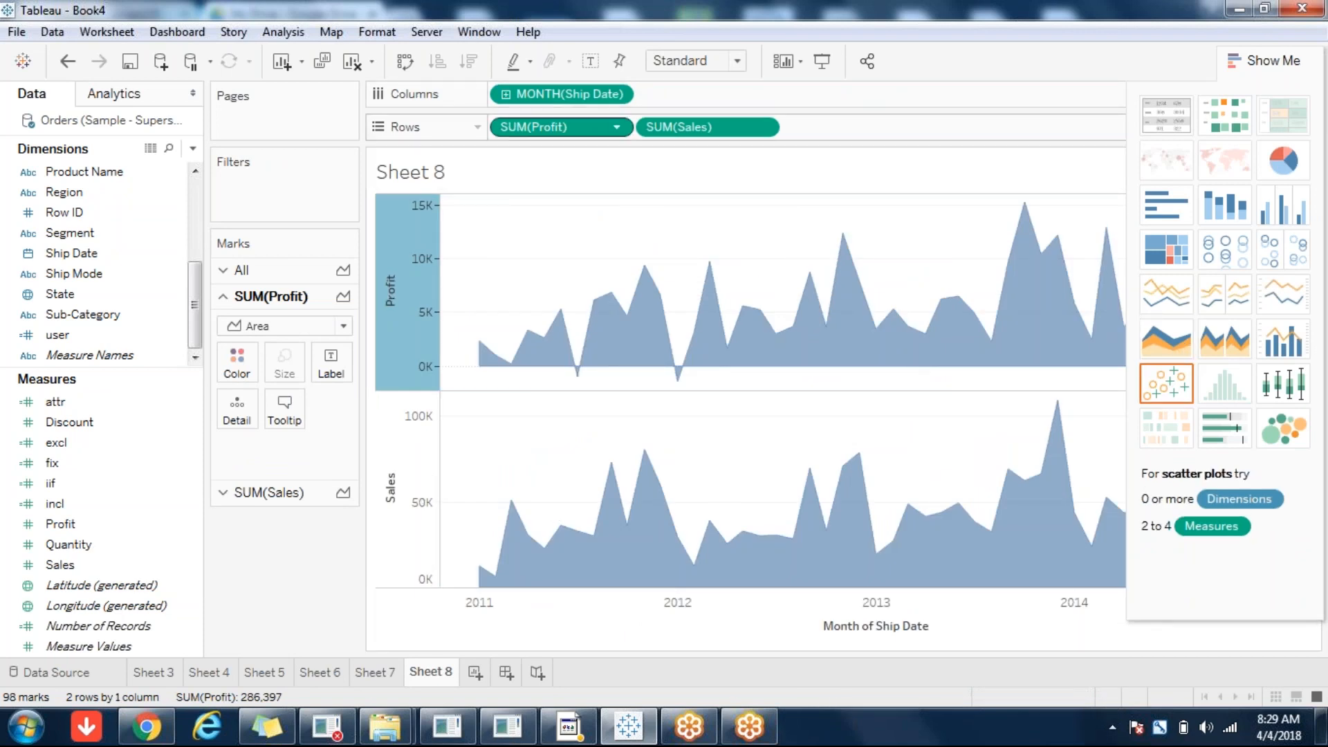
# Place Profit after Sales on the rows and combine the two measures as a dual-axis area chart
pyautogui.moveTo(560, 130); pyautogui.dragTo(845, 127)
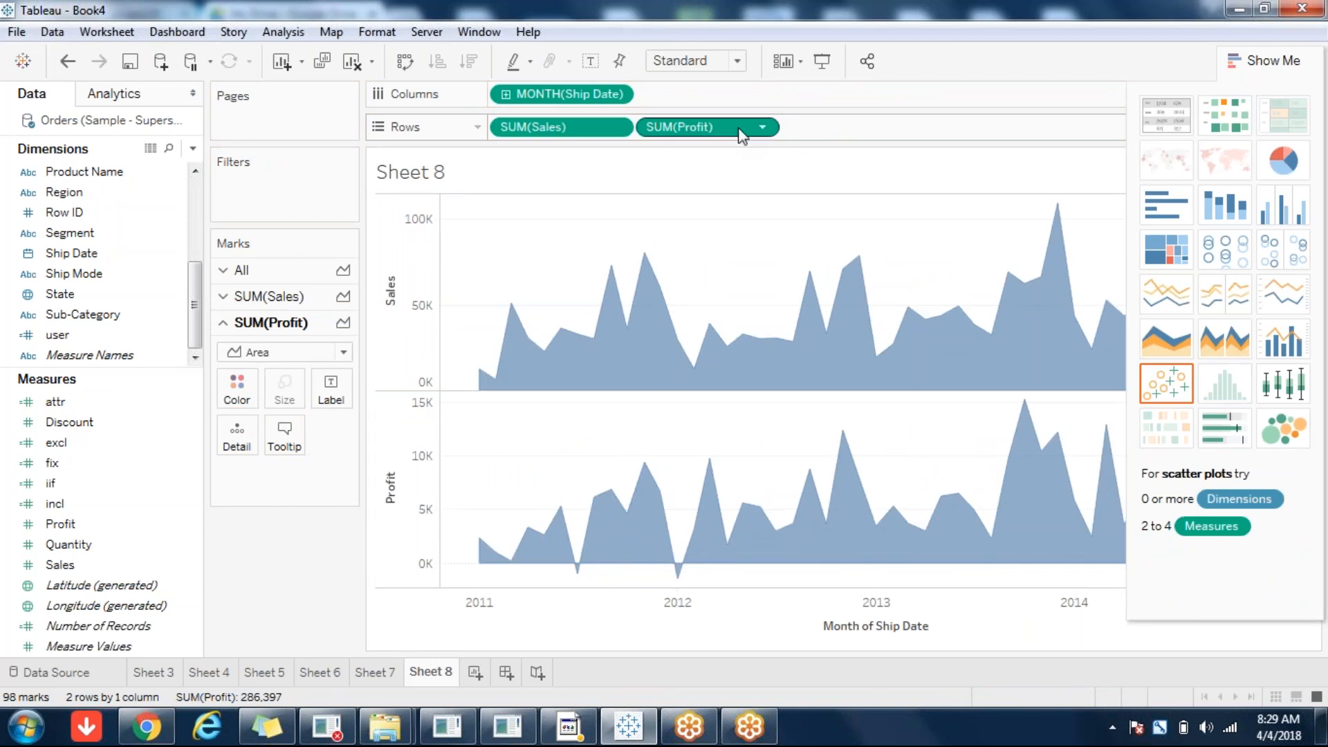
pyautogui.click(763, 128)
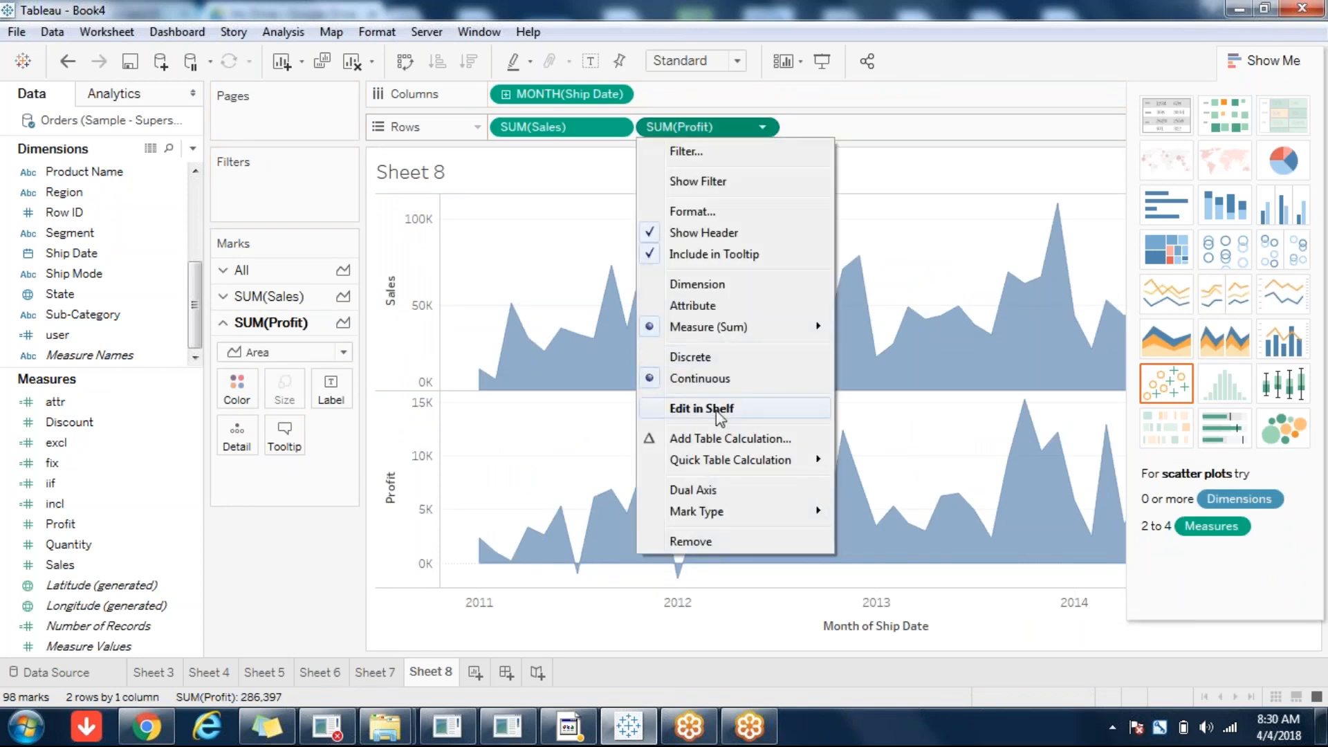
pyautogui.click(899, 490)
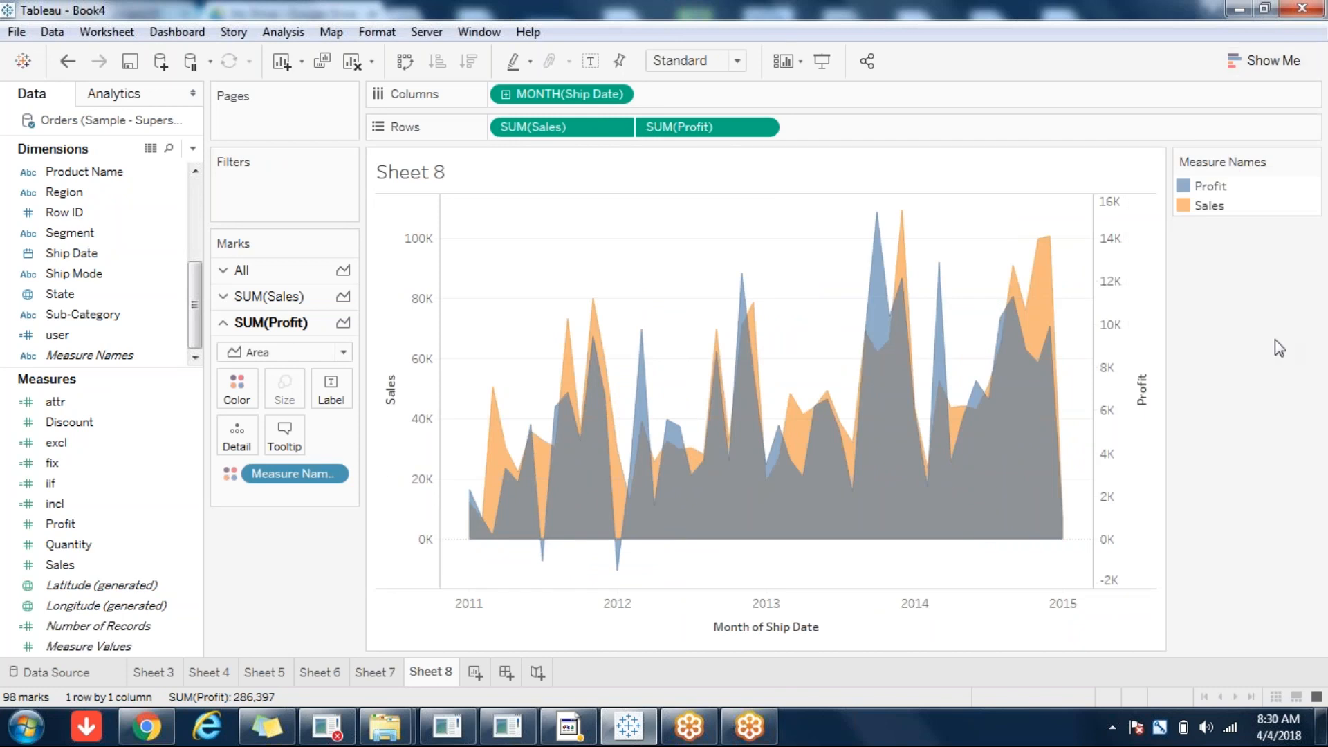
# Add a new worksheet and check which fields a pie chart requires in Show Me
pyautogui.click(474, 673)
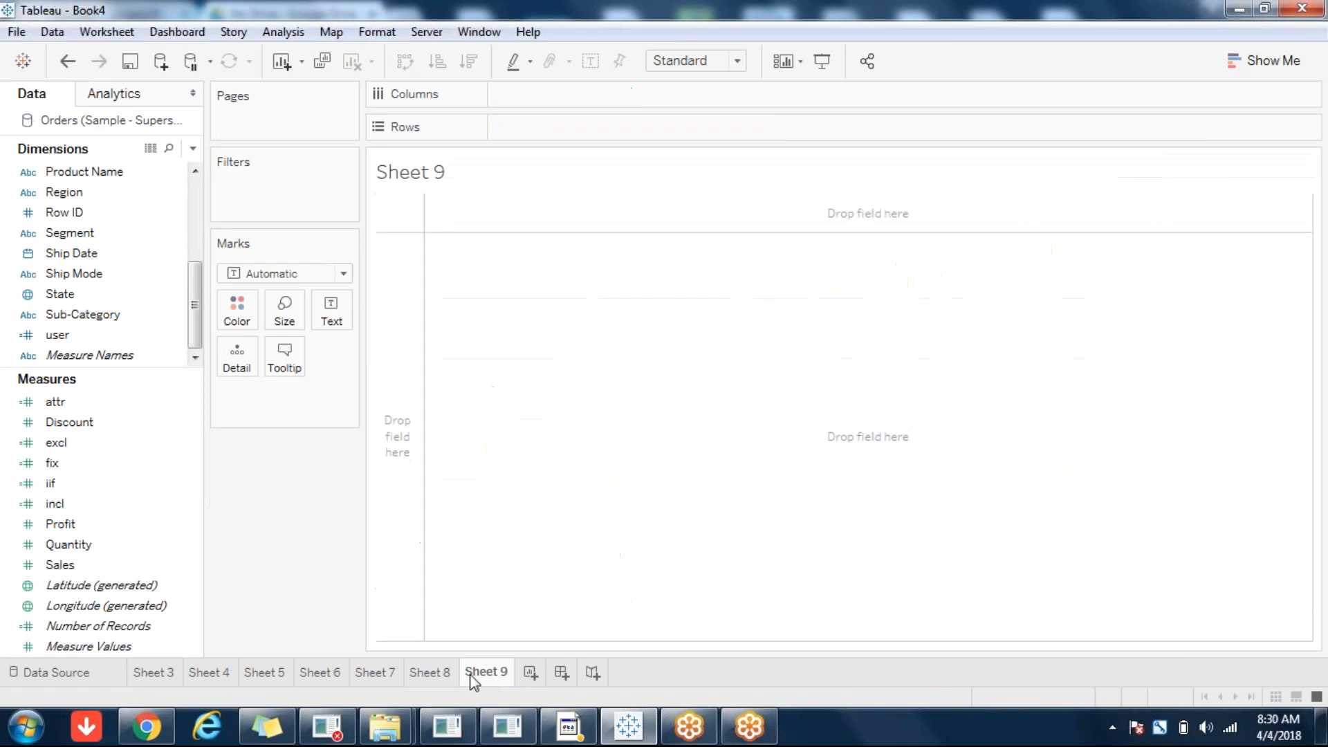
pyautogui.click(1304, 61)
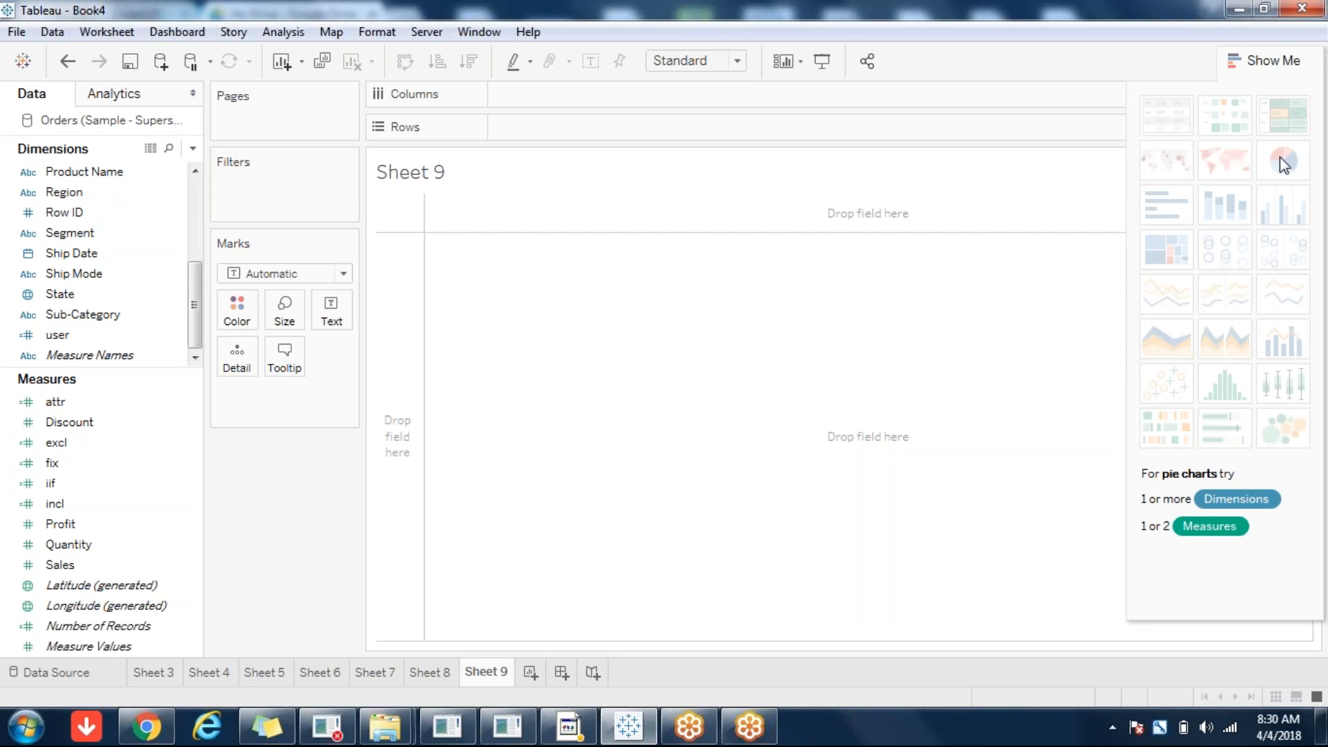
pyautogui.click(1264, 61)
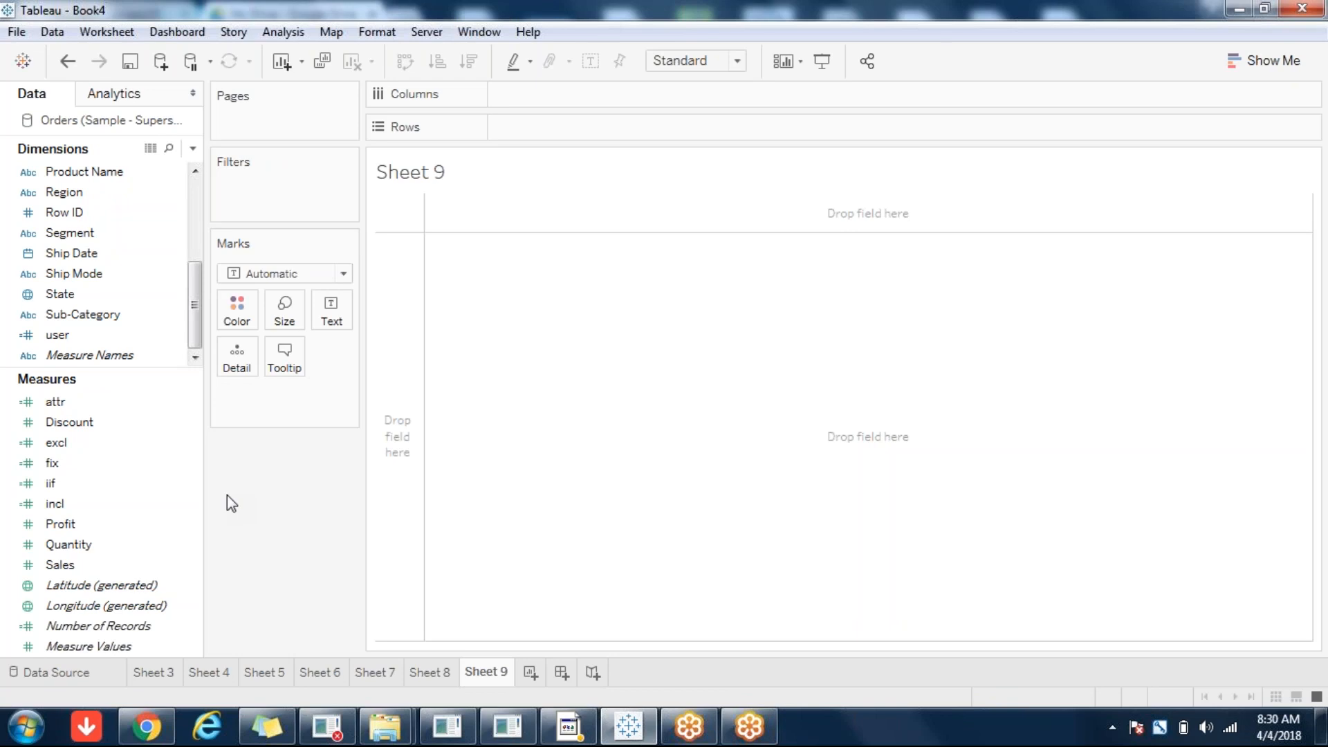
# Build a pie chart of Sales by Sub-Category using Show Me
pyautogui.click(66, 565)
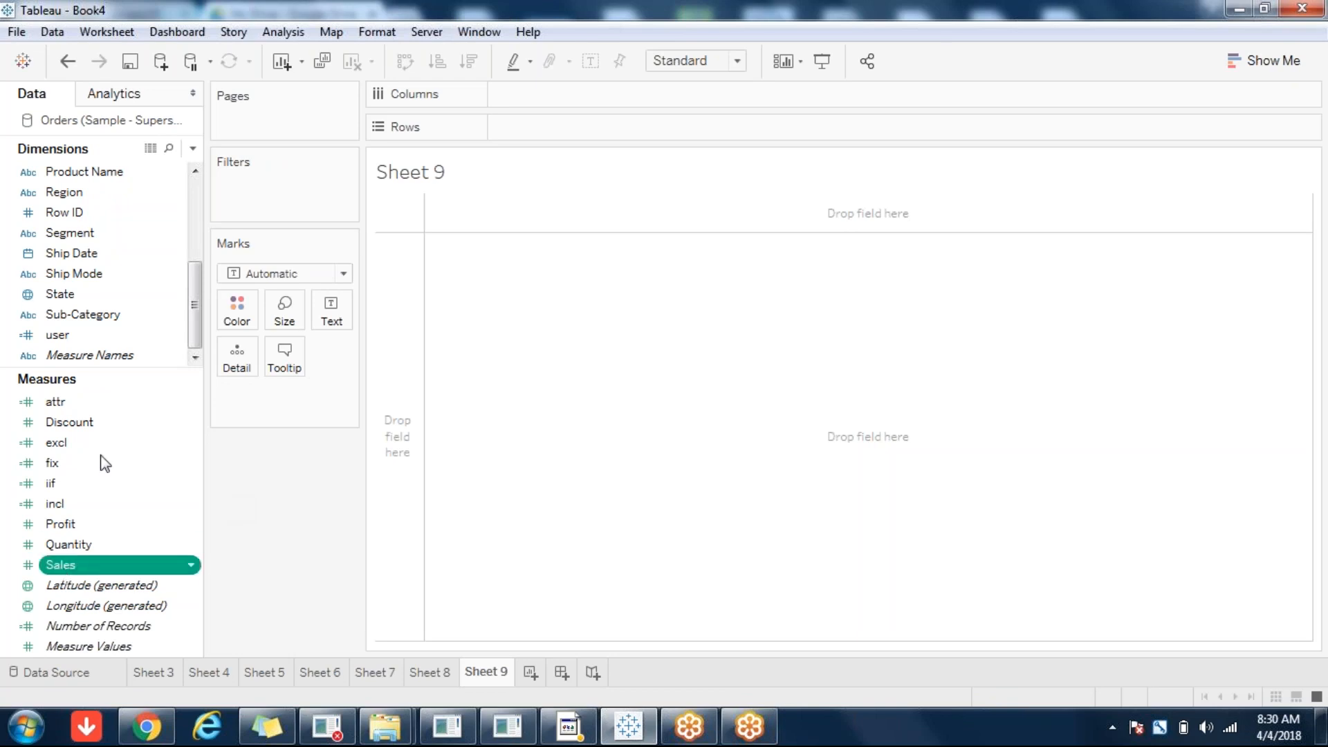
pyautogui.click(106, 317)
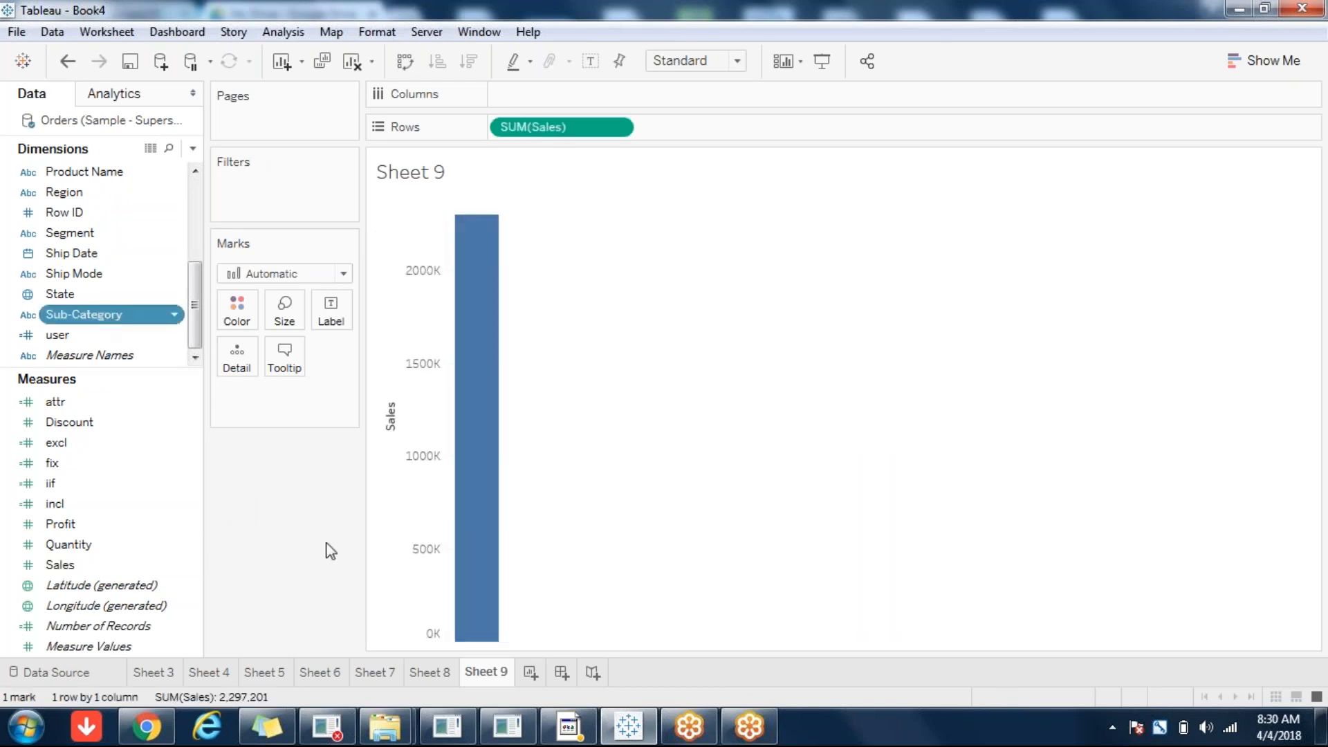
pyautogui.click(1268, 70)
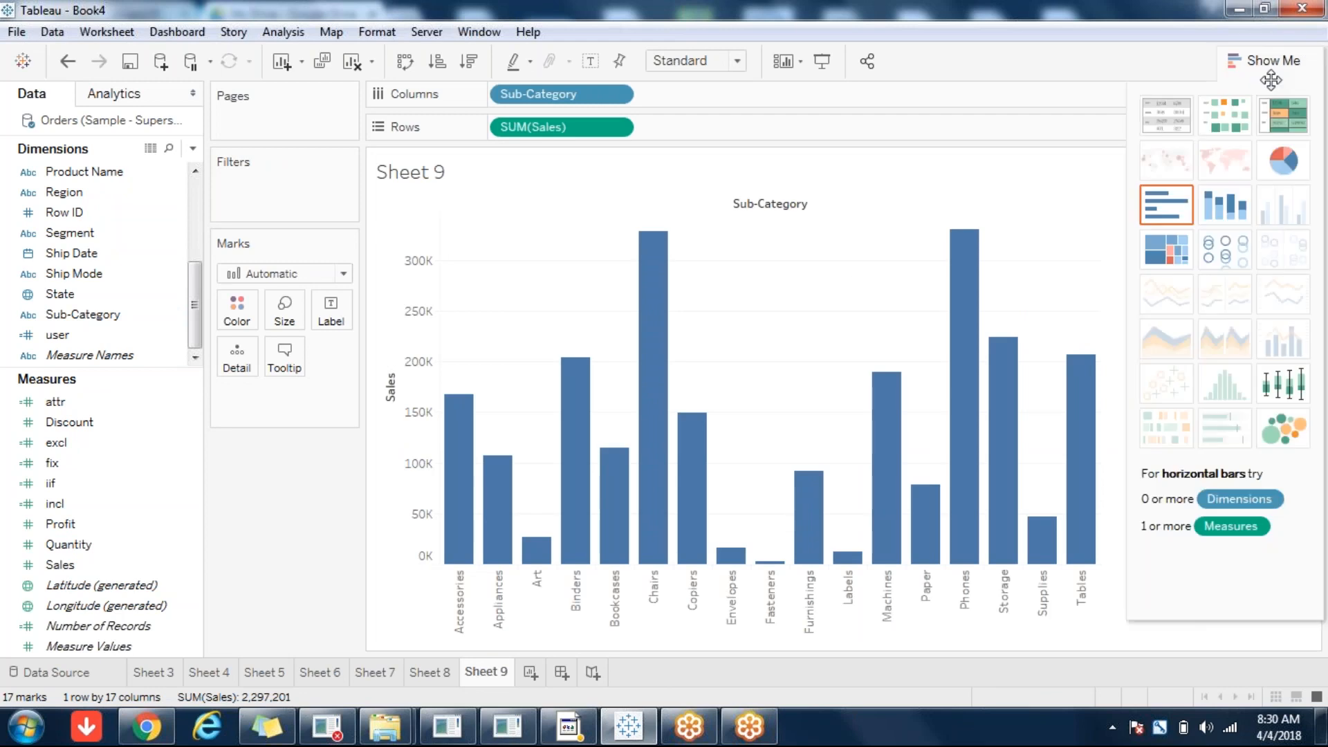
pyautogui.click(1290, 162)
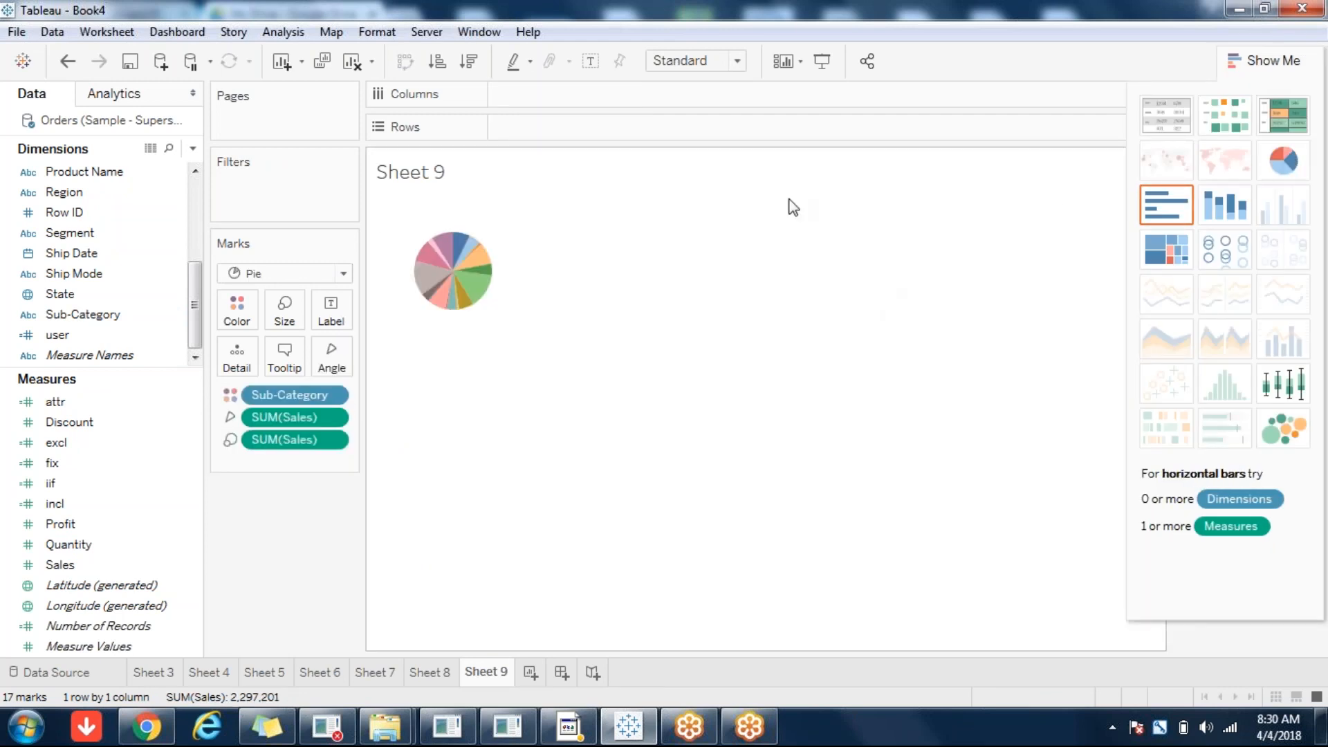
# Fit the pie chart to Entire View and close Show Me to reveal the Sub-Category legend
pyautogui.click(737, 61)
pyautogui.click(701, 142)
pyautogui.click(738, 62)
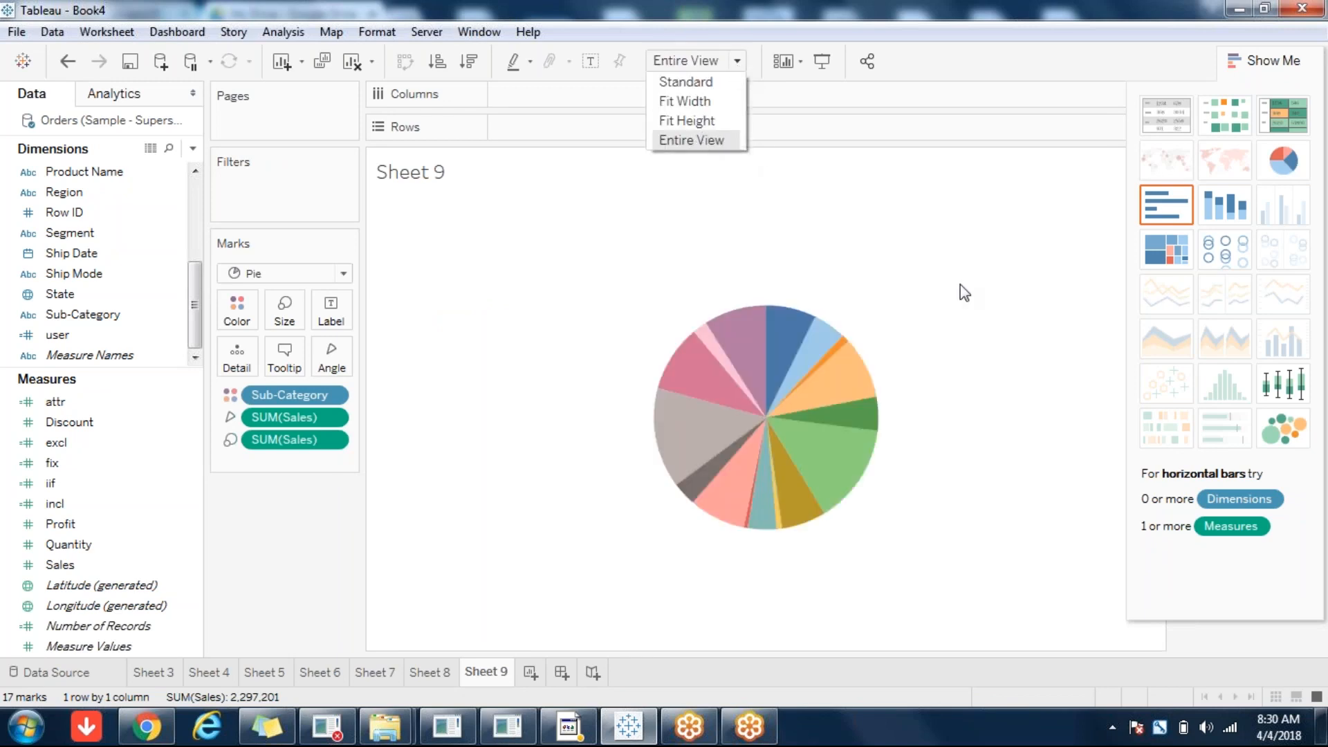
pyautogui.click(953, 407)
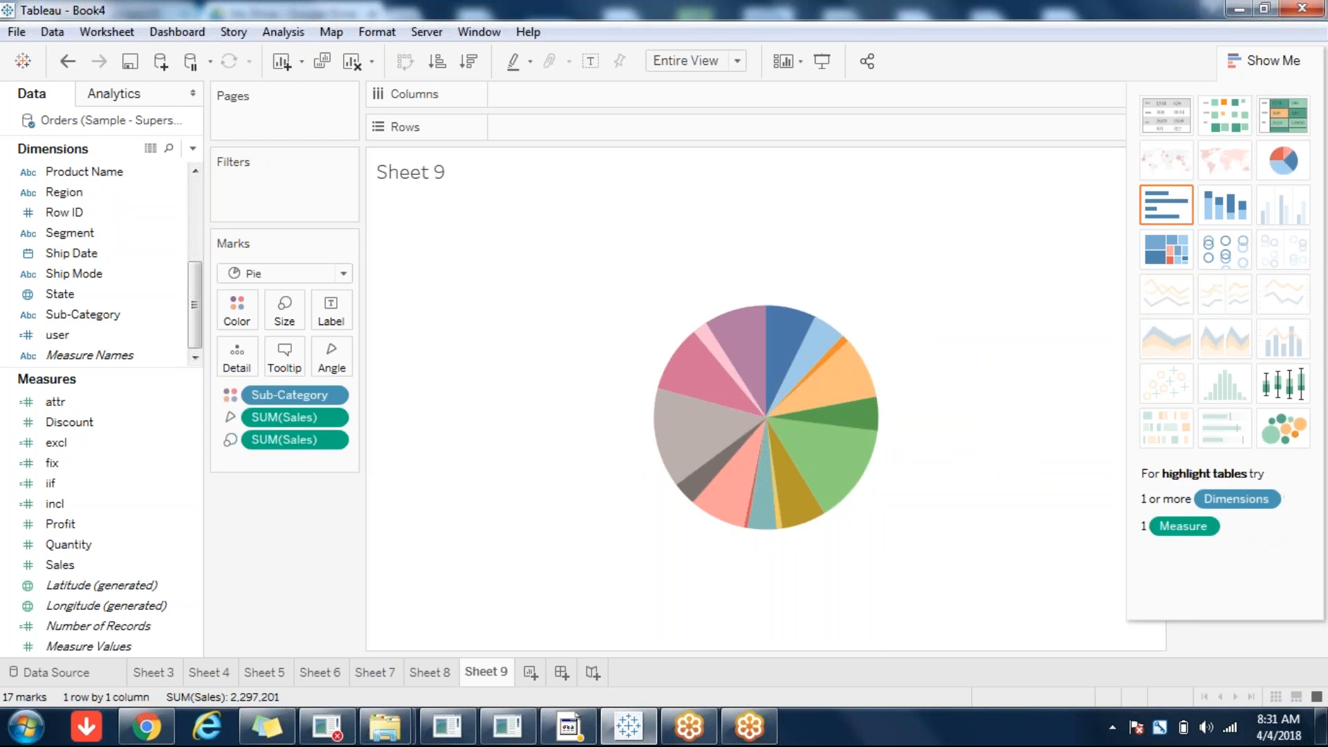
pyautogui.click(1264, 60)
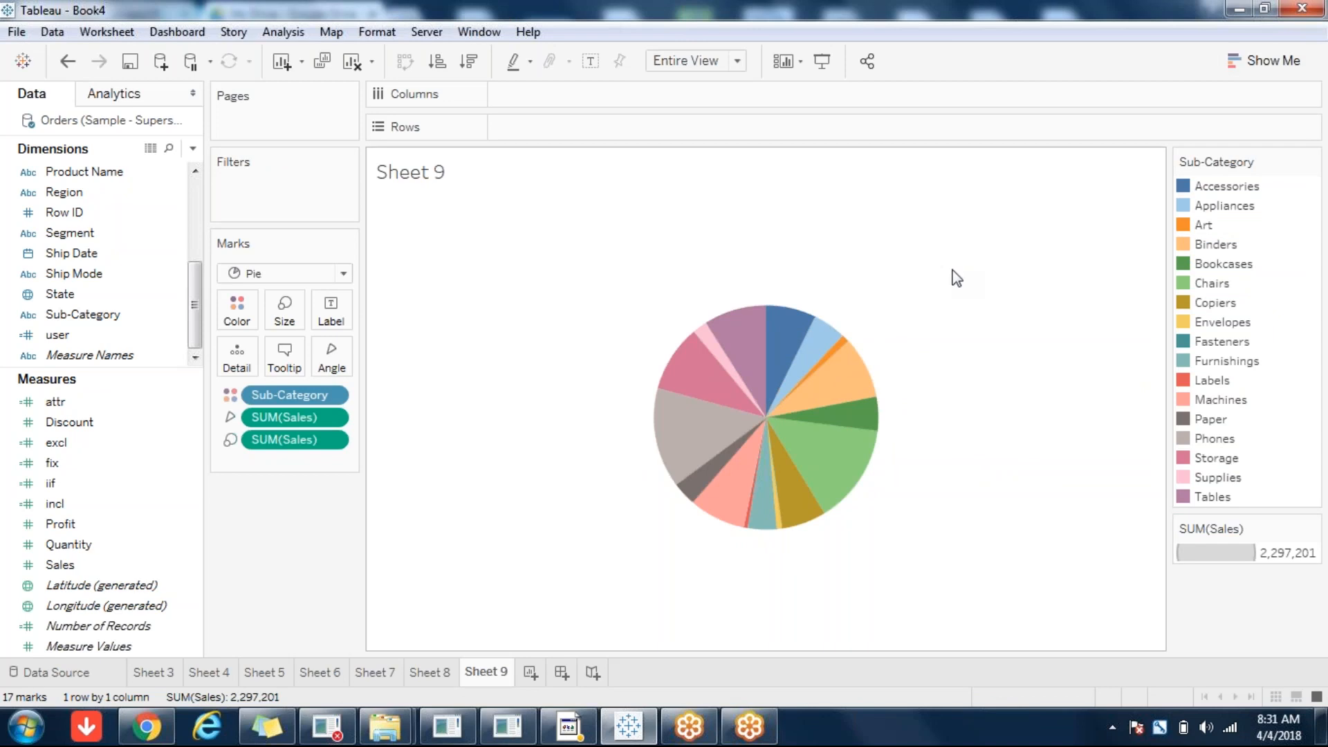
# Clear the worksheet and add Sub-Category to the rows
pyautogui.click(352, 61)
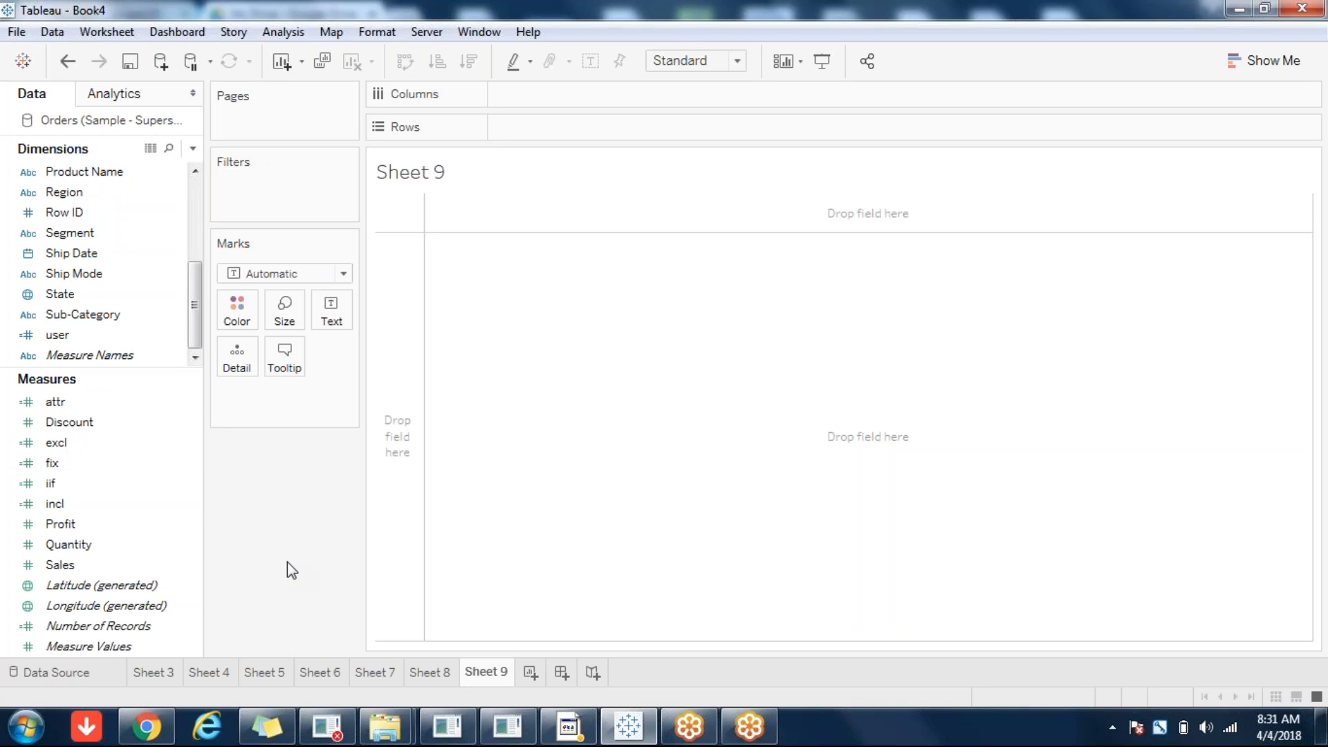
pyautogui.click(312, 274)
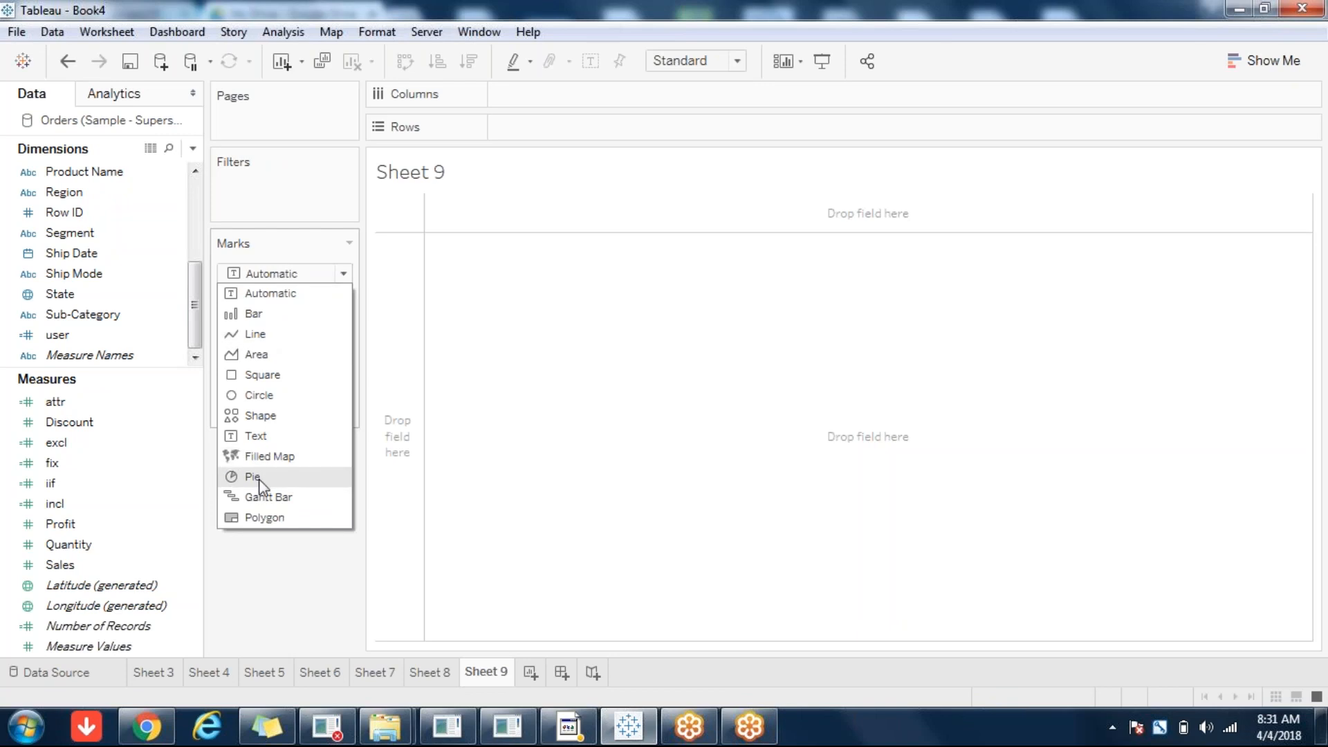
pyautogui.click(253, 588)
pyautogui.click(129, 257)
pyautogui.doubleClick(94, 320)
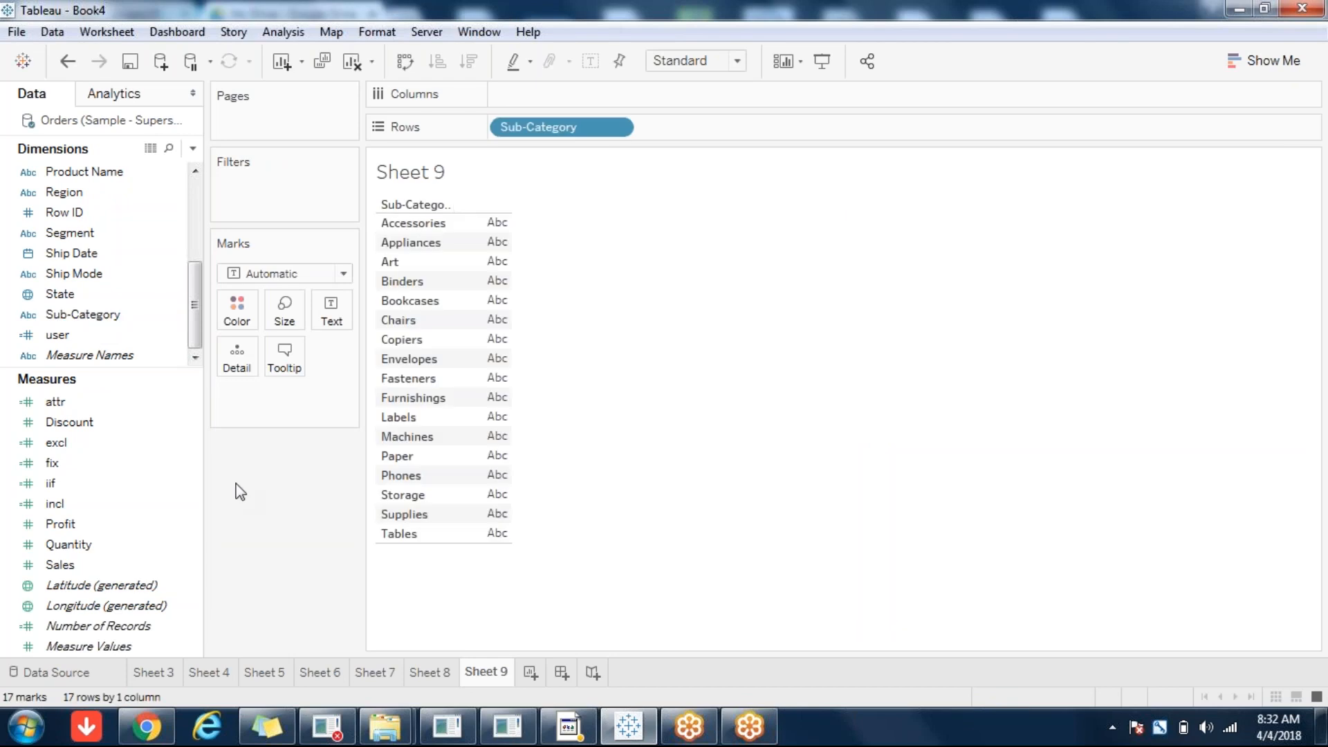
# Set the mark type to Pie and move Sub-Category from the rows to Color
pyautogui.click(306, 276)
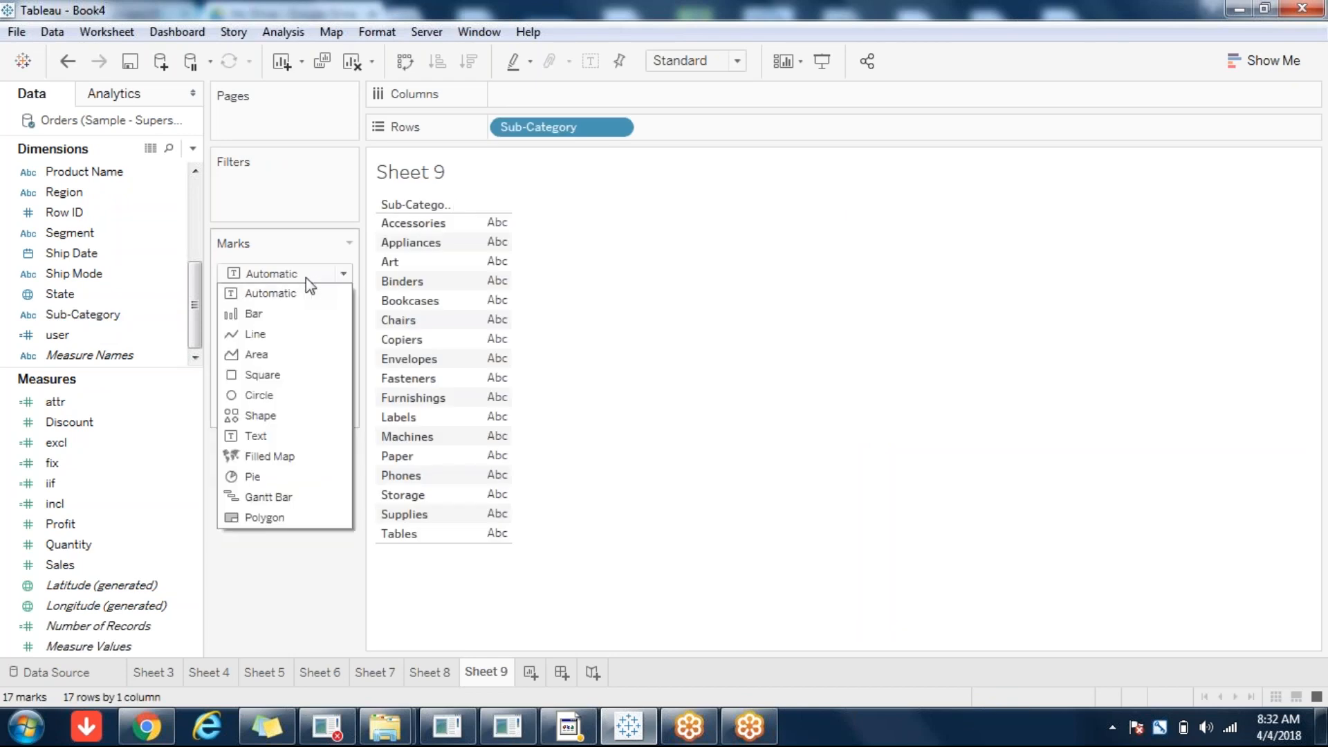
pyautogui.click(253, 472)
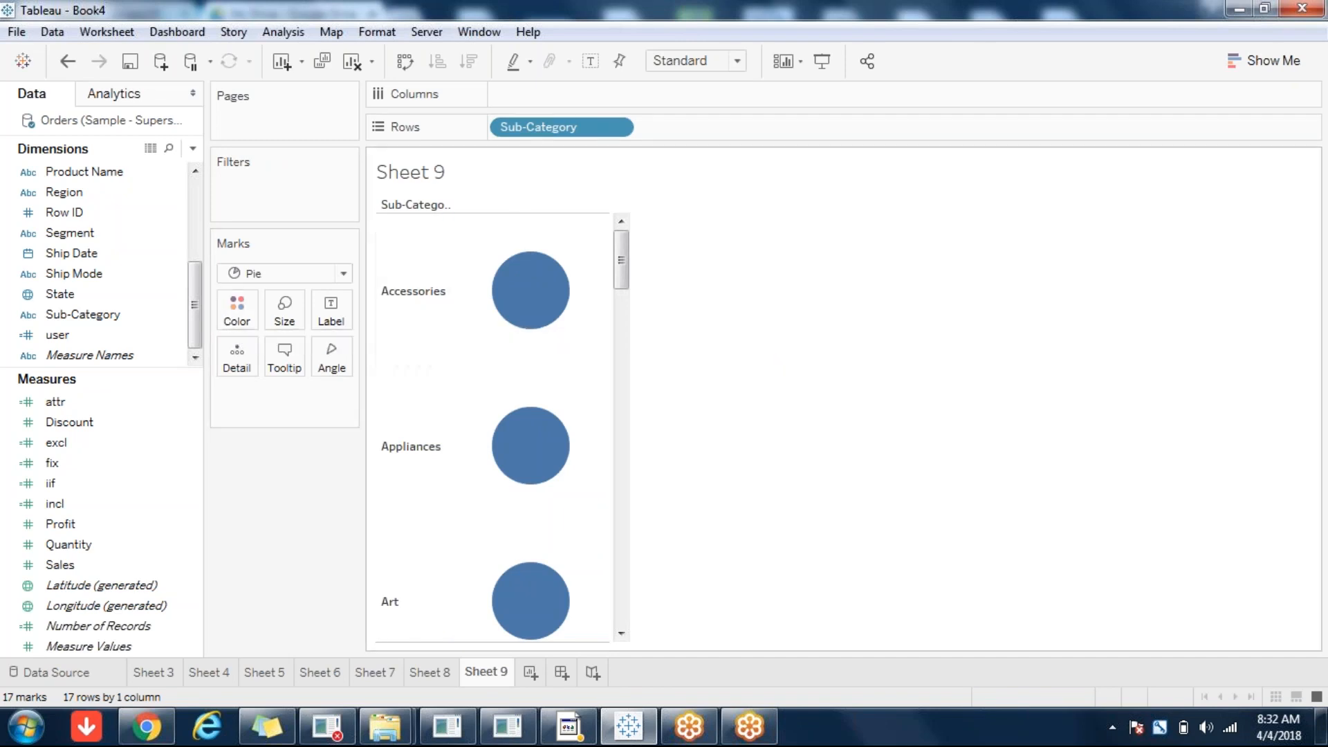
pyautogui.moveTo(540, 128); pyautogui.dragTo(236, 305)
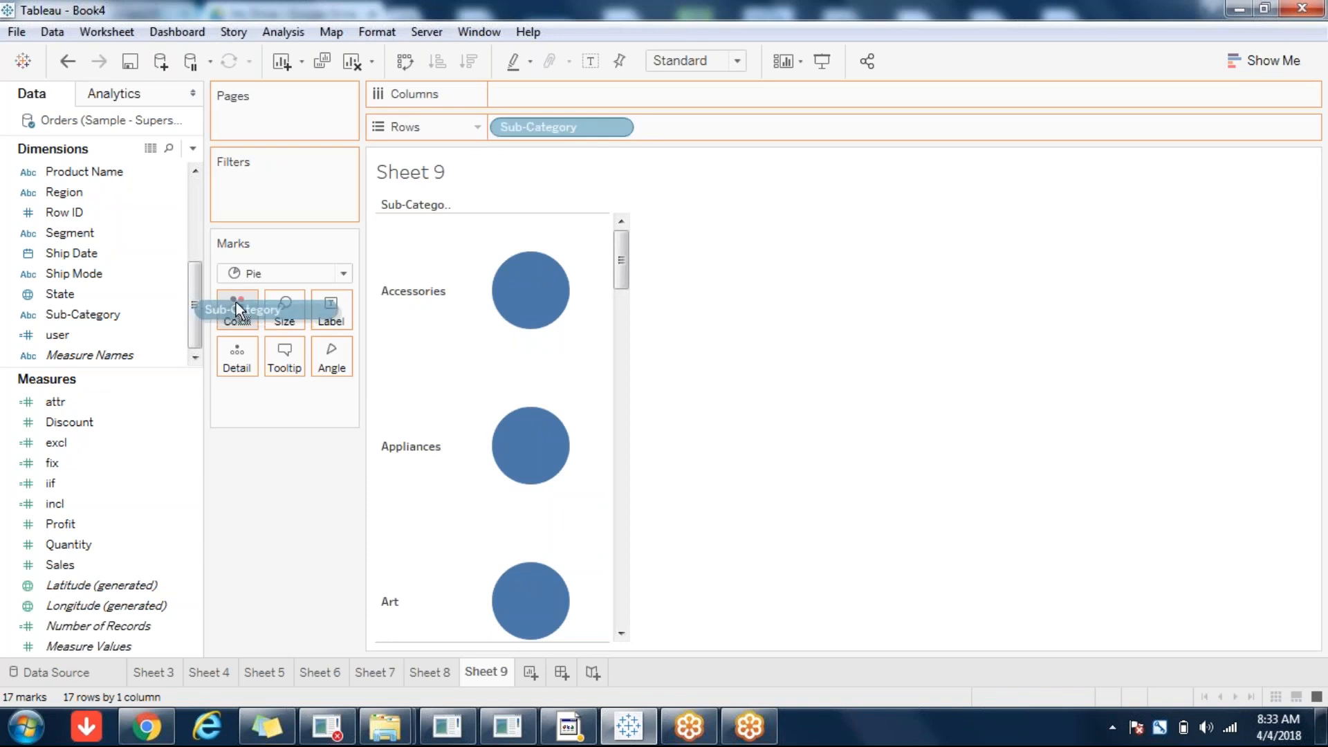
pyautogui.moveTo(236, 302); pyautogui.dragTo(235, 301)
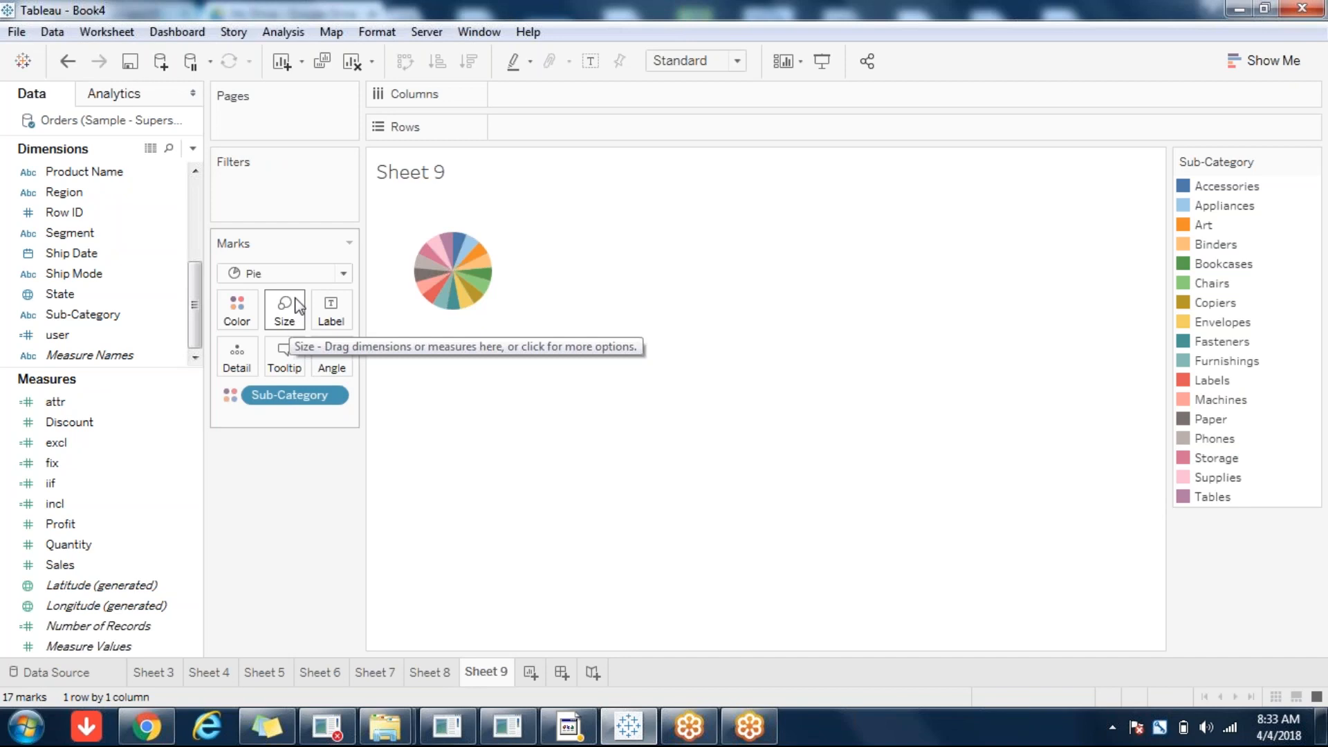
# Fit the Sub-Category pie to Entire View
pyautogui.moveTo(473, 302)
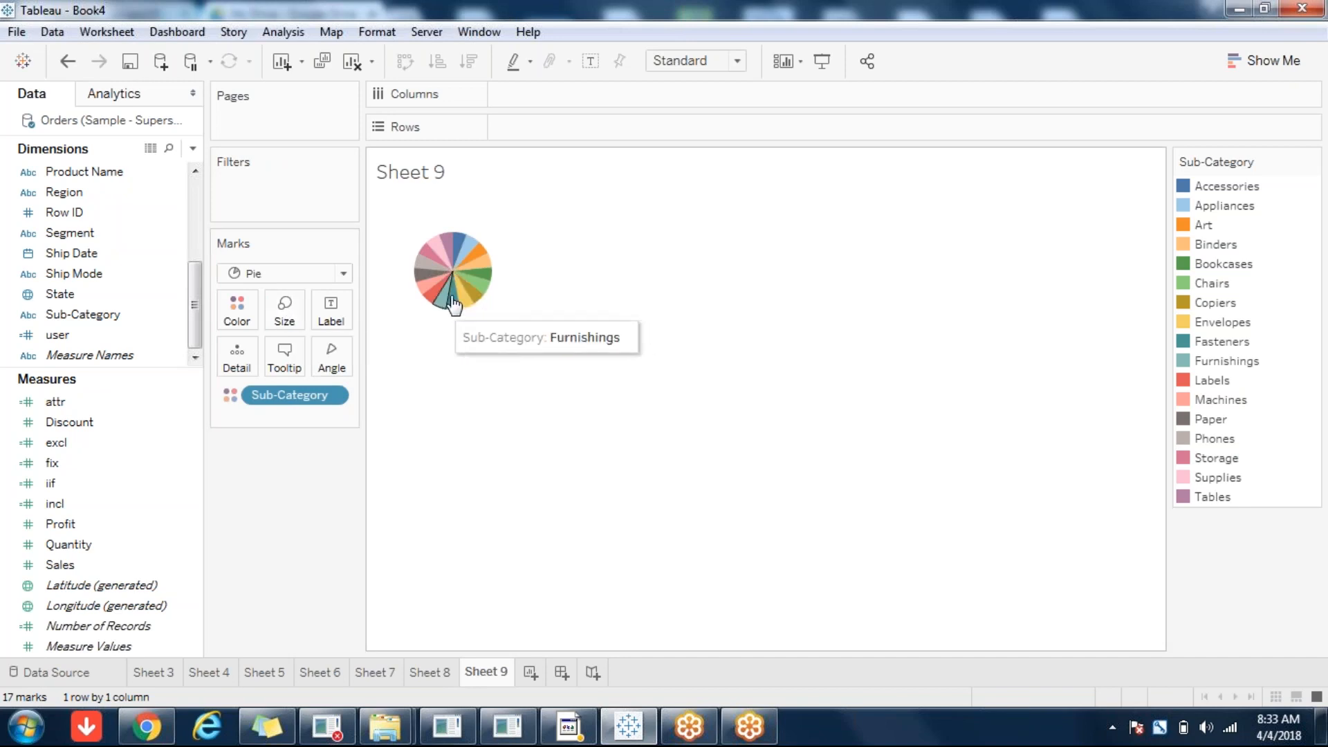
pyautogui.click(738, 62)
pyautogui.click(699, 139)
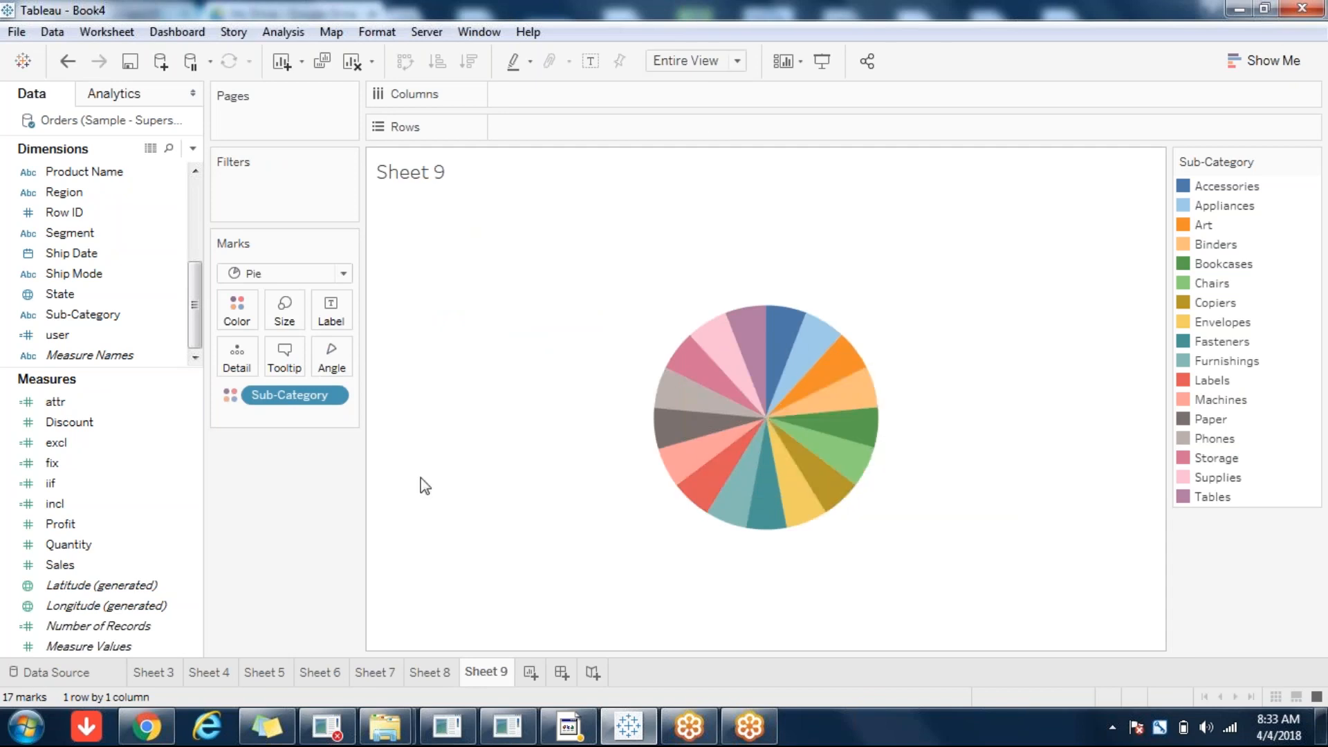
# Assign Sales to the pie's Angle so the slices are sized by sales
pyautogui.click(118, 544)
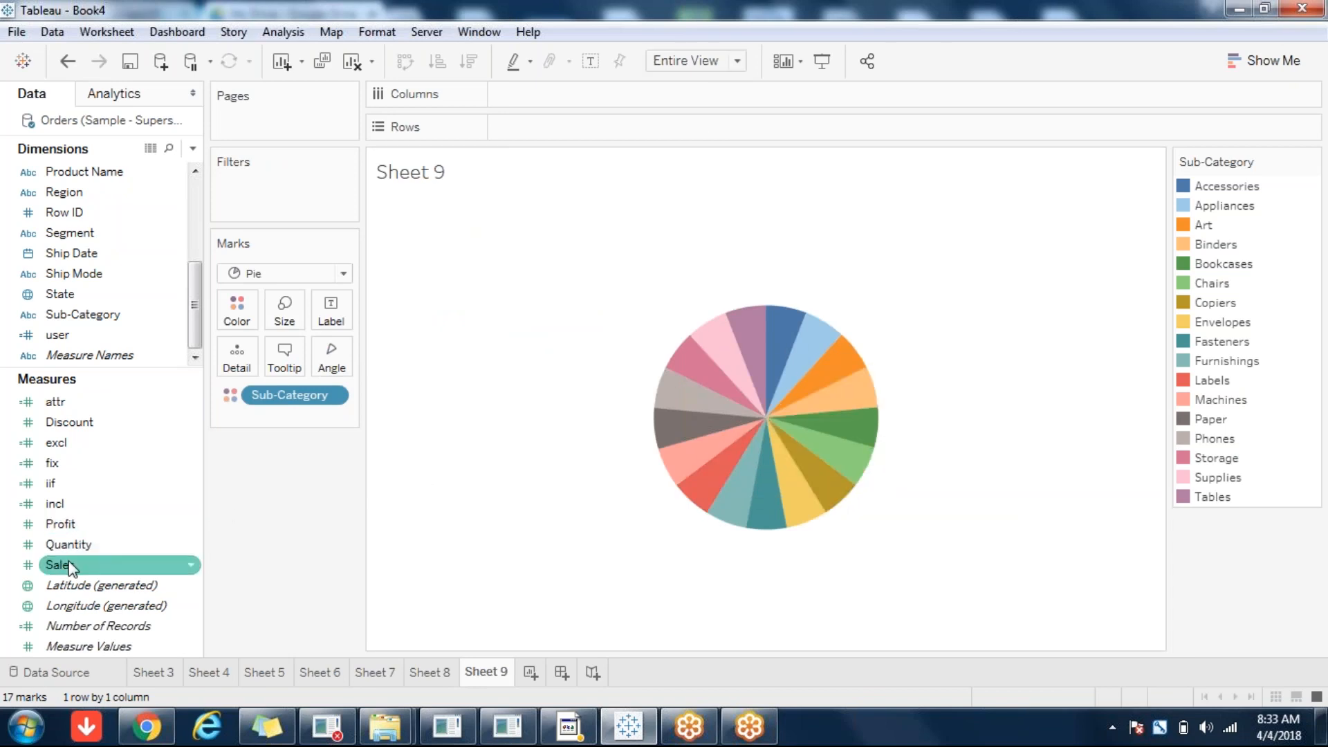
pyautogui.moveTo(102, 561); pyautogui.dragTo(332, 358)
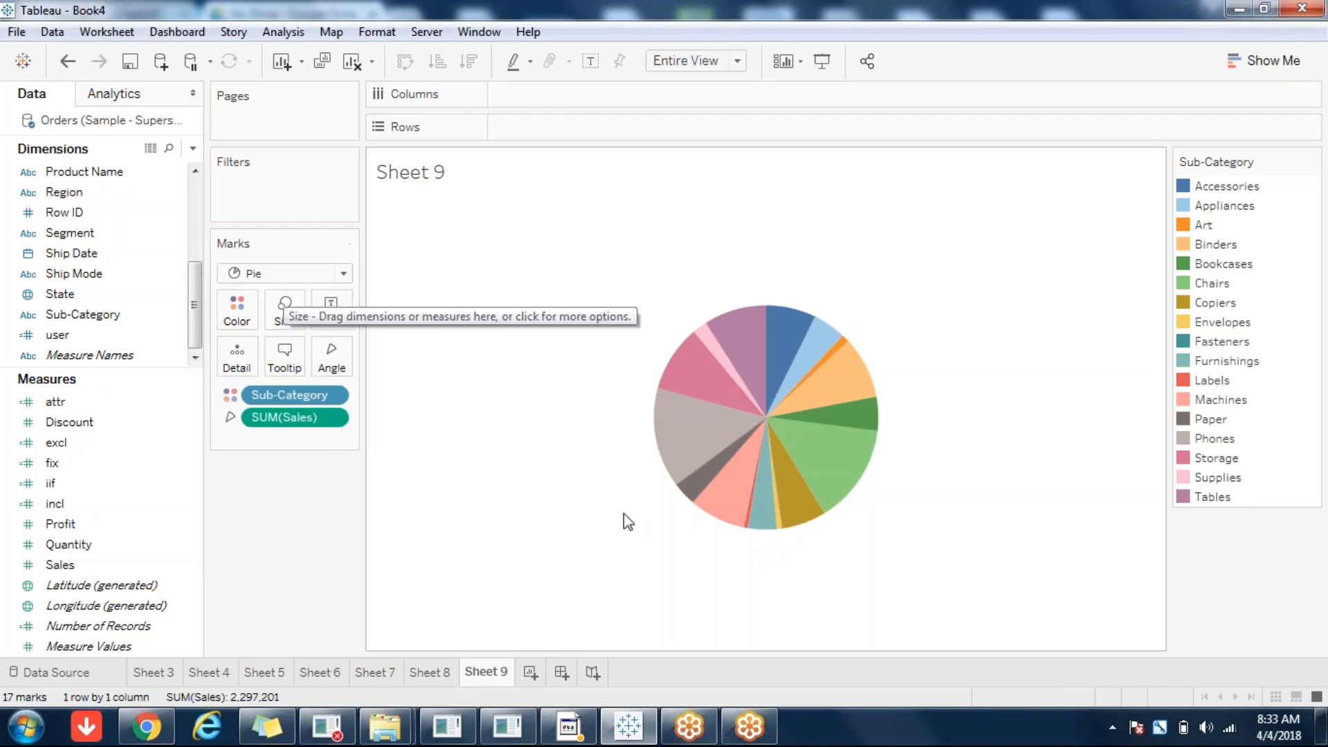
pyautogui.moveTo(692, 423)
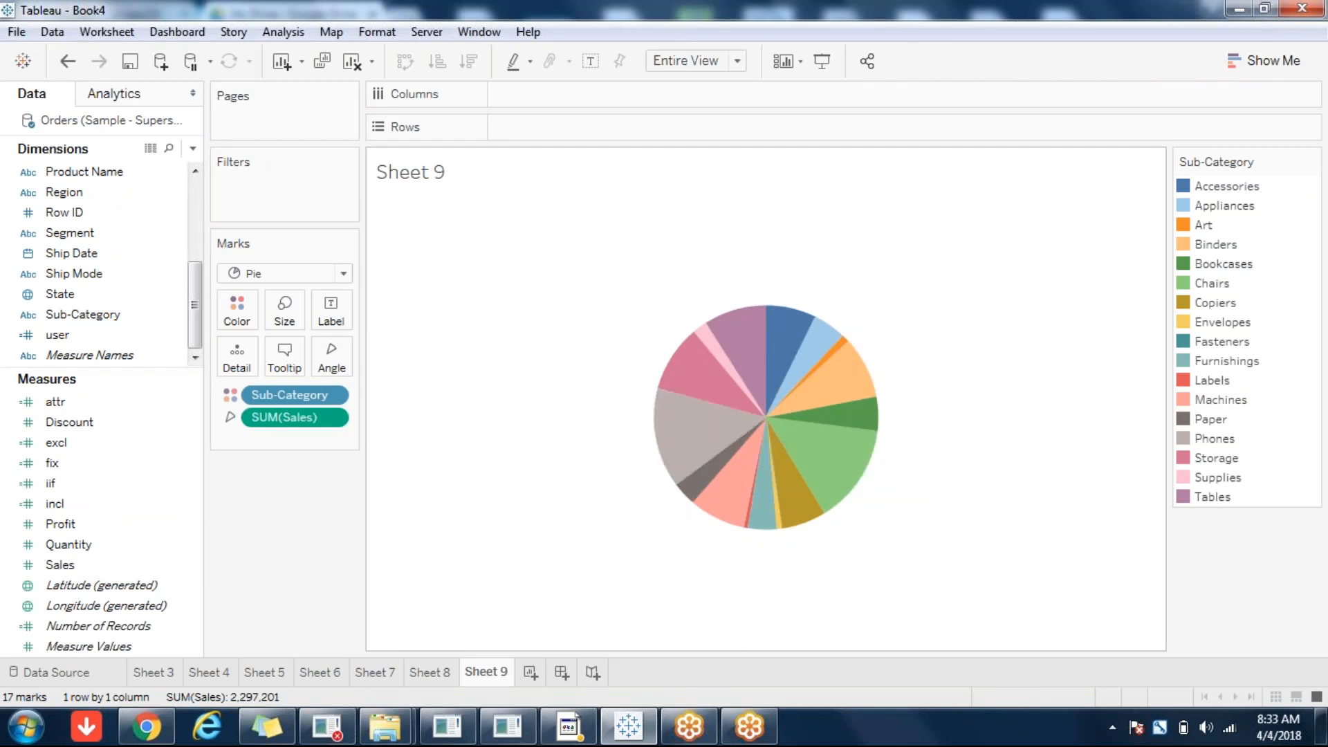
# Try sizing the Sub-Category pie by Profit, and remove Profit from the marks again
pyautogui.moveTo(749, 433)
pyautogui.moveTo(90, 526); pyautogui.dragTo(283, 315)
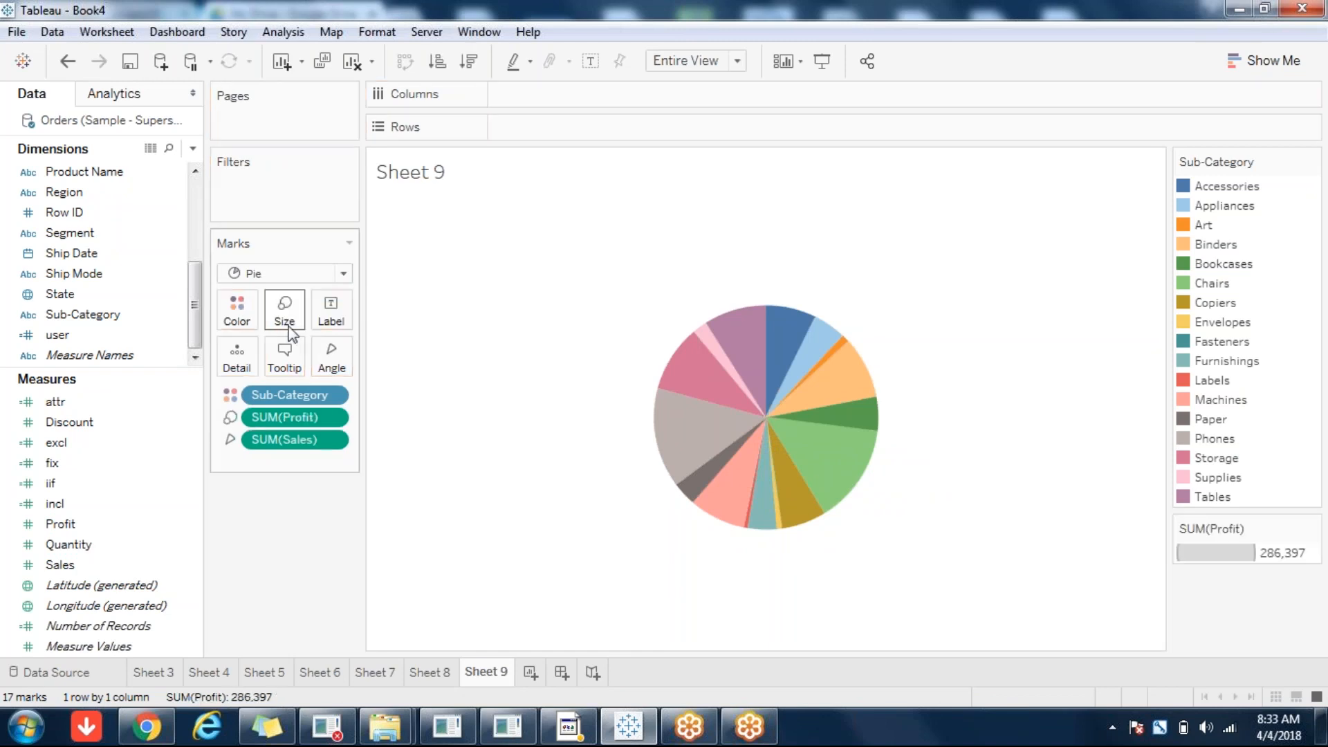
pyautogui.moveTo(699, 442)
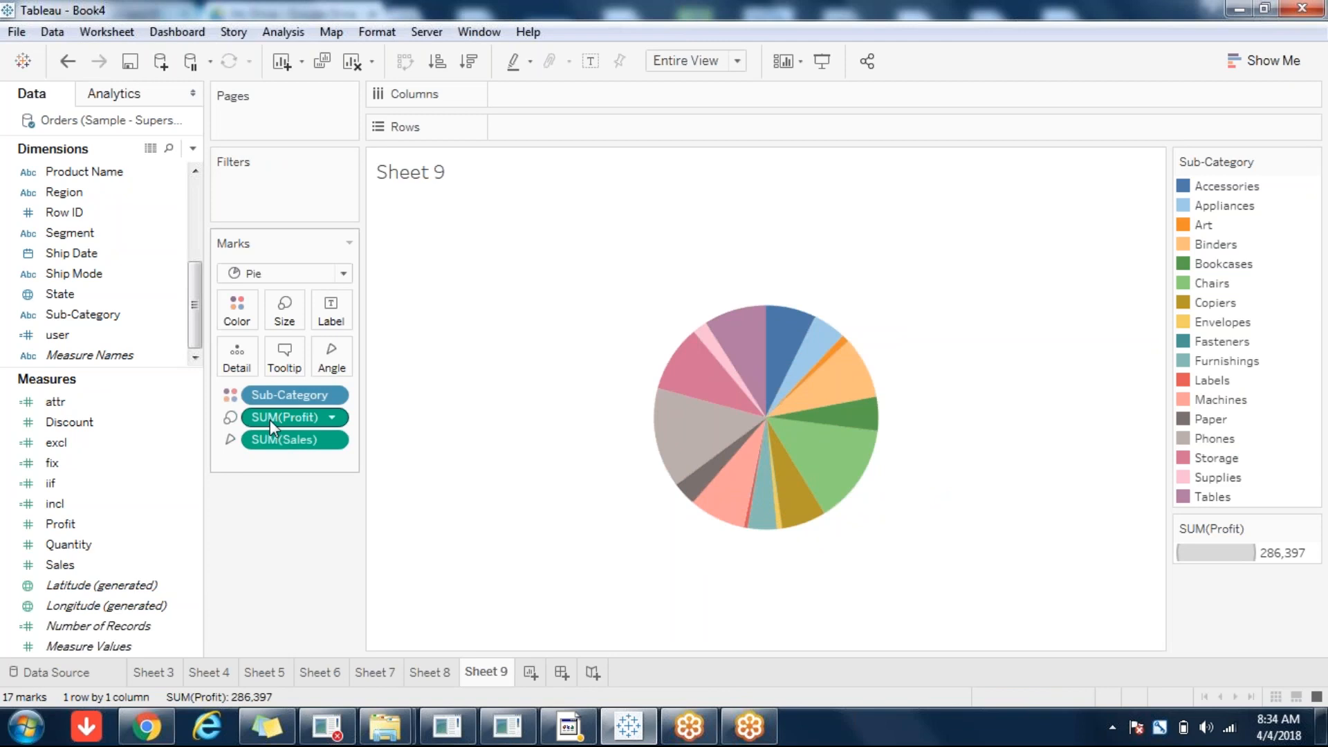
pyautogui.moveTo(717, 416)
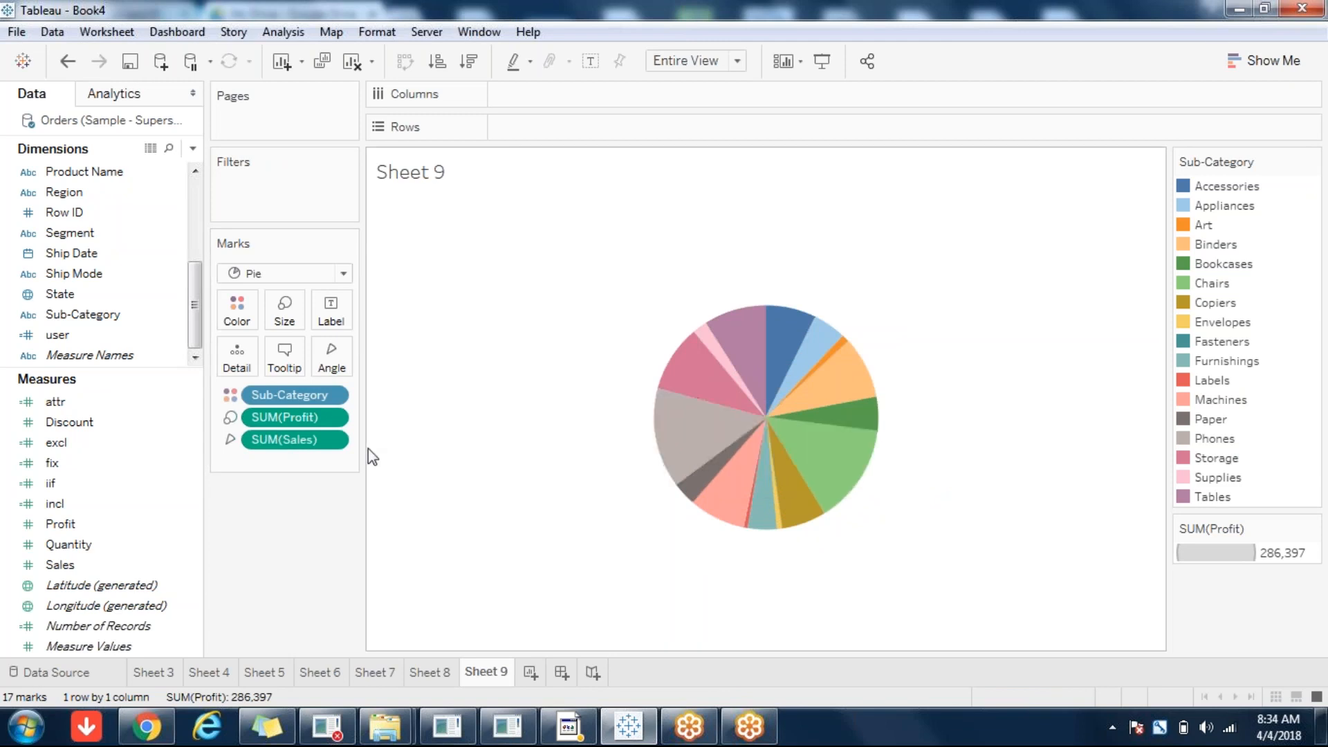
pyautogui.moveTo(287, 415); pyautogui.dragTo(288, 520)
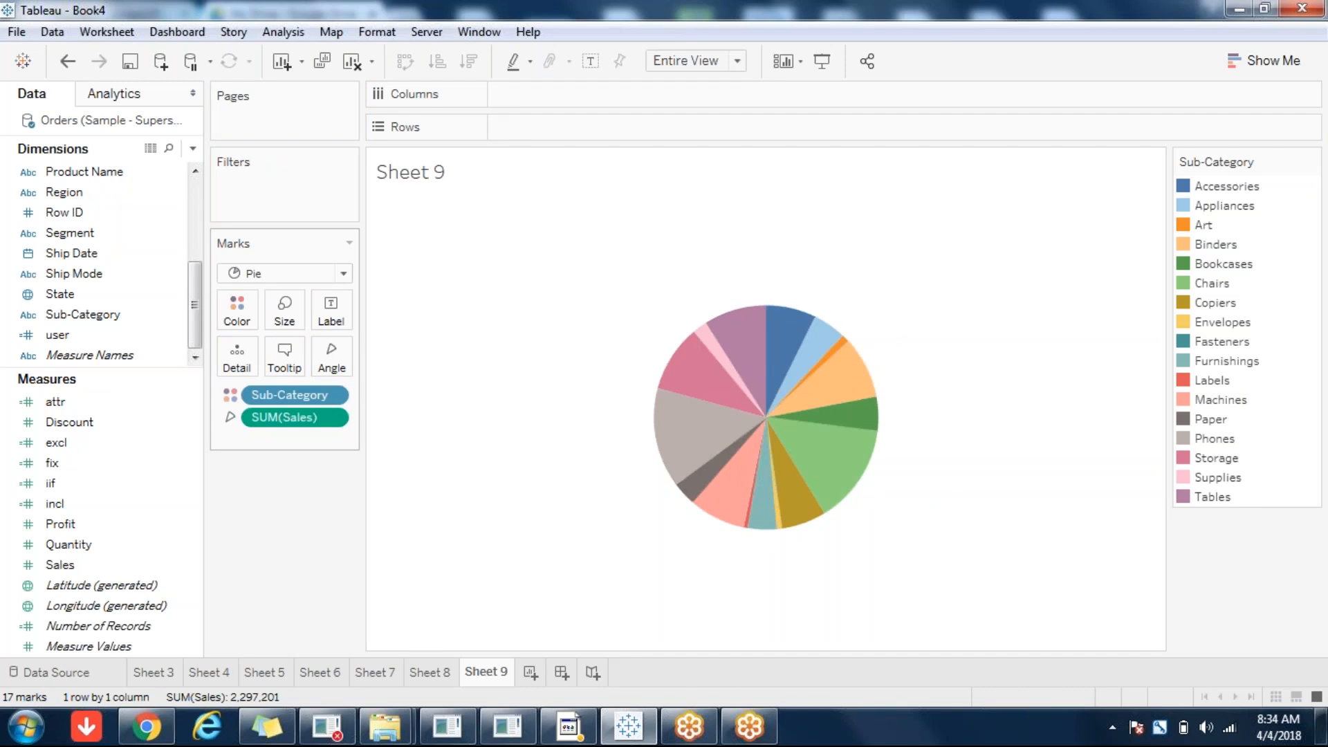
# Label the pie slices with Sub-Category and Sales
pyautogui.moveTo(76, 315); pyautogui.dragTo(331, 311)
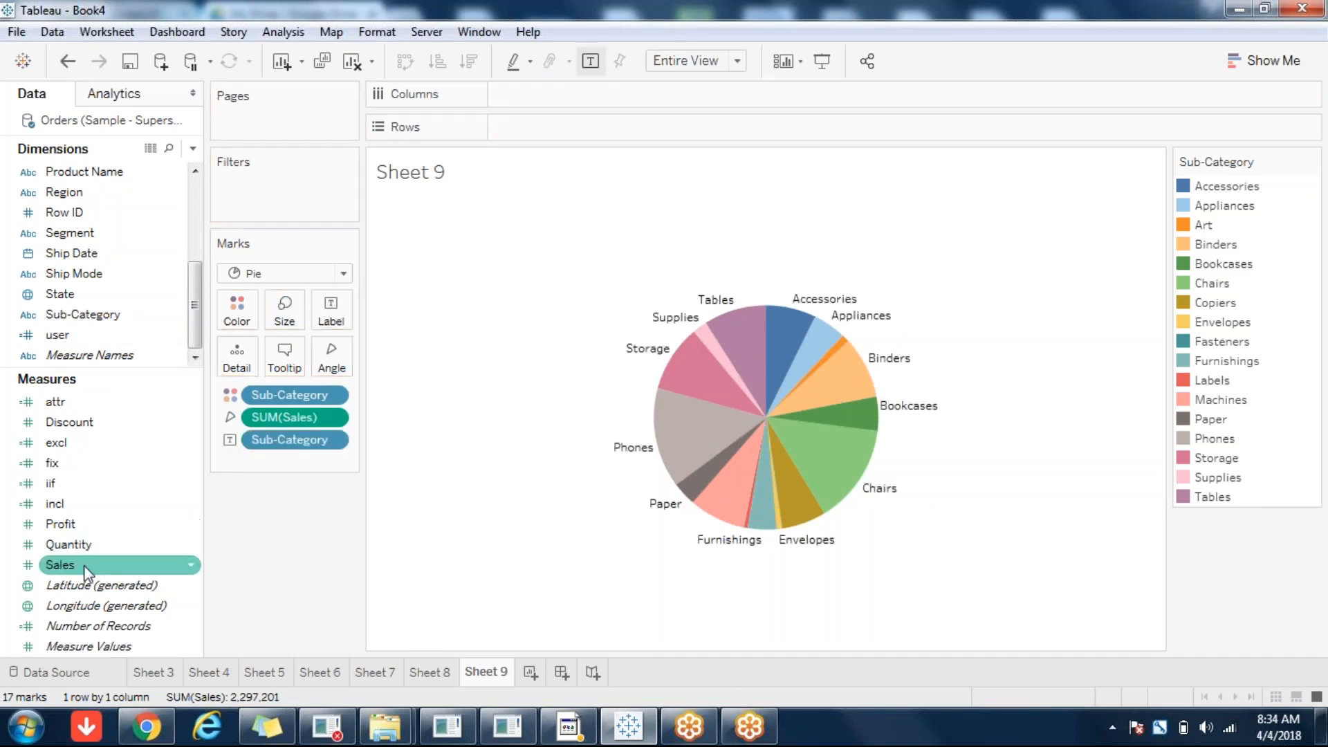
pyautogui.moveTo(84, 573); pyautogui.dragTo(330, 311)
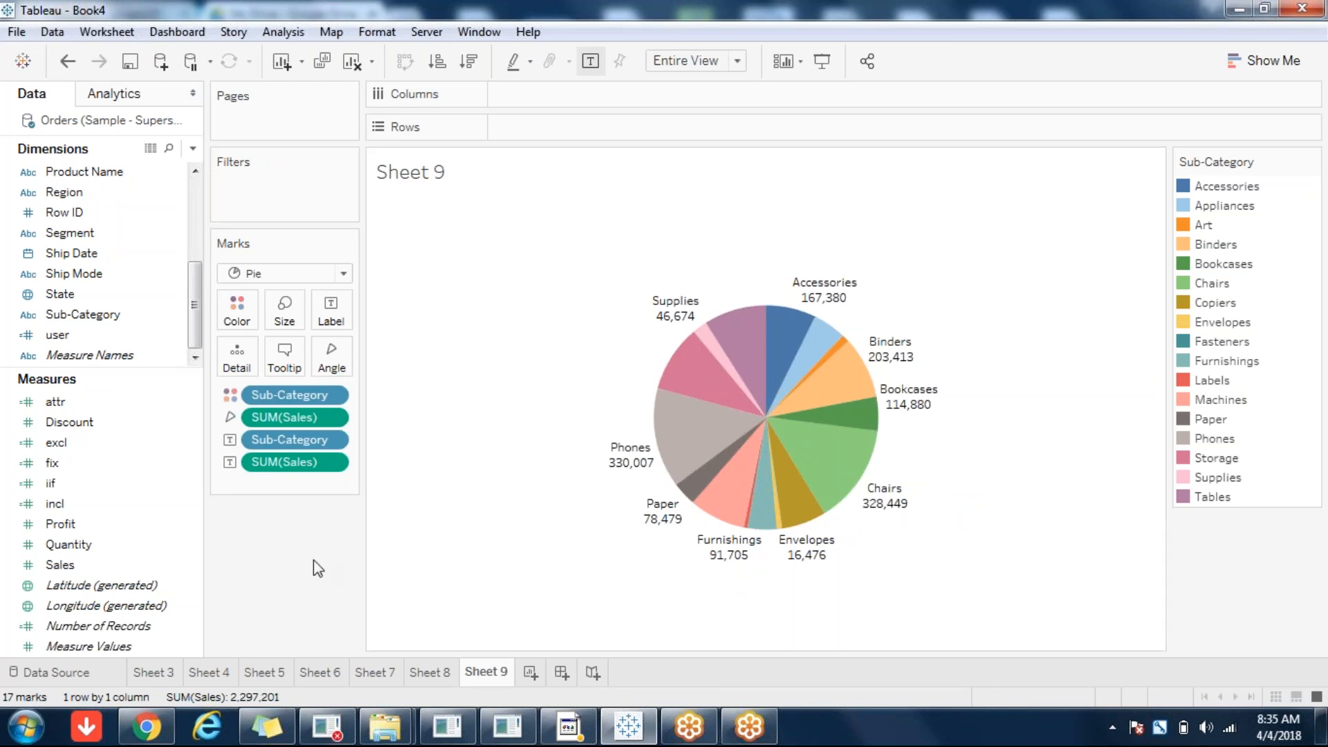
# Apply the Percent of Total quick table calculation to the Sales label of the pie
pyautogui.click(334, 464)
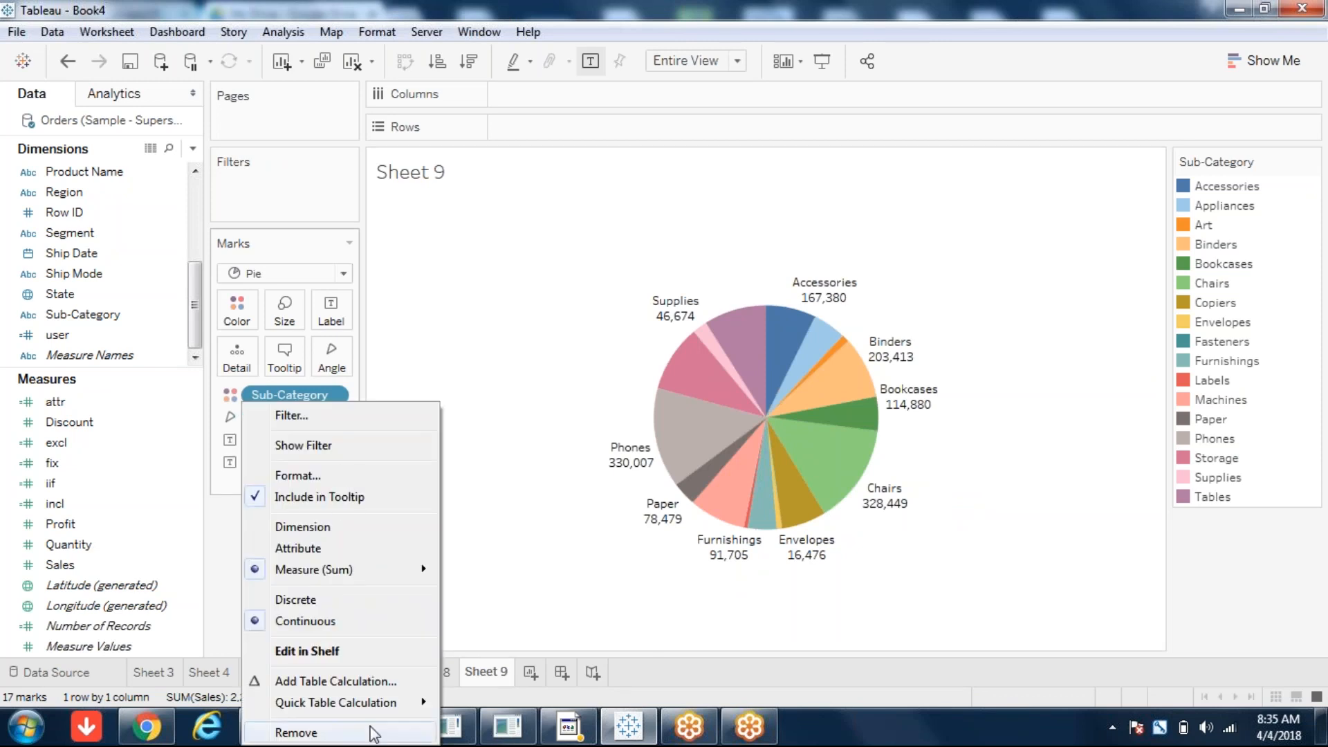
pyautogui.moveTo(359, 702)
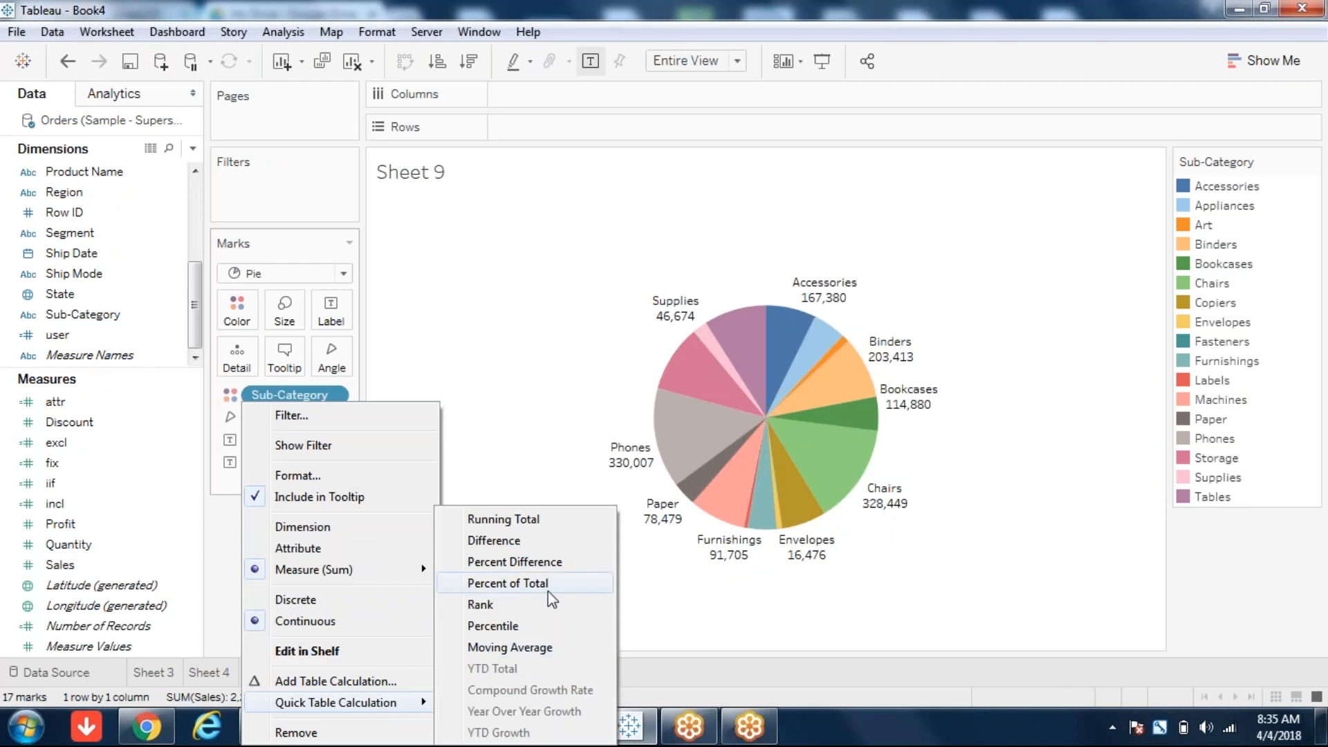
pyautogui.click(520, 468)
pyautogui.moveTo(633, 476)
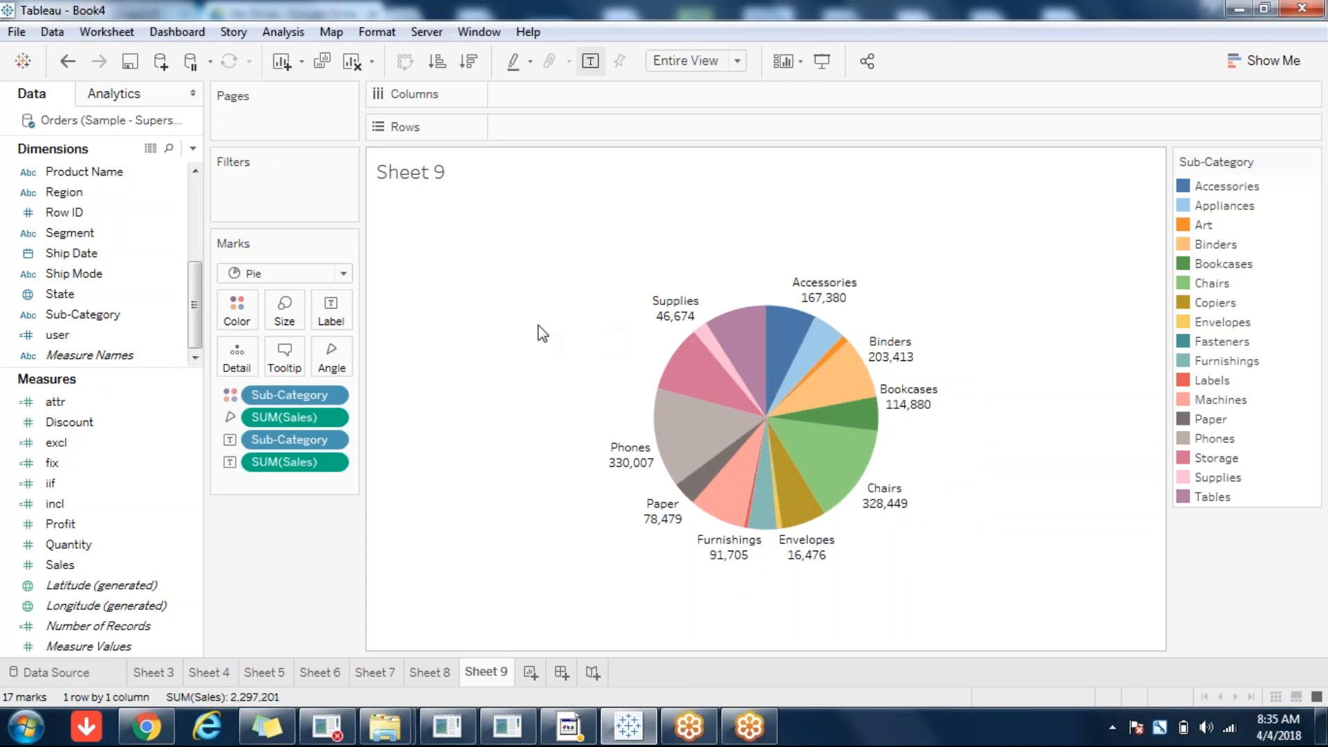
pyautogui.click(332, 464)
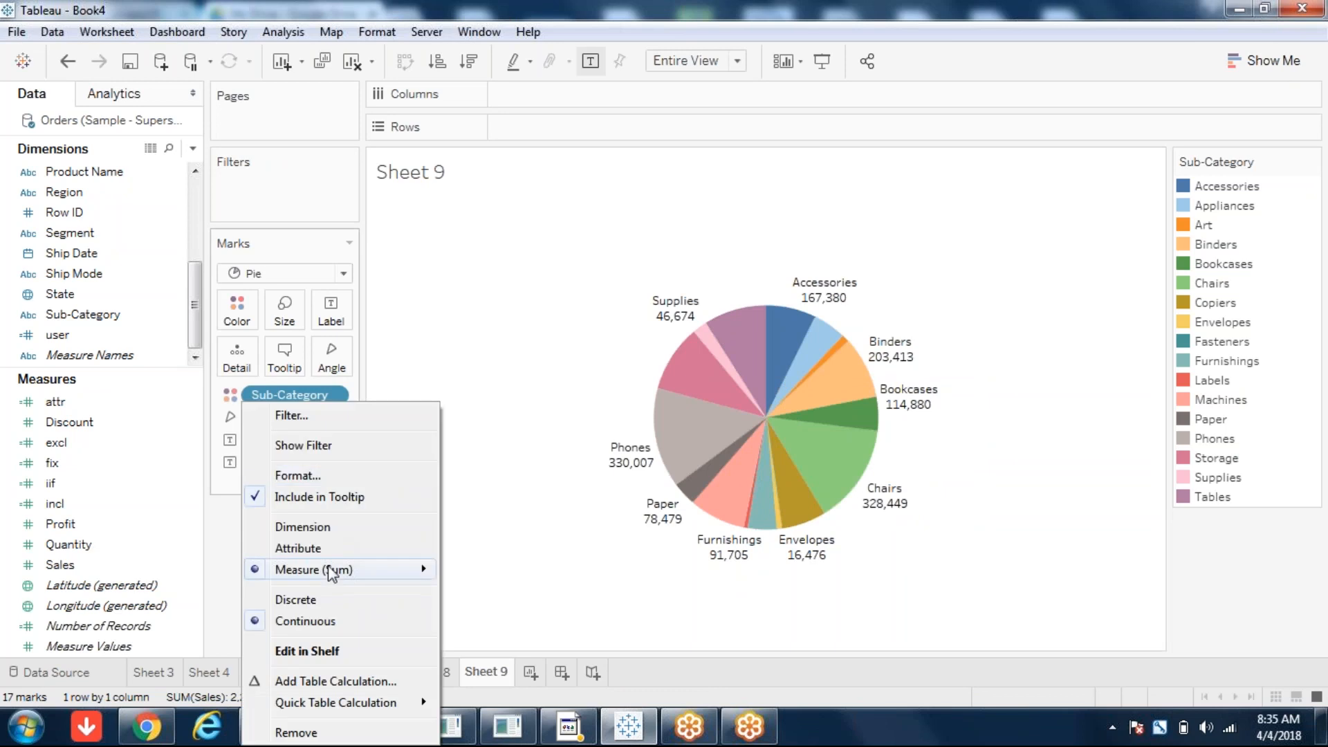
pyautogui.moveTo(332, 702)
pyautogui.click(529, 584)
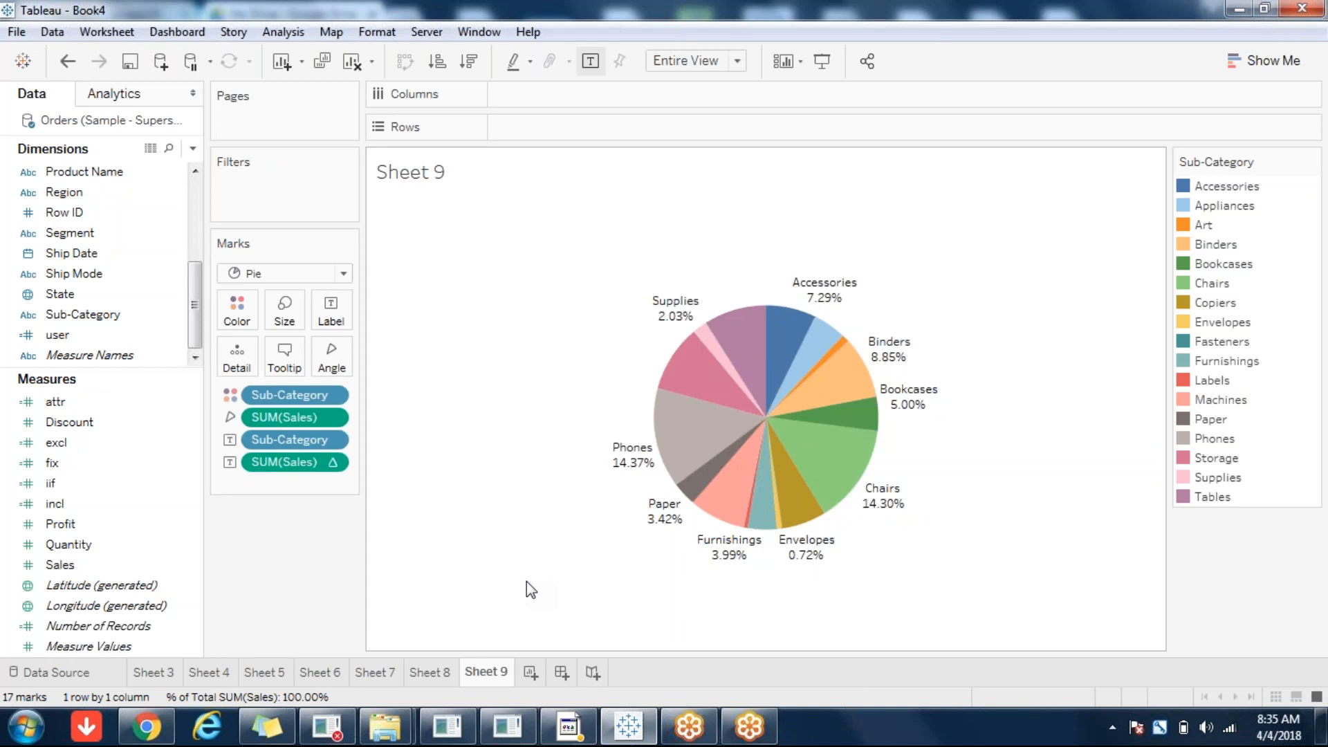
pyautogui.click(332, 462)
pyautogui.moveTo(337, 706)
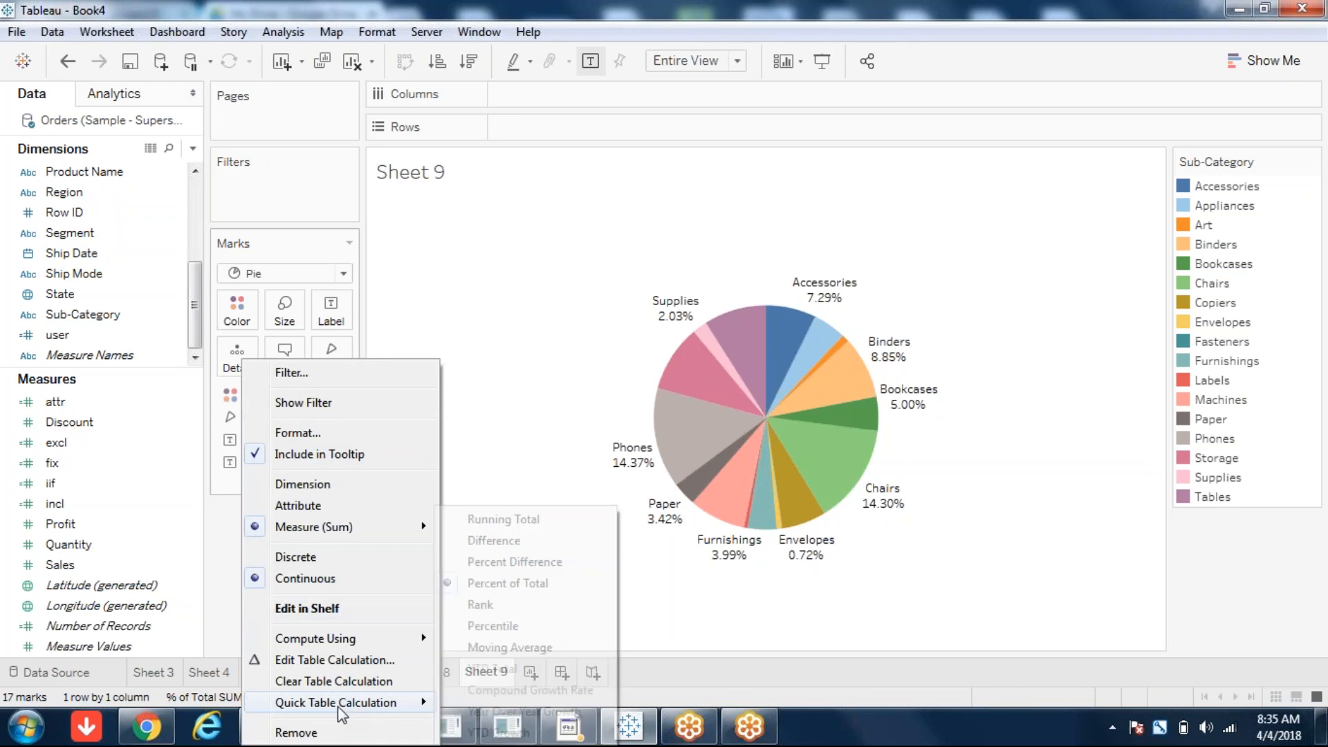
pyautogui.click(734, 633)
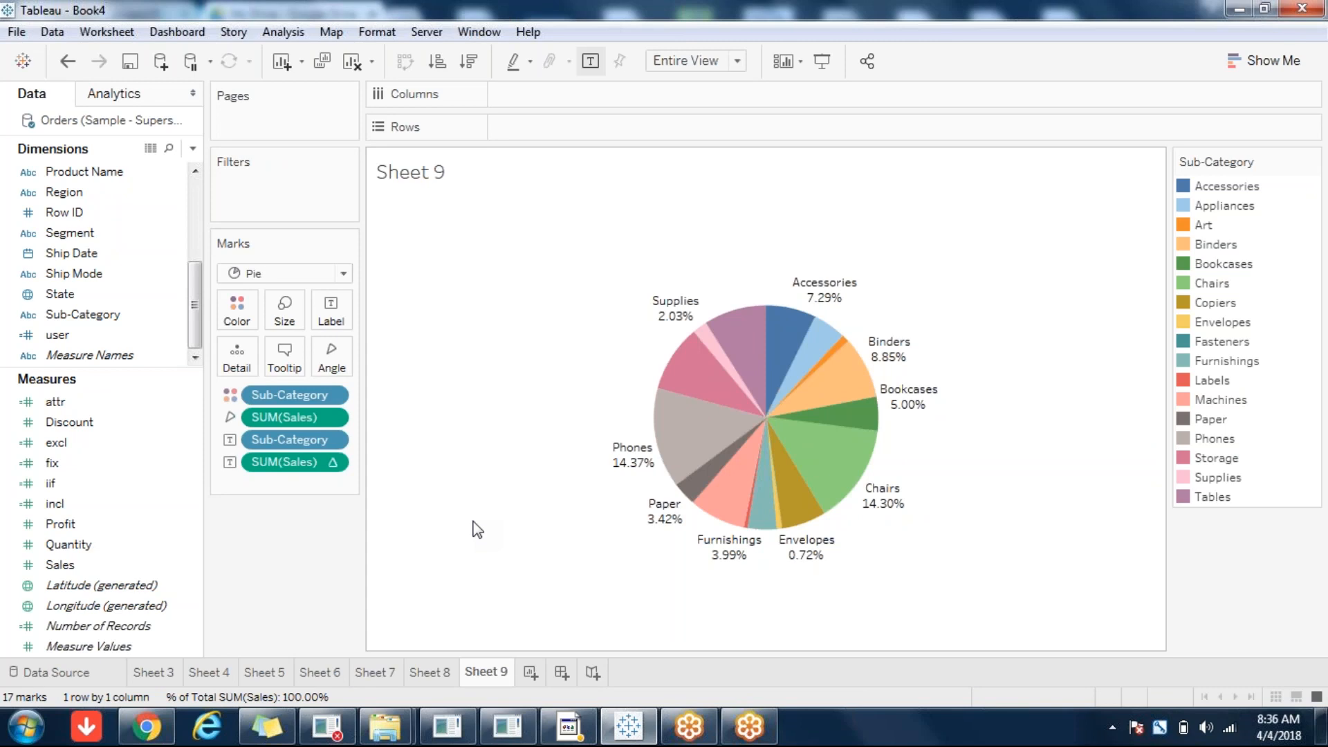
pyautogui.moveTo(704, 406)
pyautogui.moveTo(761, 523)
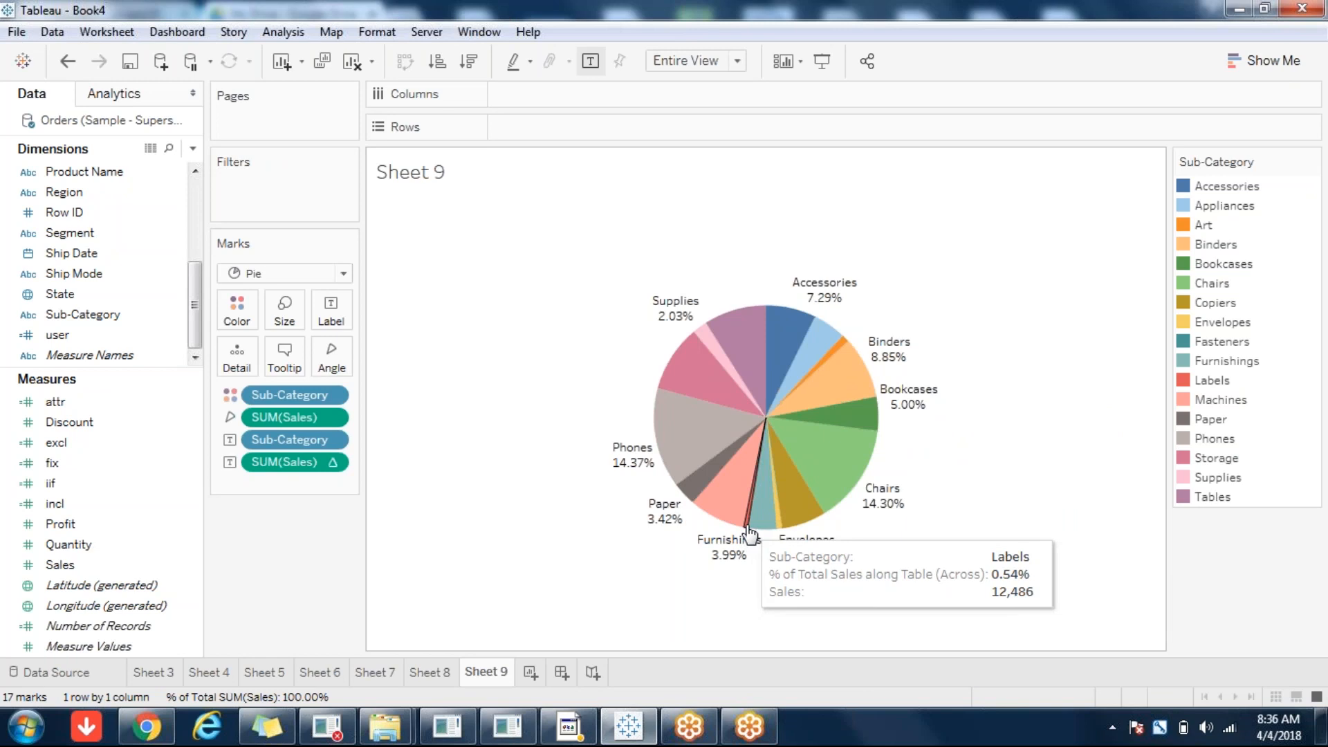
# Replace Sub-Category with State on the pie's Color, adding all members
pyautogui.click(144, 294)
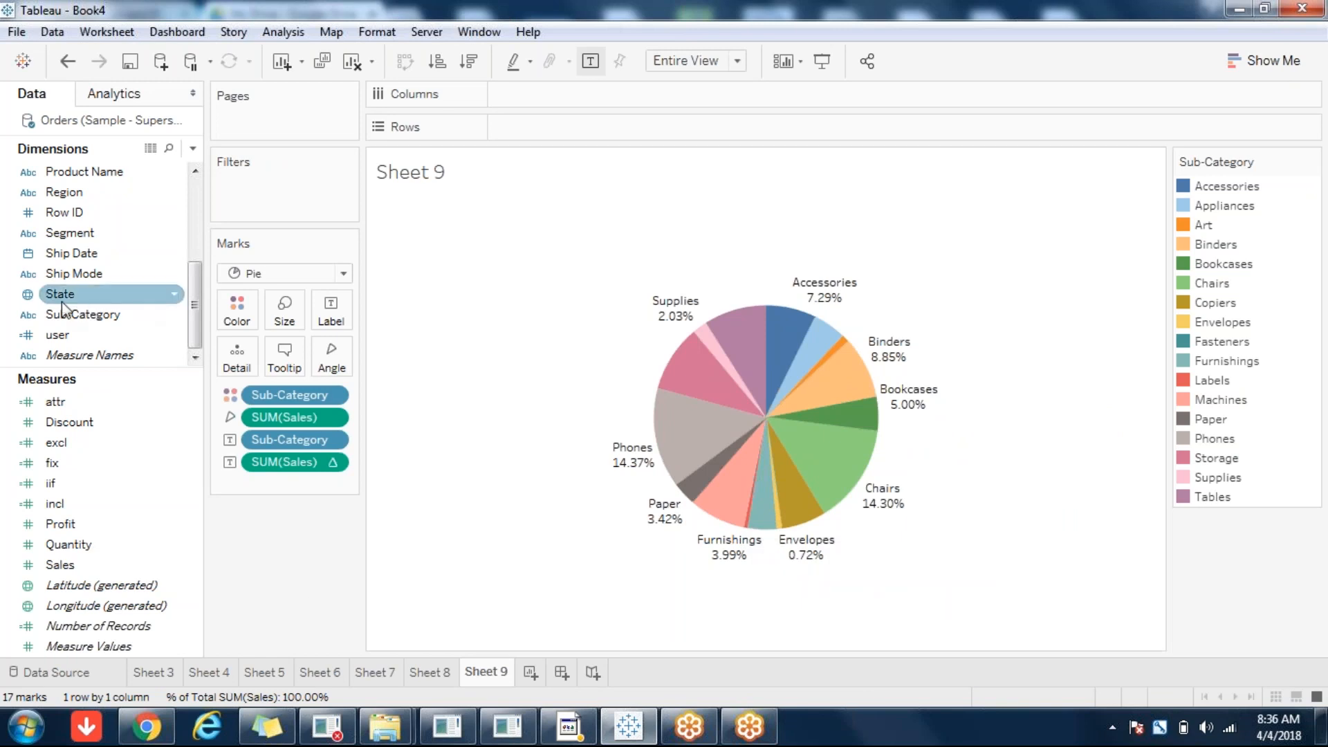
pyautogui.scroll(1, 62, 307)
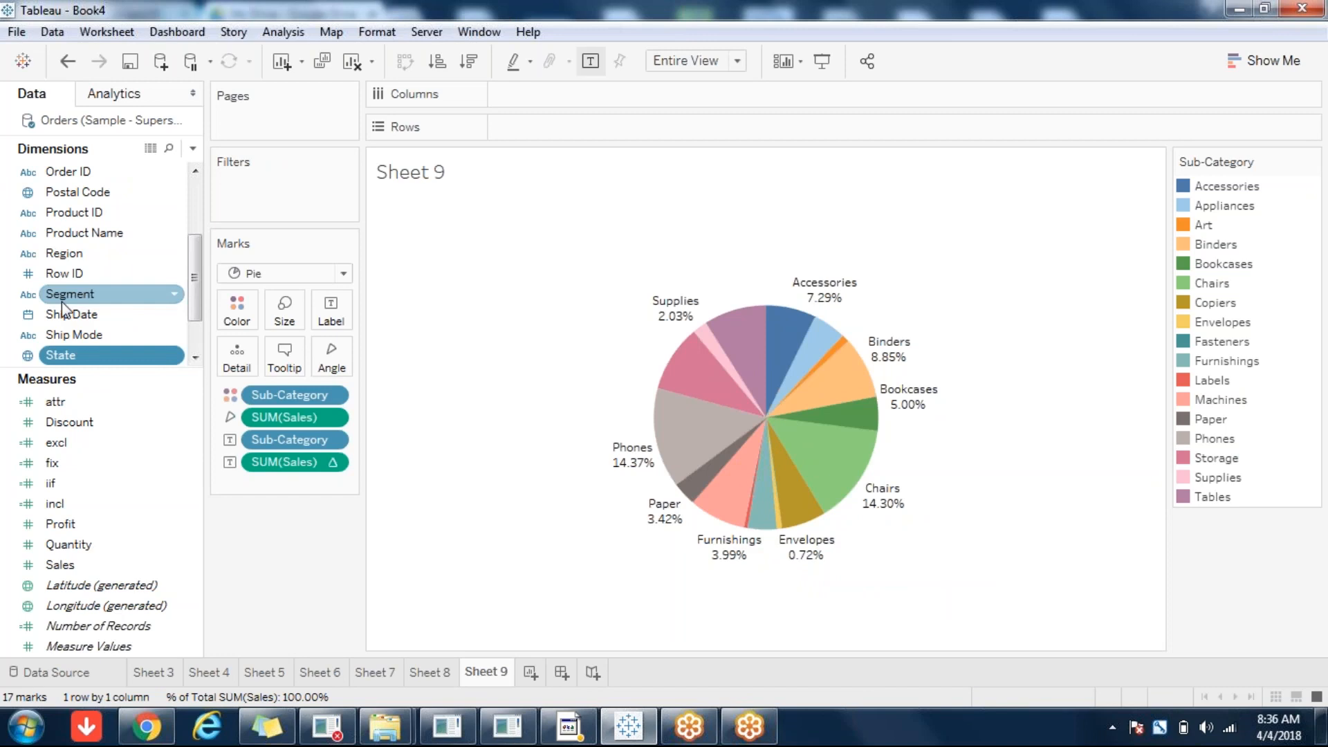
pyautogui.moveTo(90, 356); pyautogui.dragTo(237, 315)
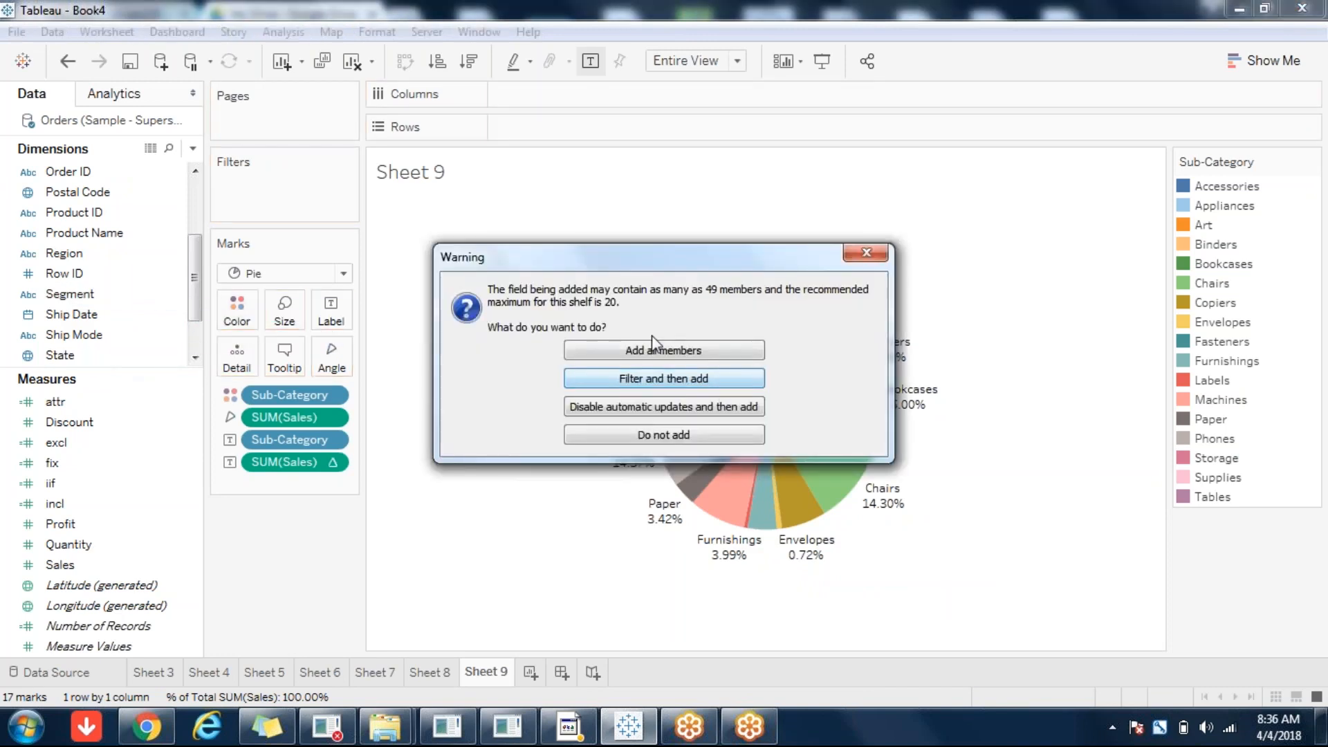
pyautogui.click(647, 356)
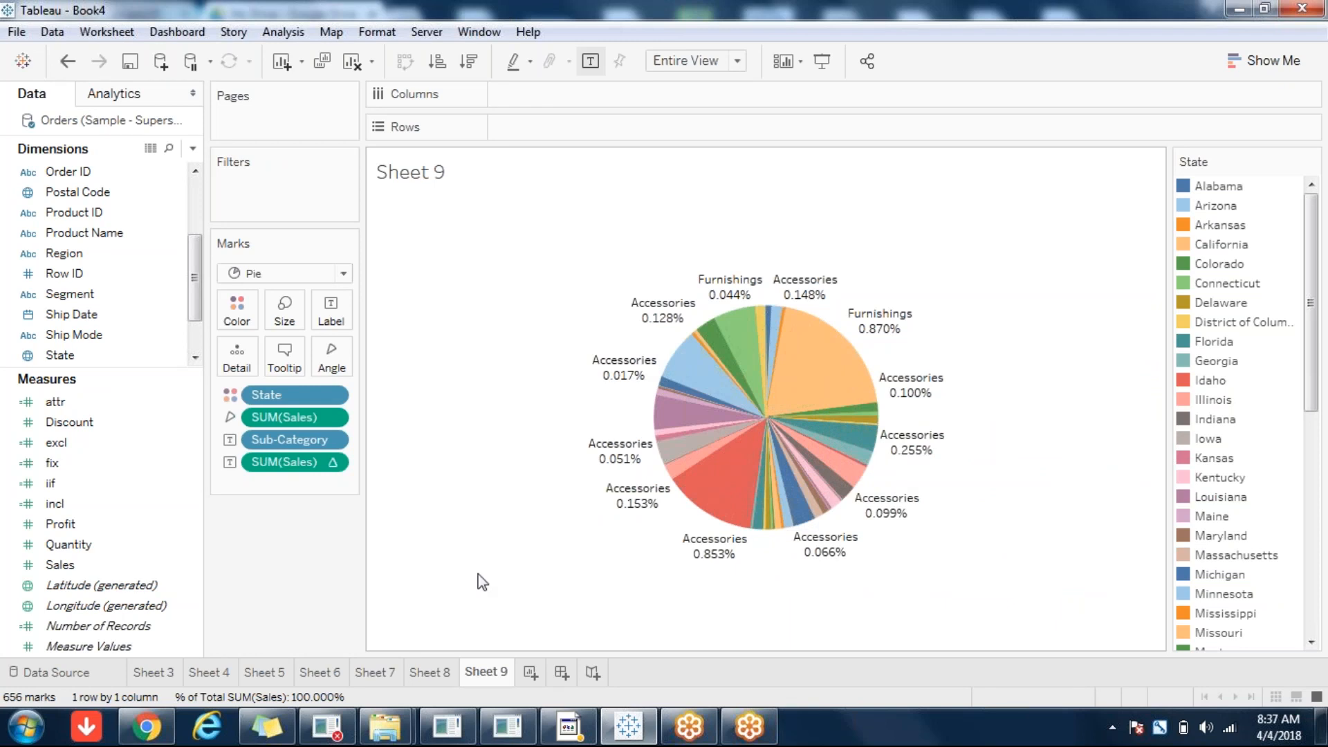
# Create a new worksheet and check which fields Show Me requires for treemaps
pyautogui.click(530, 675)
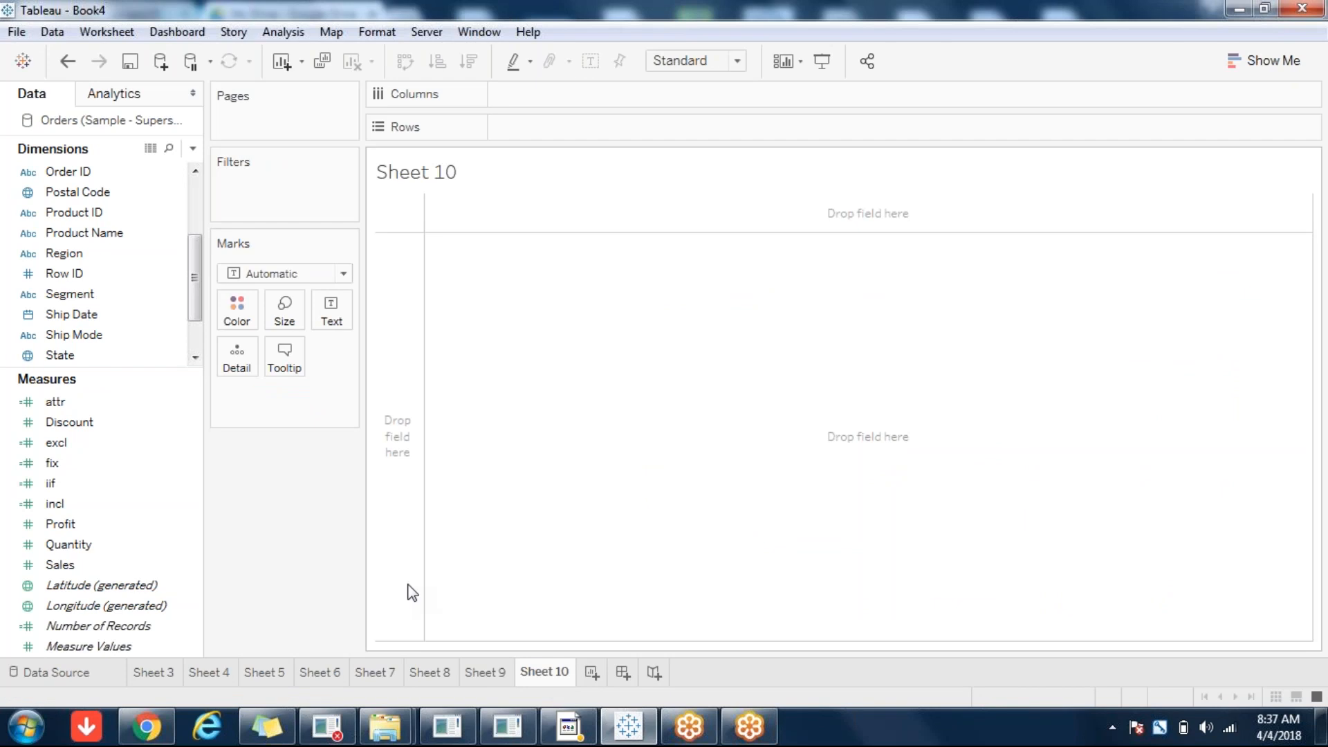
pyautogui.click(1276, 69)
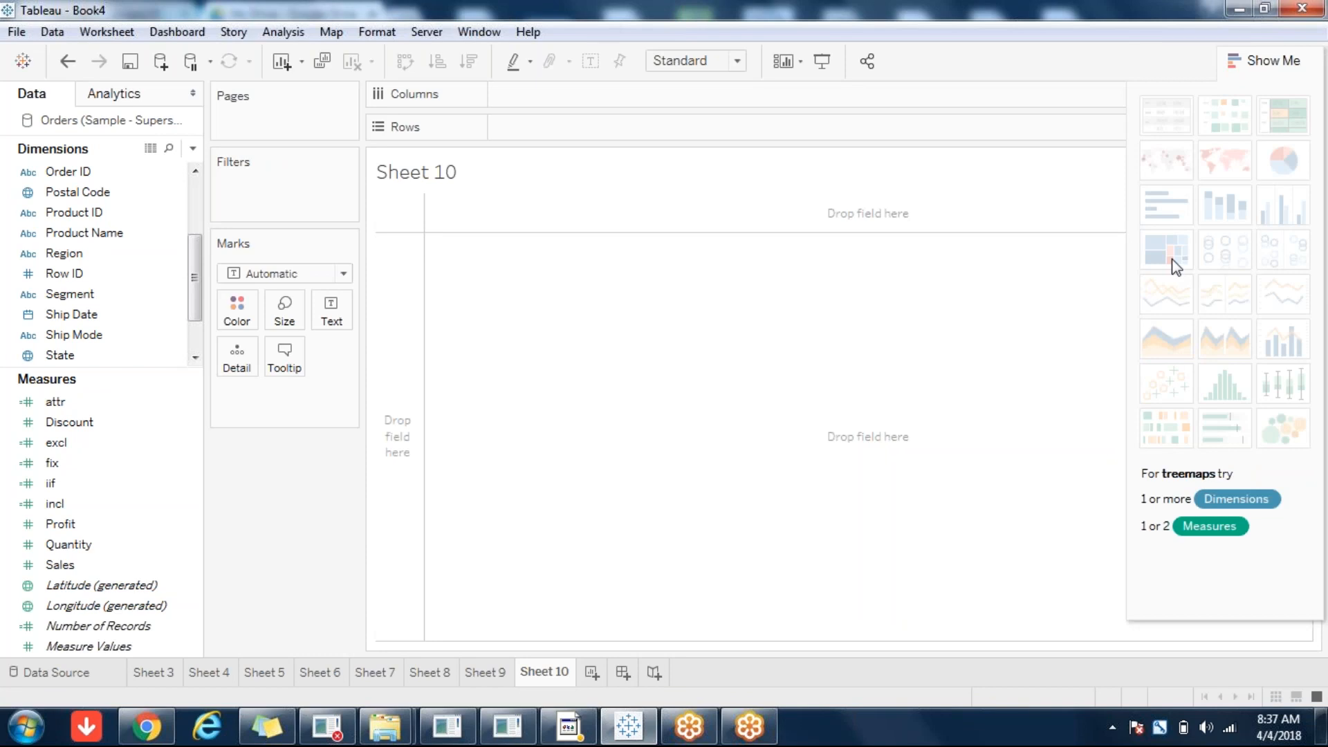
pyautogui.click(1272, 63)
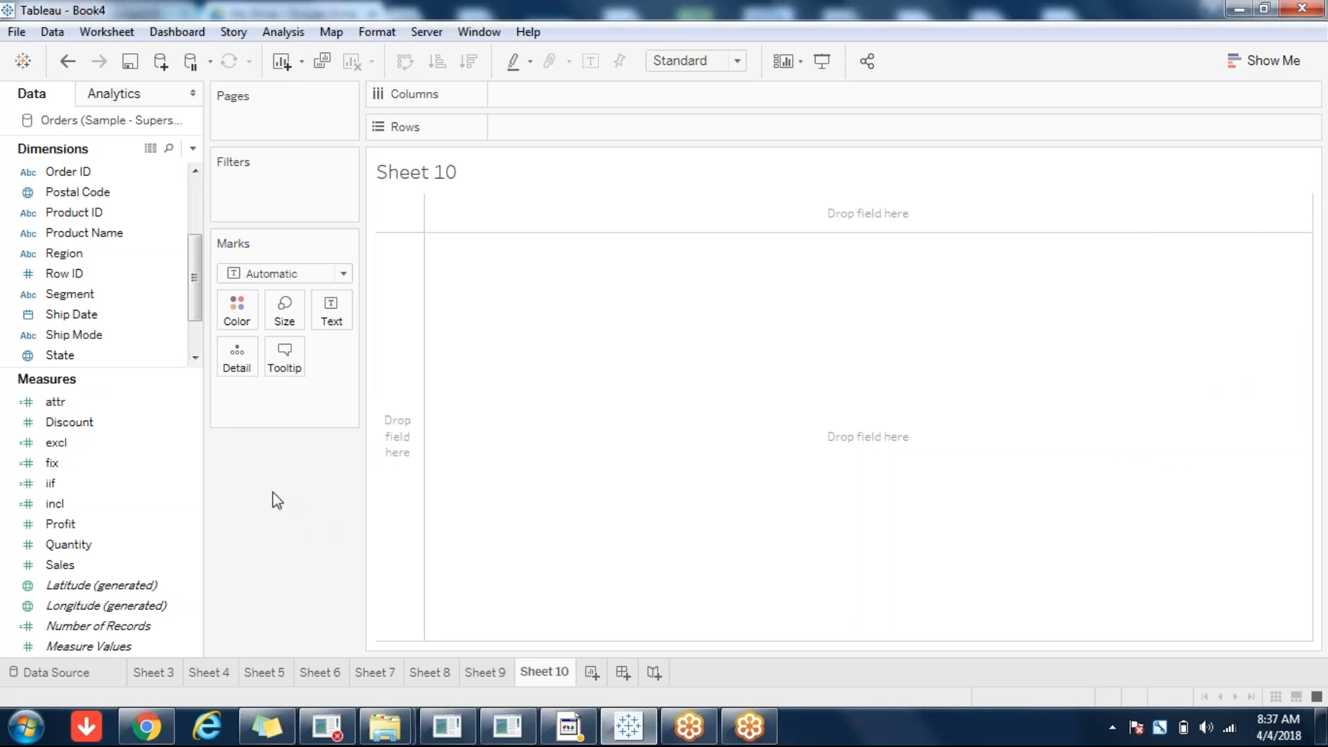
pyautogui.scroll(-1, 193, 345)
pyautogui.click(89, 319)
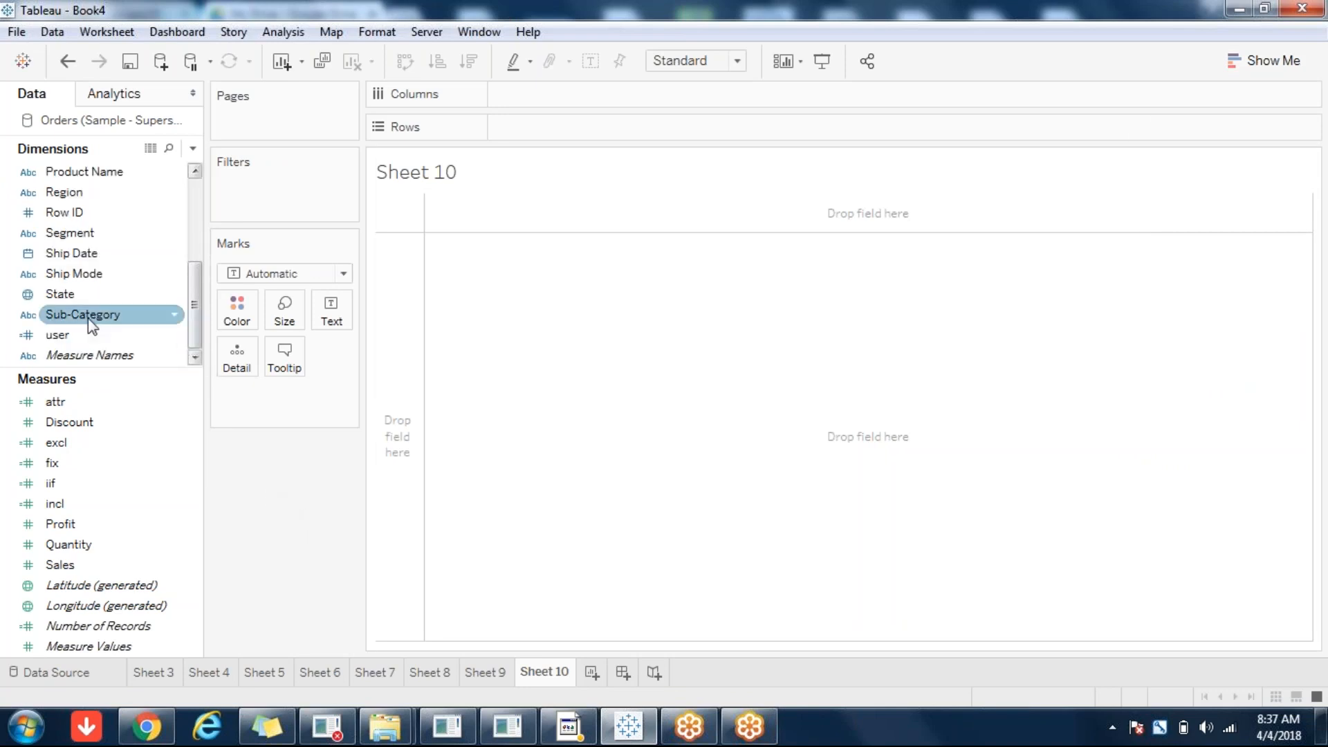
pyautogui.moveTo(100, 315); pyautogui.dragTo(237, 312)
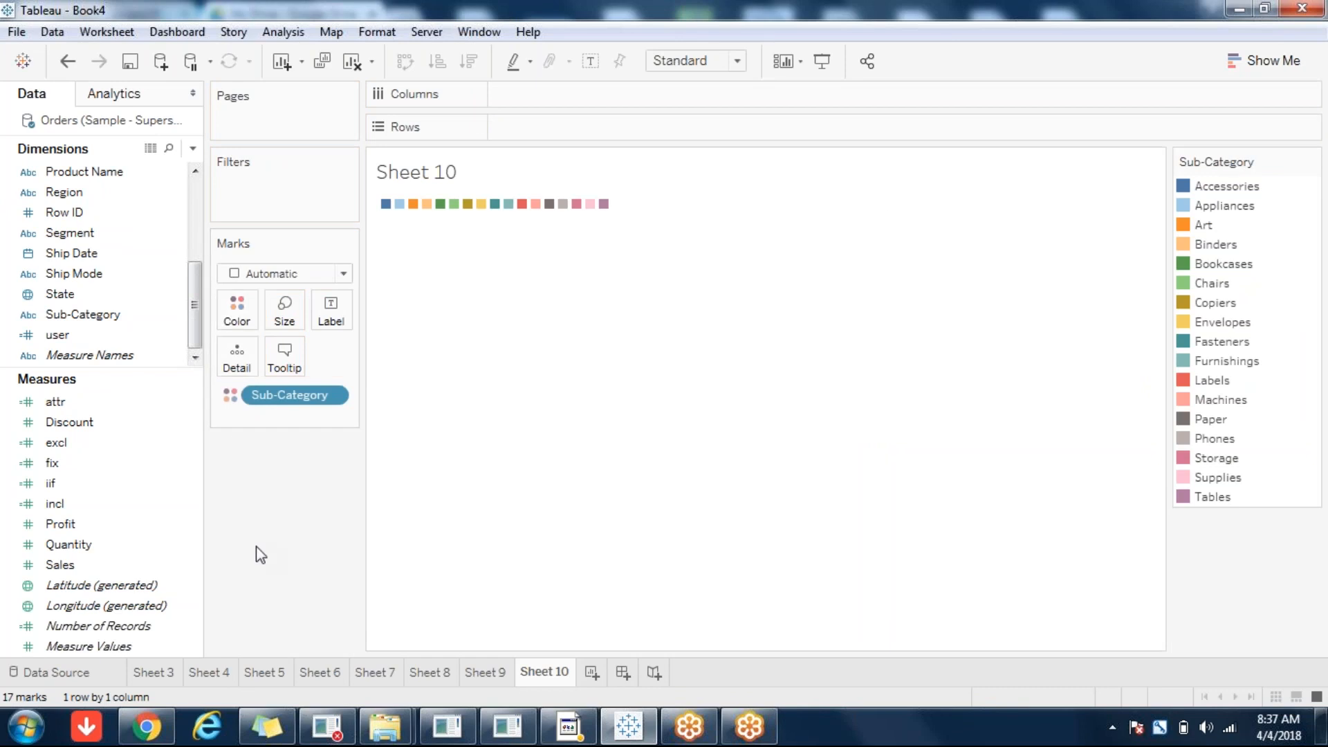
pyautogui.click(85, 562)
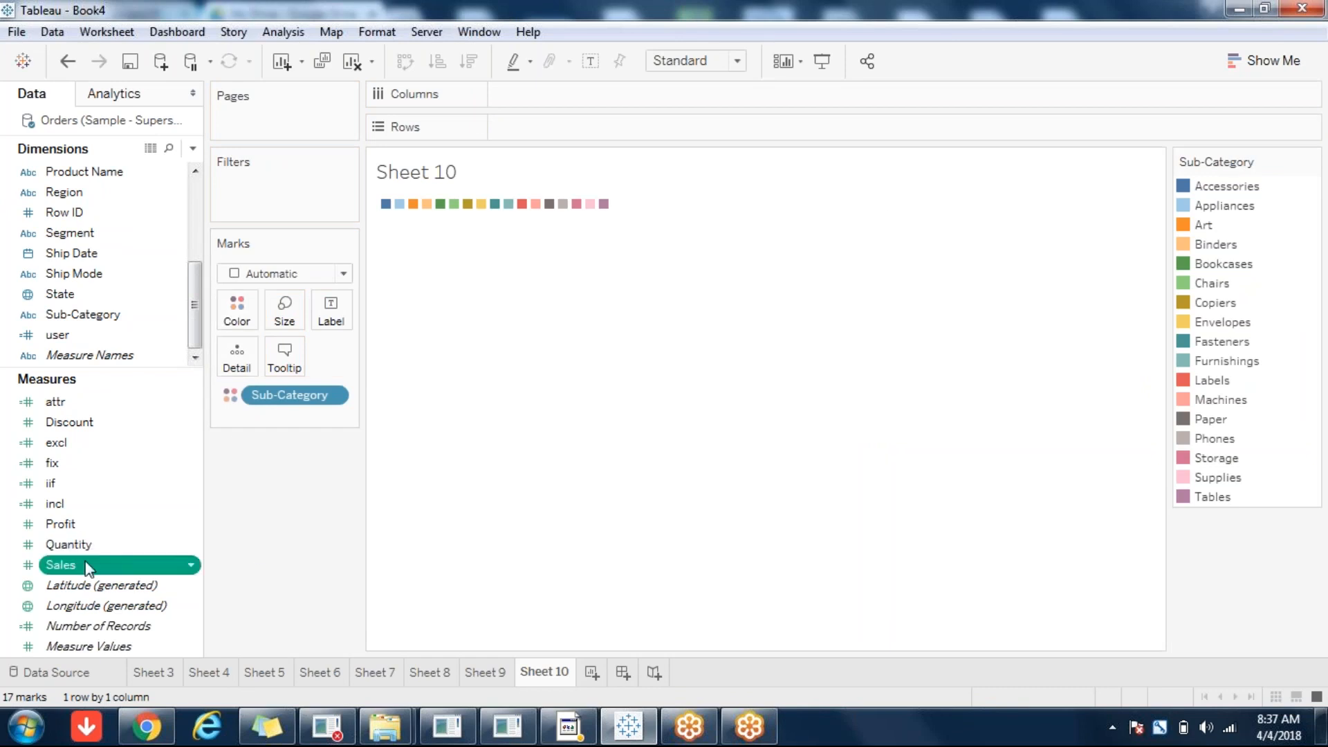
pyautogui.click(332, 275)
pyautogui.click(257, 374)
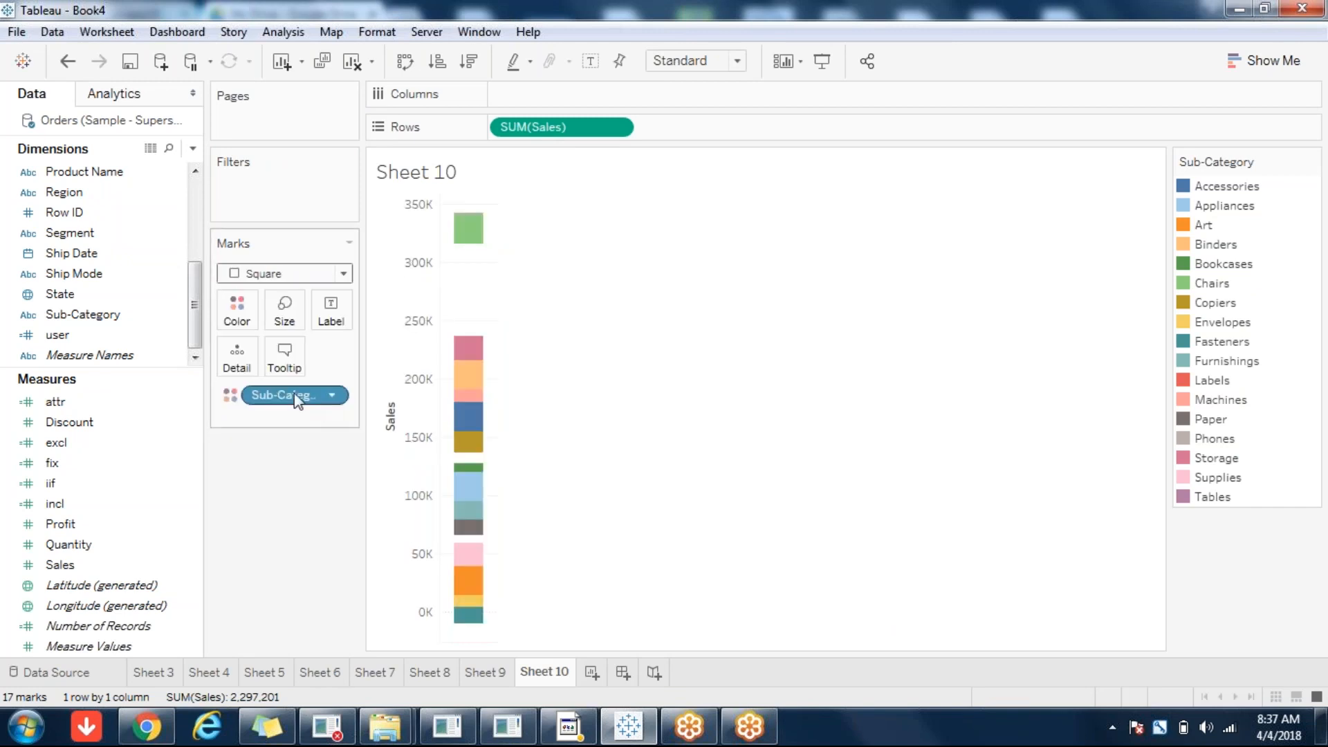
pyautogui.moveTo(325, 395); pyautogui.dragTo(552, 98)
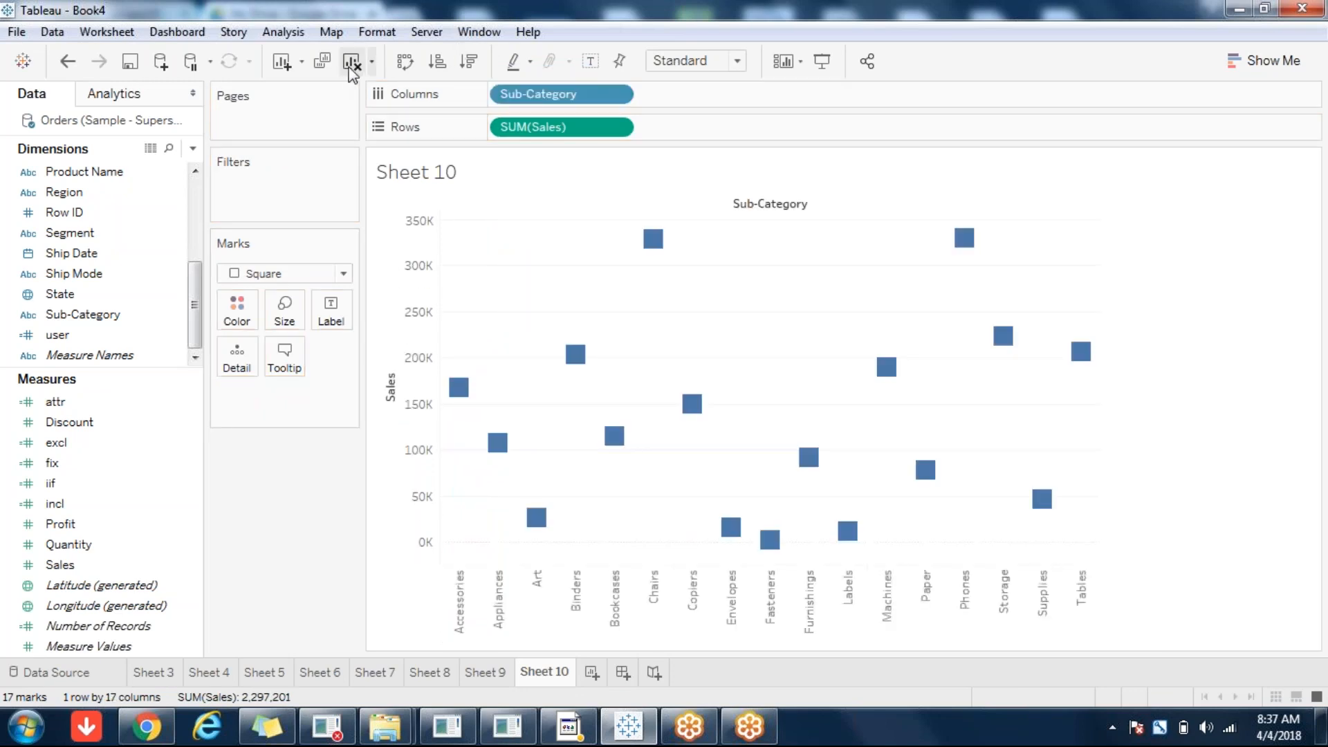
pyautogui.click(352, 61)
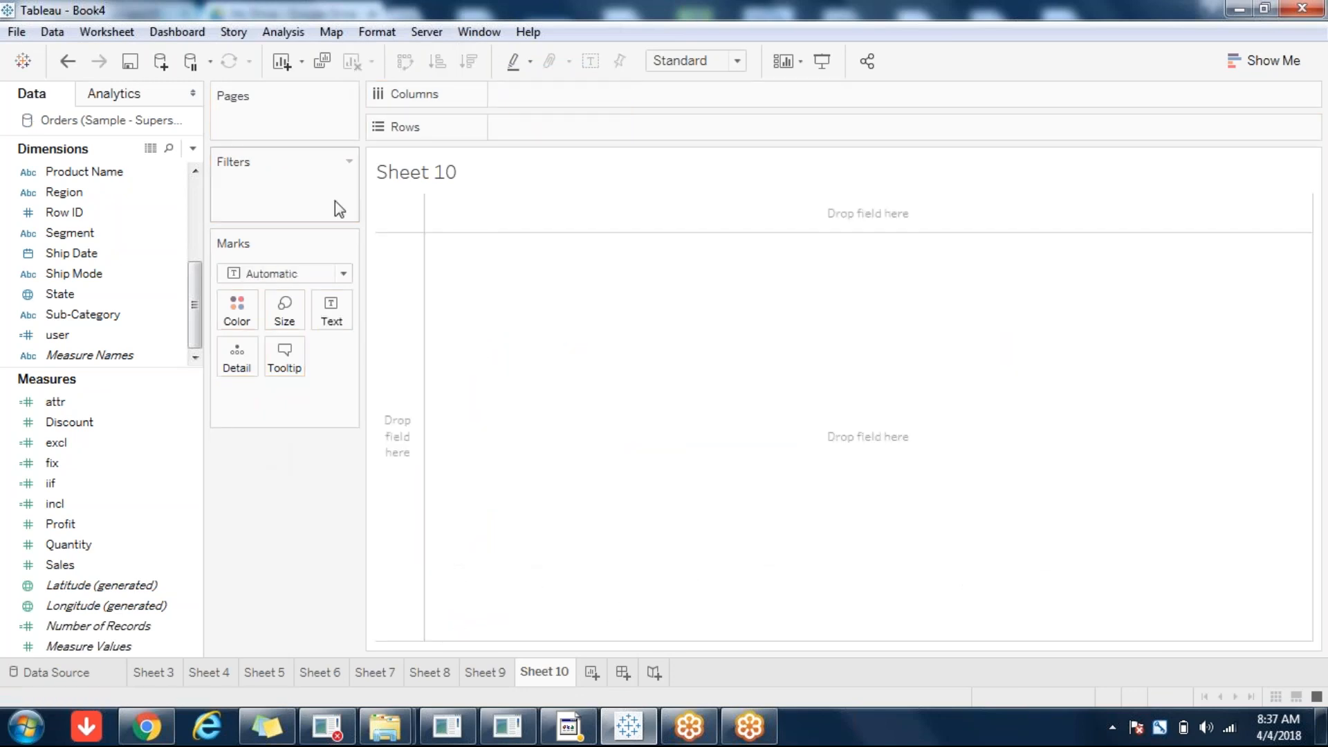
# Build a text table with Sub-Category on the rows and Sales as the values
pyautogui.click(89, 319)
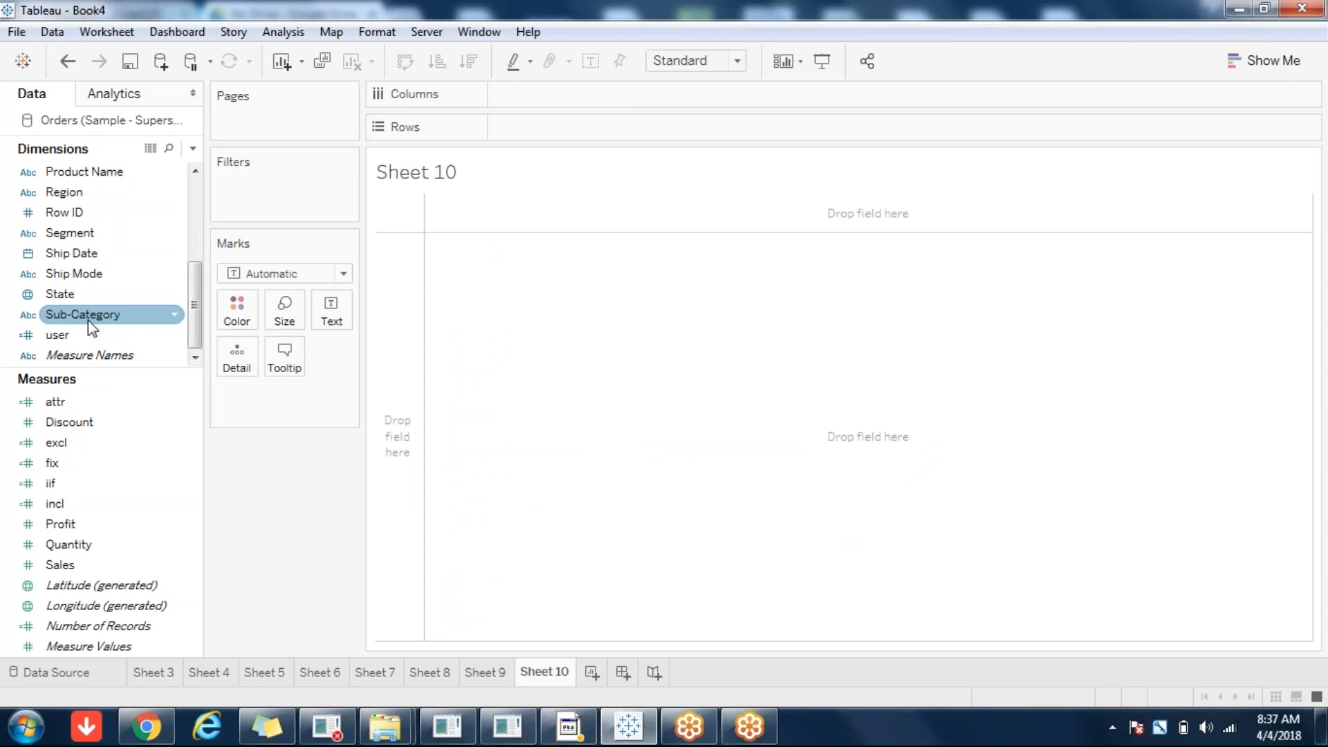
pyautogui.click(79, 315)
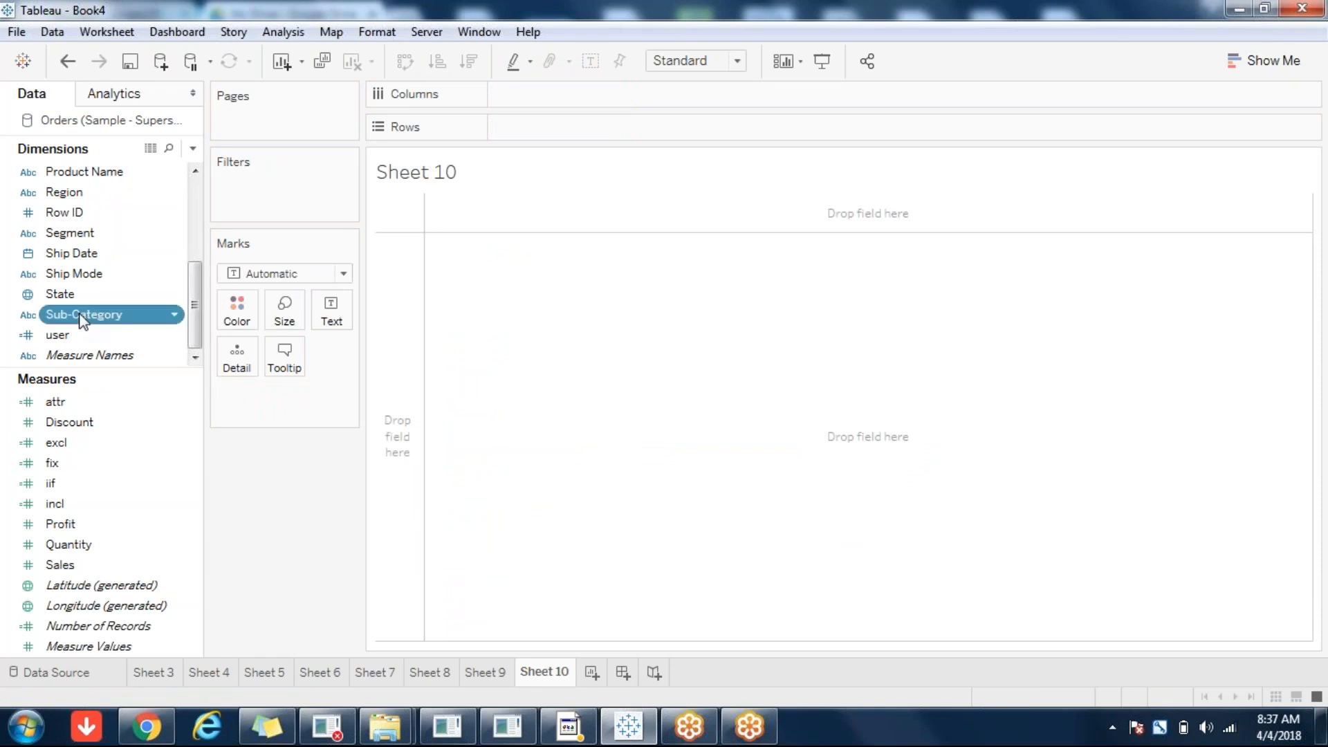
pyautogui.keyDown('ctrl'); pyautogui.click(85, 545); pyautogui.keyUp('ctrl')
pyautogui.doubleClick(88, 316)
pyautogui.click(343, 274)
pyautogui.click(78, 566)
pyautogui.doubleClick(83, 566)
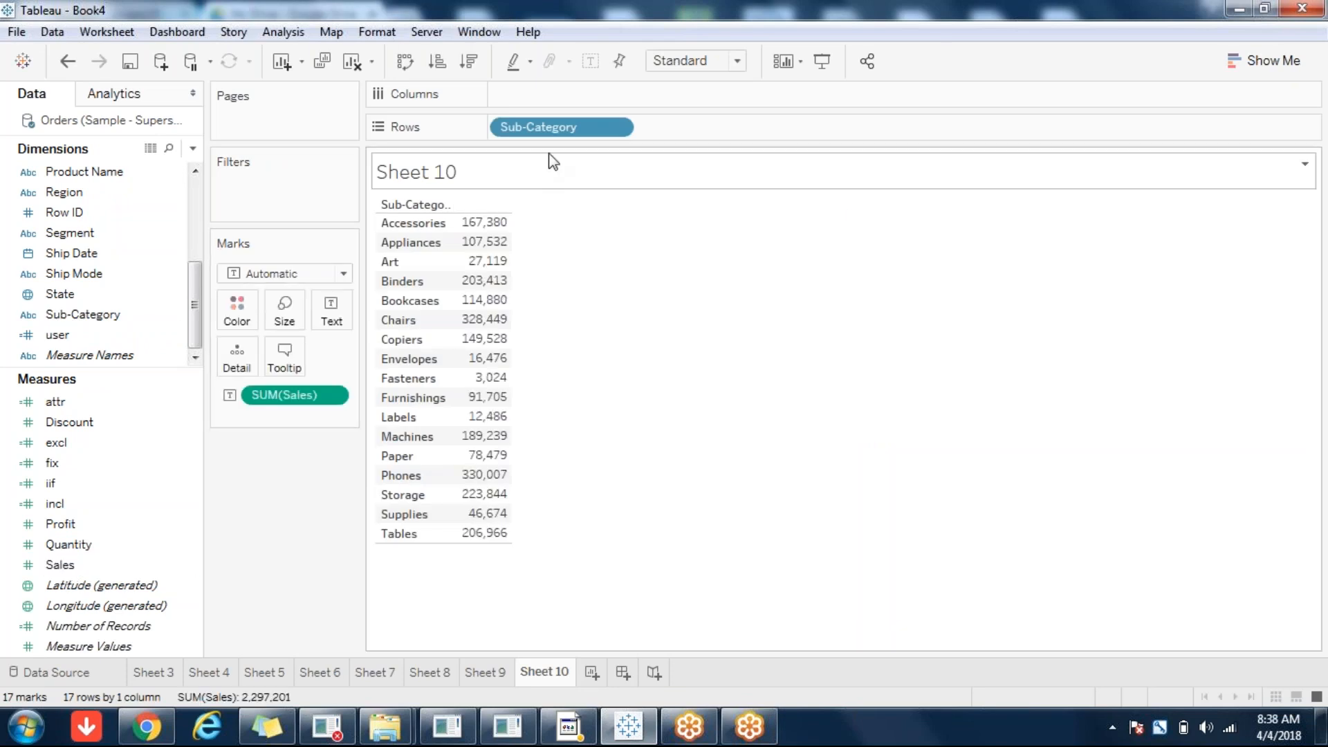
# Turn the table into a treemap with Sub-Category on Color, the Square mark type and Sales on Size
pyautogui.moveTo(540, 131); pyautogui.dragTo(236, 312)
pyautogui.click(305, 275)
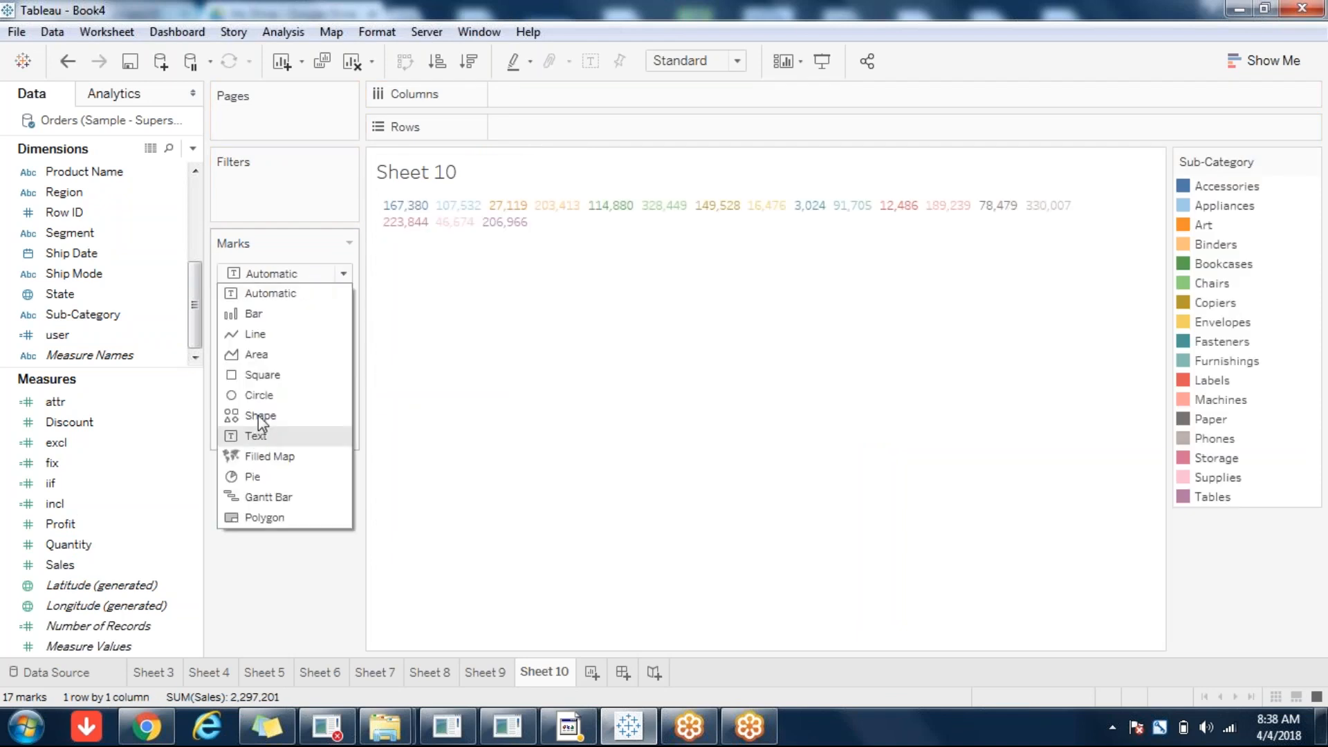
pyautogui.click(272, 374)
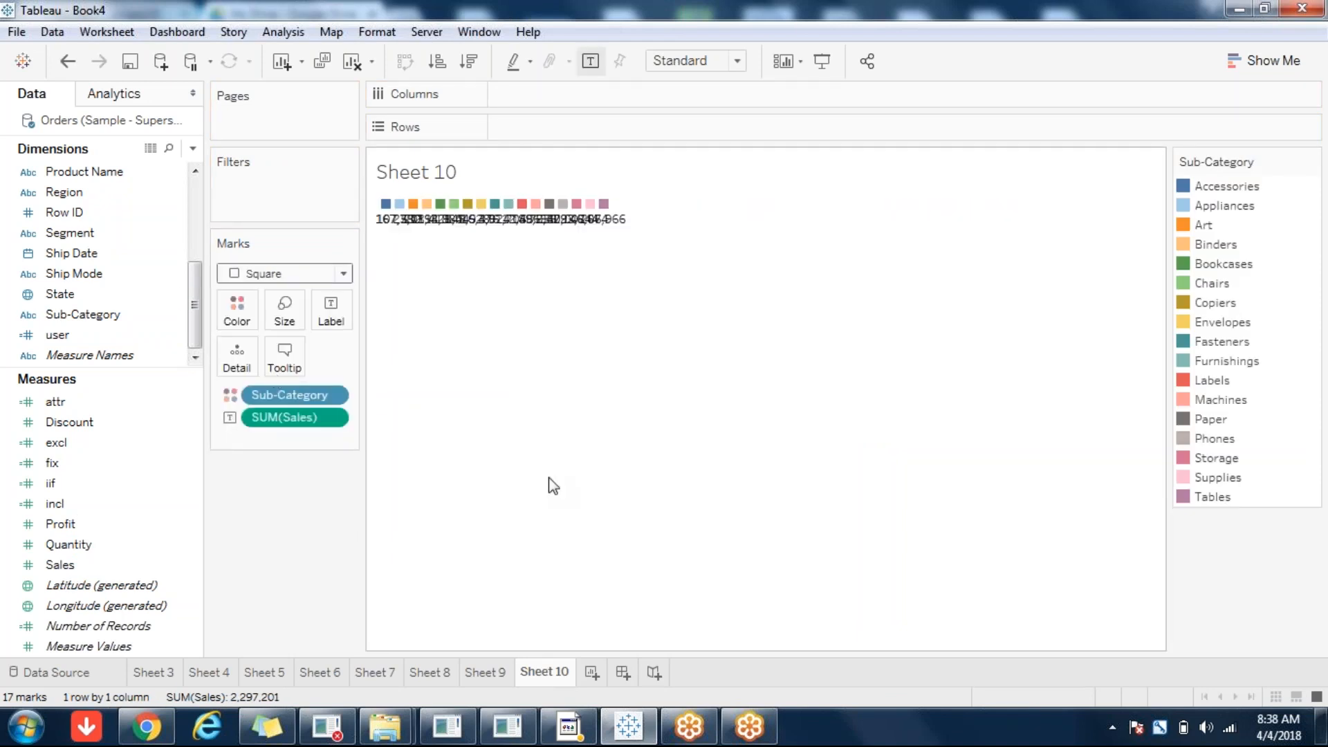
pyautogui.moveTo(296, 418); pyautogui.dragTo(284, 313)
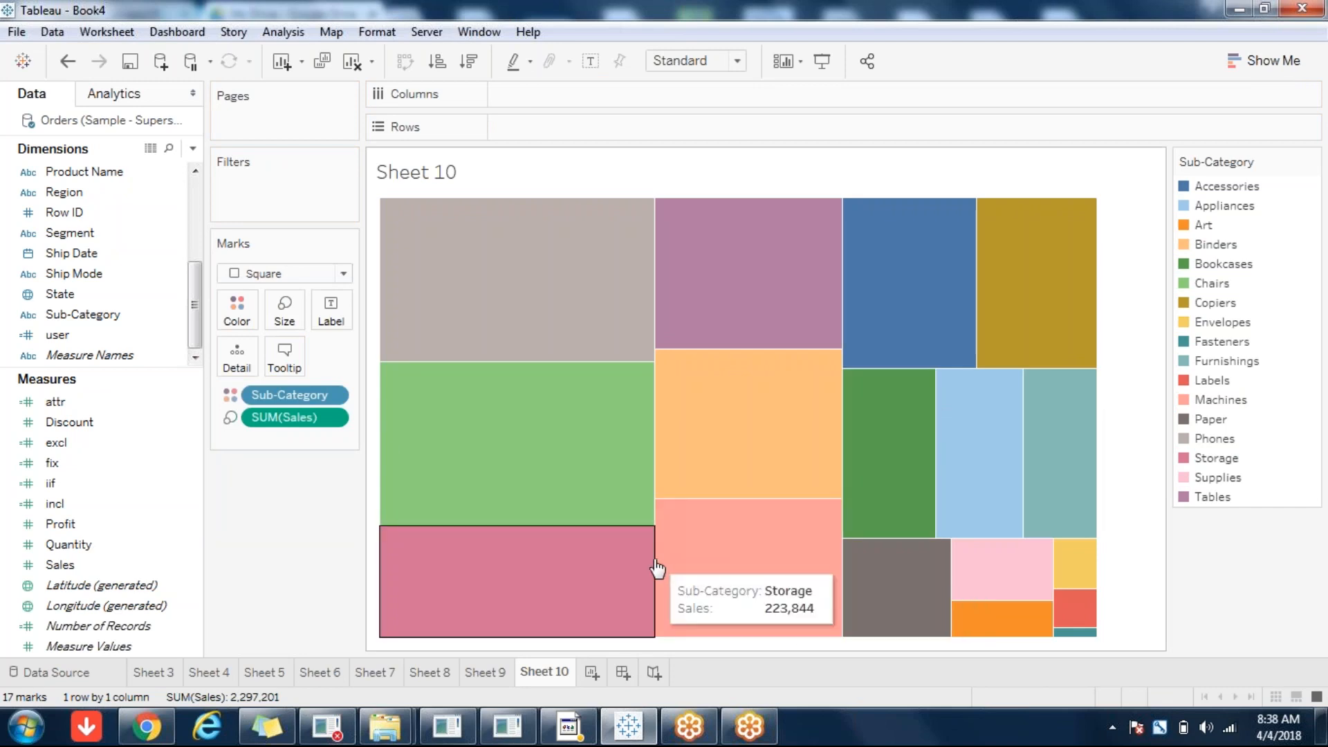
# Clear the treemap from the worksheet and open the Show Me chart gallery
pyautogui.click(352, 63)
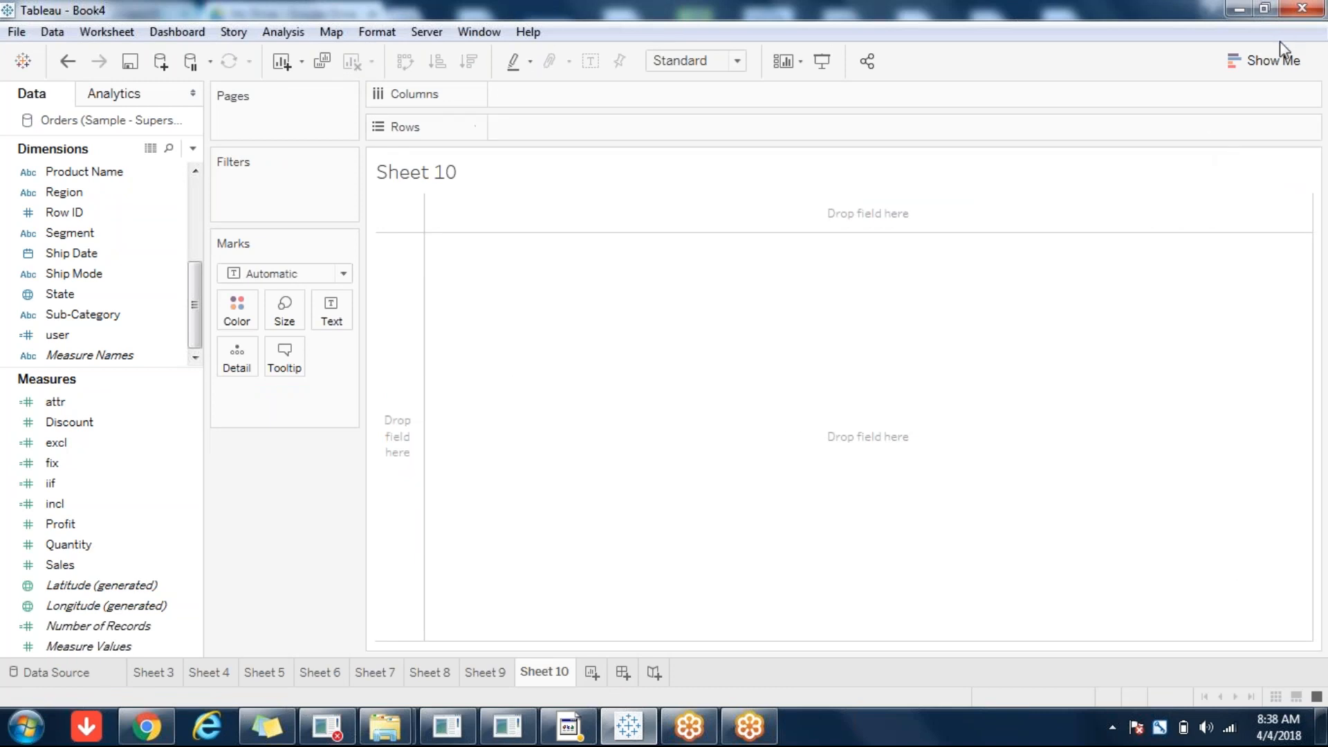
pyautogui.click(1260, 65)
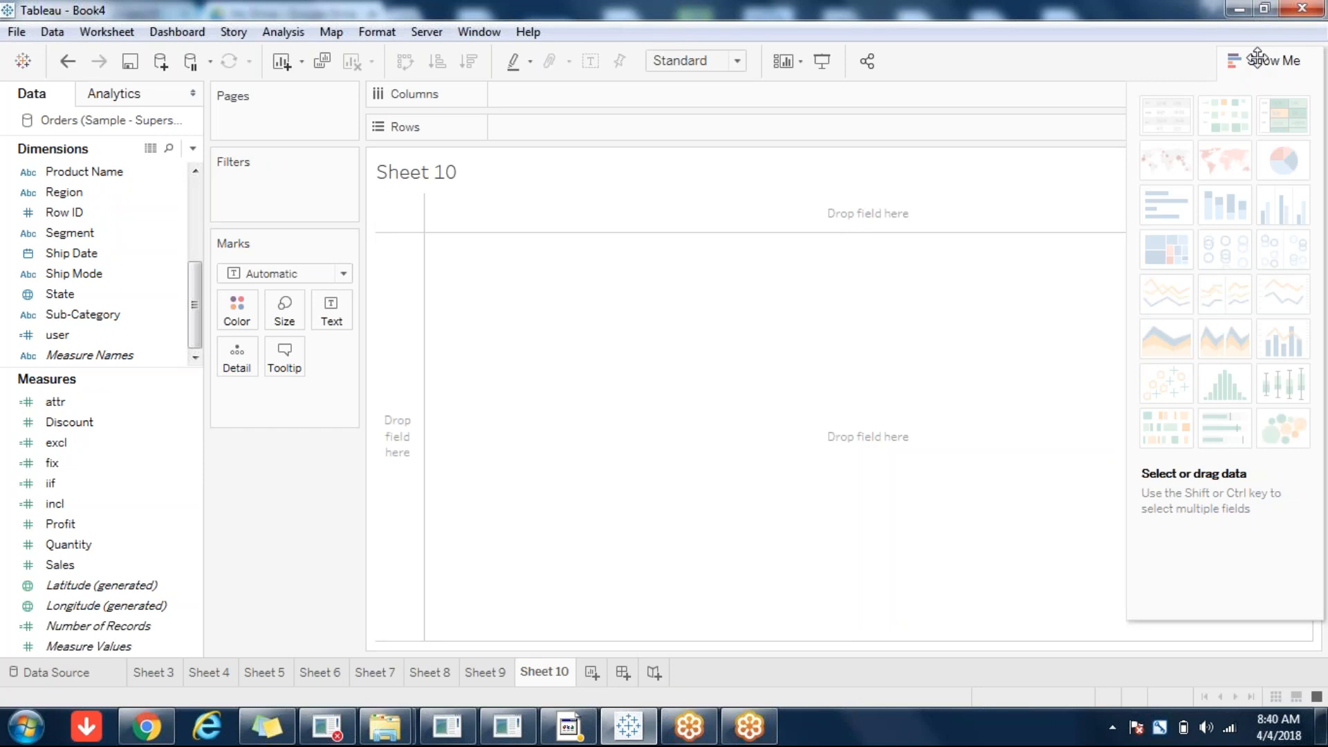
# Examine the Show Me gallery for the fields required by text tables, heat maps, filled maps and pie charts
pyautogui.moveTo(1167, 116)
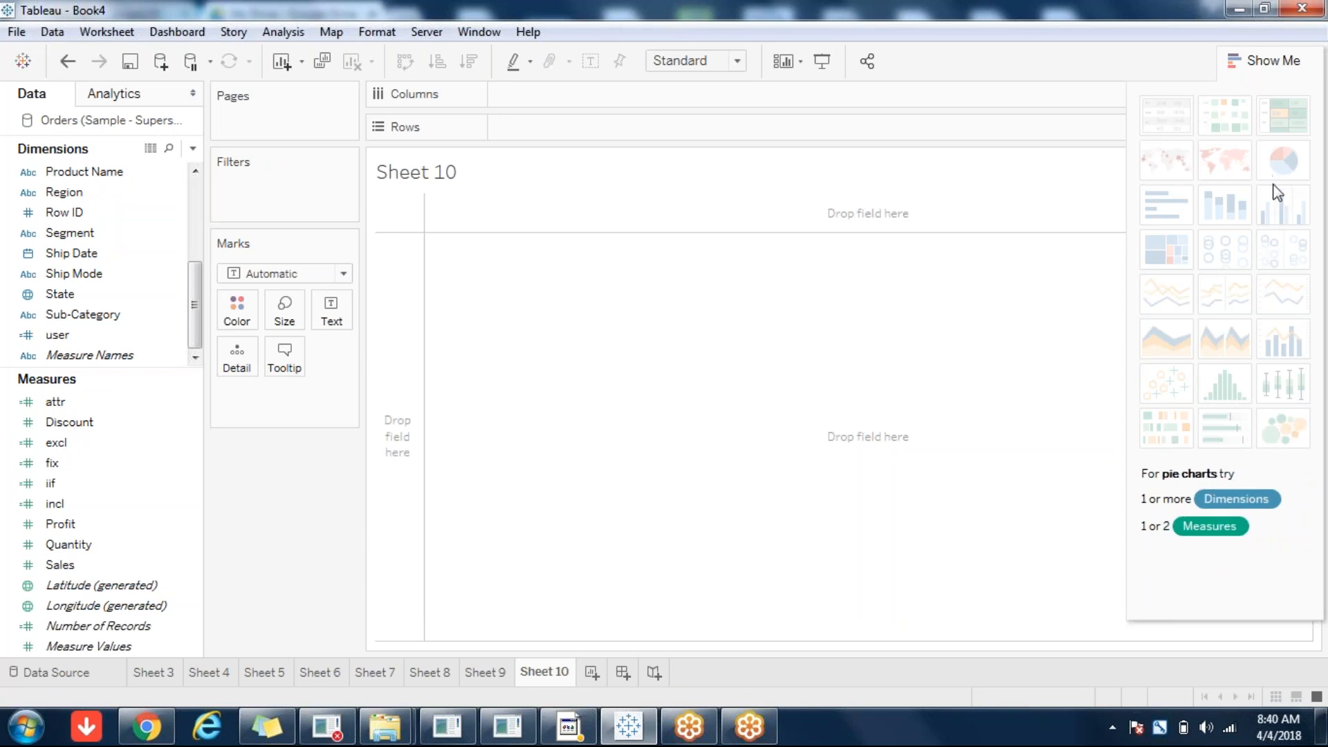
pyautogui.click(1258, 63)
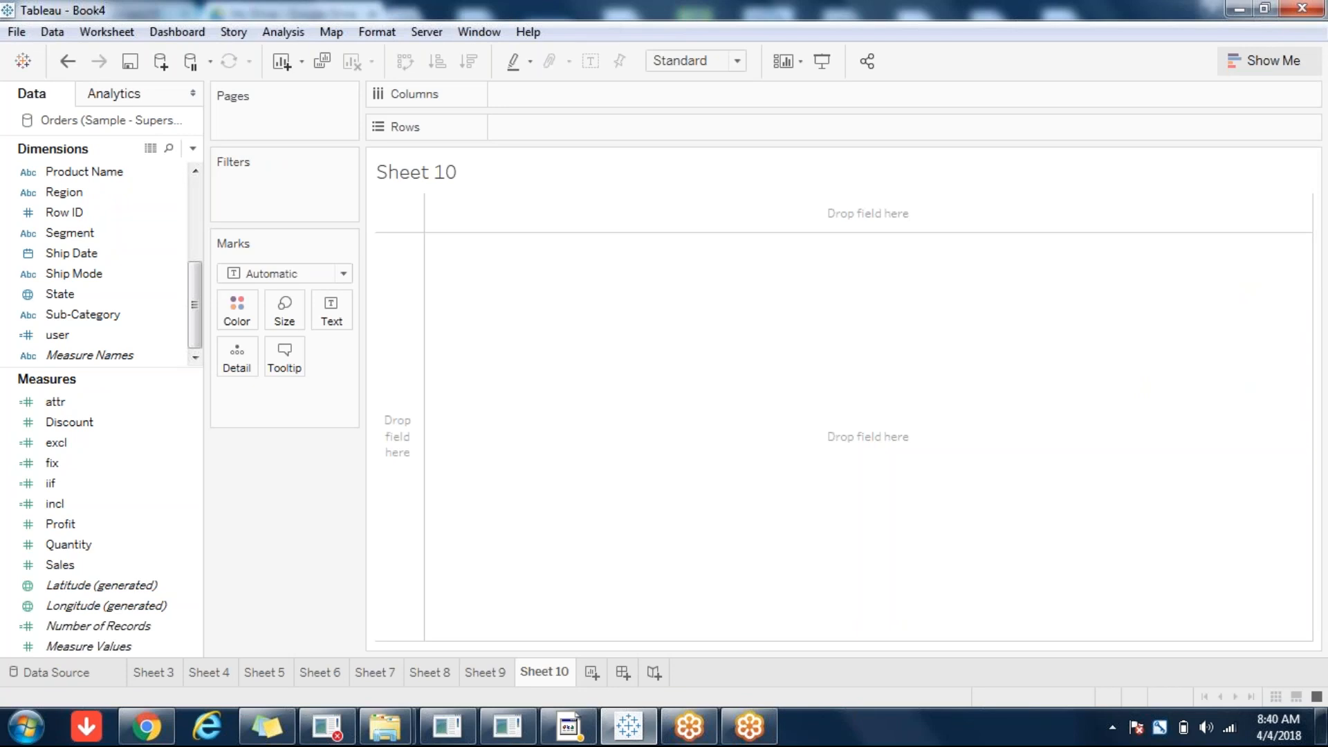
pyautogui.hotkey('ctrl', '1')
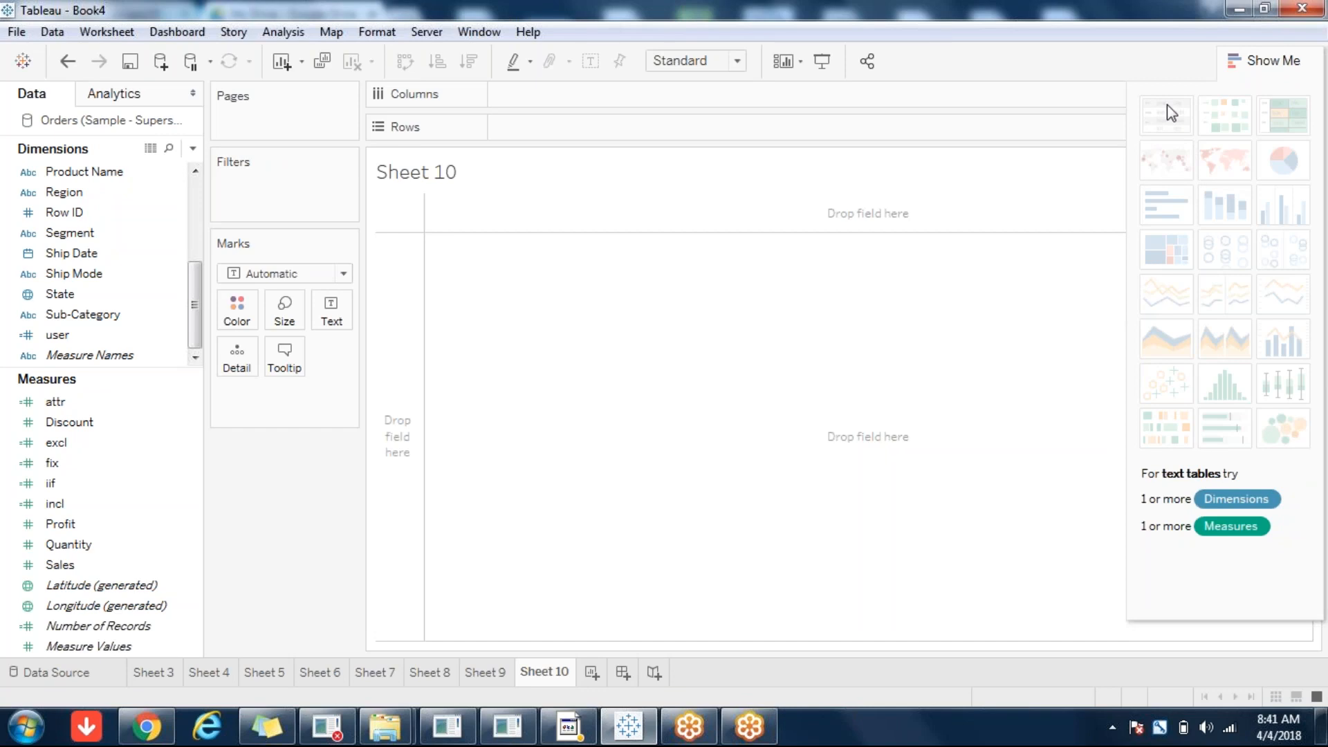
pyautogui.click(1292, 64)
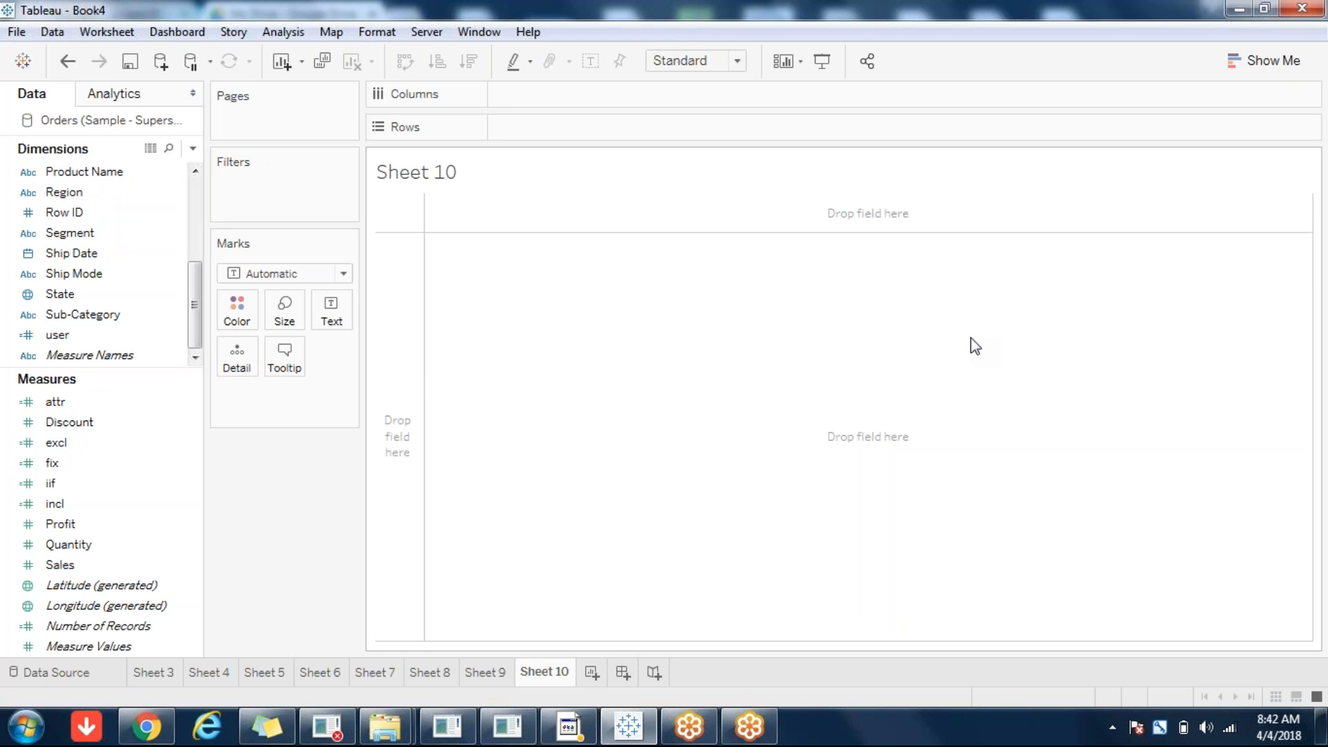
pyautogui.click(1251, 60)
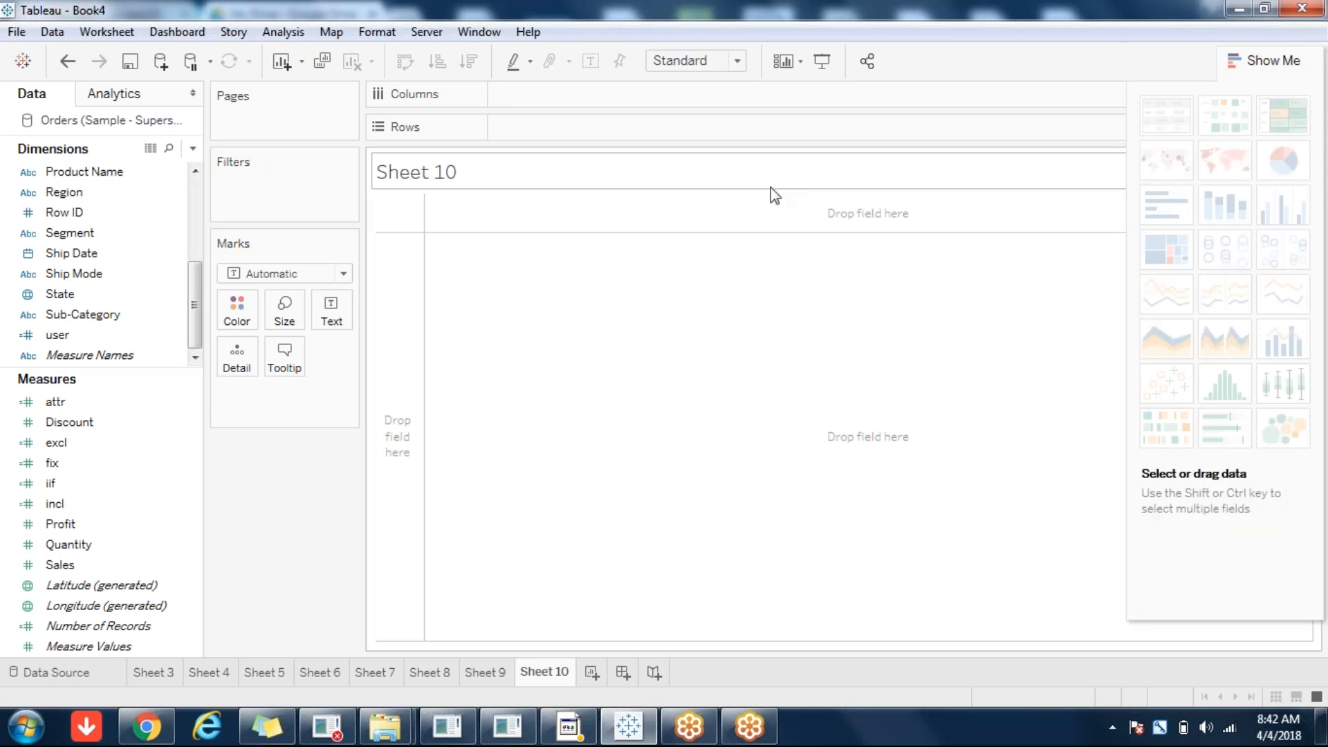
pyautogui.click(332, 33)
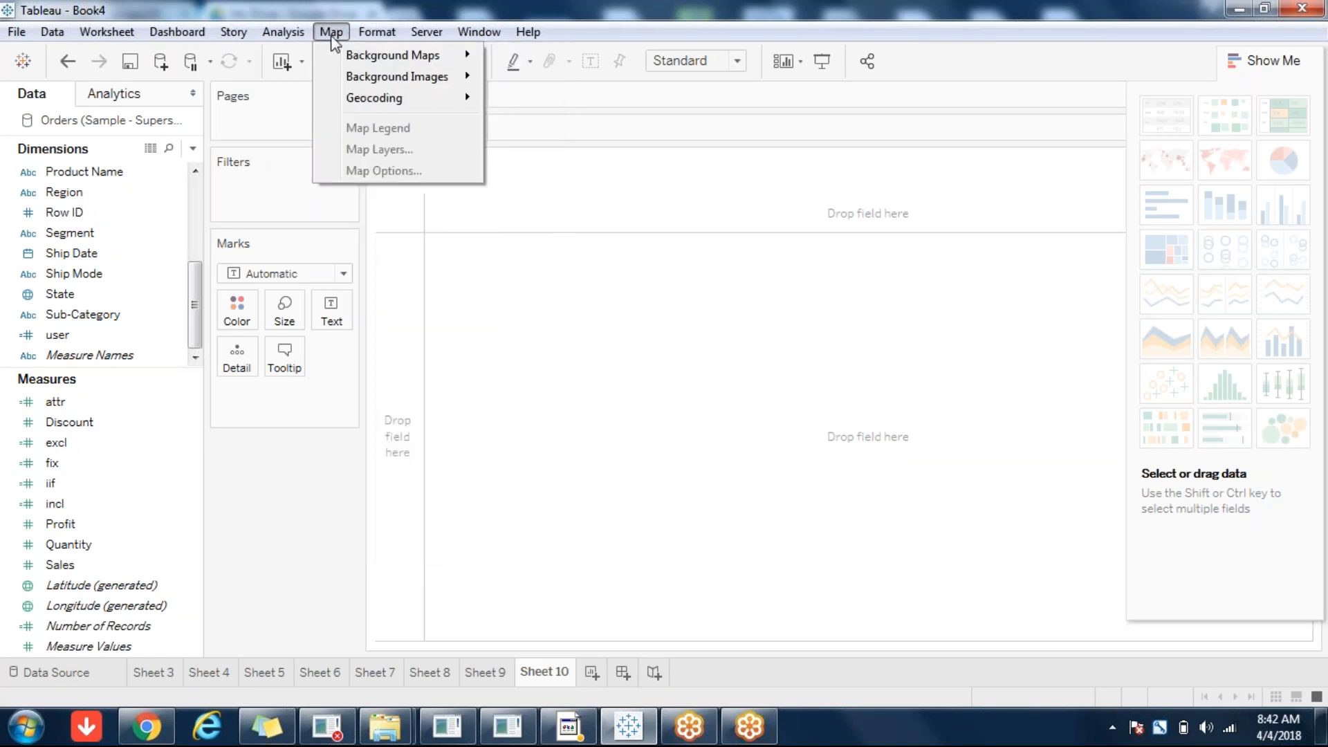
pyautogui.click(599, 257)
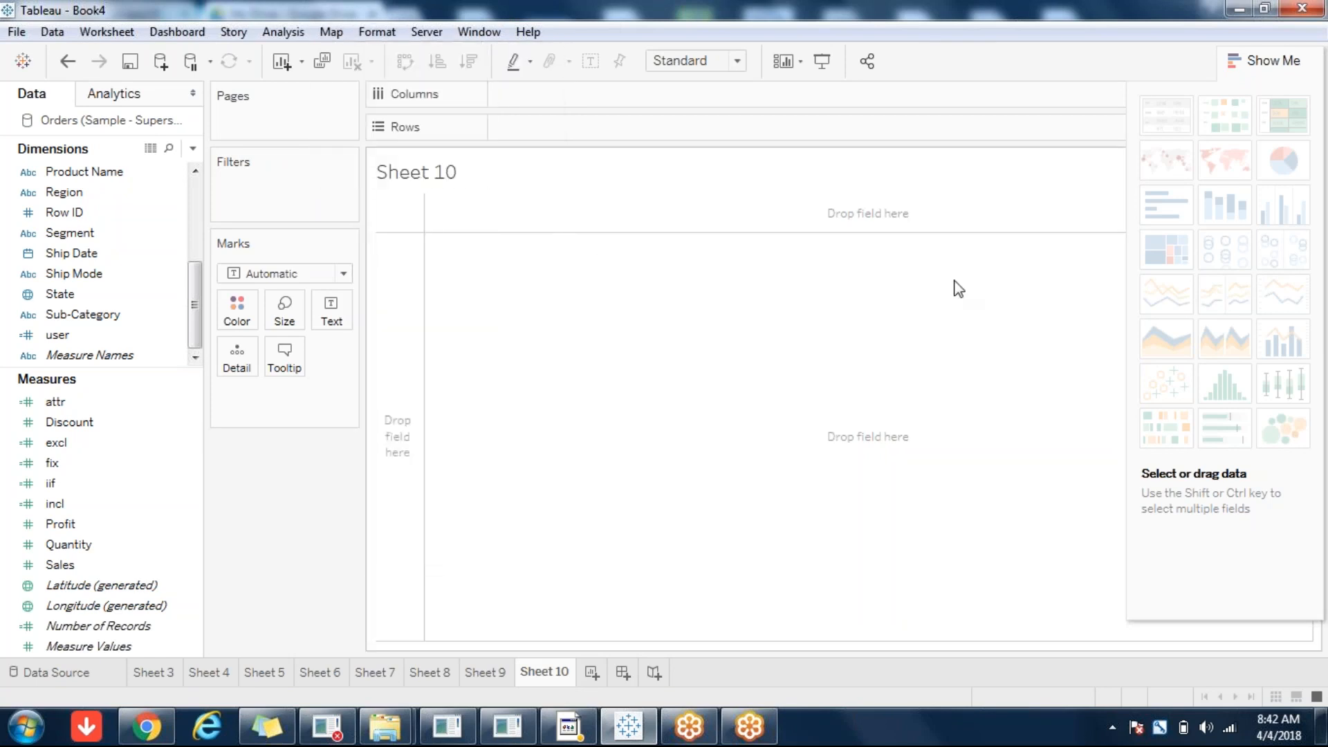
pyautogui.click(1260, 69)
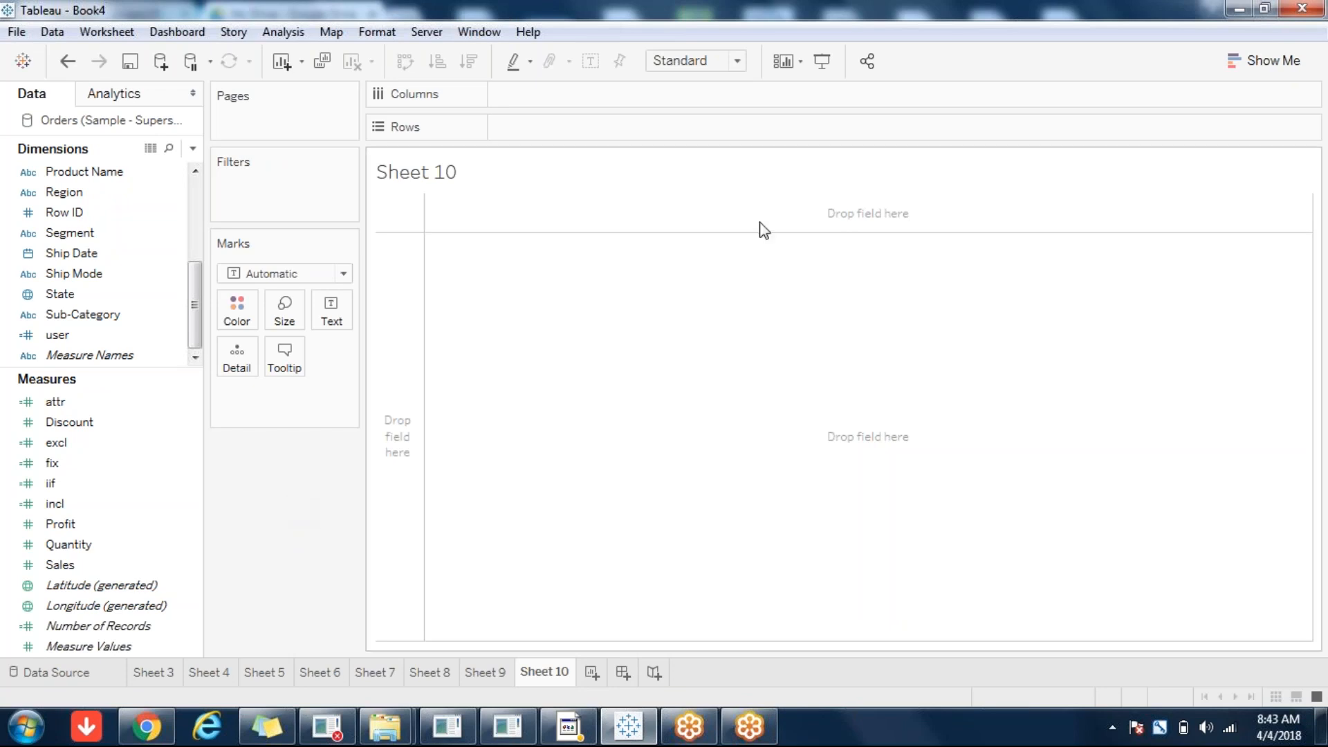
pyautogui.click(1264, 61)
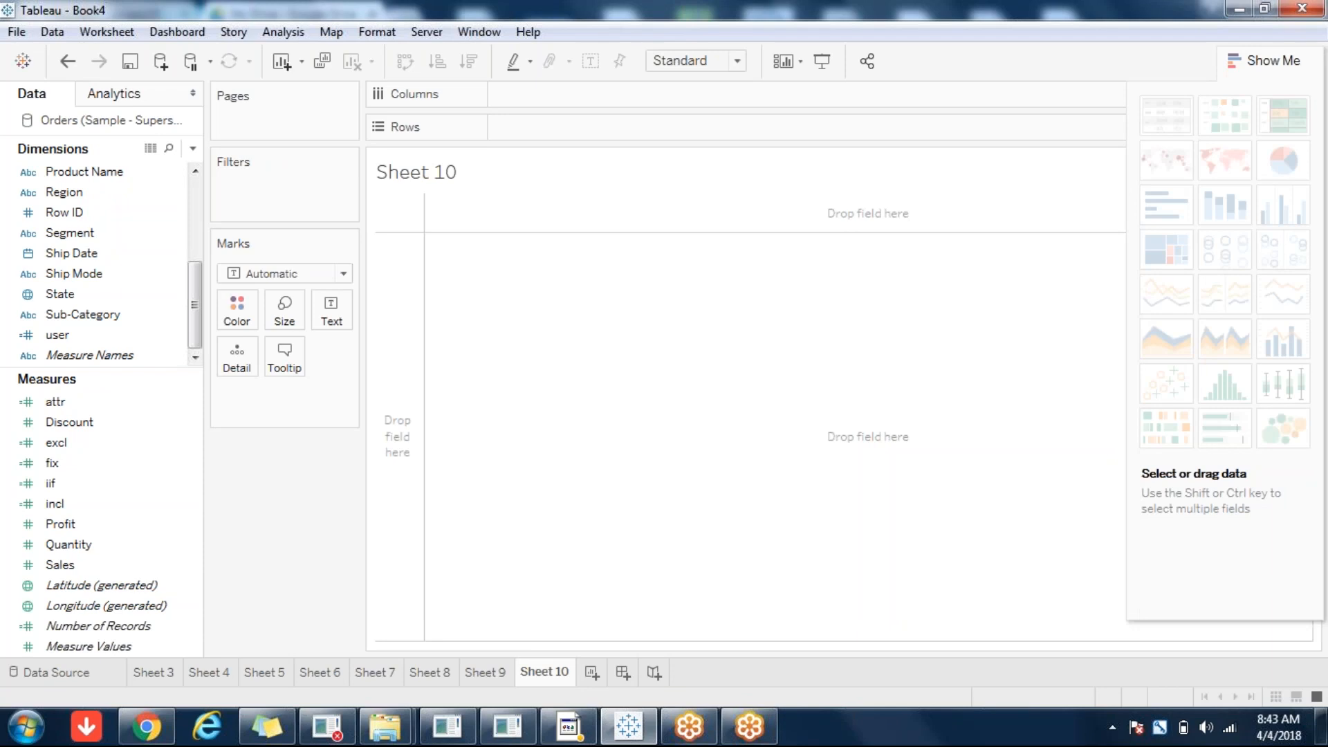
pyautogui.click(1253, 64)
pyautogui.click(1253, 64)
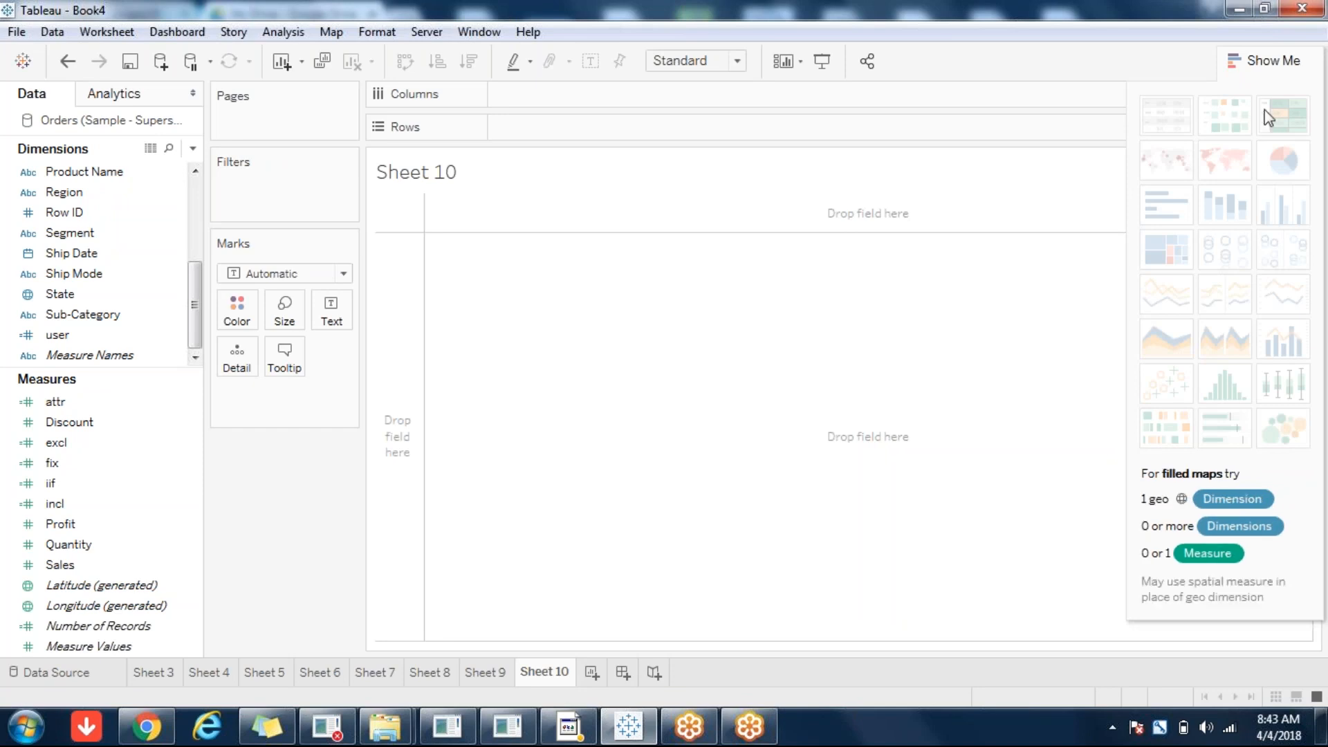
pyautogui.click(1268, 64)
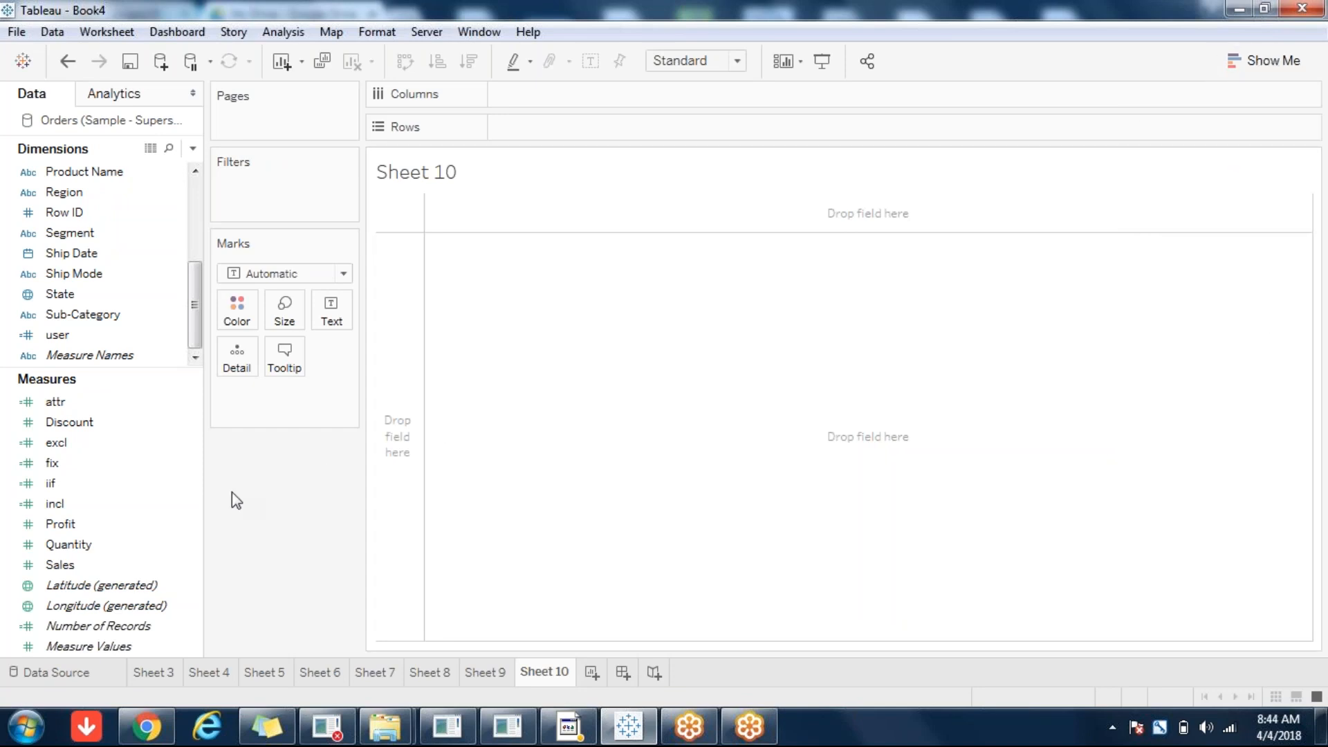
# Build a text table on Sheet 10 with Sub-Category on the rows and Sales and Profit as the values
pyautogui.click(100, 317)
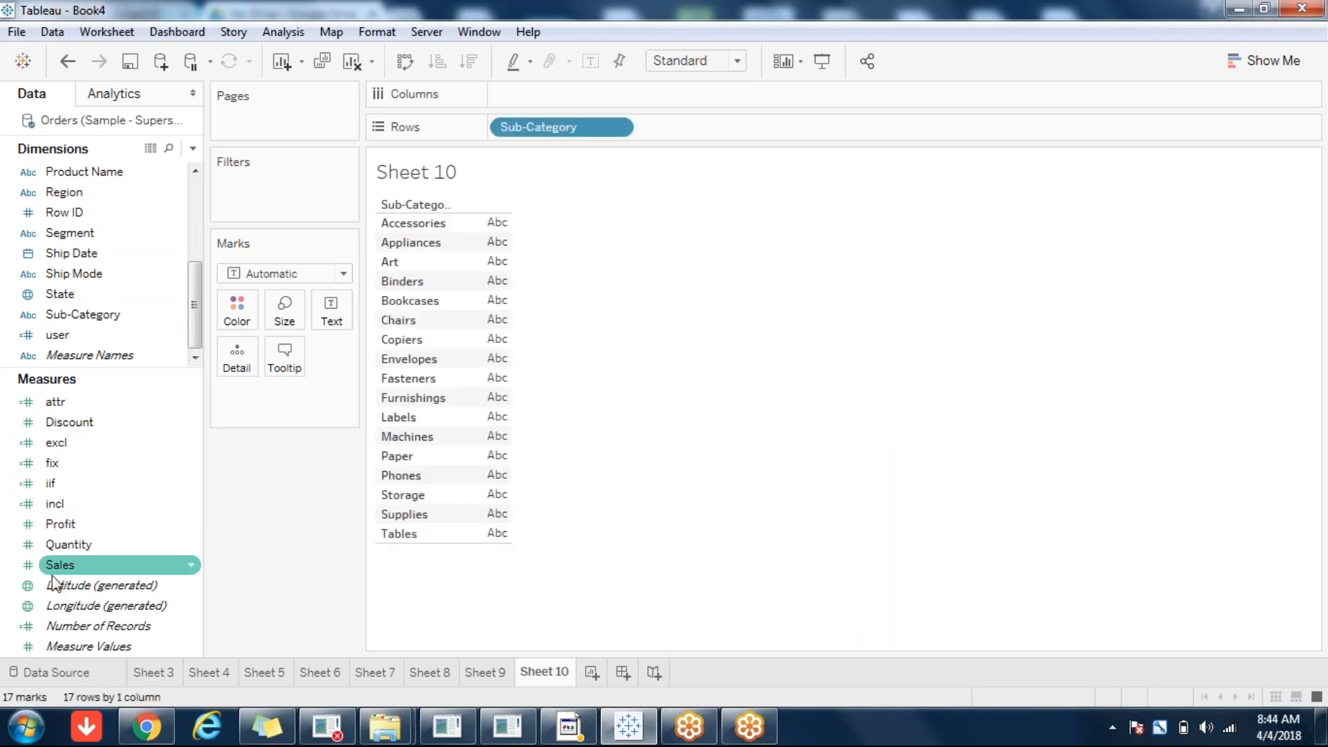
pyautogui.click(70, 569)
pyautogui.click(88, 528)
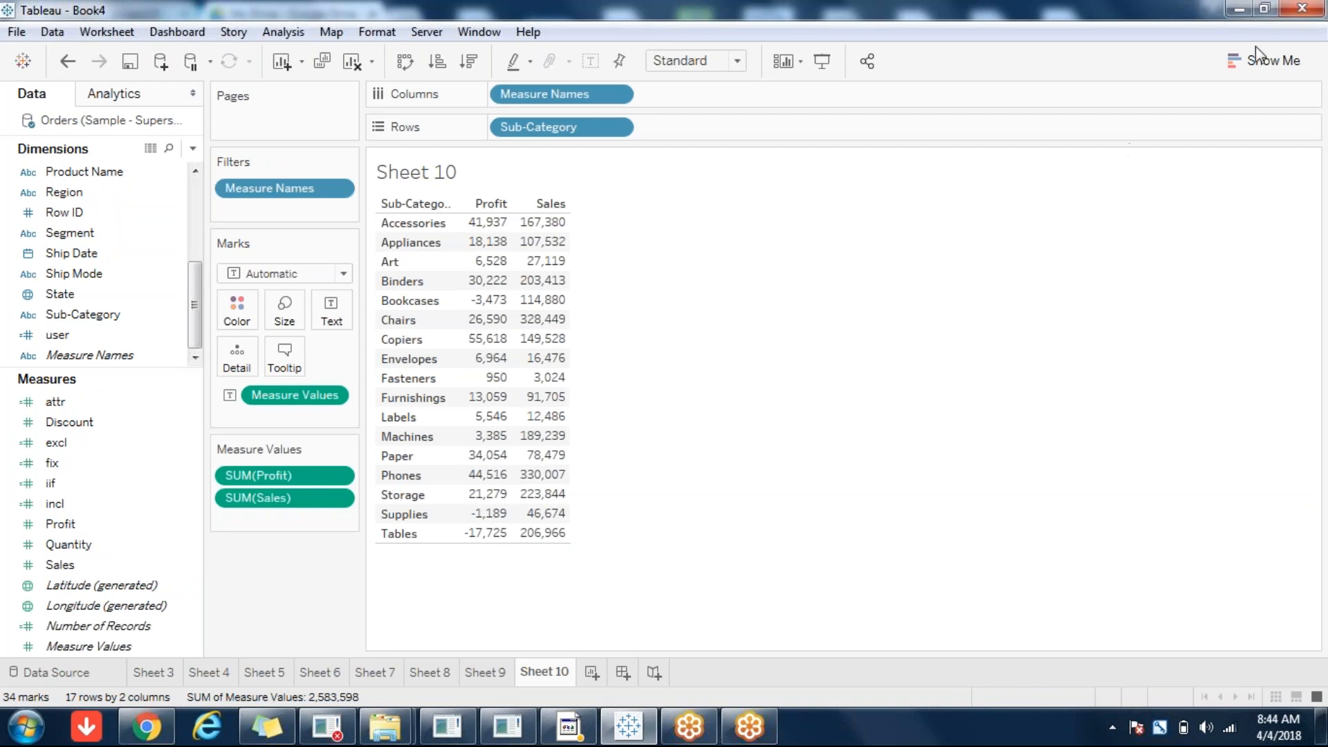
# Convert the Sub-Category table into a treemap with Show Me and inspect the details of its rectangles
pyautogui.click(1277, 61)
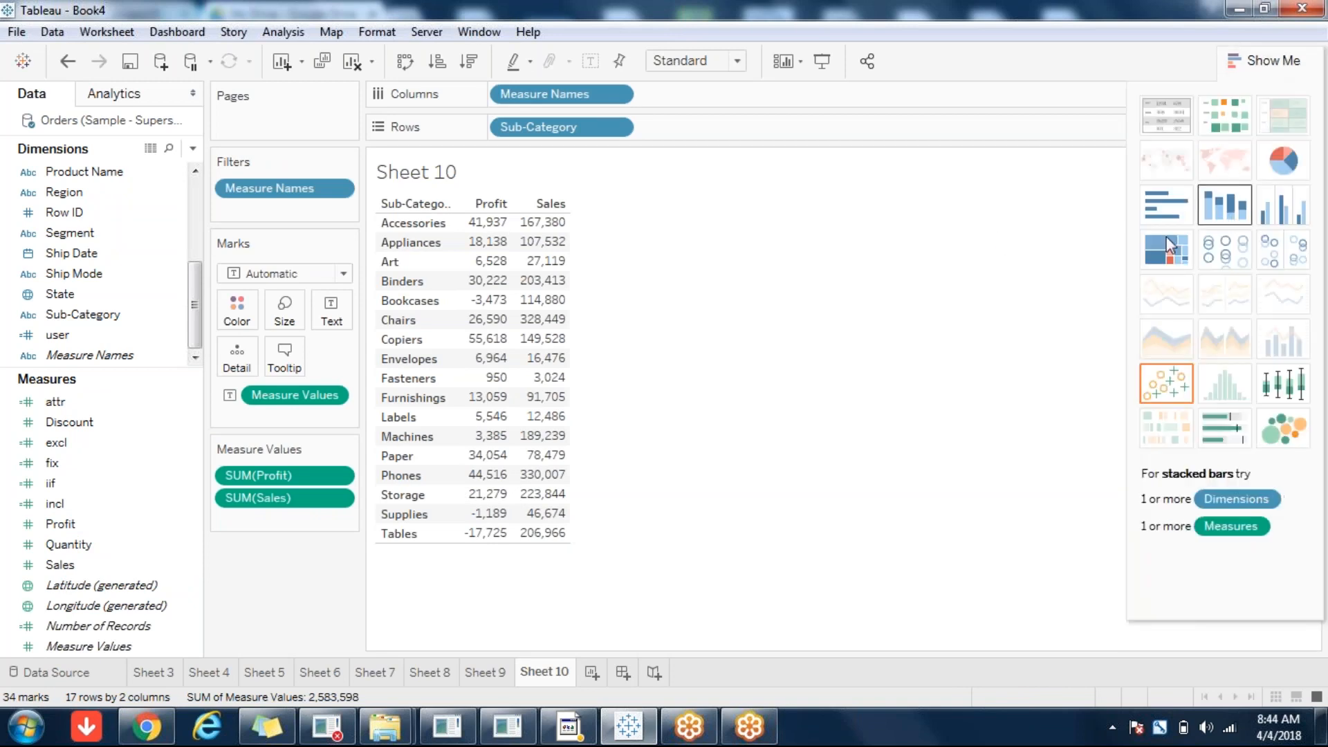
pyautogui.click(1164, 251)
pyautogui.click(1272, 47)
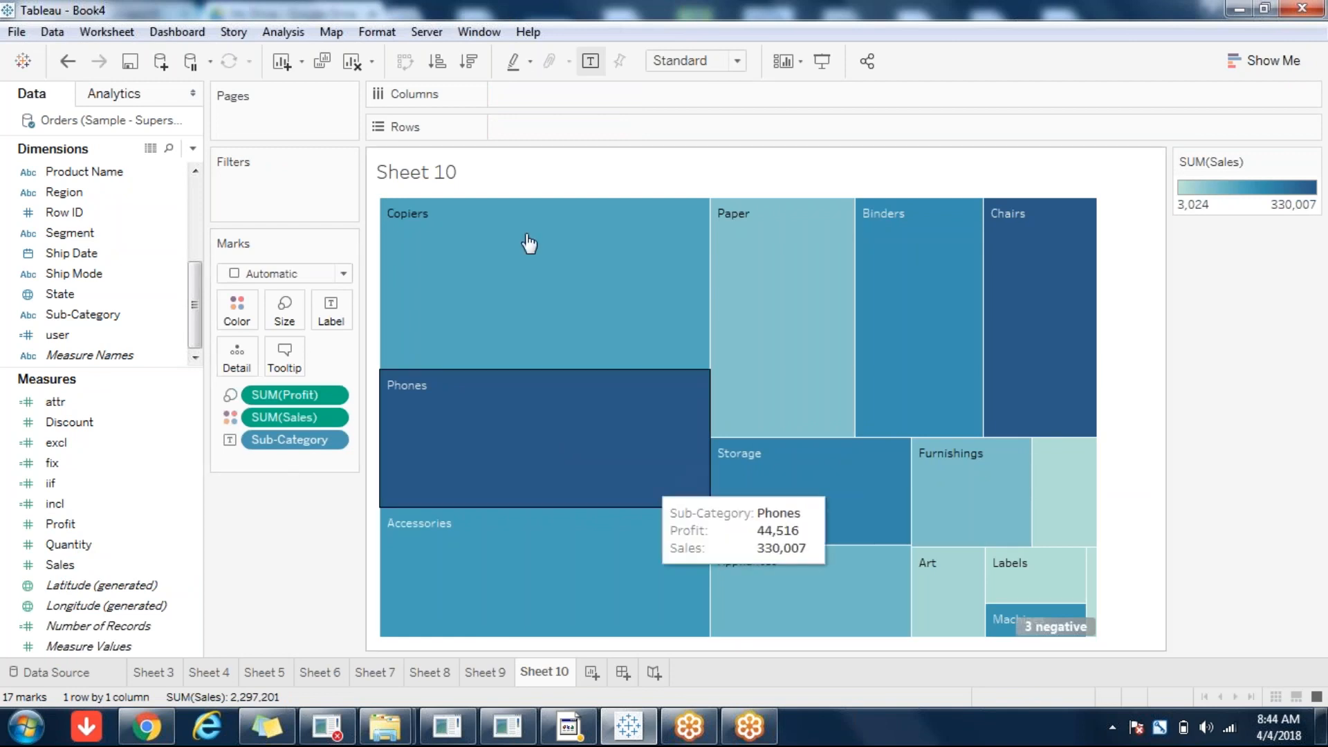
pyautogui.moveTo(772, 386)
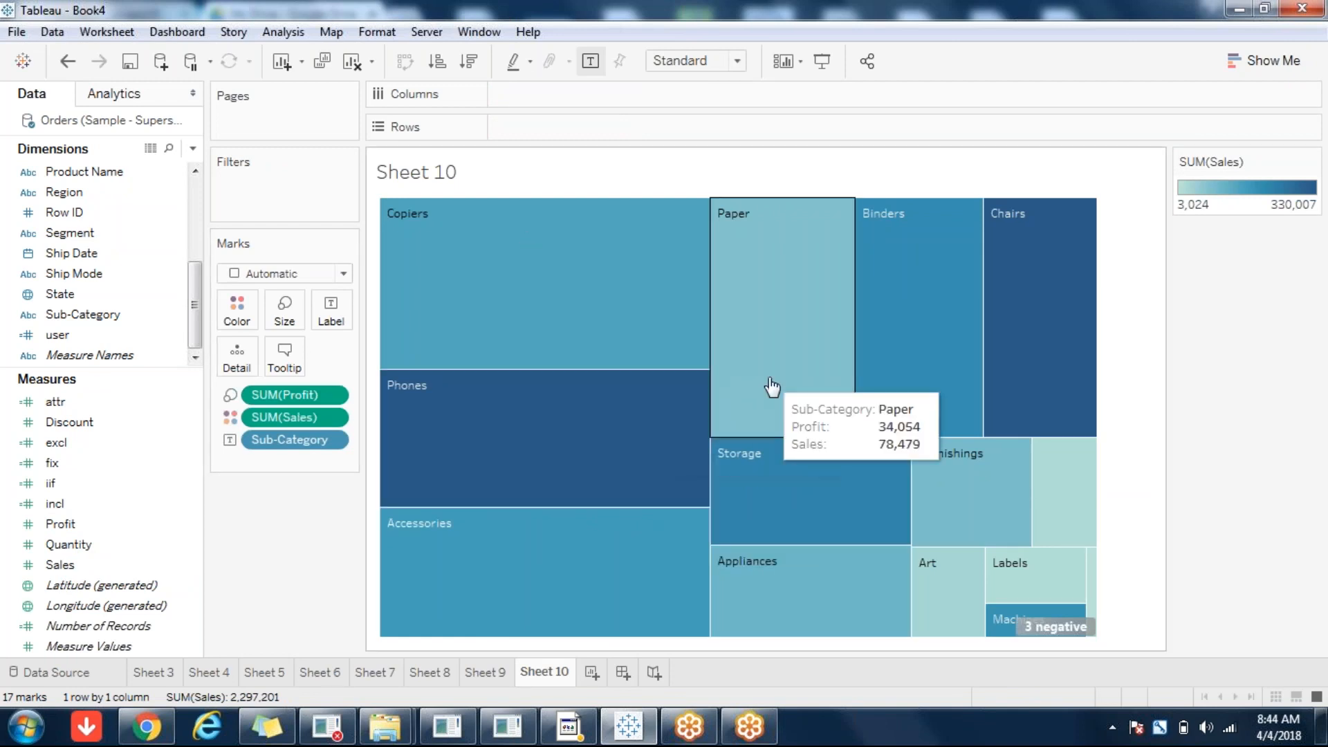
# Create a new worksheet and check which fields Show Me requires for heat maps
pyautogui.click(596, 681)
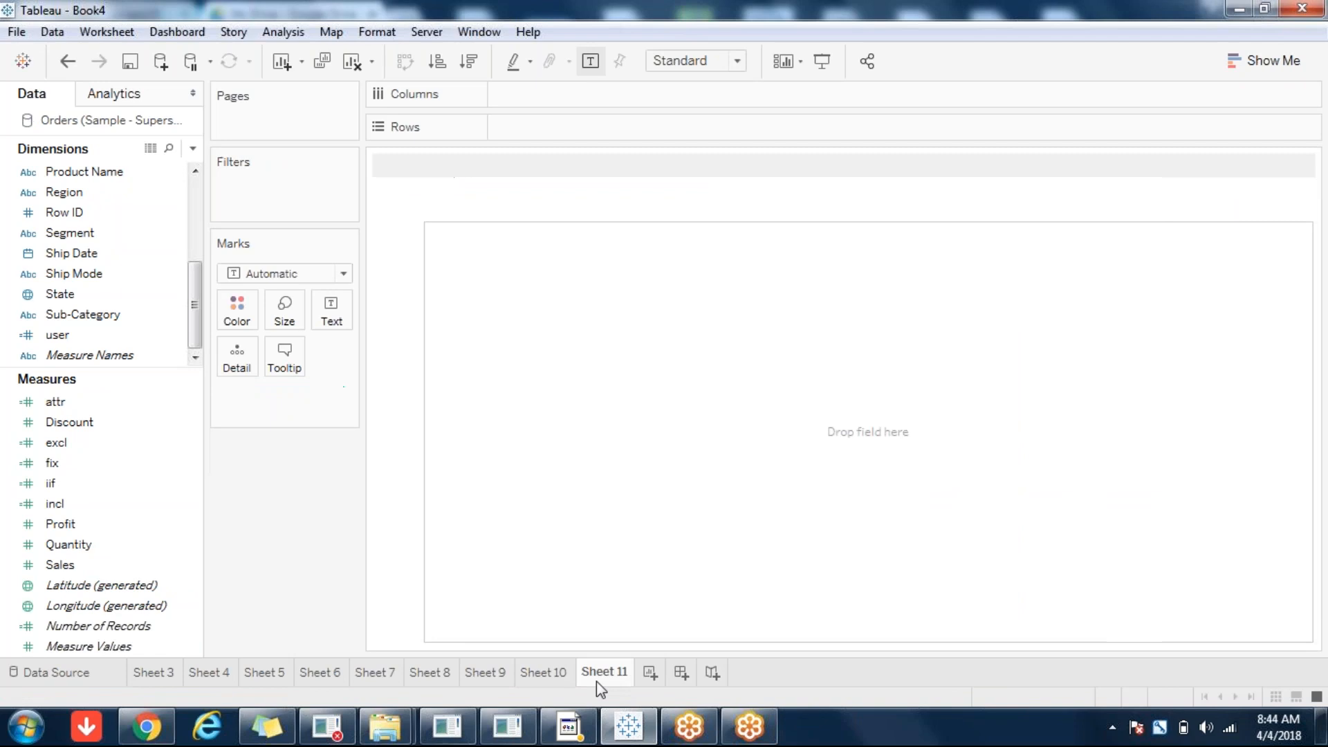
pyautogui.click(1264, 60)
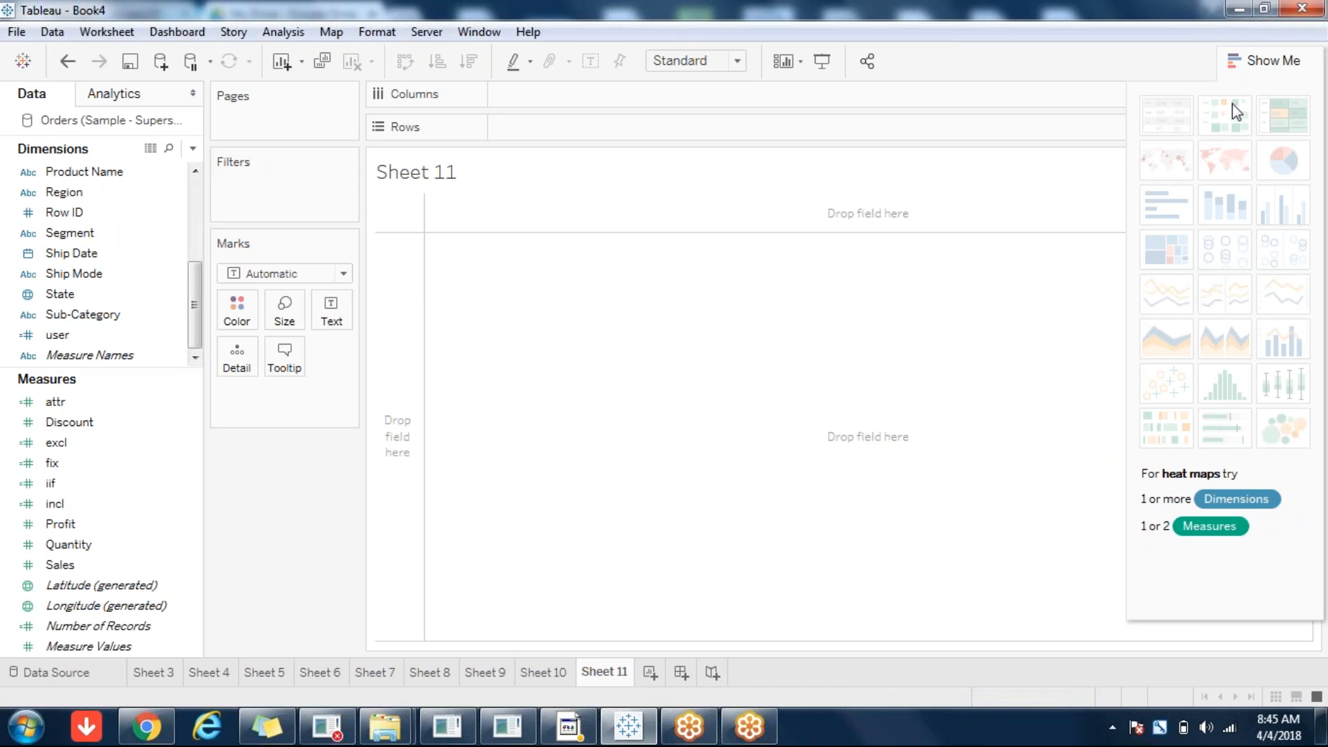
pyautogui.click(1256, 62)
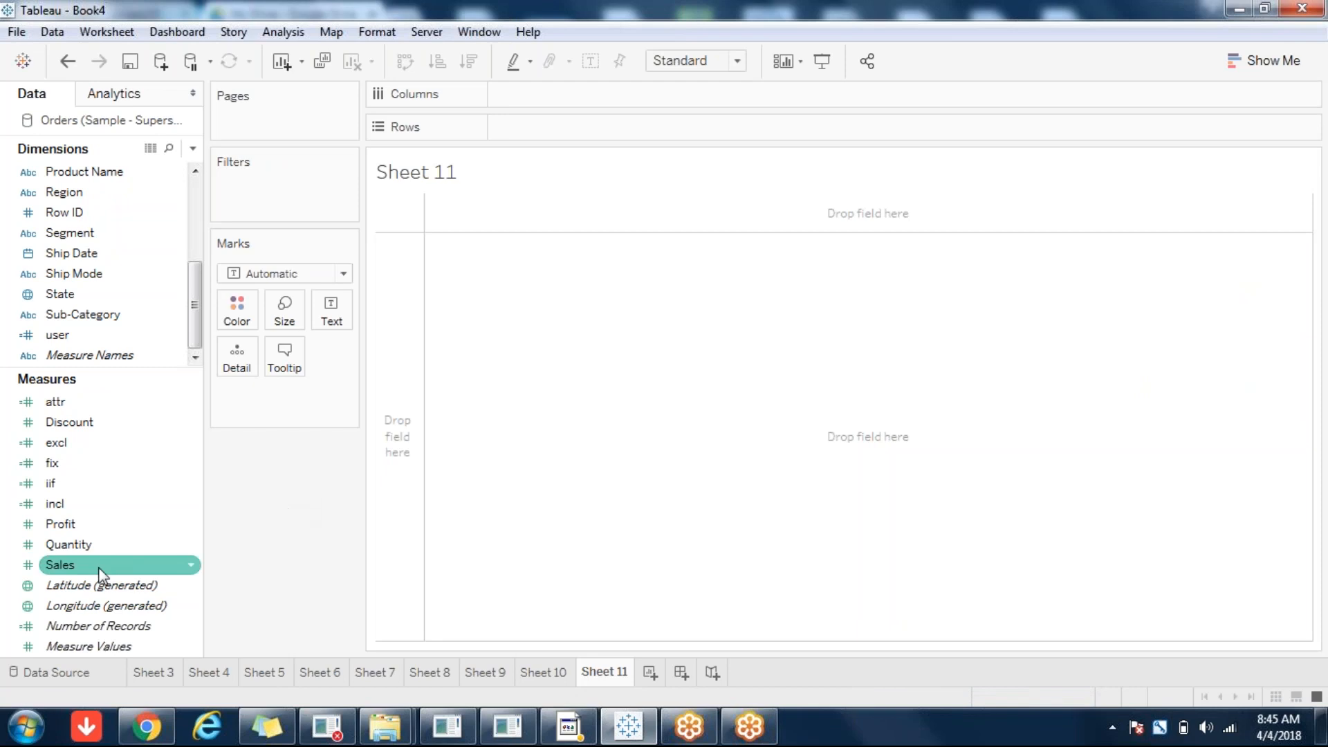
# Build a text table on Sheet 11 with Sub-Category on the rows and Sales and Profit as the values
pyautogui.doubleClick(82, 314)
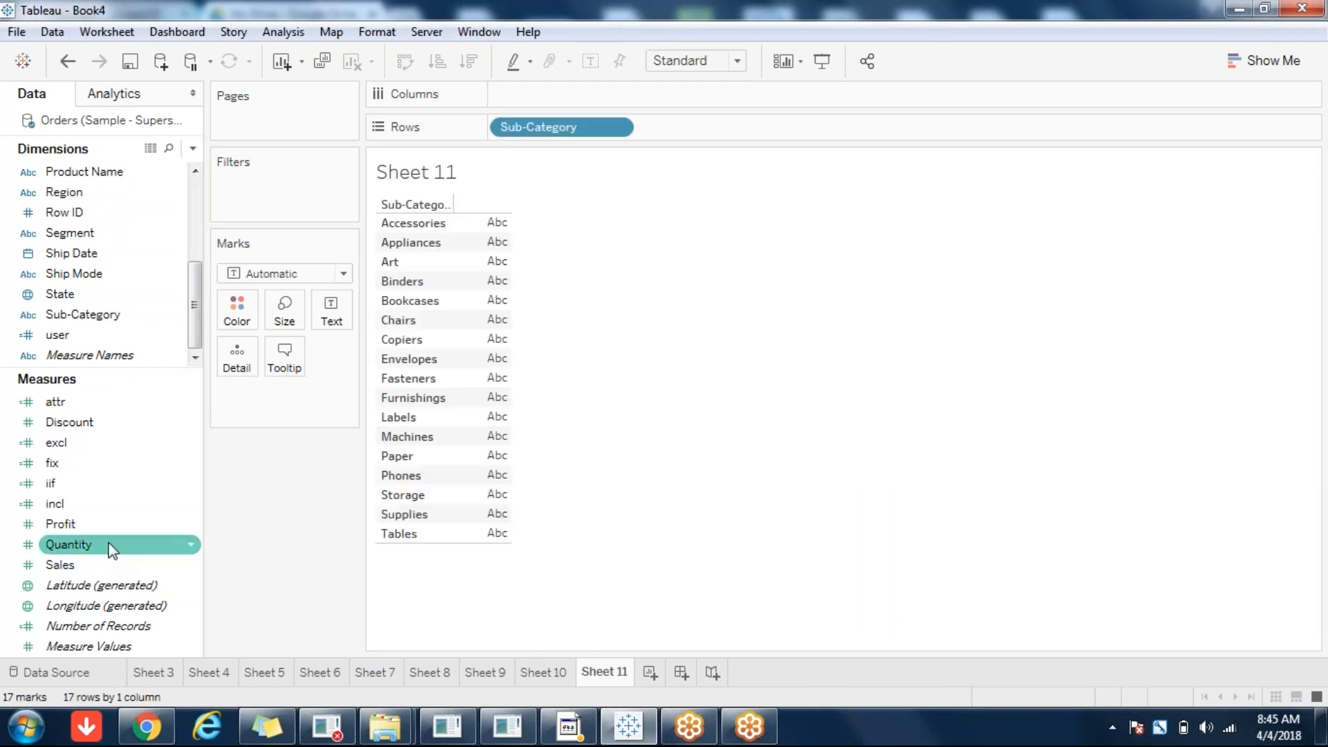
pyautogui.doubleClick(63, 564)
pyautogui.doubleClick(72, 529)
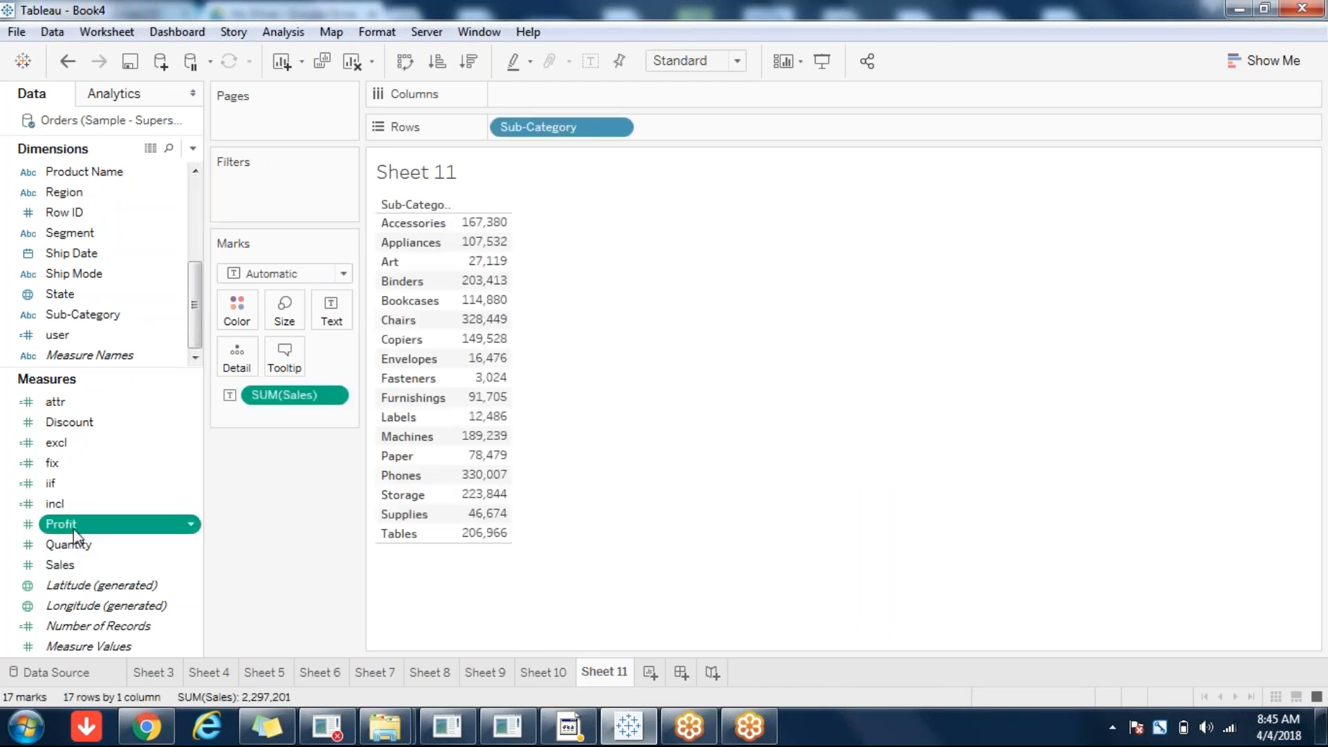
# Convert the Sheet 11 table into a heat map with Show Me and close the chart gallery
pyautogui.click(1266, 61)
pyautogui.click(1225, 123)
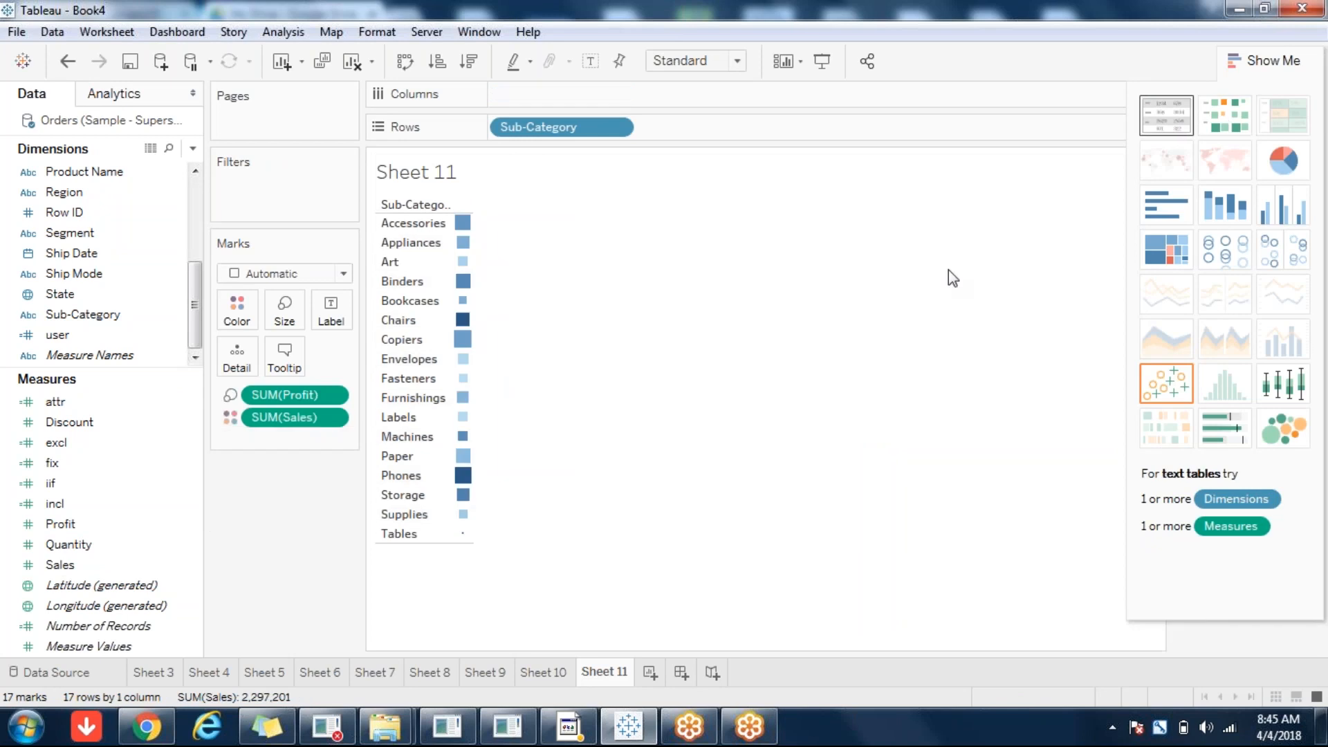
pyautogui.click(1243, 46)
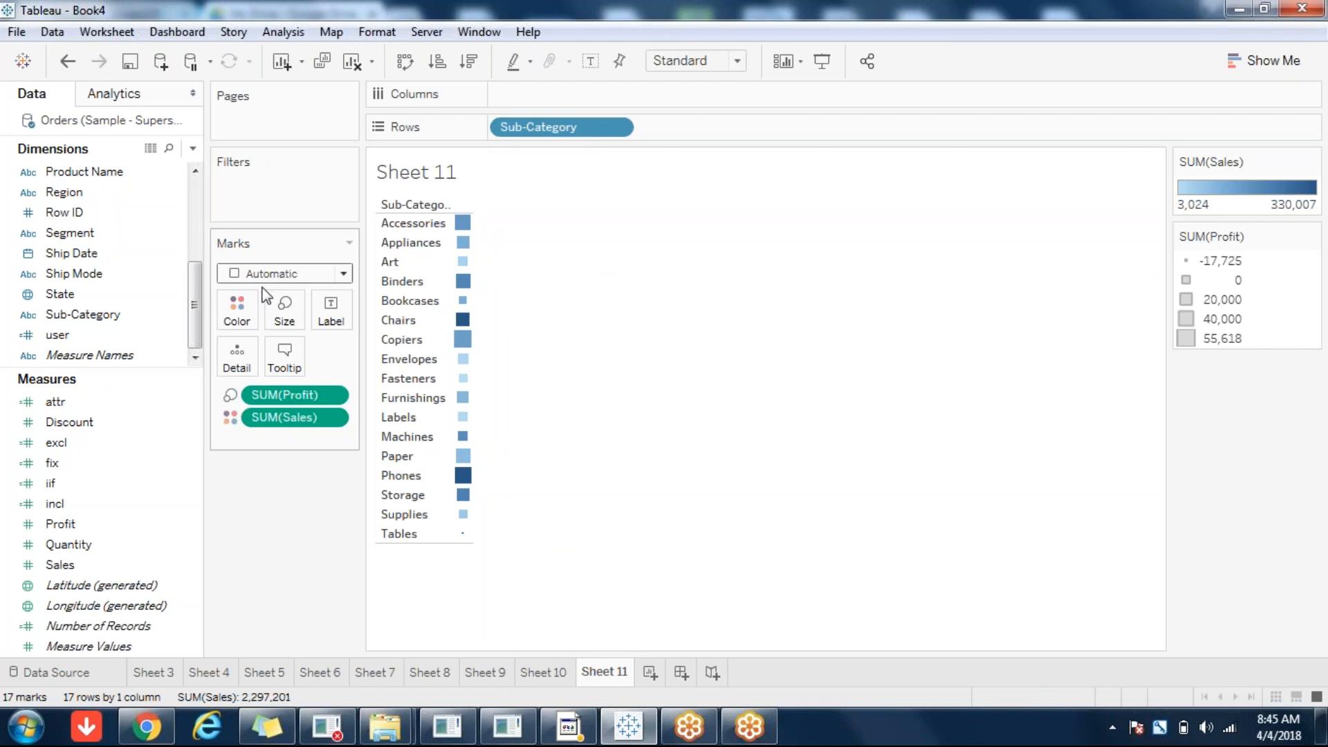
# Compare the treemap on Sheet 10 with the heat map on Sheet 11, including their mark settings
pyautogui.click(543, 672)
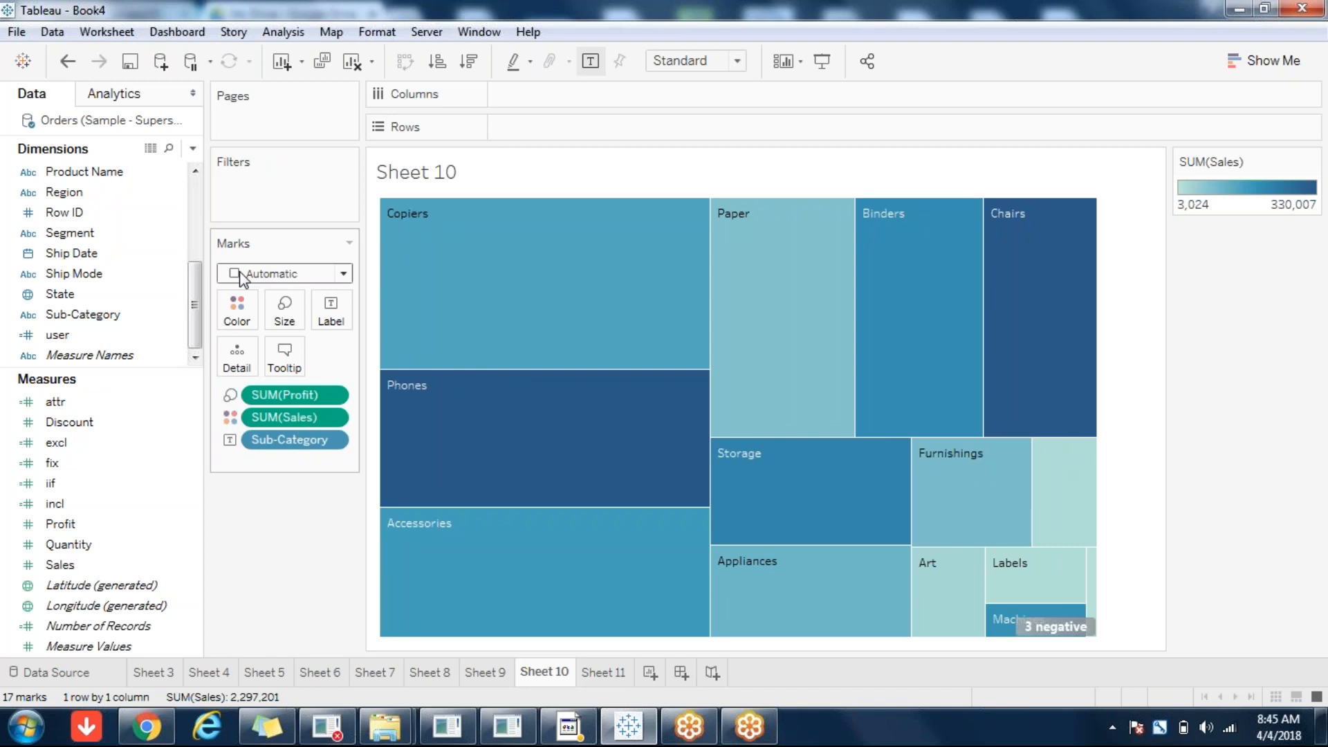
pyautogui.click(612, 680)
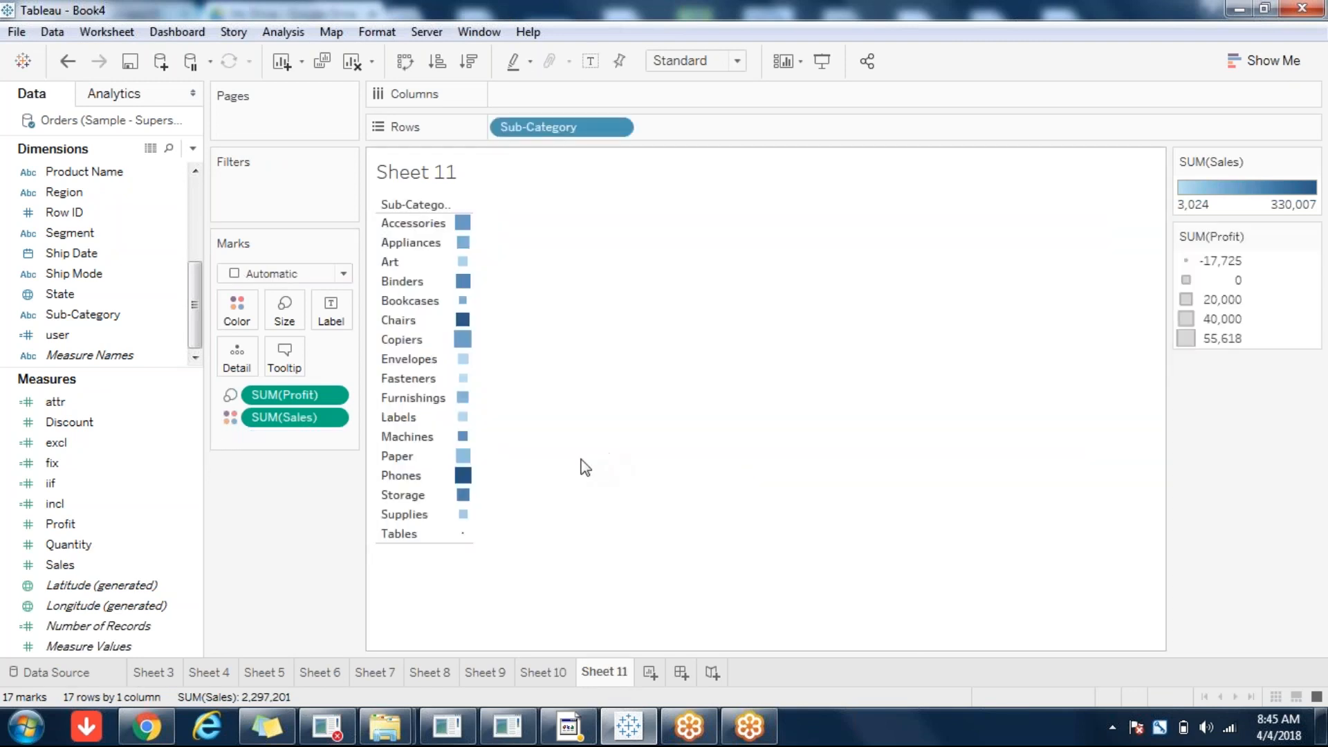
pyautogui.click(556, 670)
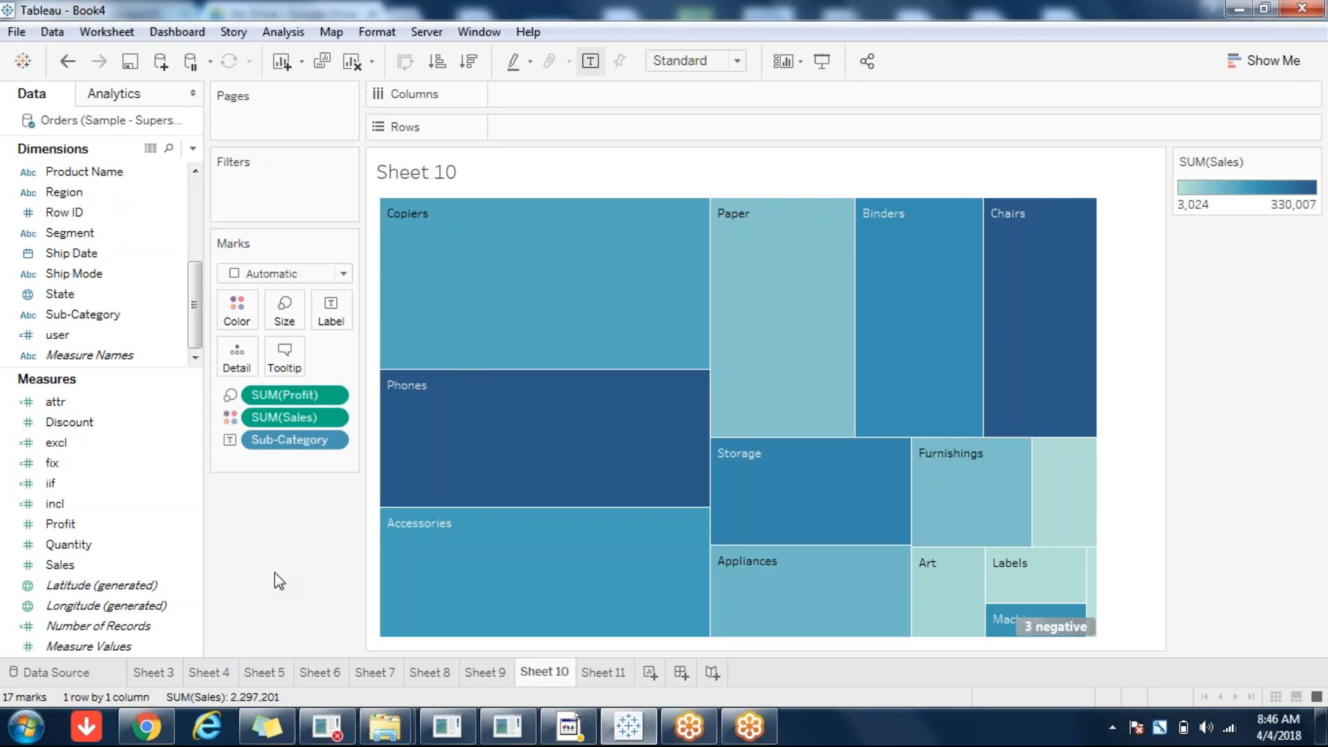
pyautogui.moveTo(550, 311)
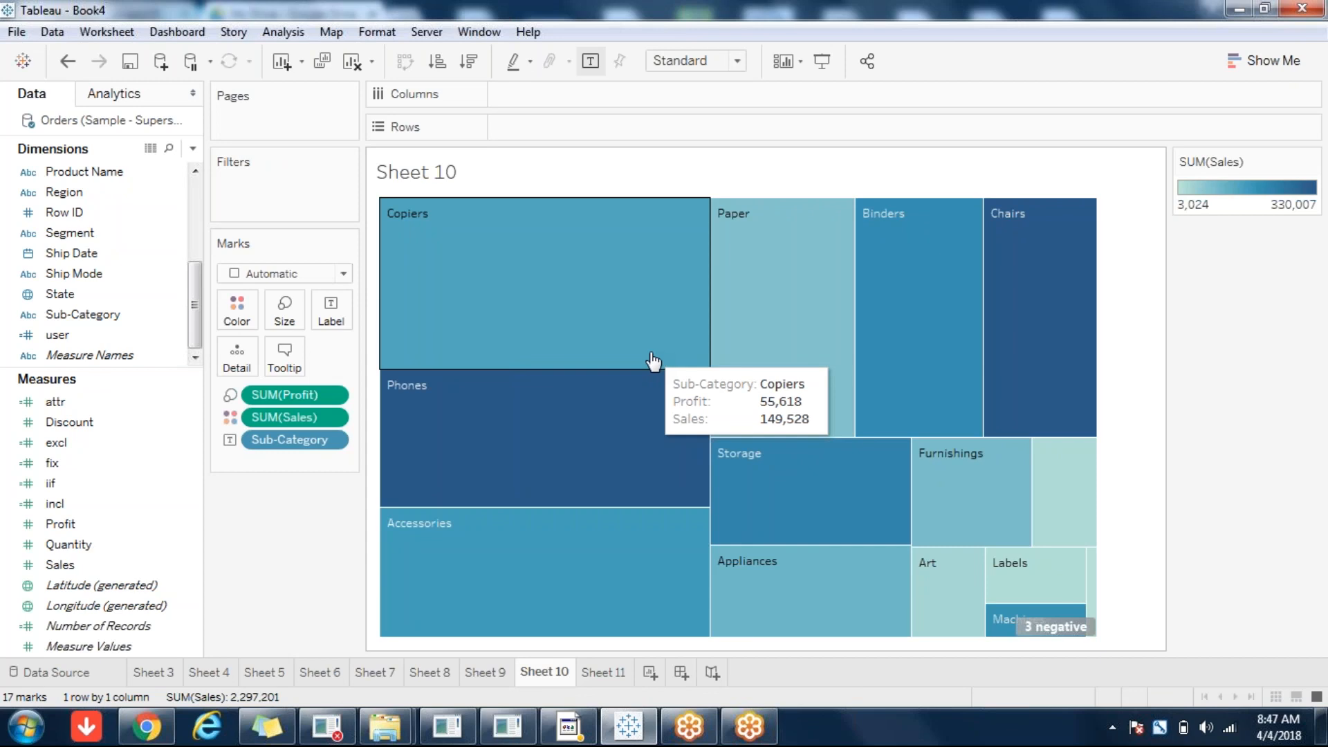
pyautogui.click(618, 675)
pyautogui.click(546, 674)
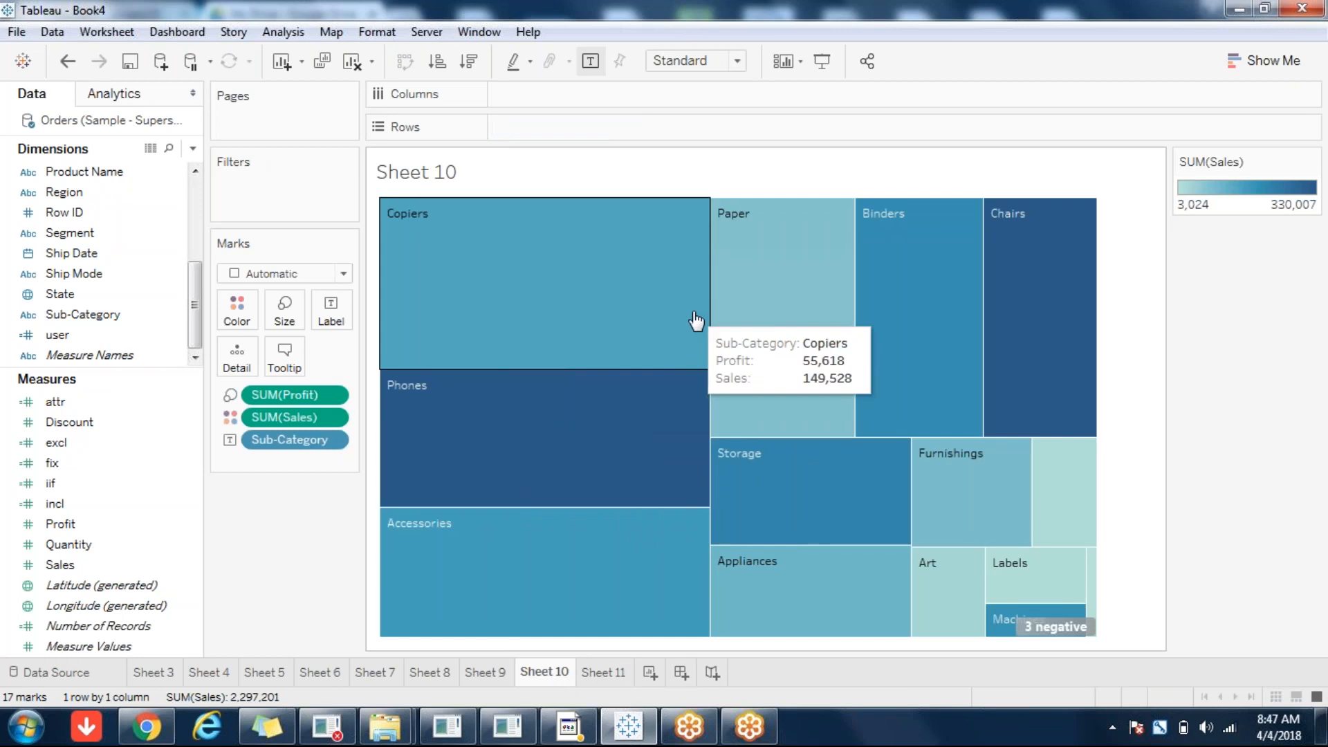
# Label the Sheet 10 treemap rectangles with Profit and Sales
pyautogui.click(175, 464)
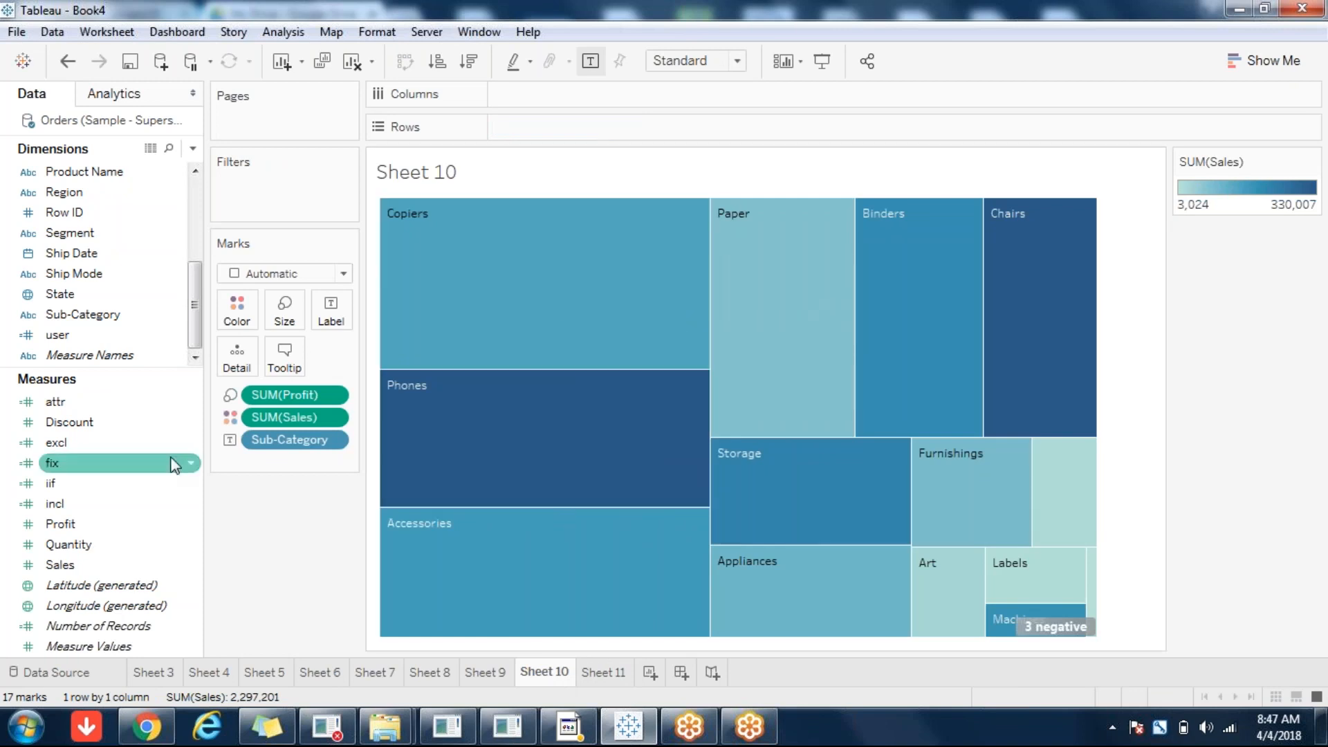
pyautogui.moveTo(78, 533); pyautogui.dragTo(330, 314)
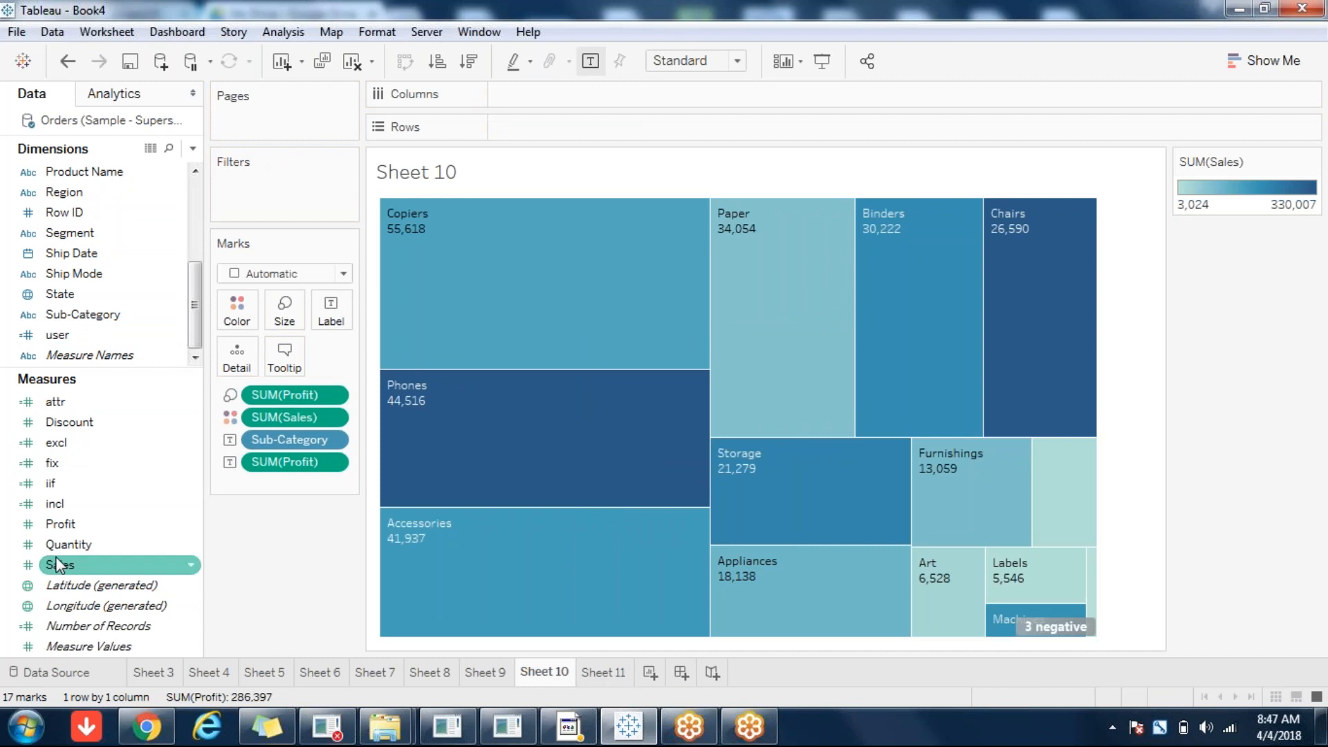
pyautogui.moveTo(58, 564); pyautogui.dragTo(331, 315)
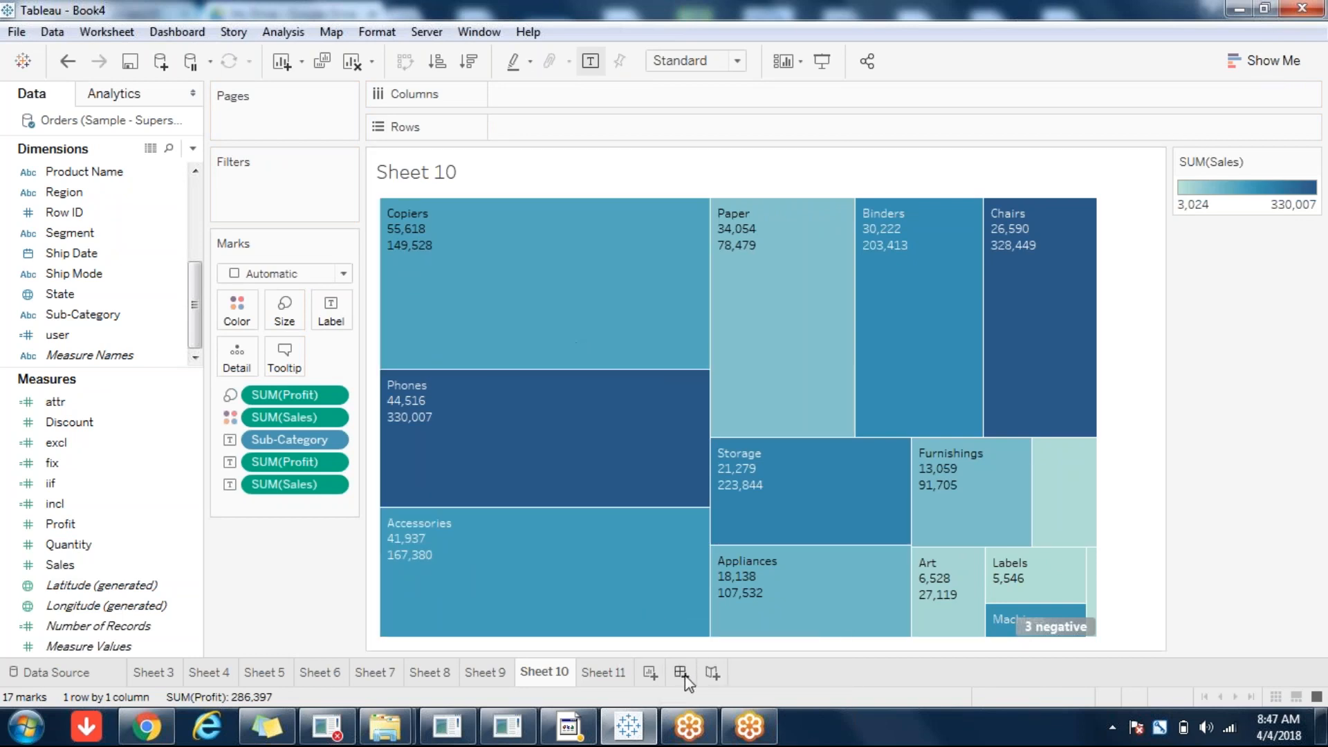
# Split the Sheet 11 heat map by year by adding Order Date to Columns
pyautogui.click(627, 676)
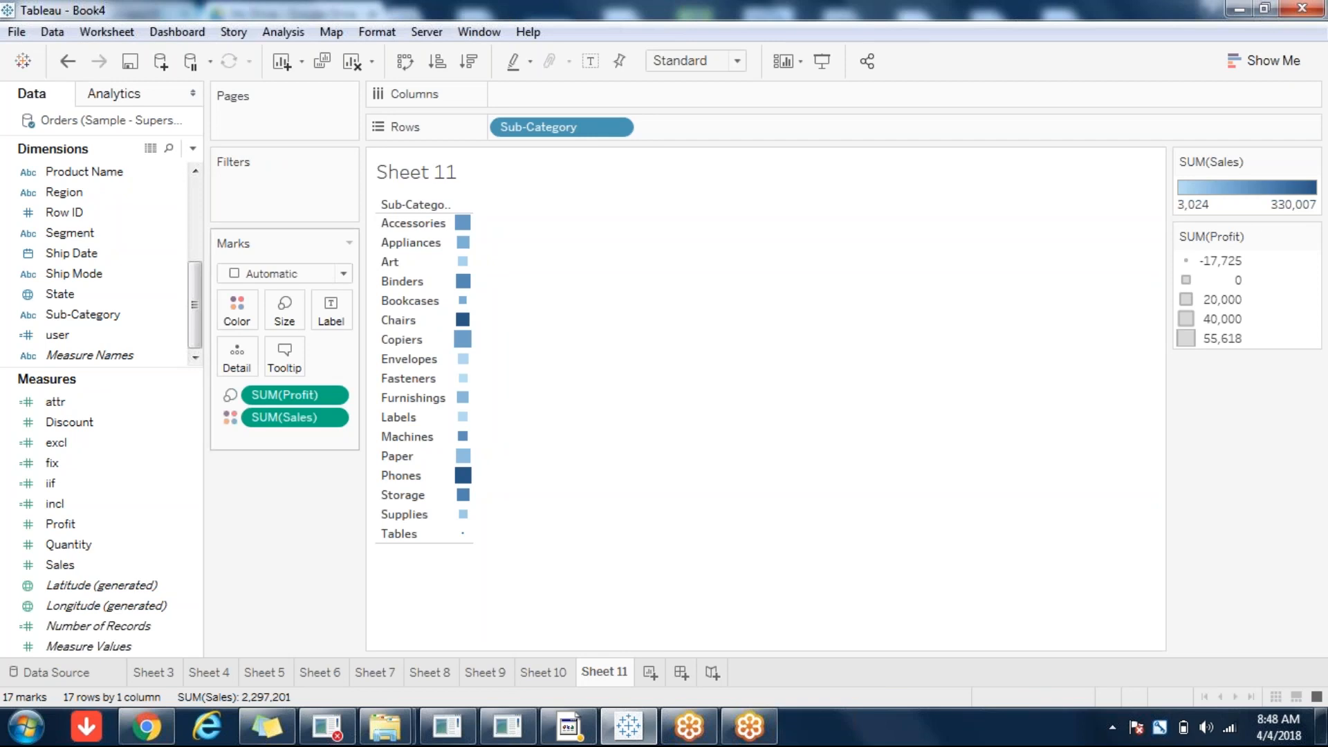
pyautogui.click(198, 205)
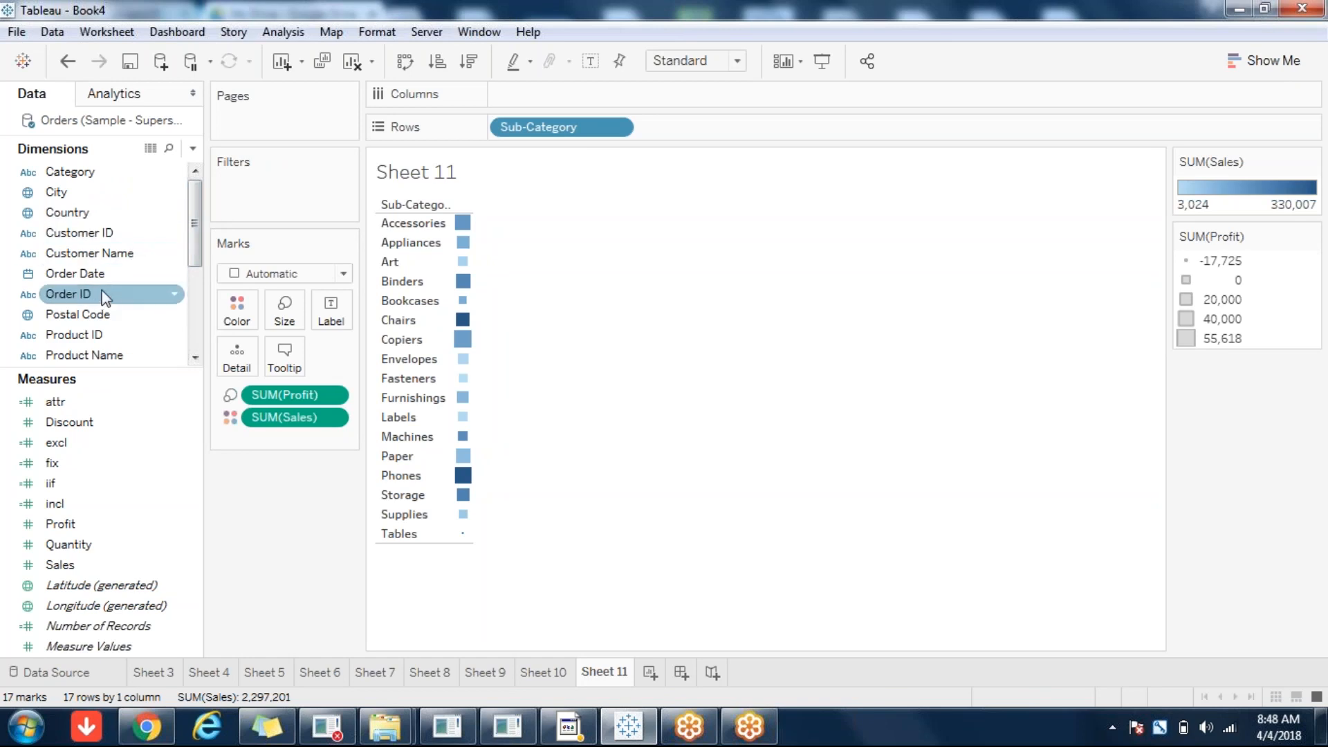
pyautogui.moveTo(89, 275)
pyautogui.mouseDown()
pyautogui.moveTo(512, 178)
pyautogui.moveTo(557, 98)
pyautogui.moveTo(498, 95)
pyautogui.mouseUp()
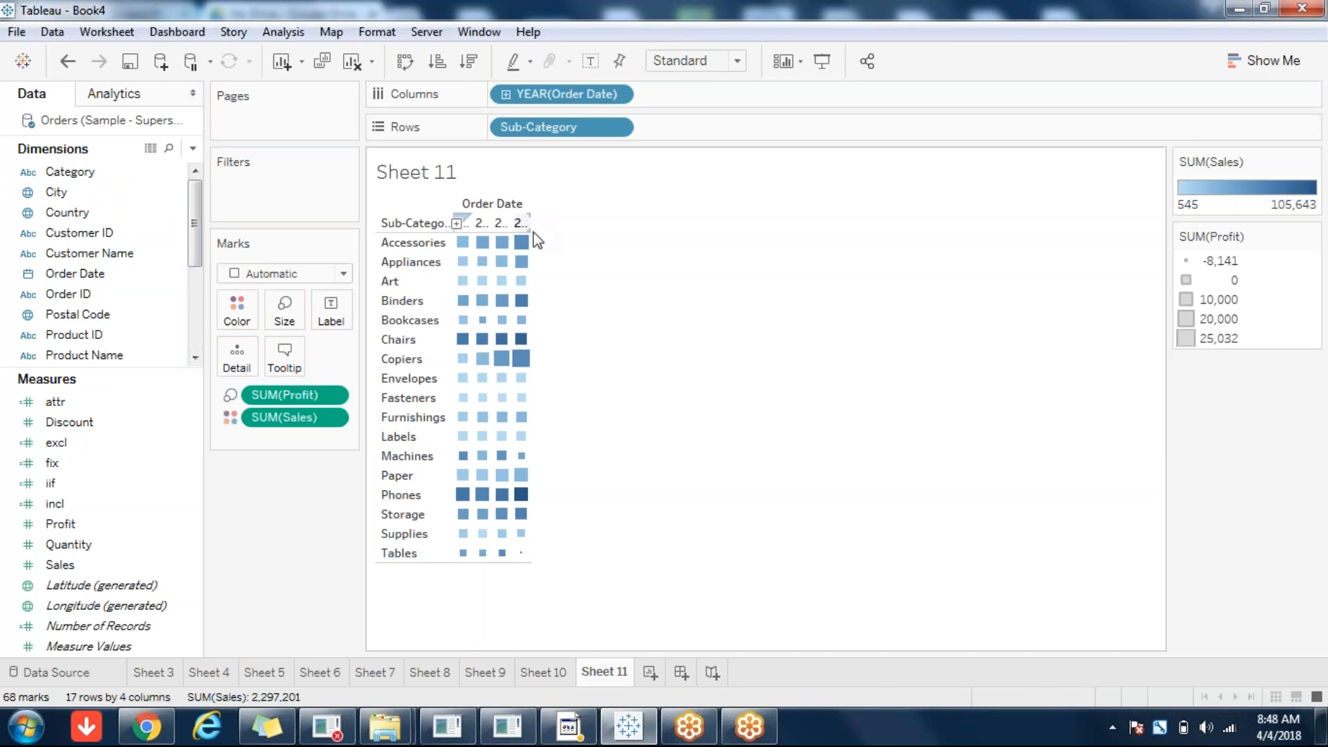
pyautogui.moveTo(536, 242)
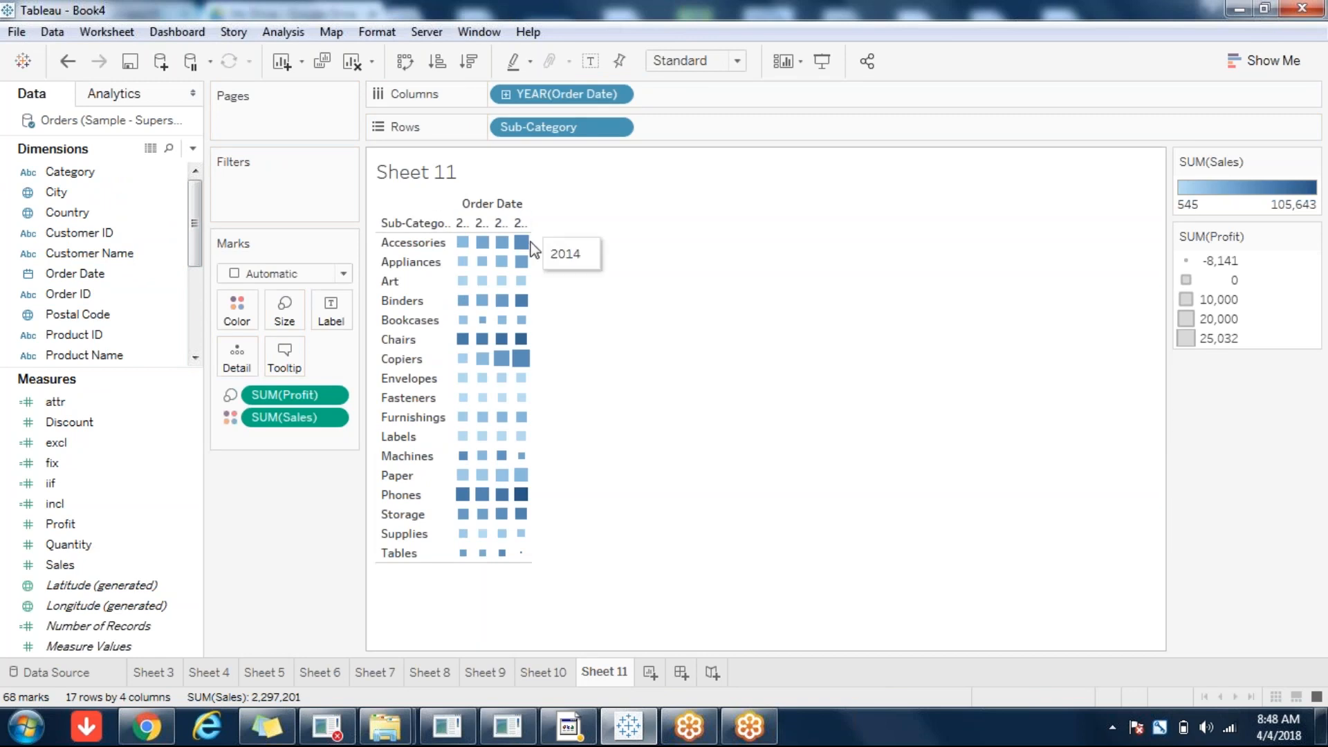
# Widen the year columns of the Sheet 11 heat map until the full year headers are readable
pyautogui.moveTo(540, 240); pyautogui.dragTo(640, 240)
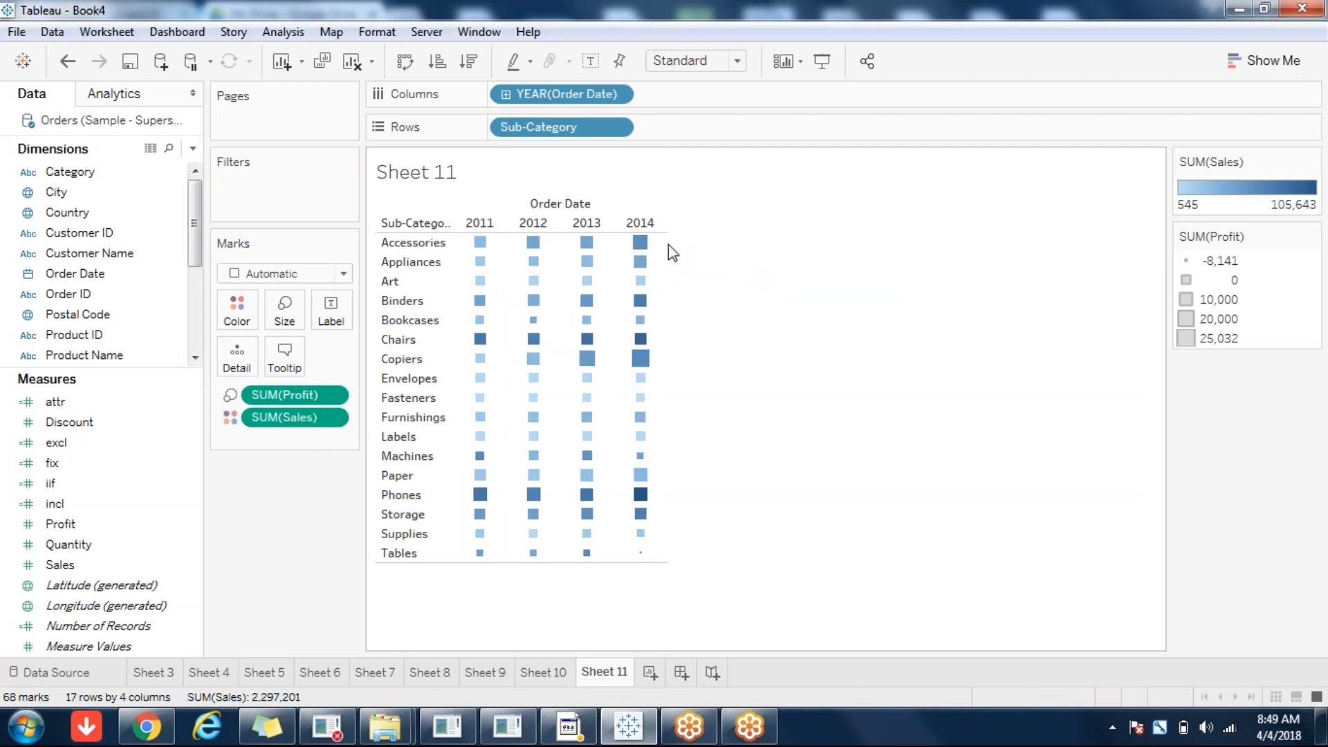
pyautogui.moveTo(668, 242); pyautogui.dragTo(778, 240)
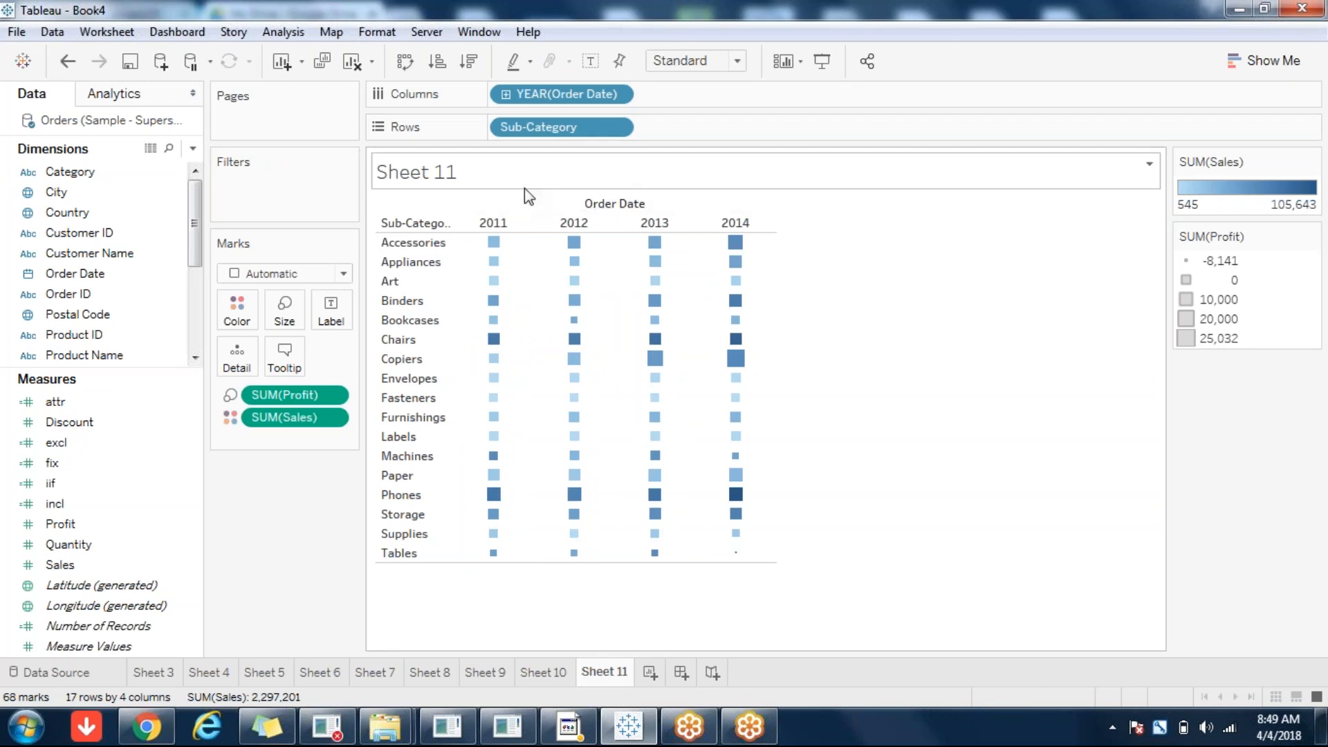
# Examine Profit and Sales of the heat map marks across the years, including Accessories, Copiers, Machines, Tables and Phones
pyautogui.moveTo(493, 320)
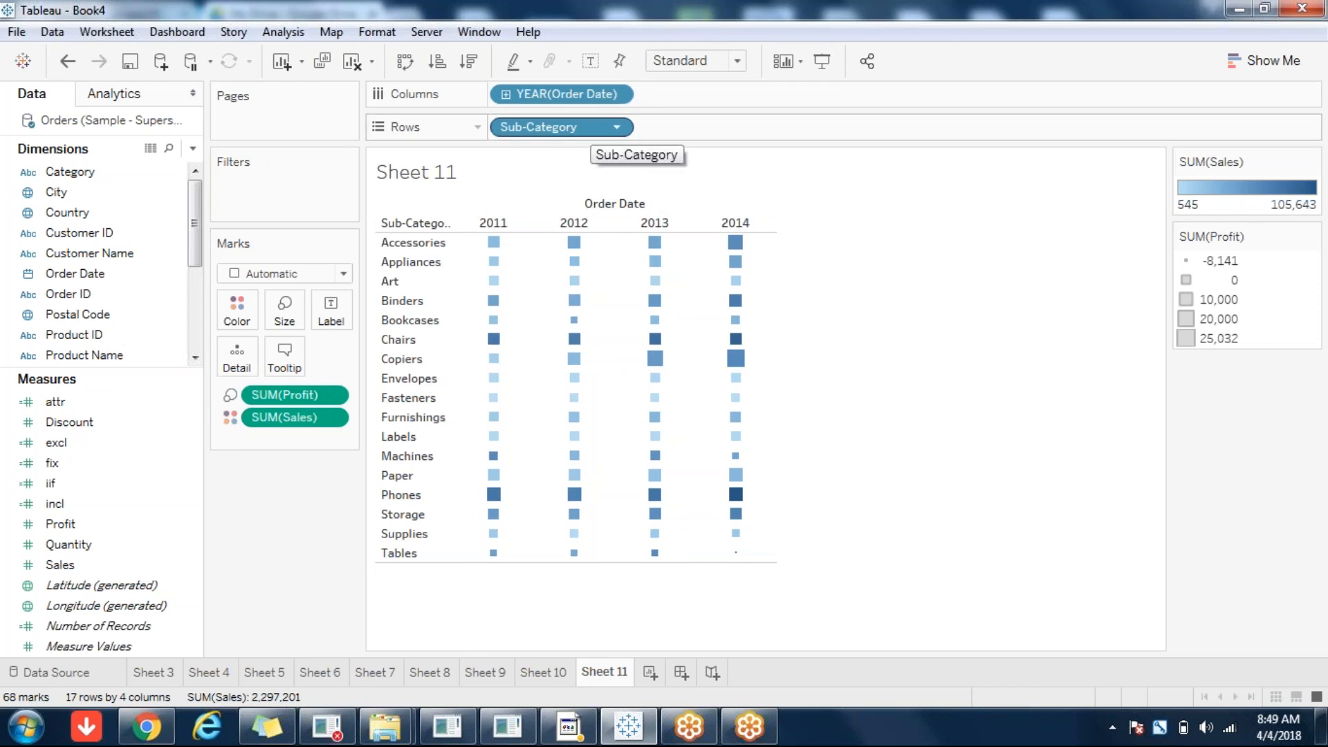
pyautogui.moveTo(495, 246)
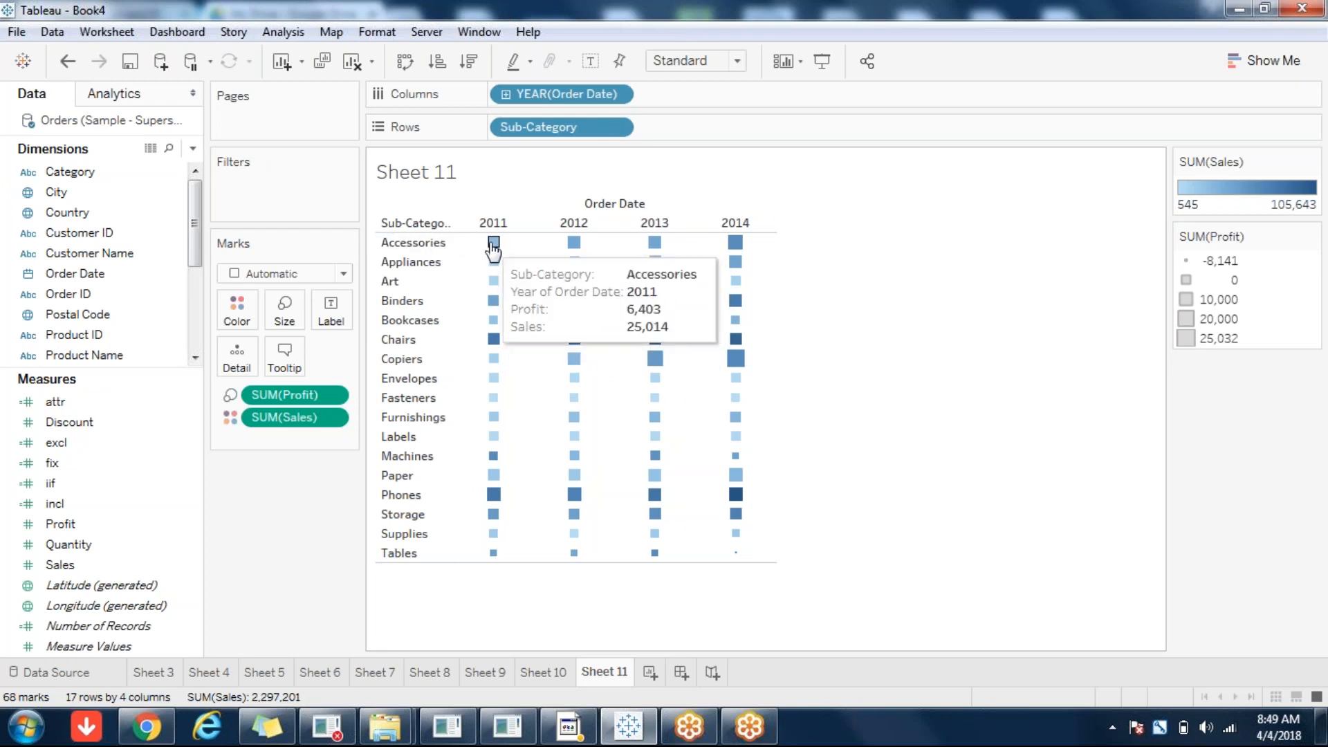
pyautogui.moveTo(737, 249)
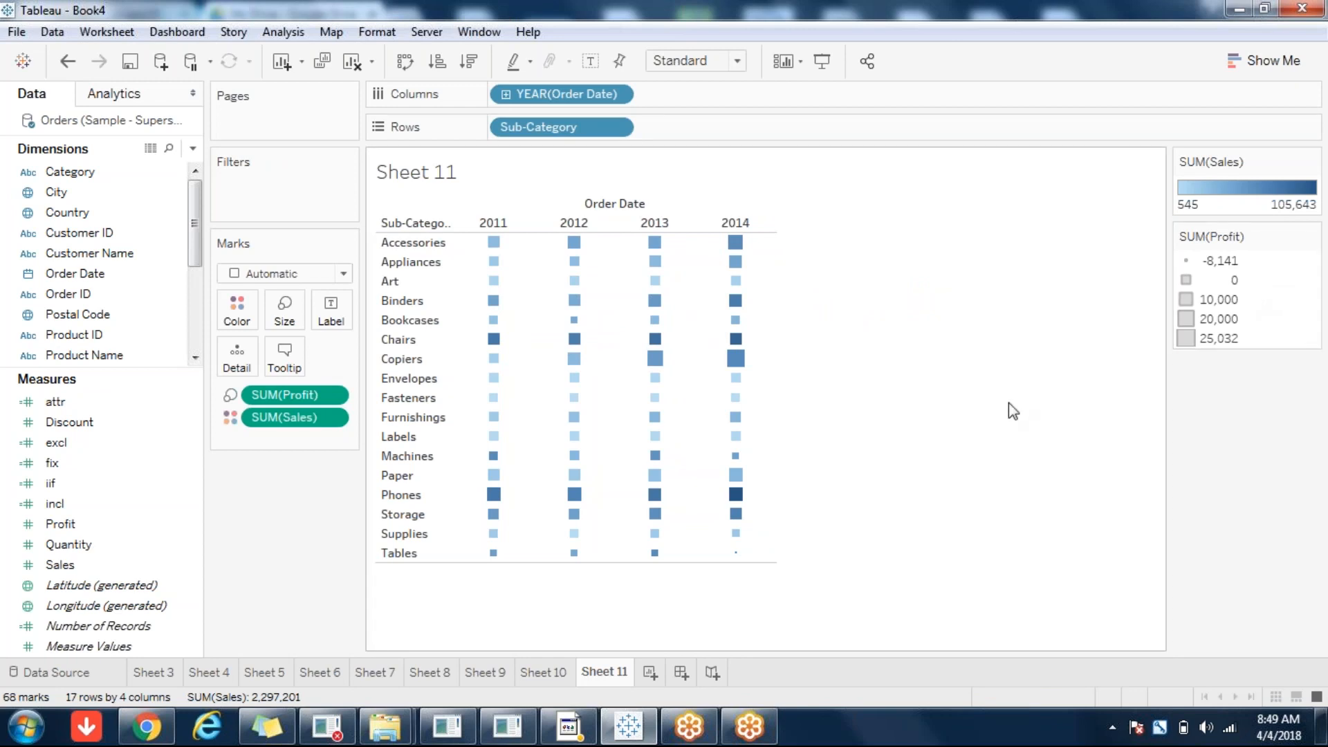
pyautogui.moveTo(500, 371)
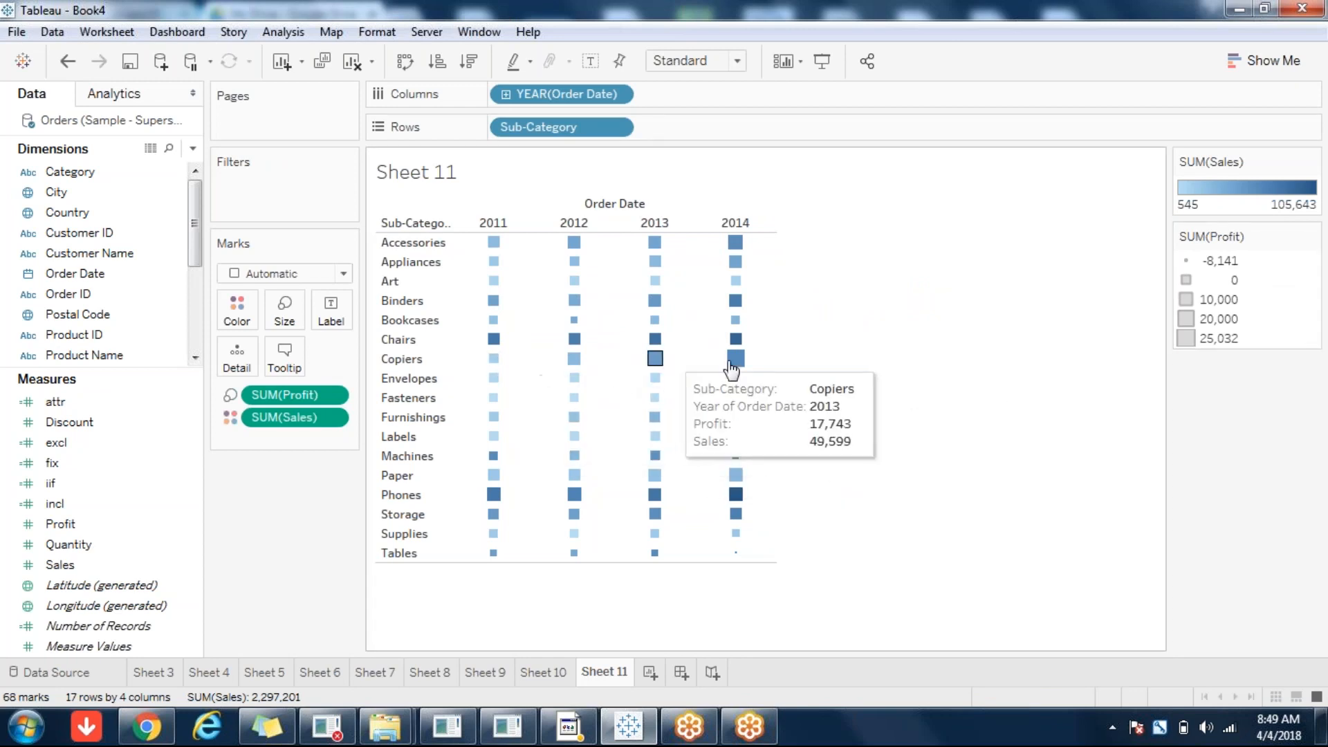
pyautogui.moveTo(757, 374)
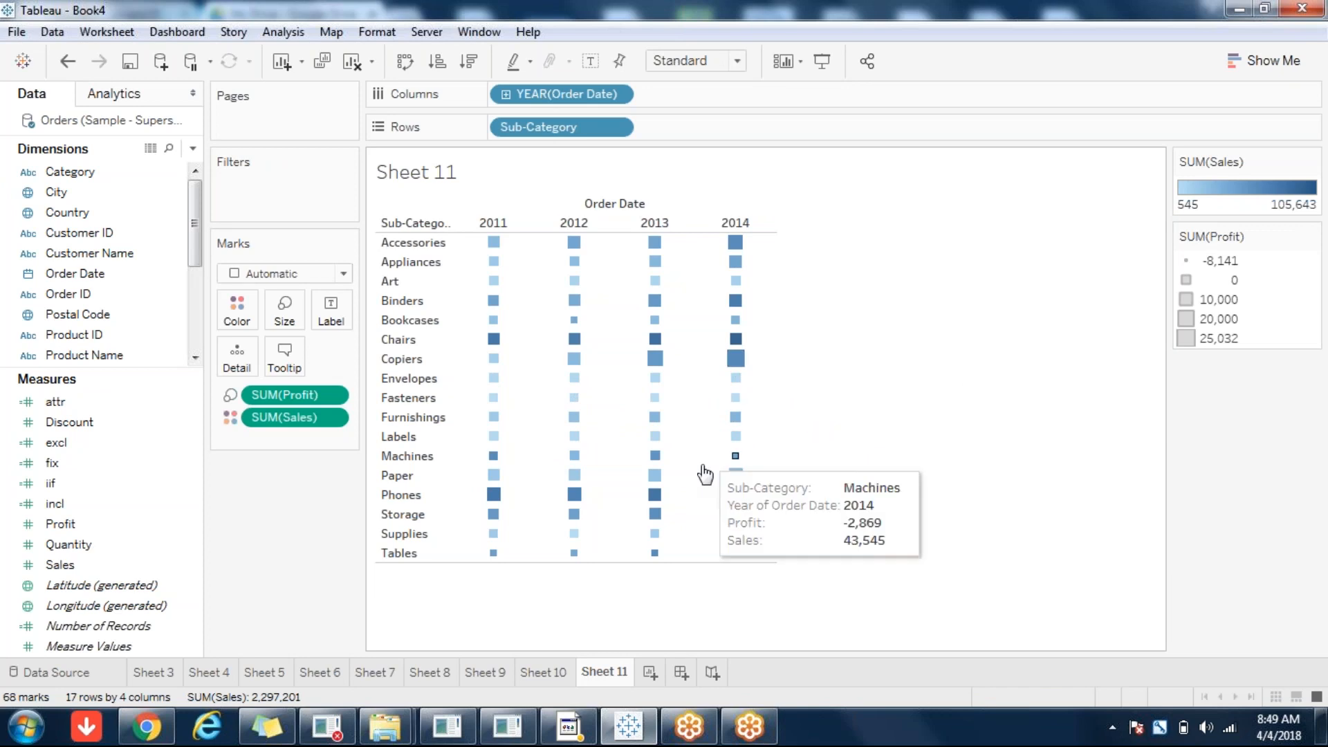
pyautogui.moveTo(493, 553)
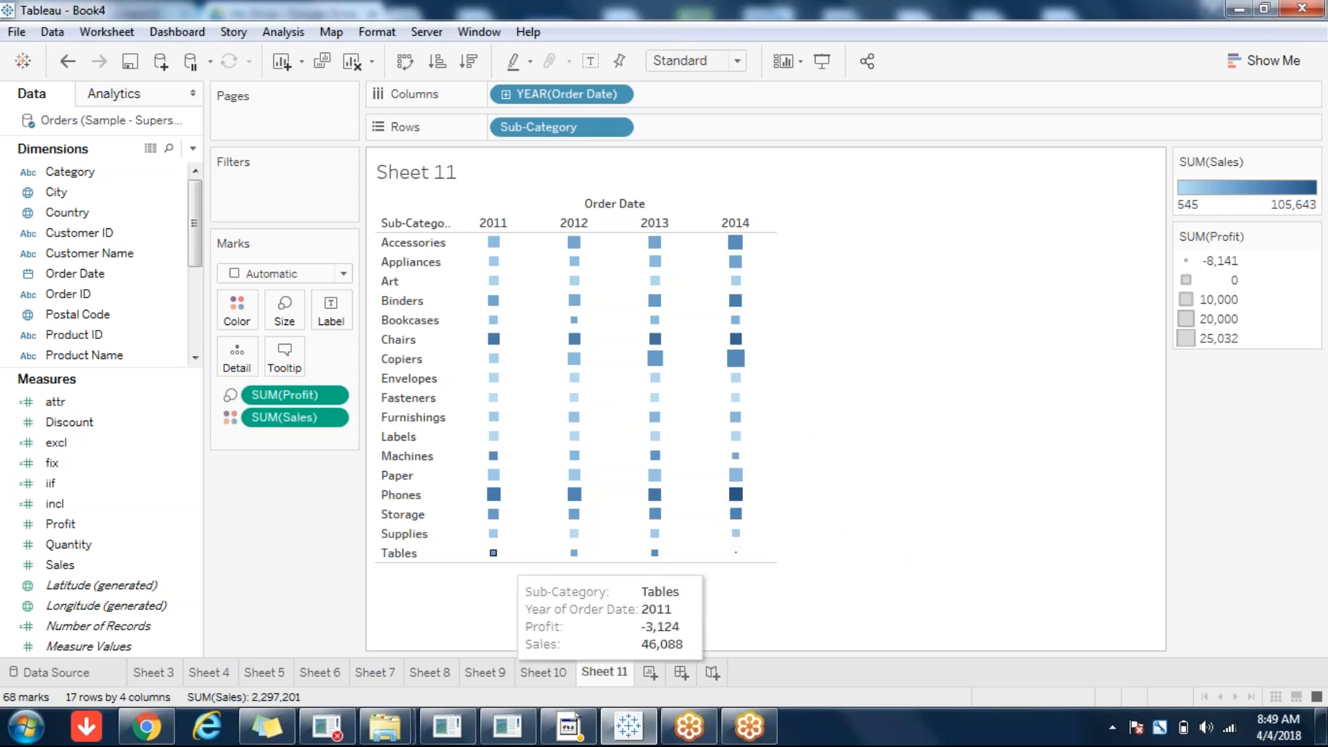
pyautogui.moveTo(727, 554)
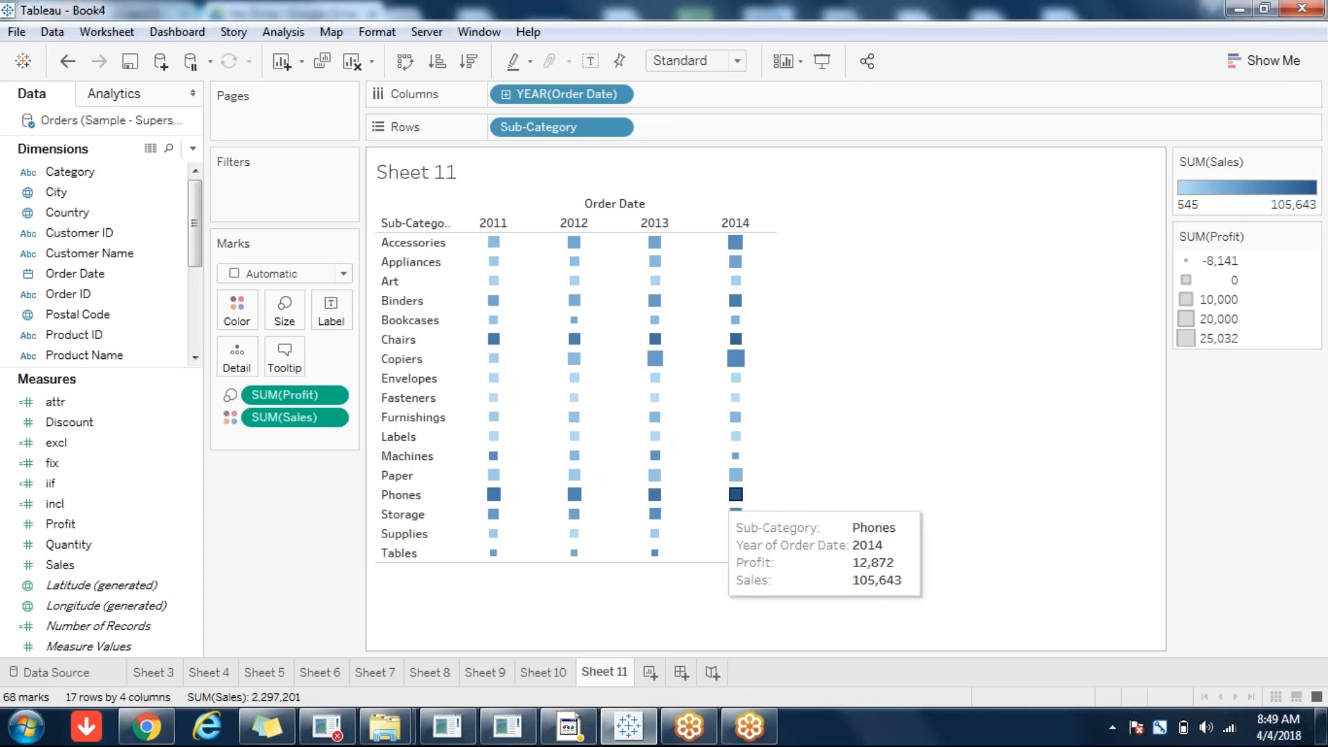
# Color the Sheet 11 marks by Profit instead of Sales and compare the sub-categories' profits across the years
pyautogui.moveTo(286, 400); pyautogui.dragTo(237, 311)
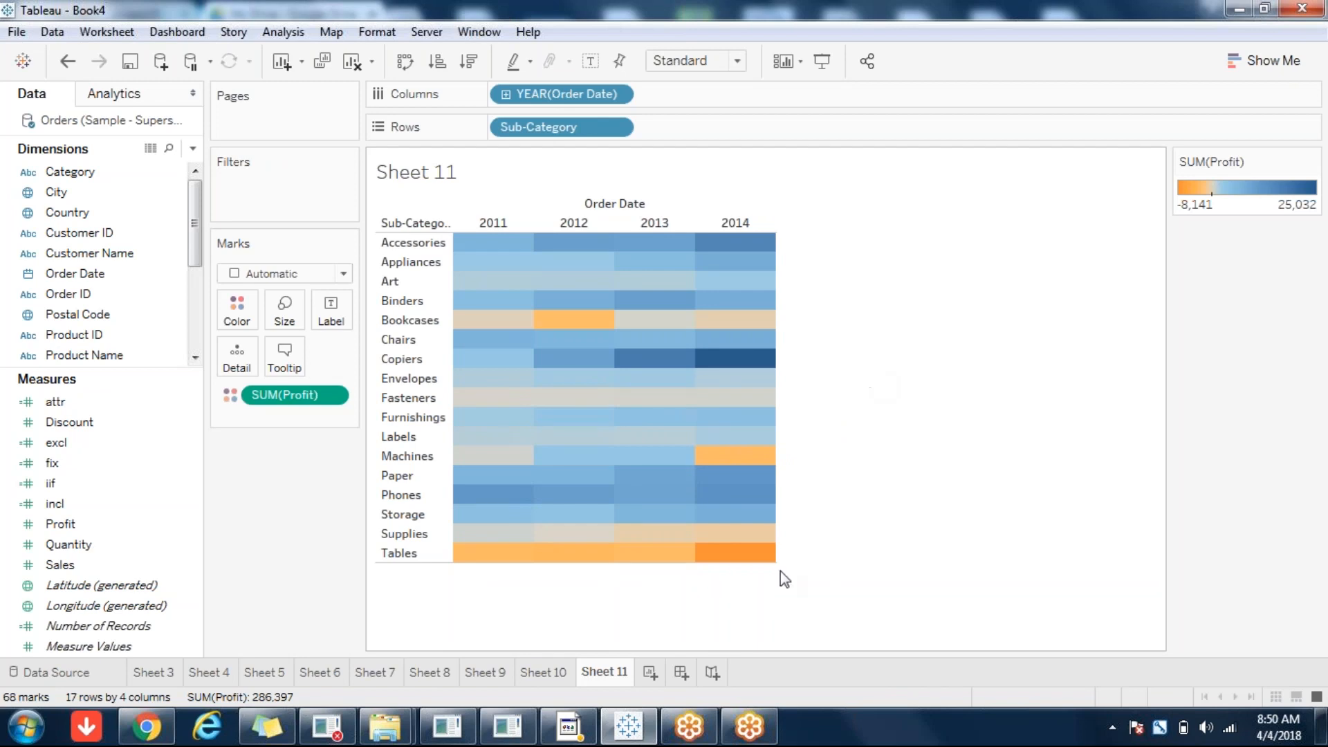
pyautogui.moveTo(554, 555)
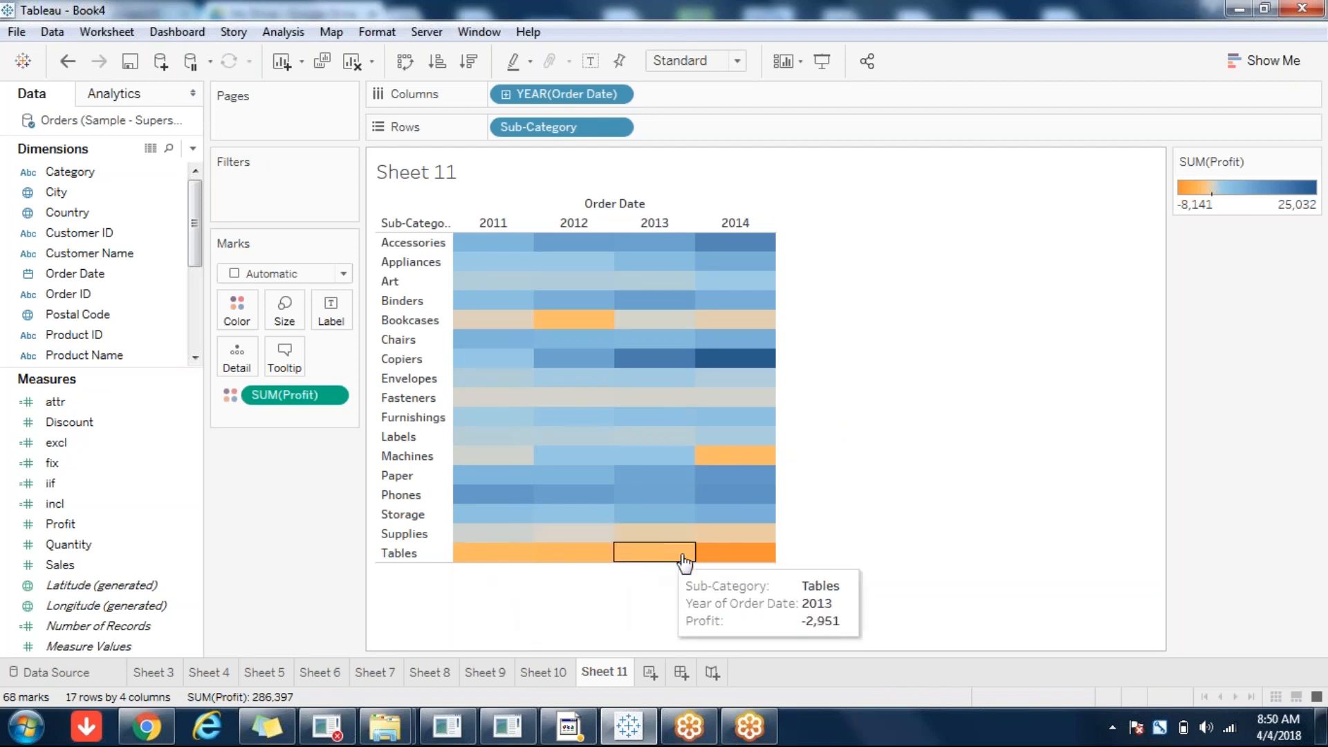
pyautogui.moveTo(746, 561)
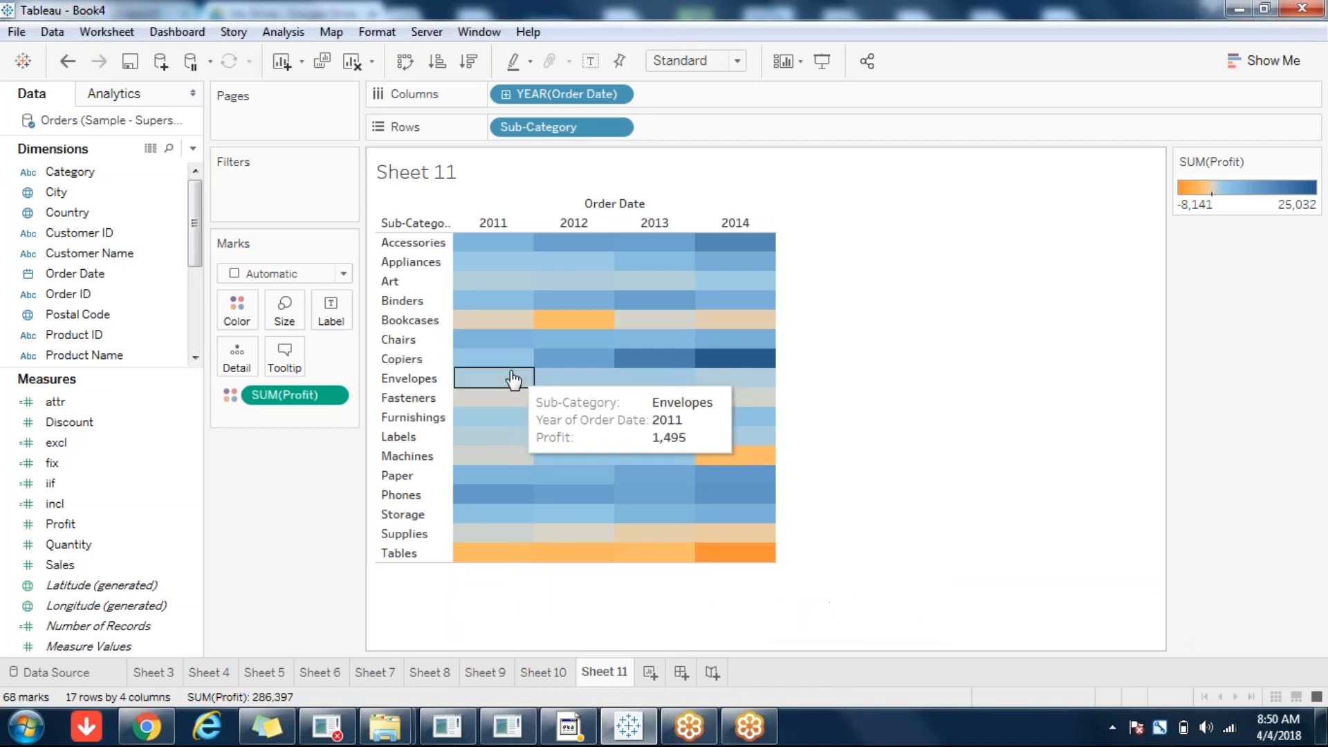
pyautogui.moveTo(498, 372)
pyautogui.moveTo(543, 364)
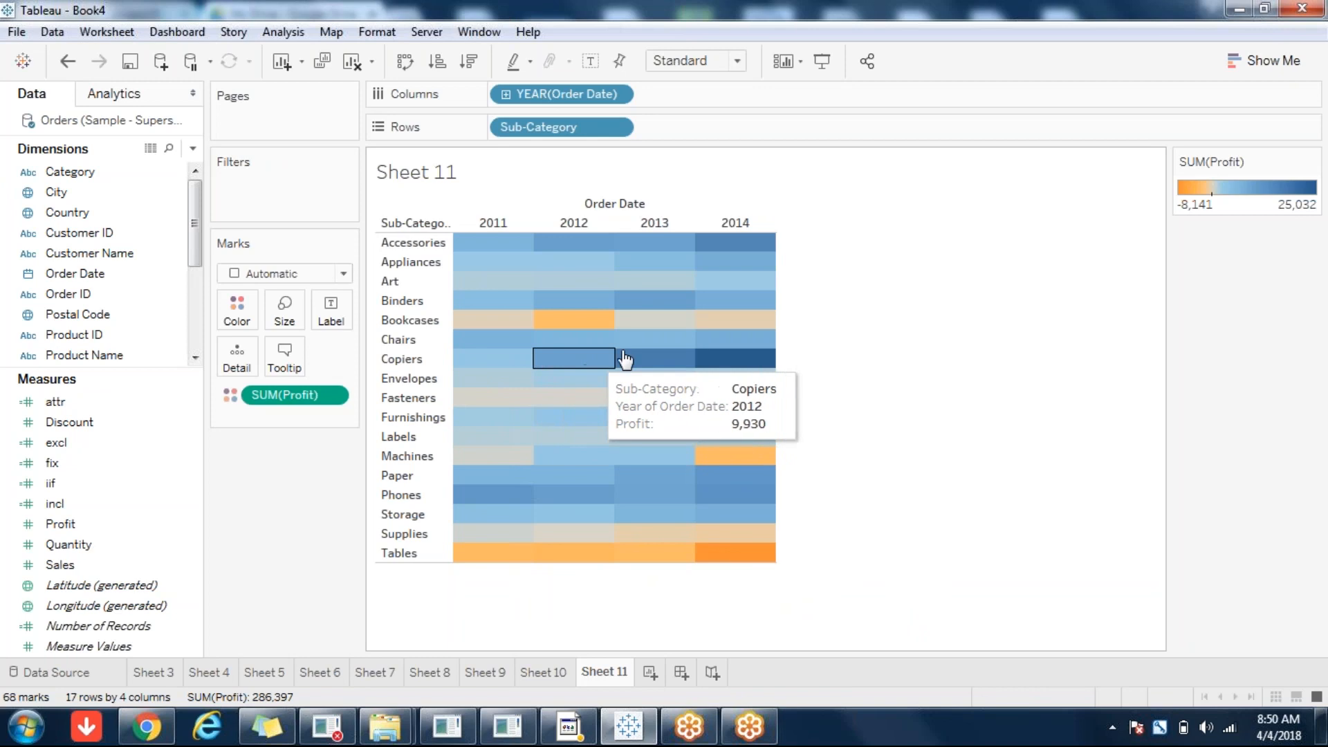
pyautogui.moveTo(705, 361)
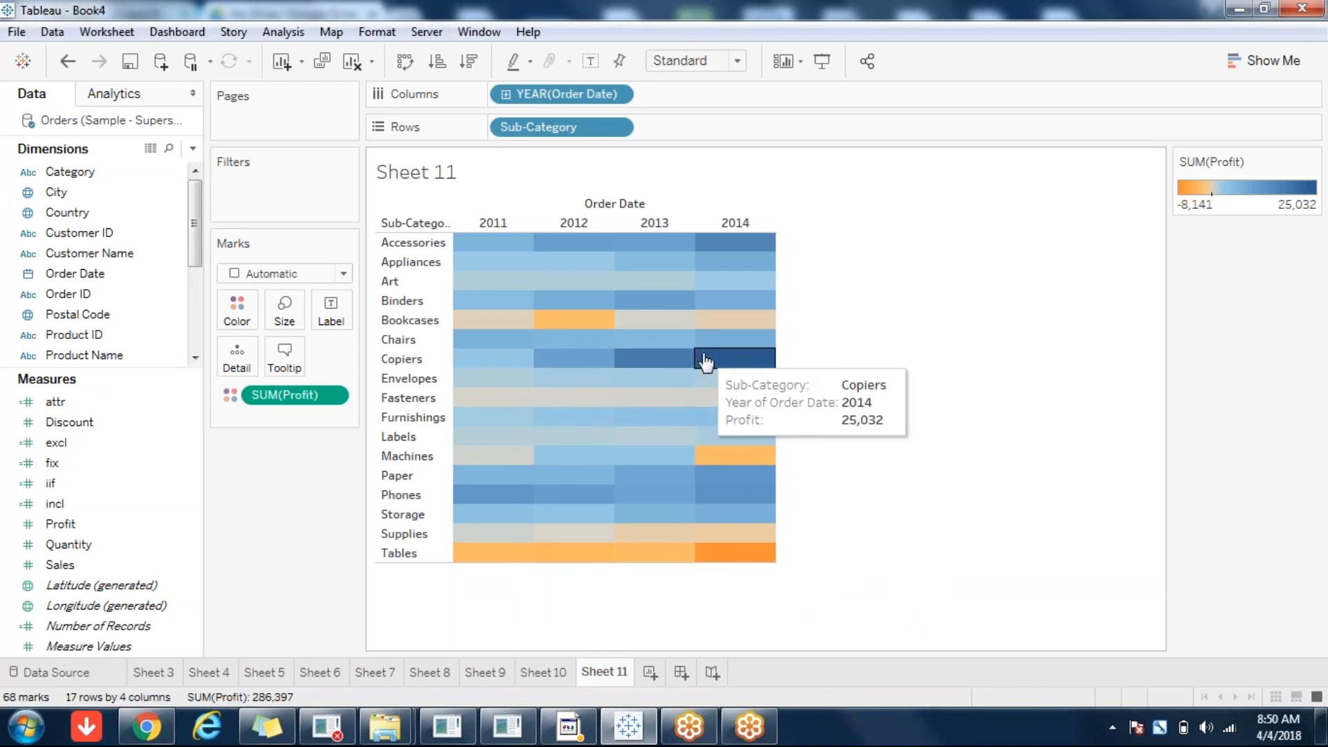
pyautogui.moveTo(567, 322)
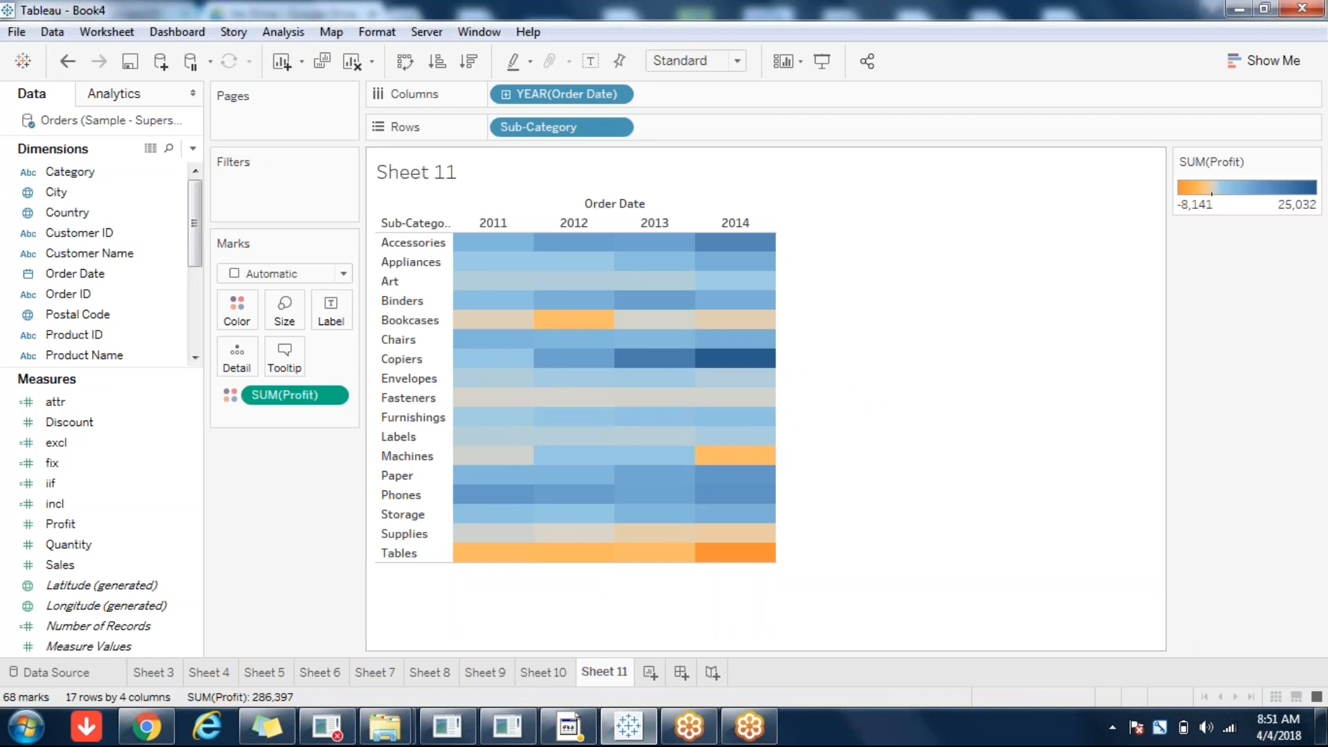
# Show mark labels in the Sheet 11 table cells and add a new worksheet, Sheet 12
pyautogui.click(590, 61)
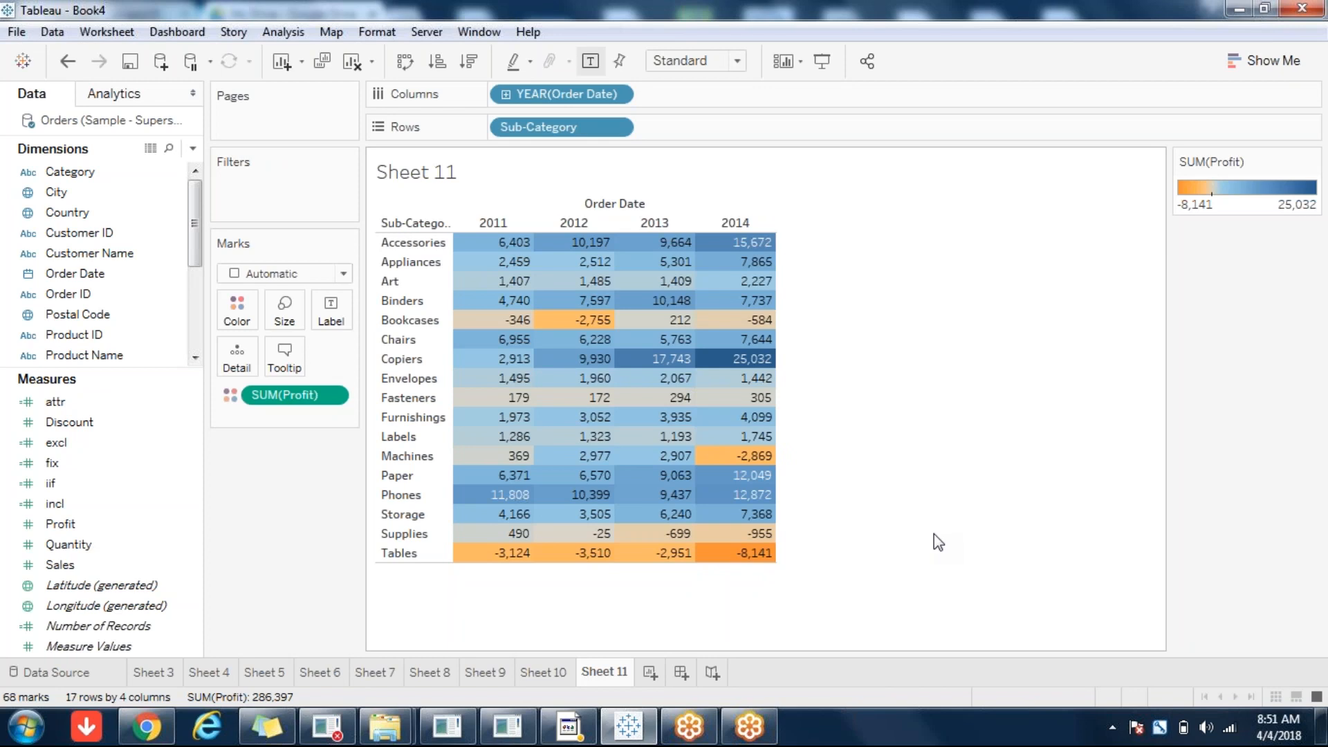
pyautogui.click(649, 673)
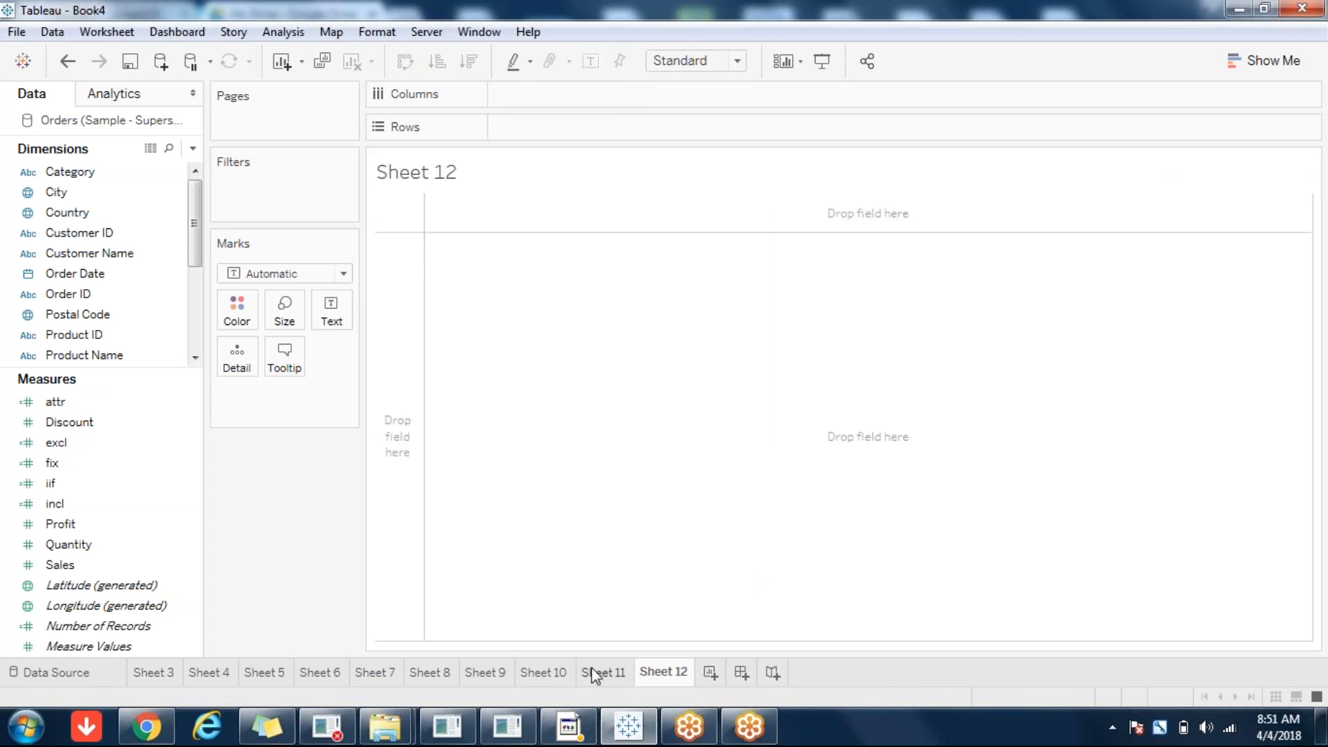
# Return to Sheet 11 and review the options of the Sub-Category field on Rows
pyautogui.click(595, 672)
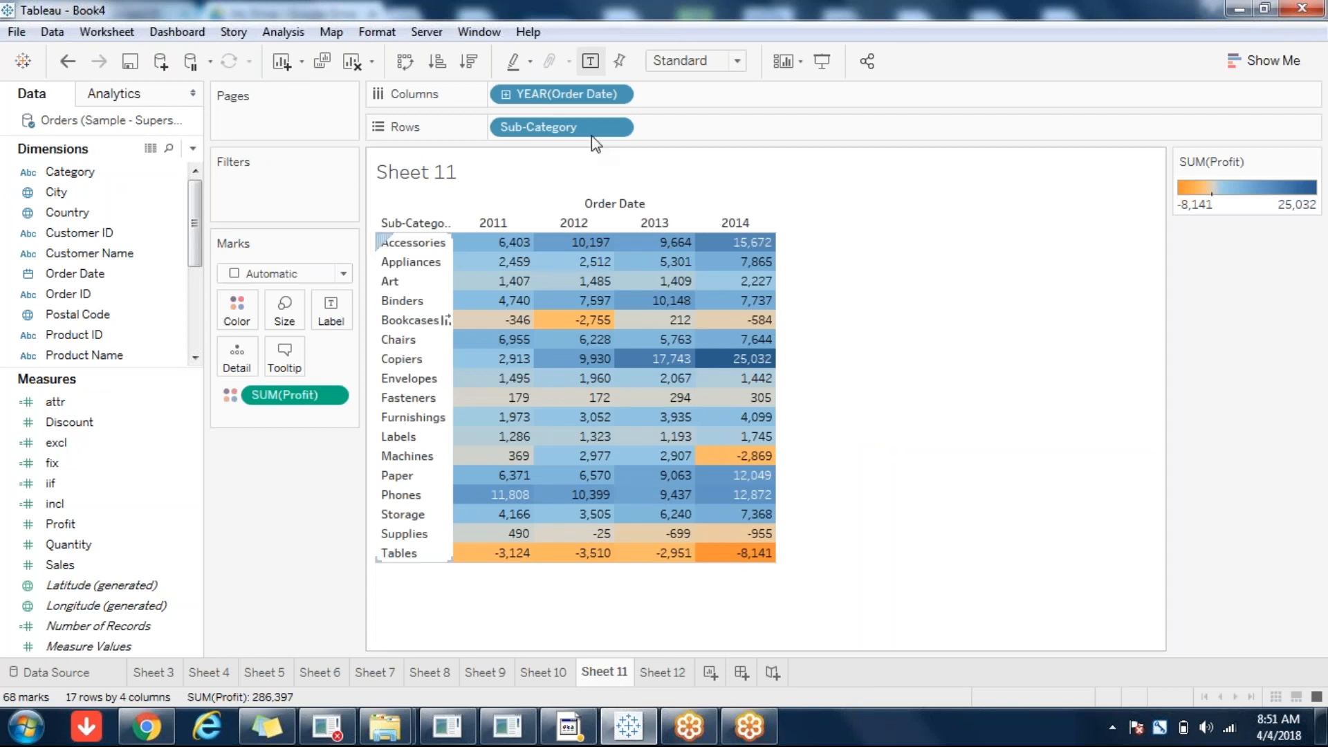
pyautogui.click(618, 128)
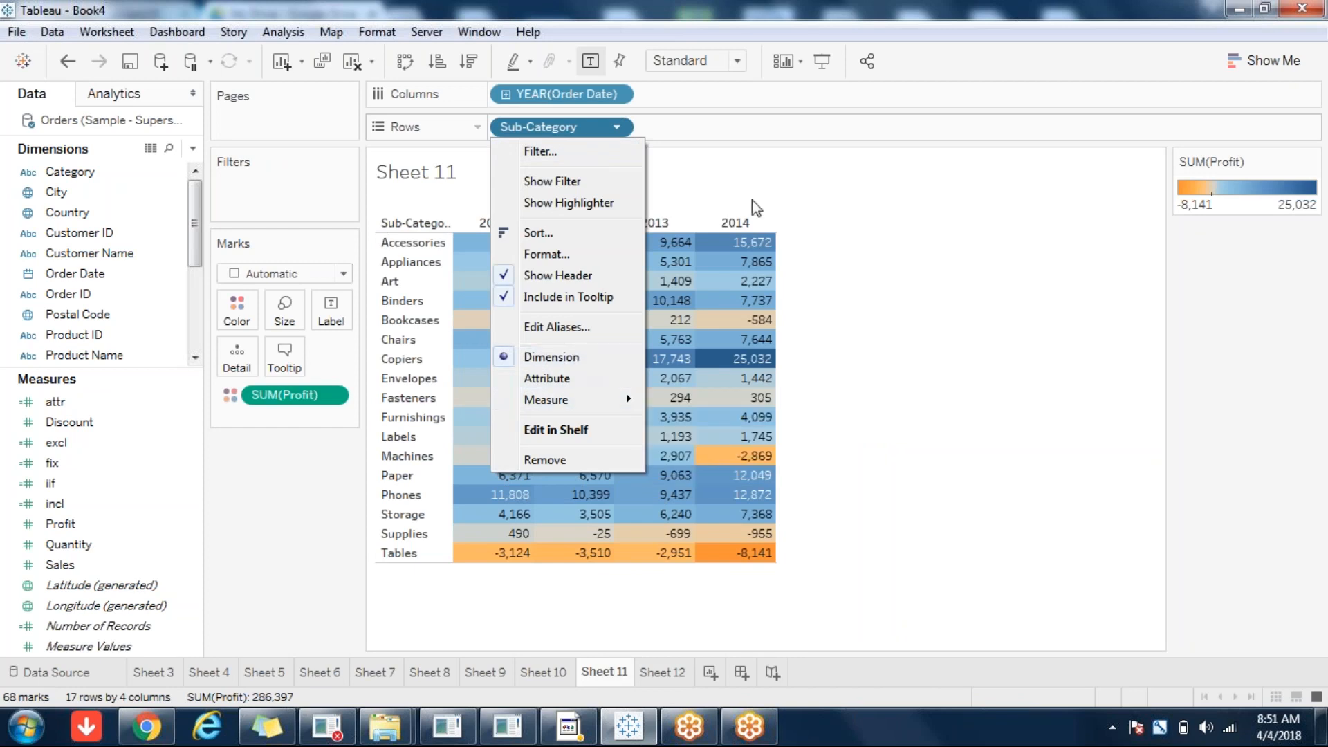
pyautogui.click(786, 179)
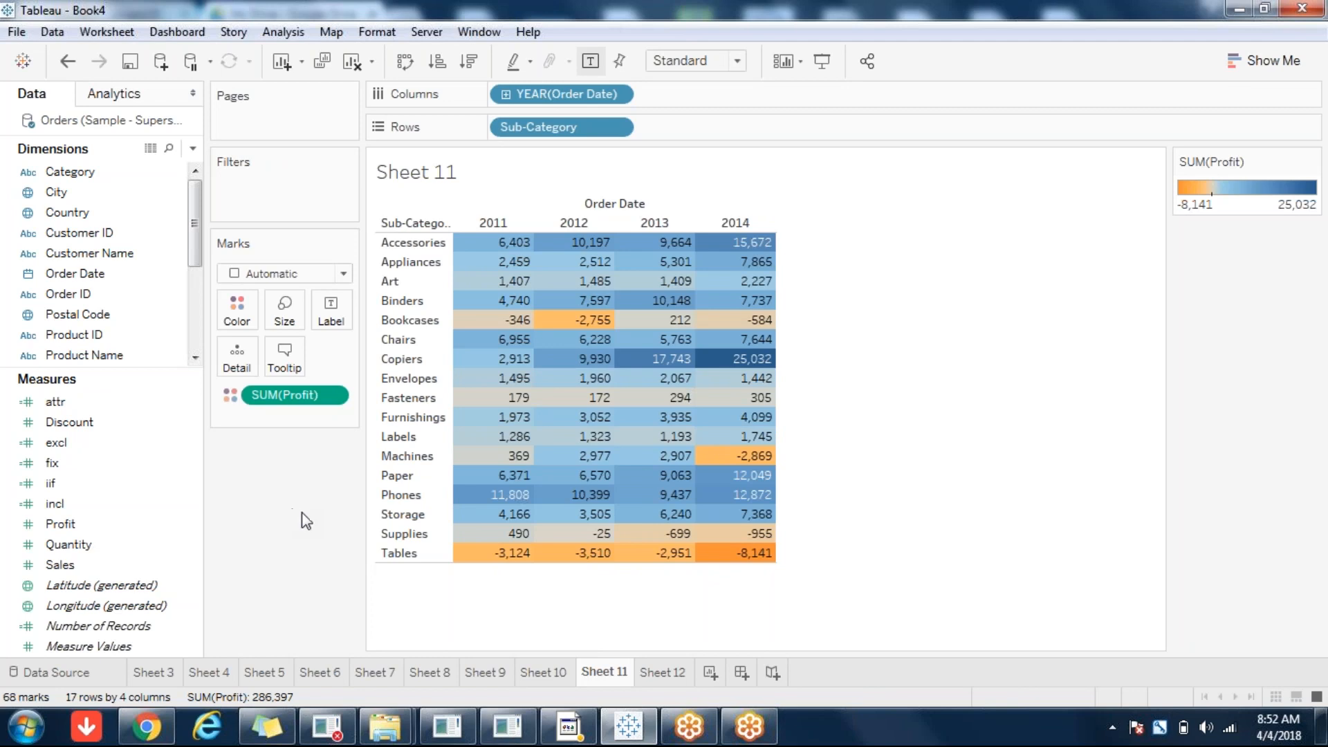
# On Sheet 12, check in Show Me which dimensions and measures a box-and-whisker plot requires
pyautogui.click(663, 672)
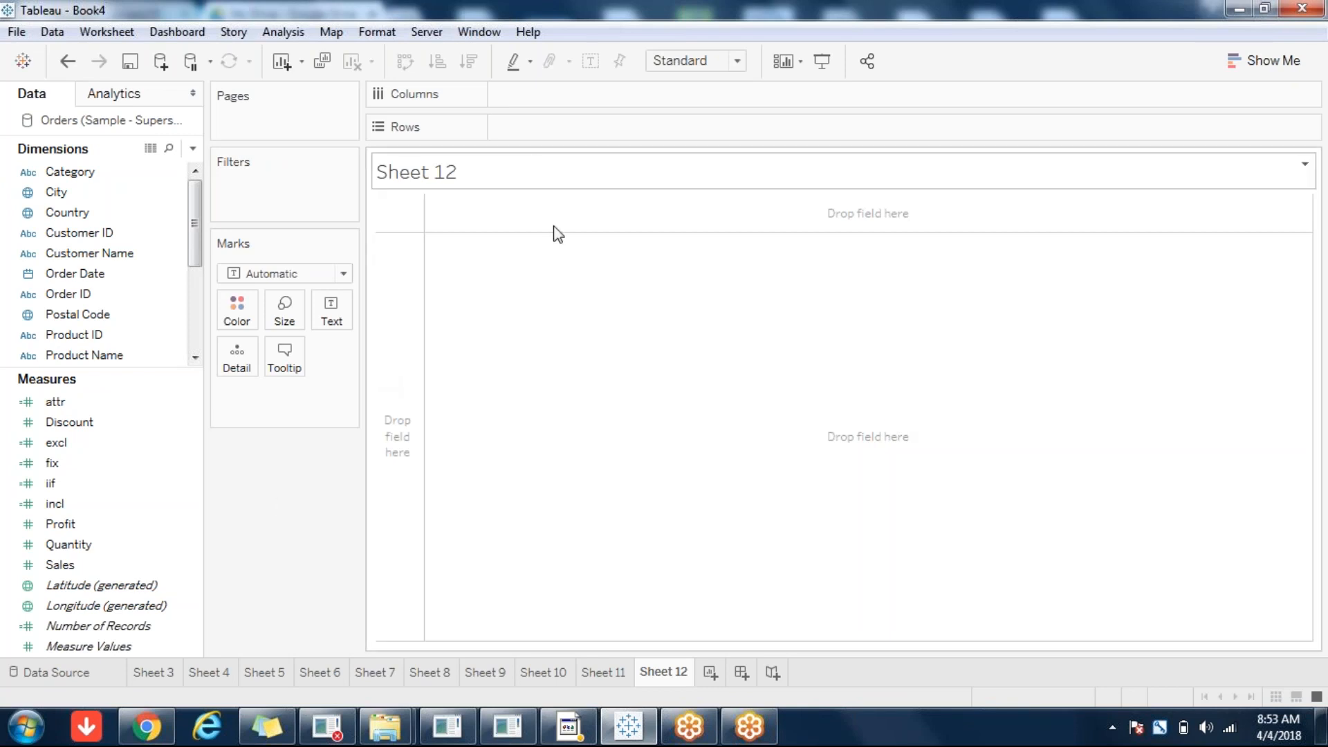
pyautogui.click(1253, 67)
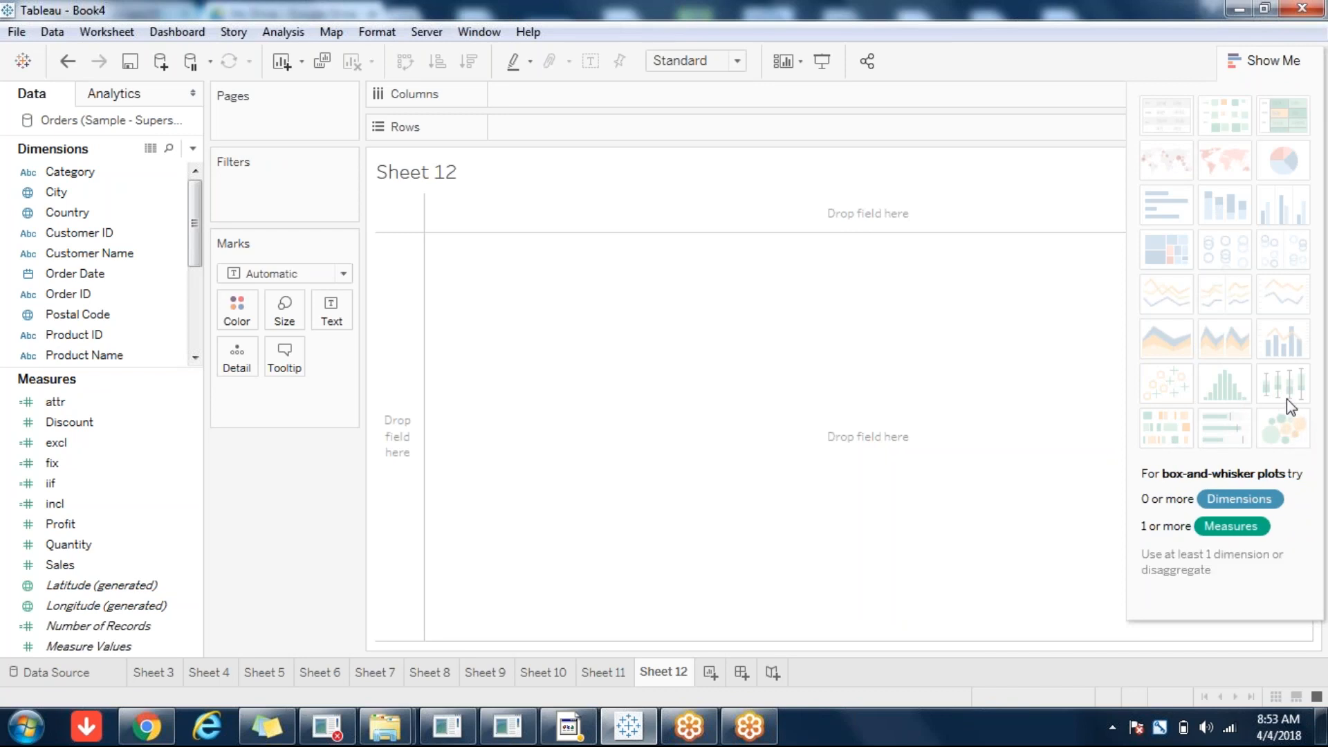
pyautogui.click(1264, 61)
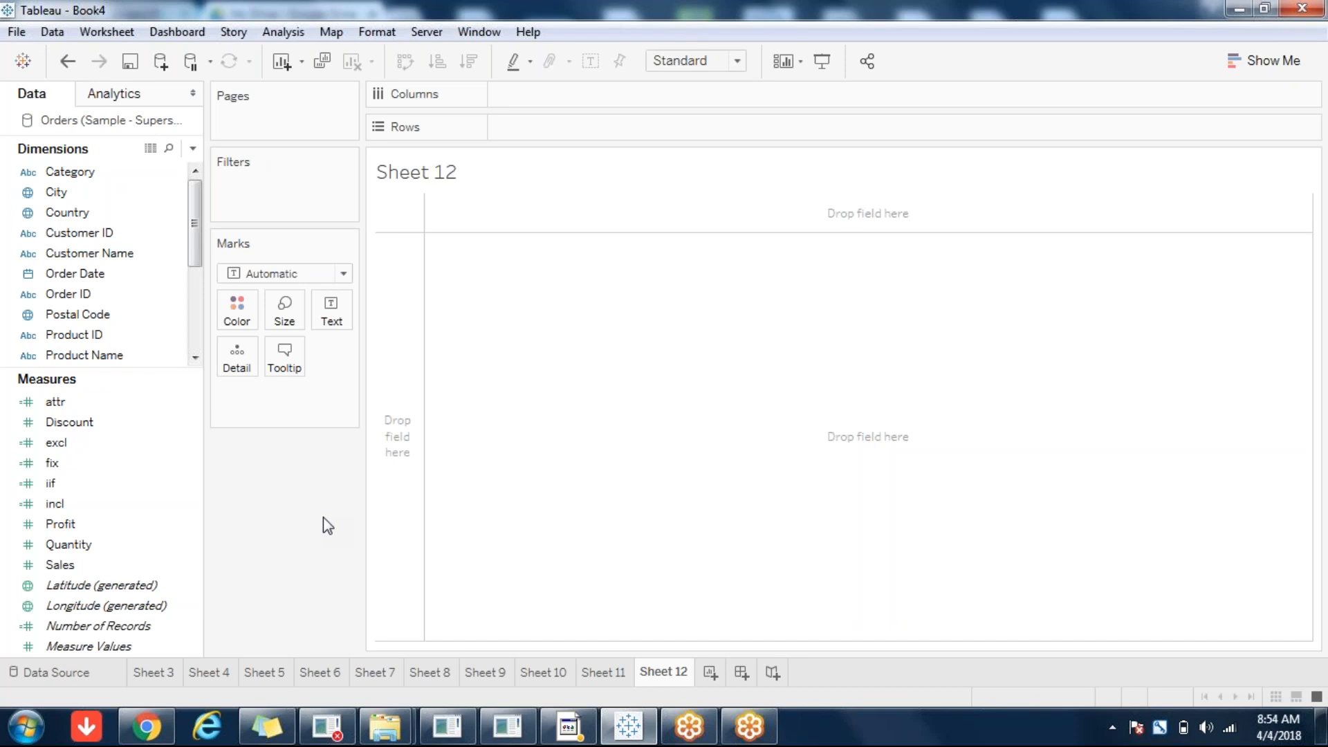
# Build a Sheet 12 bar chart of Sales by Category and Sub-Category
pyautogui.doubleClick(66, 566)
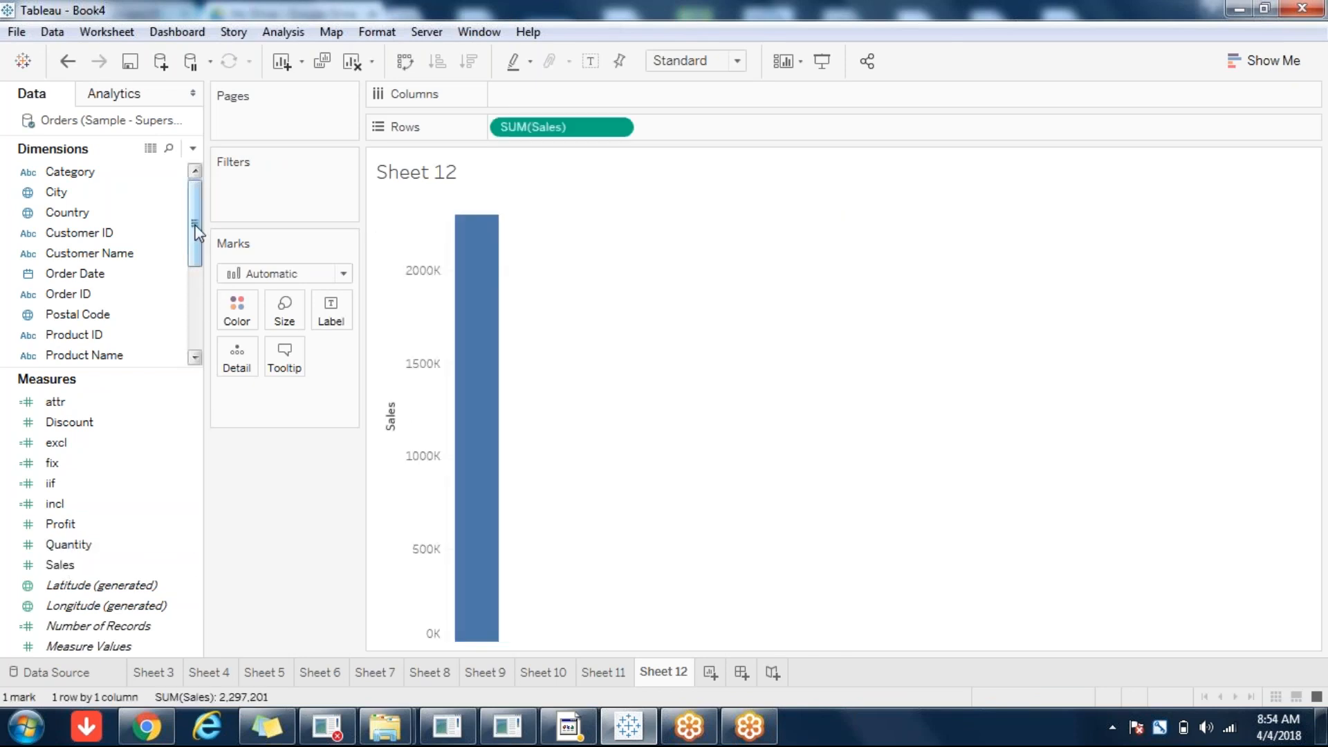
pyautogui.click(99, 172)
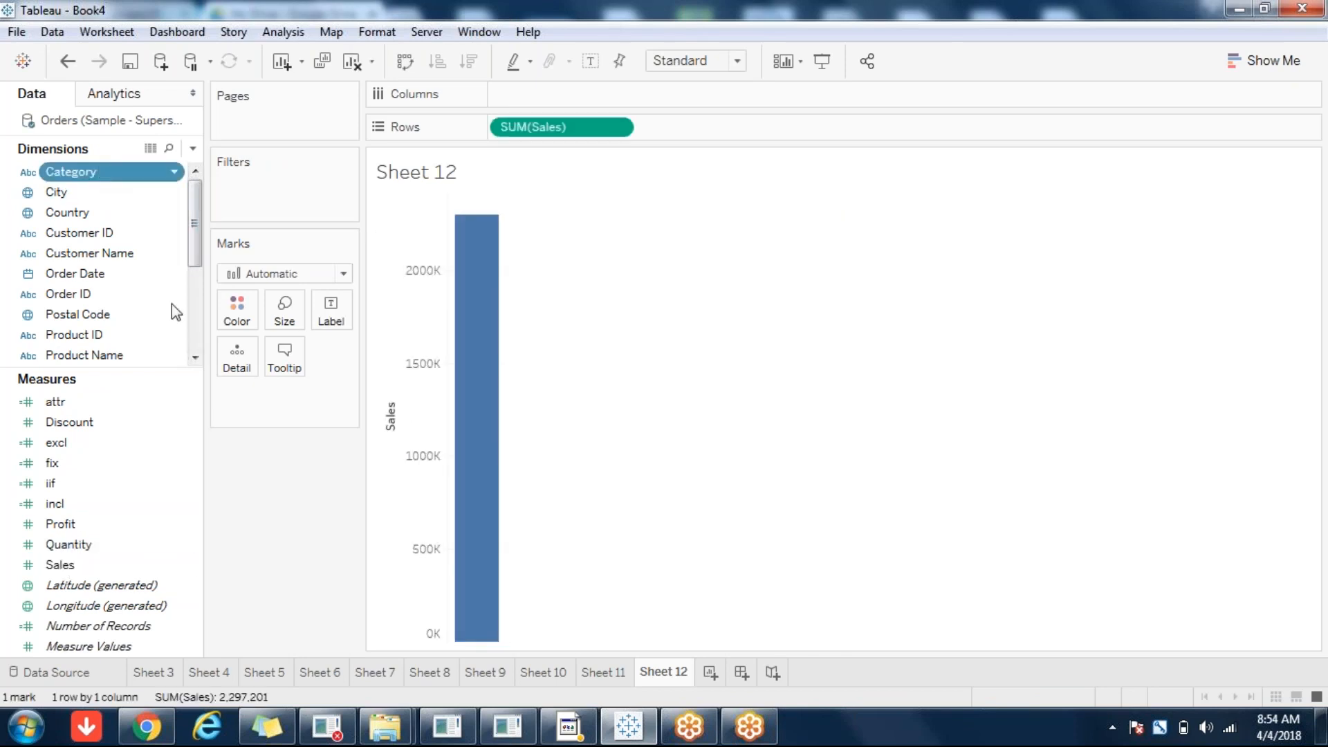
pyautogui.click(194, 340)
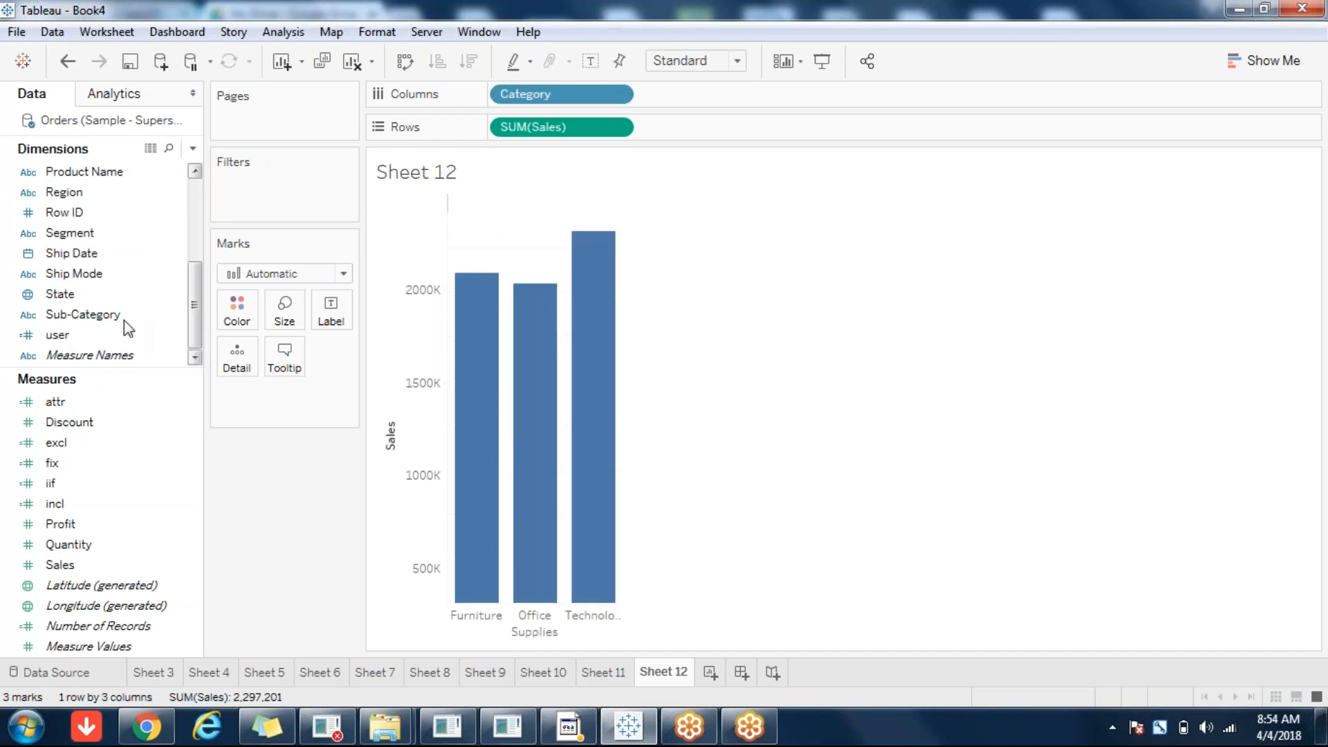
pyautogui.doubleClick(120, 318)
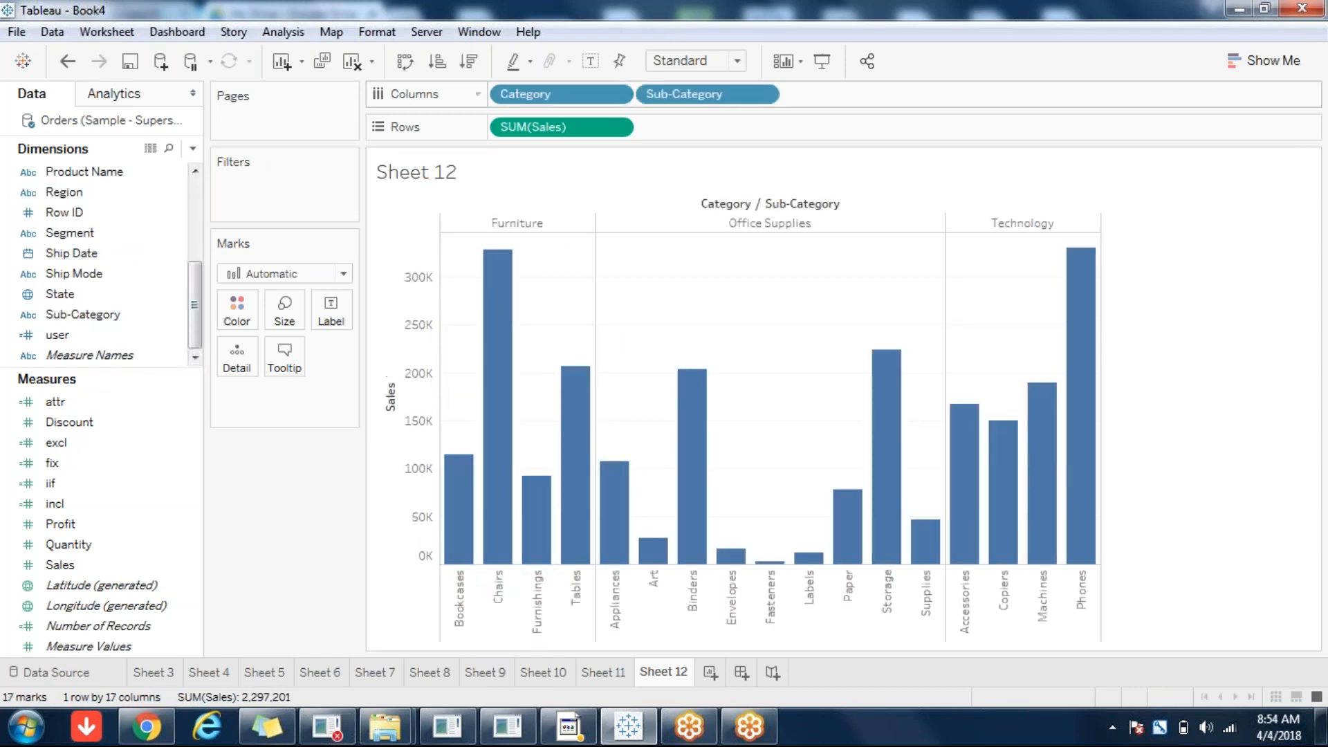
# Swap the Sheet 12 chart's rows and columns and show the Sales labels on the bars
pyautogui.click(405, 61)
pyautogui.click(590, 61)
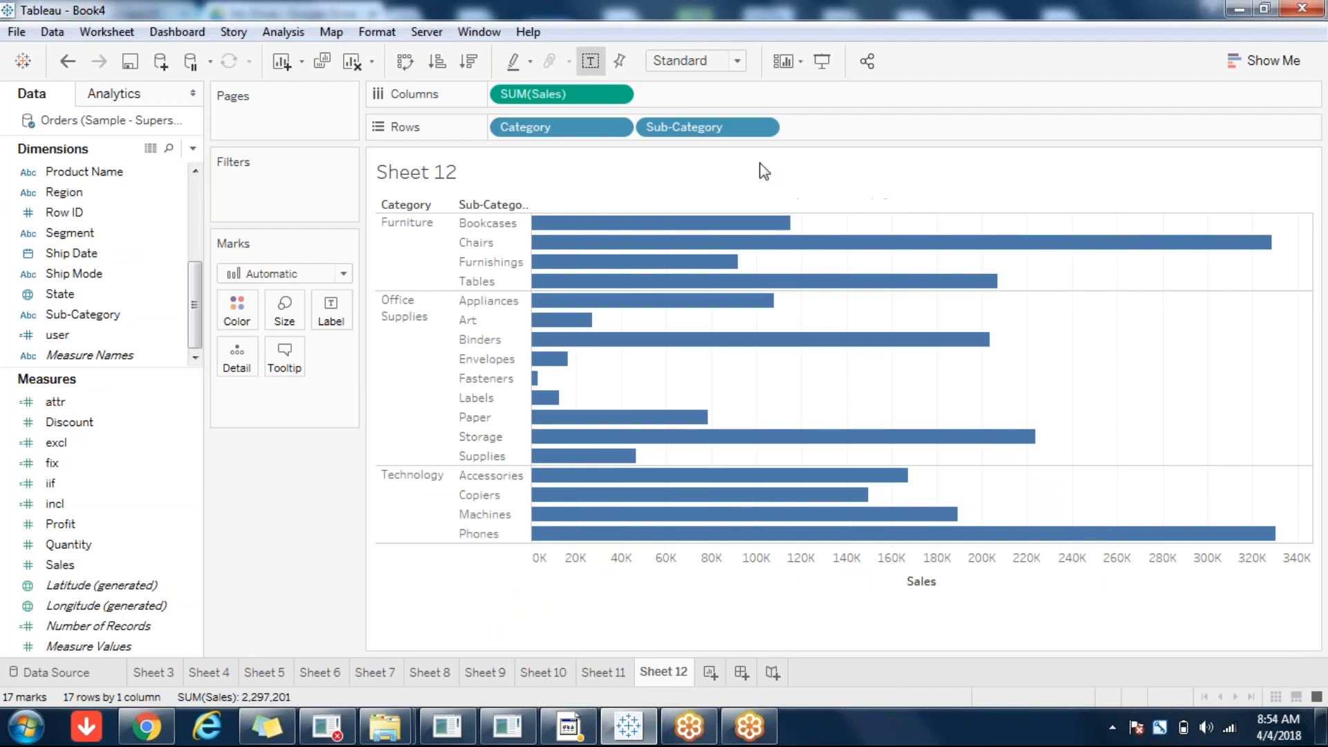
pyautogui.moveTo(899, 242)
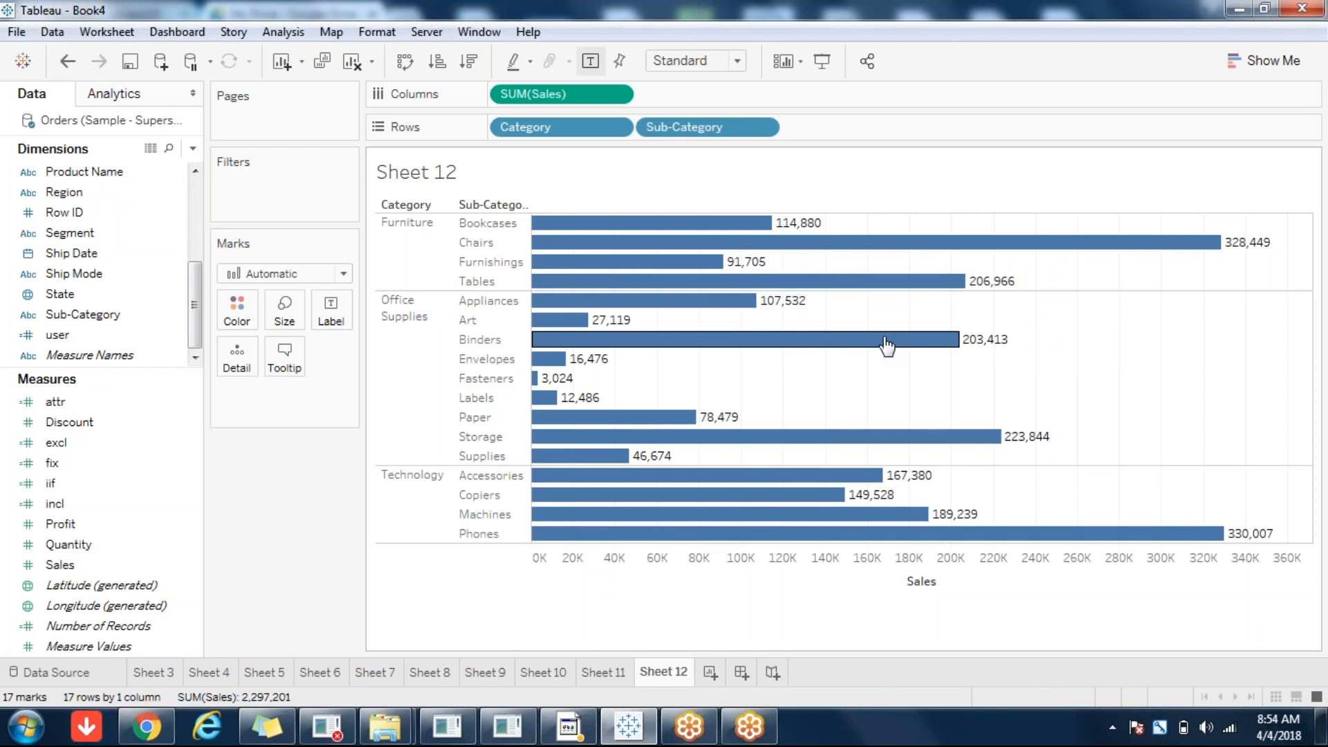
# Convert the Sheet 12 chart into a box-and-whisker plot with Show Me and close the chart gallery
pyautogui.click(1281, 63)
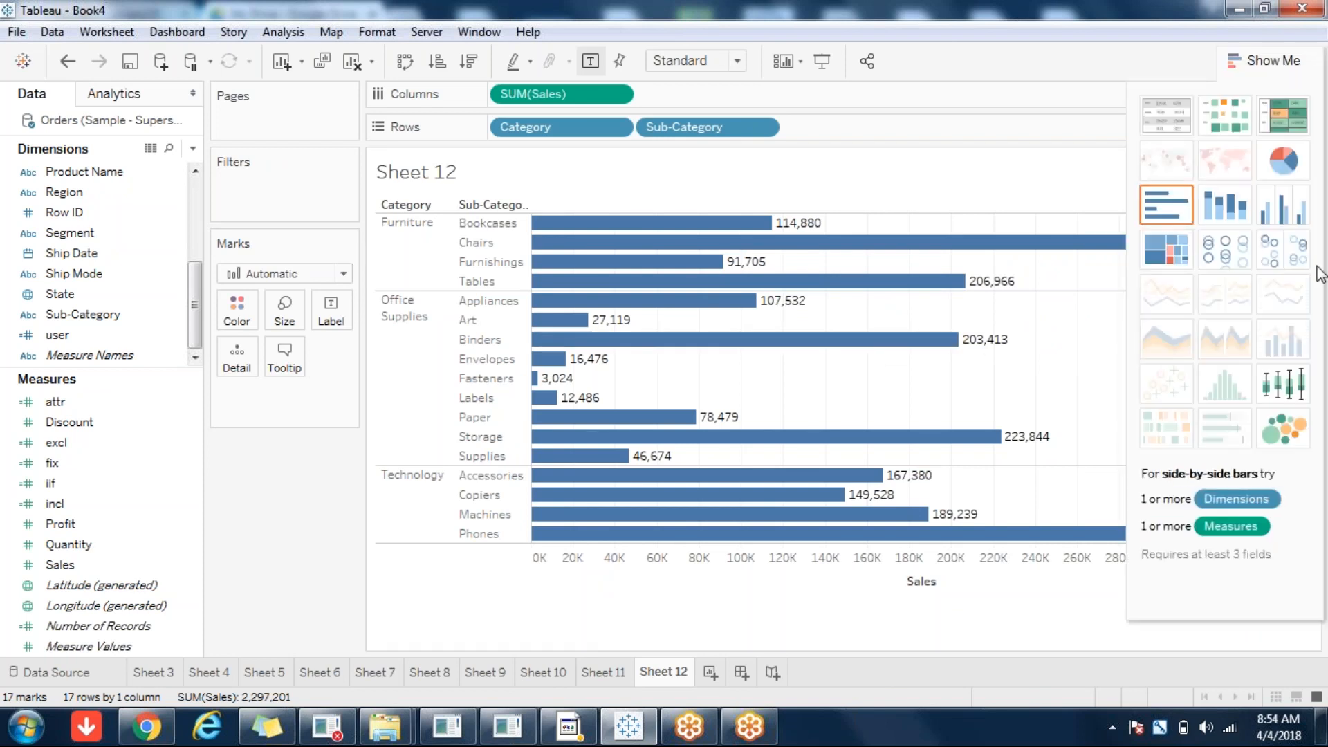
pyautogui.click(1283, 384)
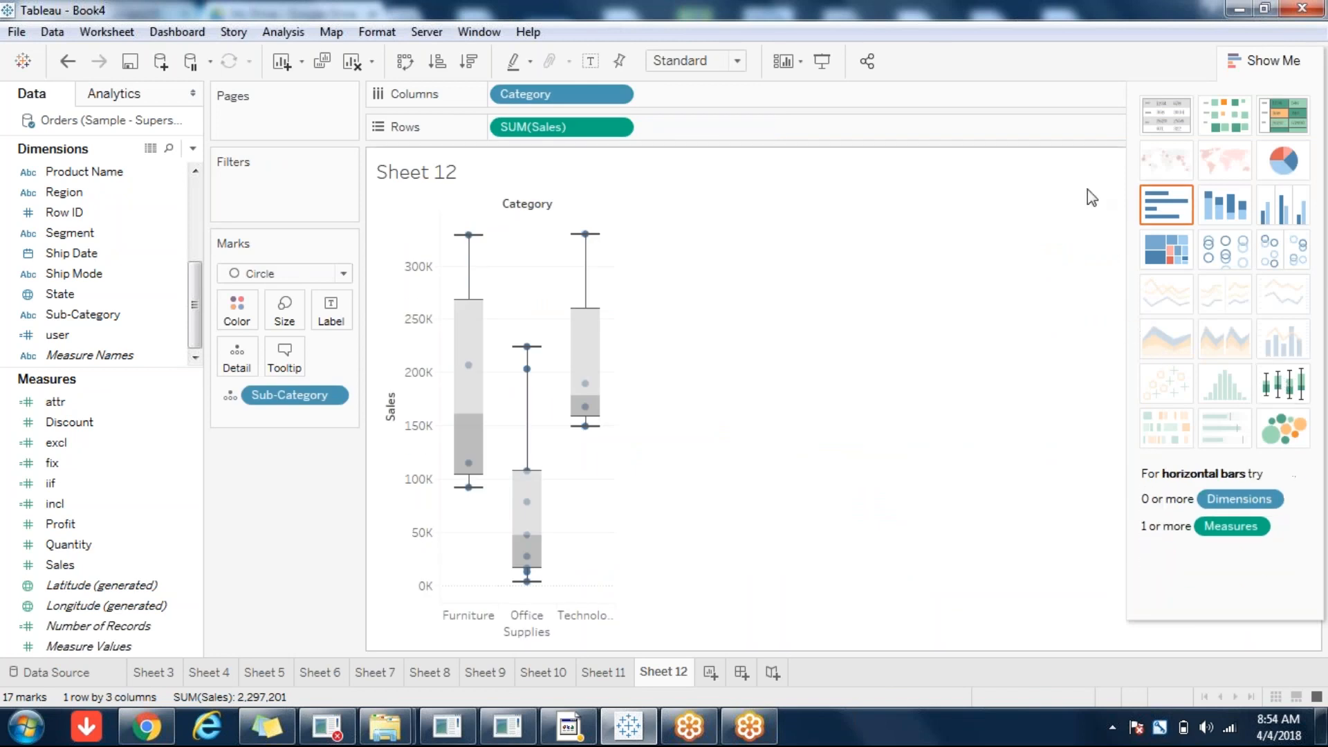
pyautogui.click(1279, 62)
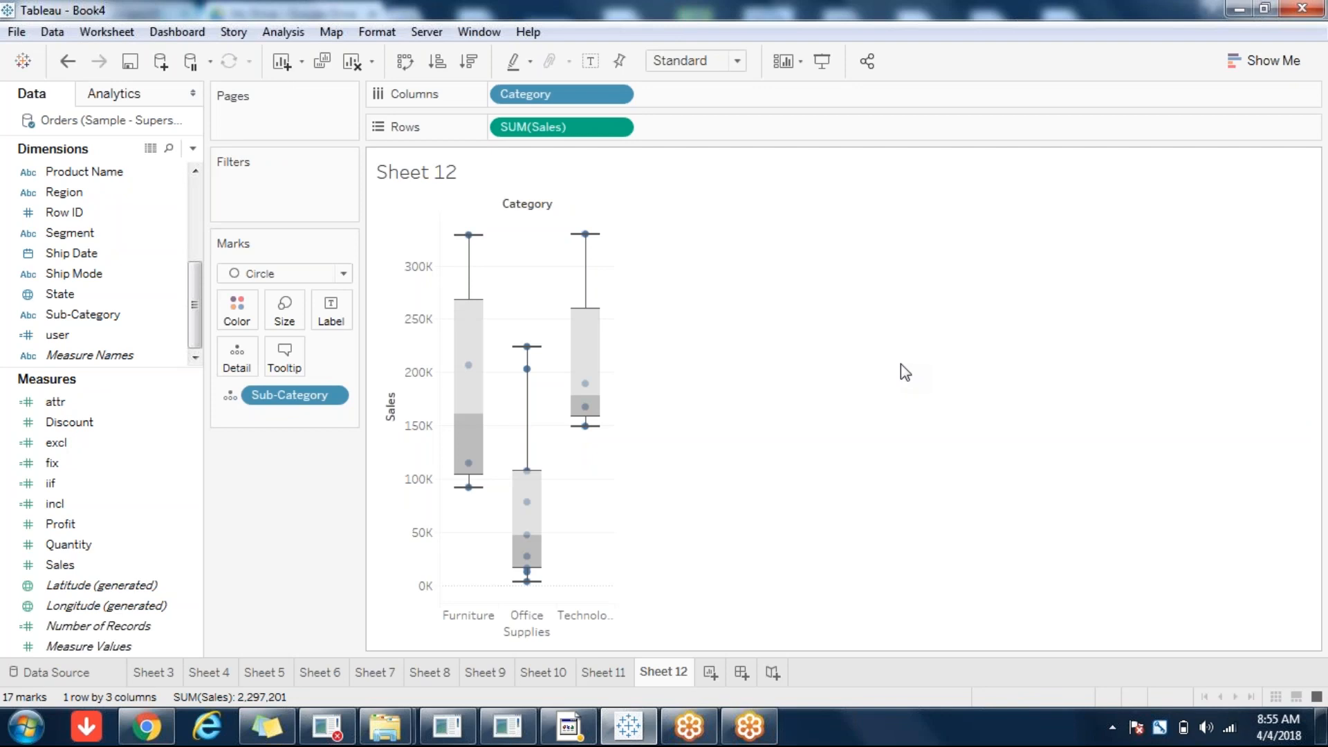
# Examine the whiskers, hinges and median of the Furniture and Office Supplies box plots
pyautogui.moveTo(144, 727)
pyautogui.moveTo(469, 371)
pyautogui.moveTo(466, 500)
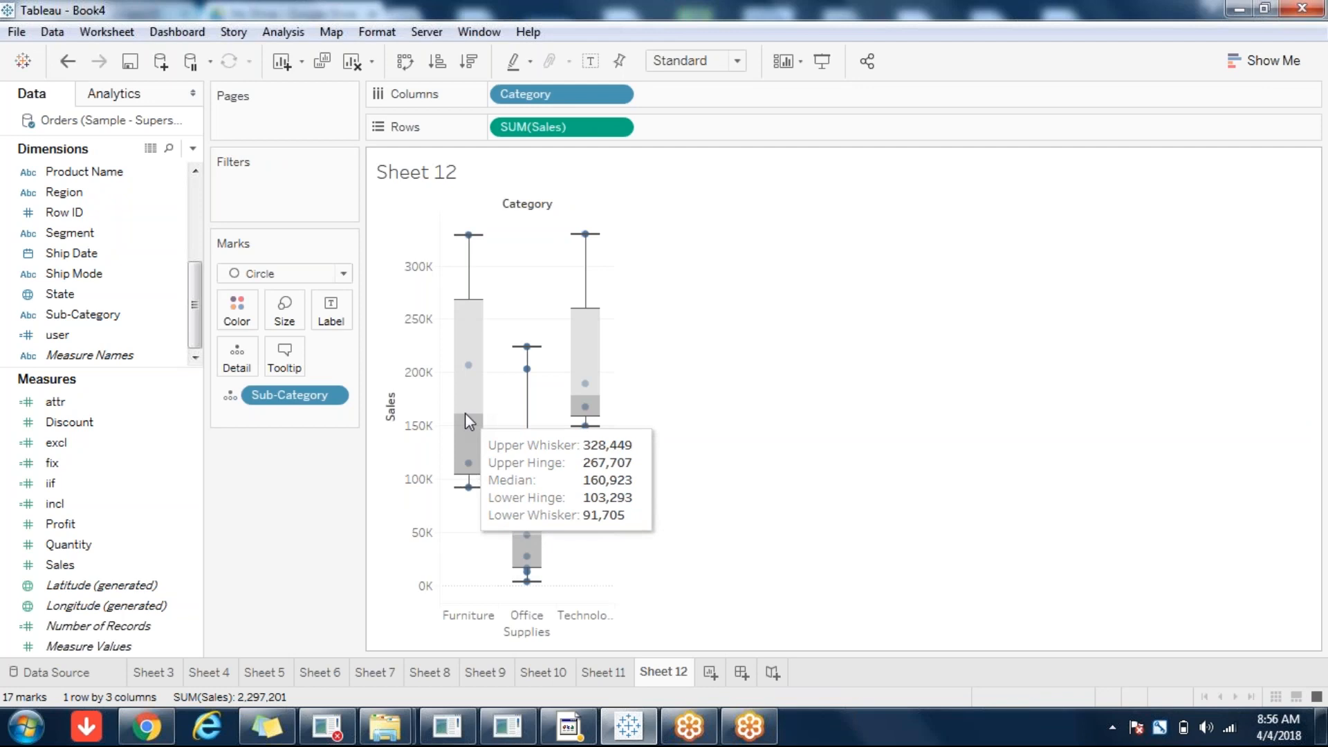
pyautogui.moveTo(529, 375)
pyautogui.moveTo(527, 534)
pyautogui.moveTo(531, 585)
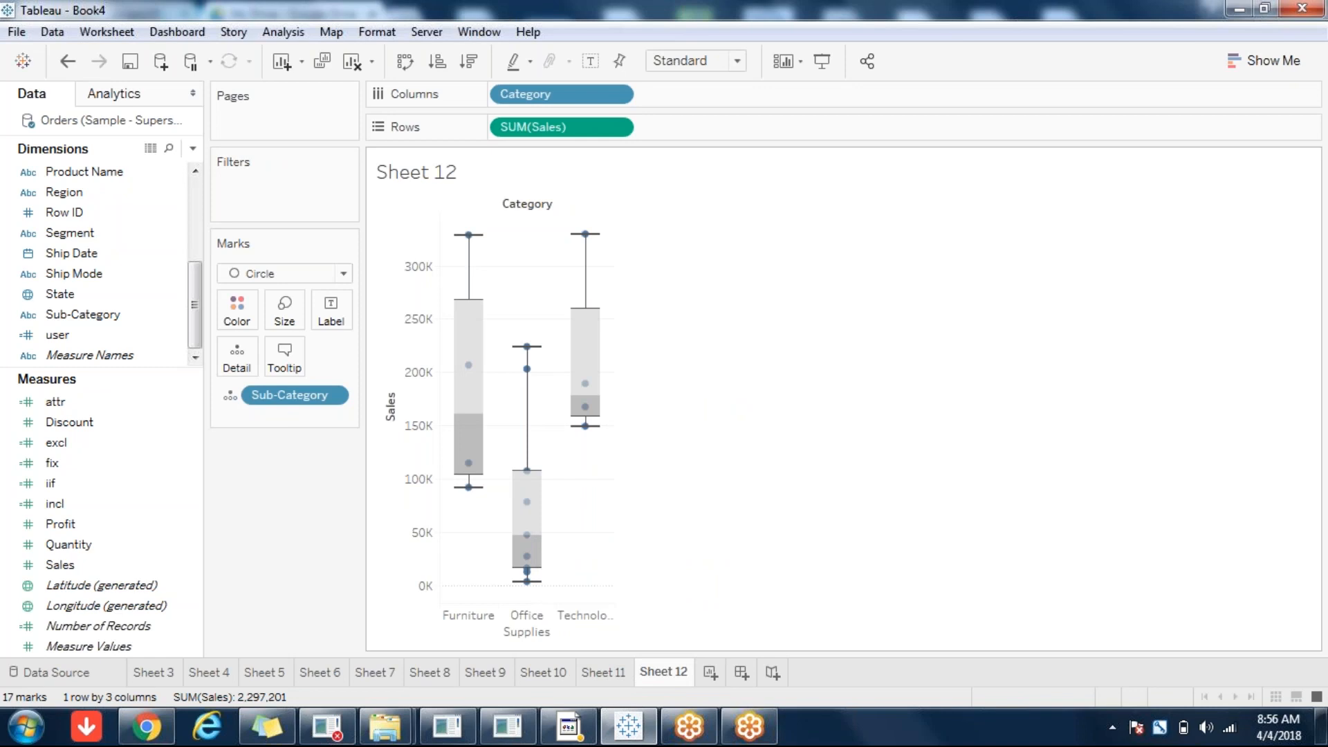
pyautogui.moveTo(469, 419)
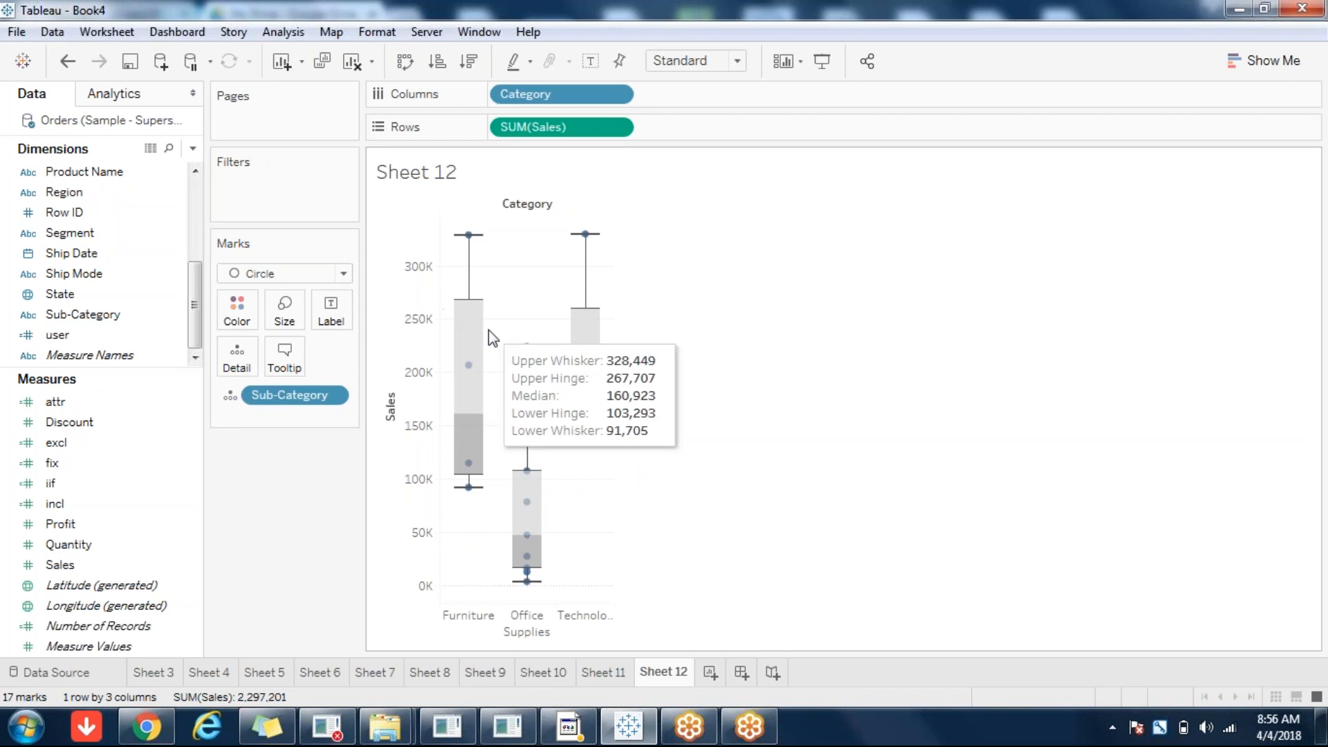
# Compare the Furniture box plot's sub-category points with their bars by briefly reverting to the bar chart and restoring the box plot
pyautogui.moveTo(464, 237)
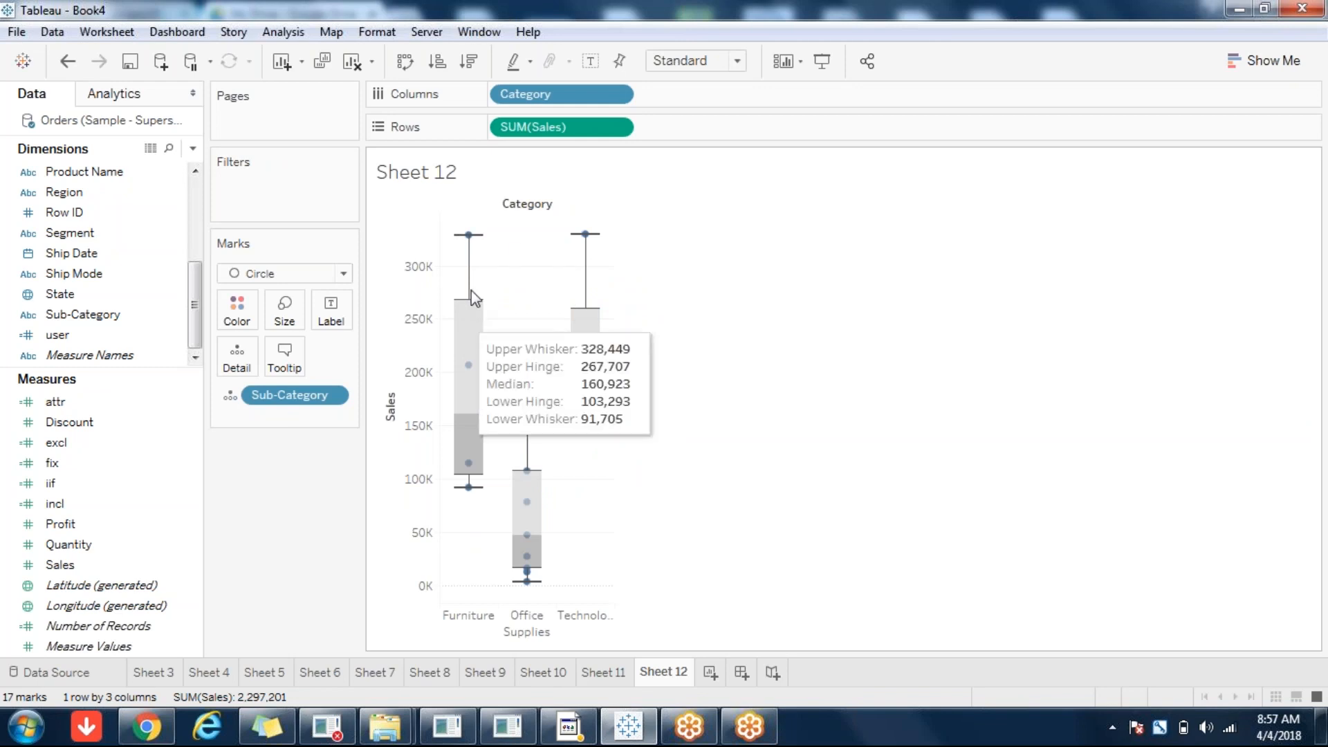
pyautogui.moveTo(470, 239)
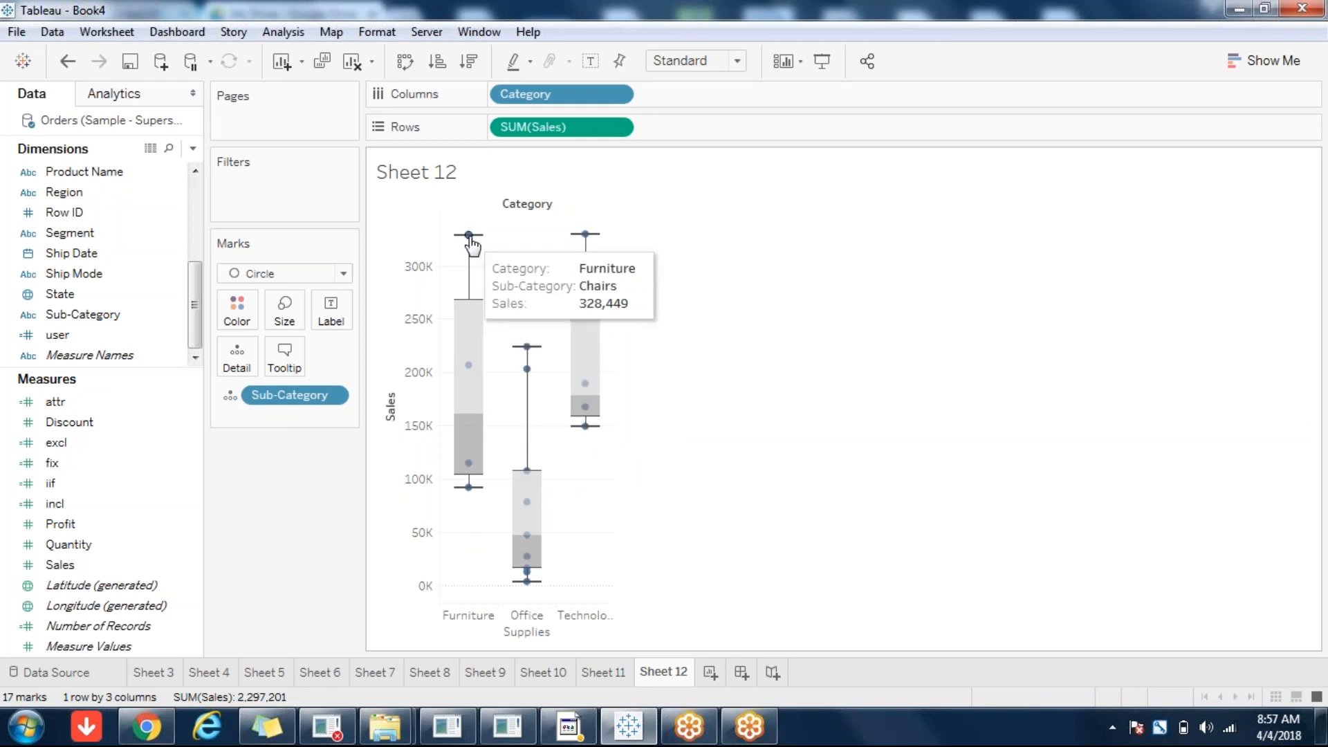
pyautogui.moveTo(469, 364)
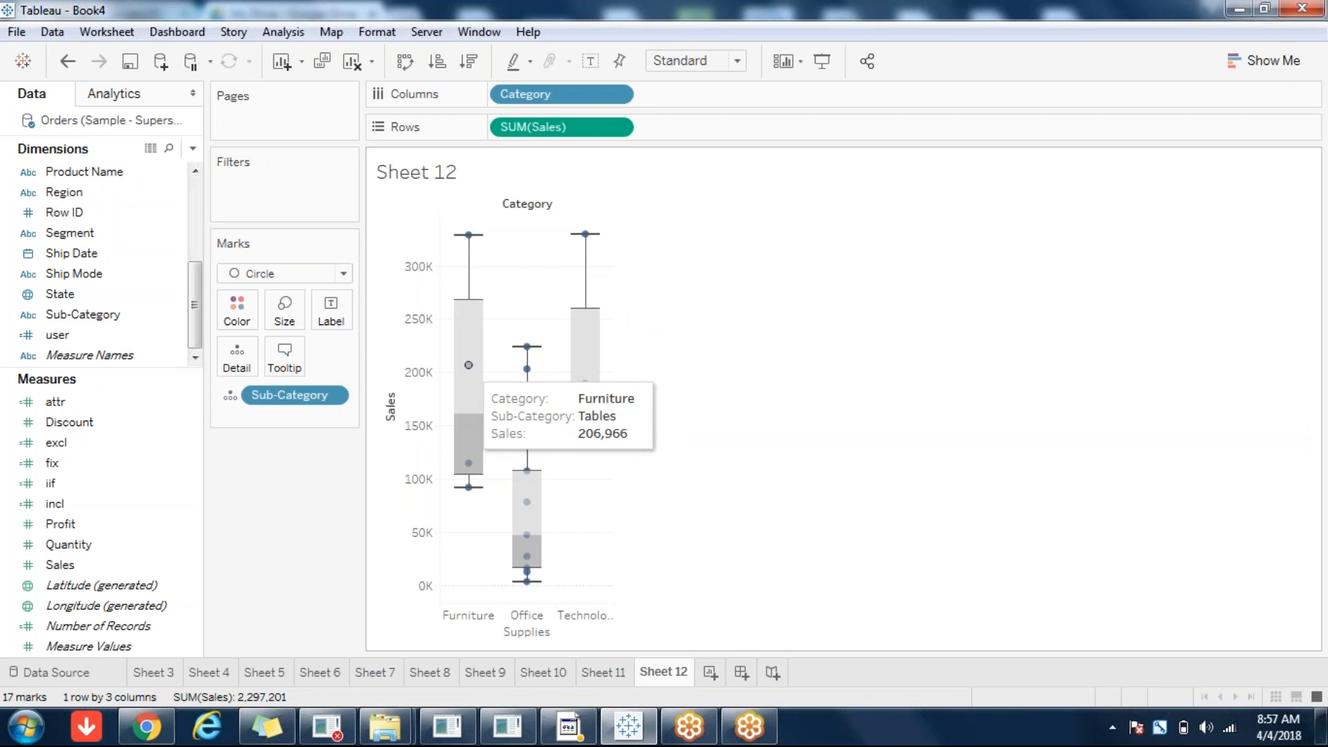
pyautogui.click(67, 61)
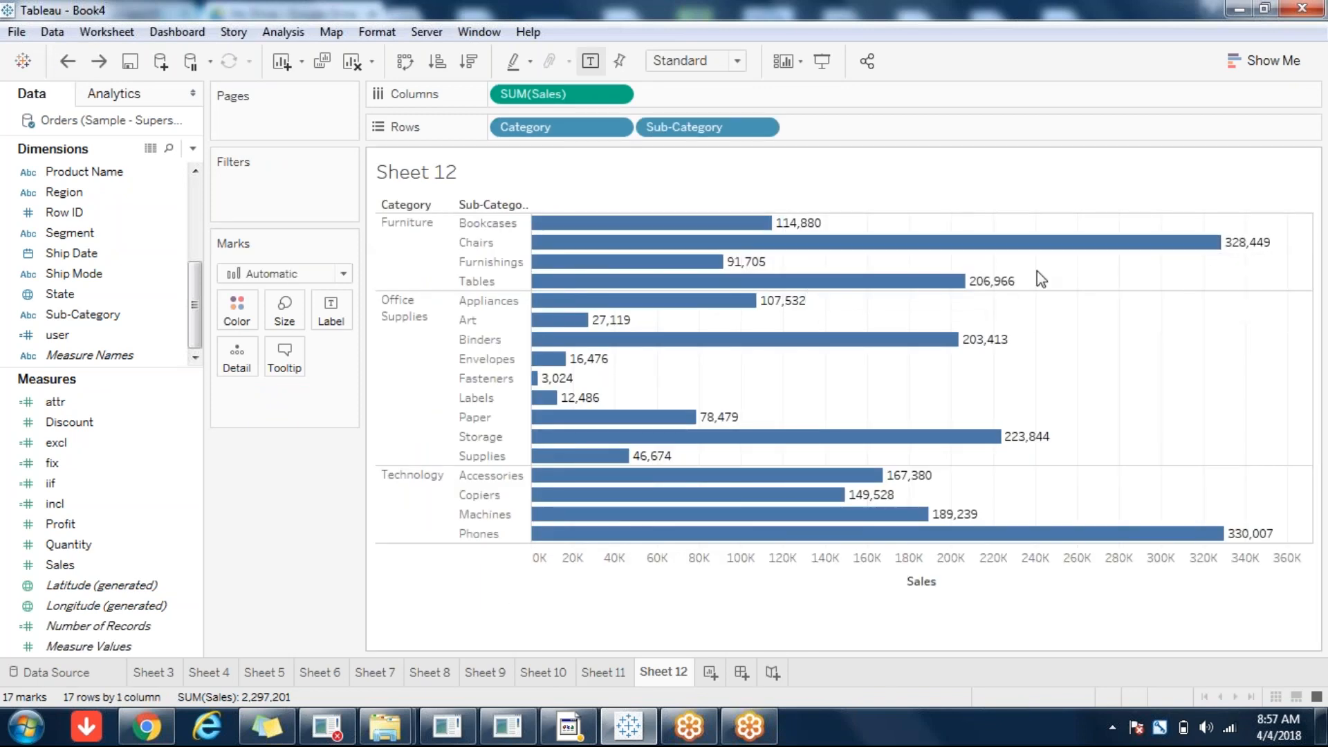
pyautogui.moveTo(720, 262)
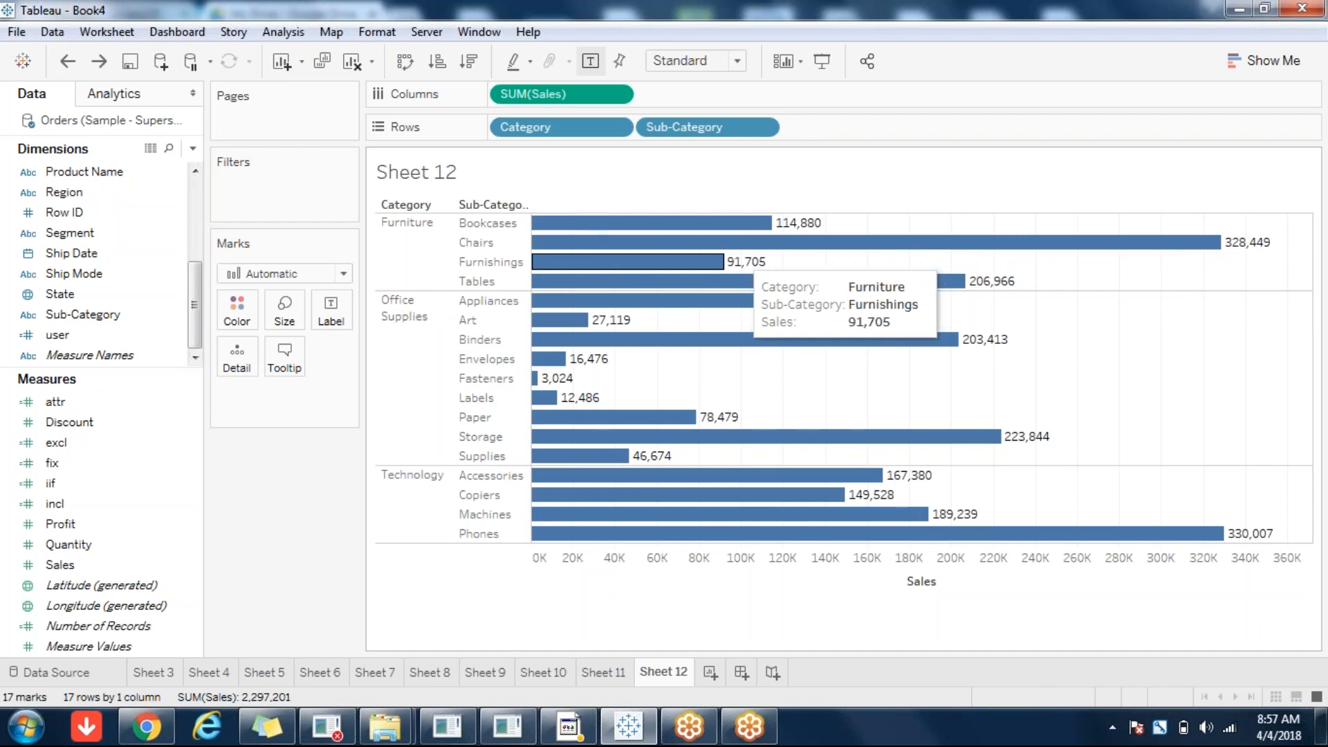
pyautogui.click(109, 66)
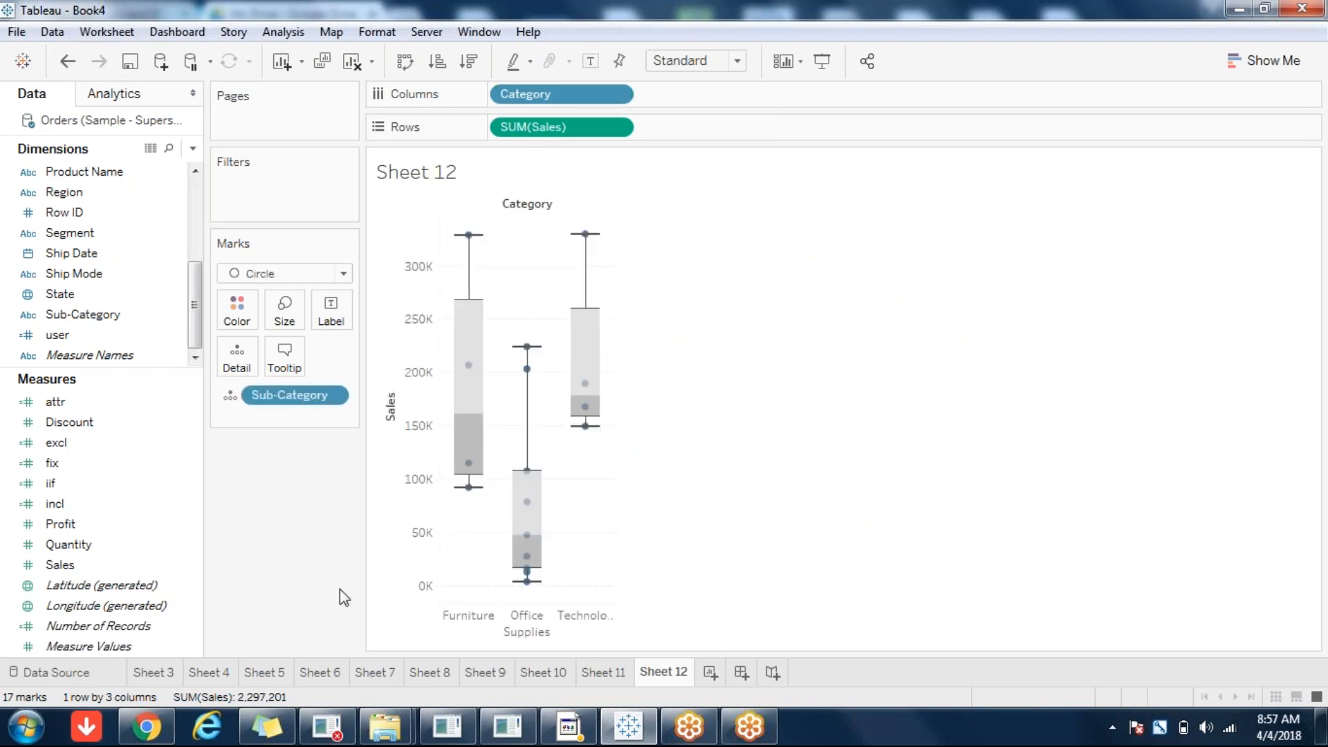
pyautogui.moveTo(470, 489)
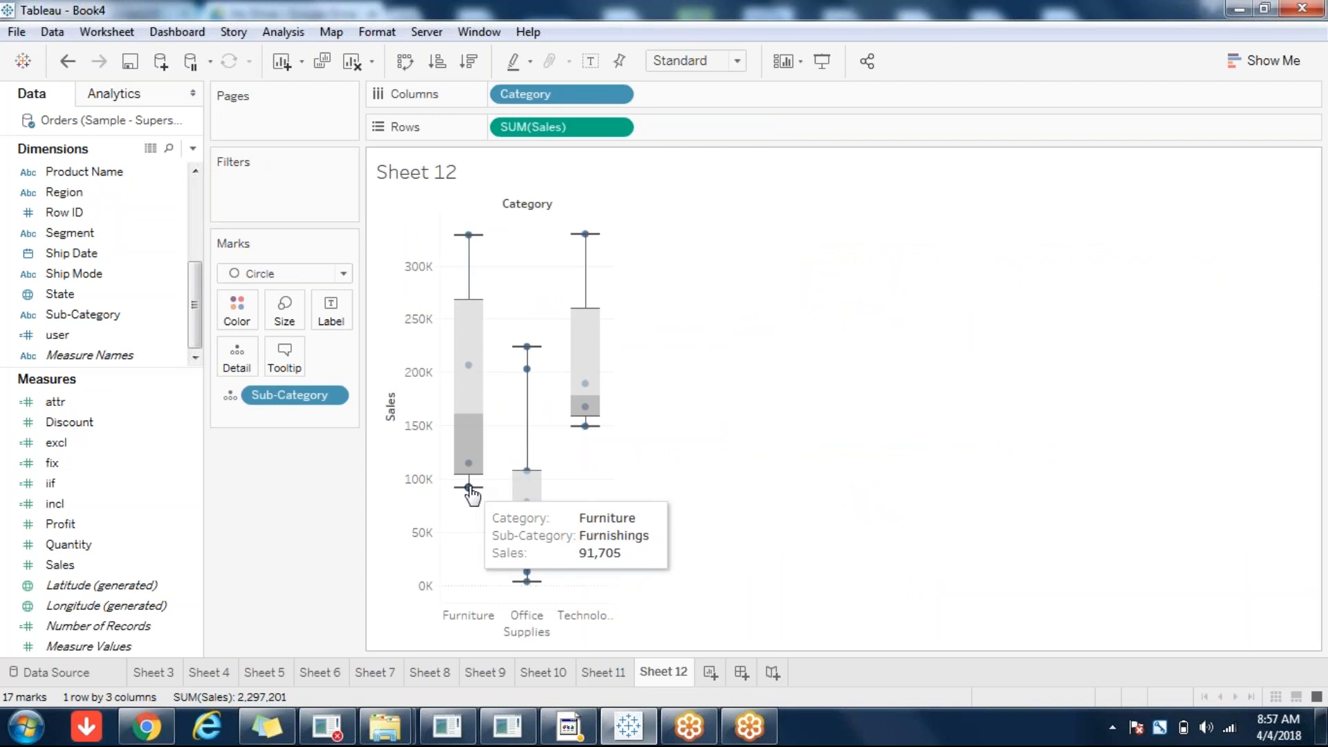
pyautogui.moveTo(468, 463)
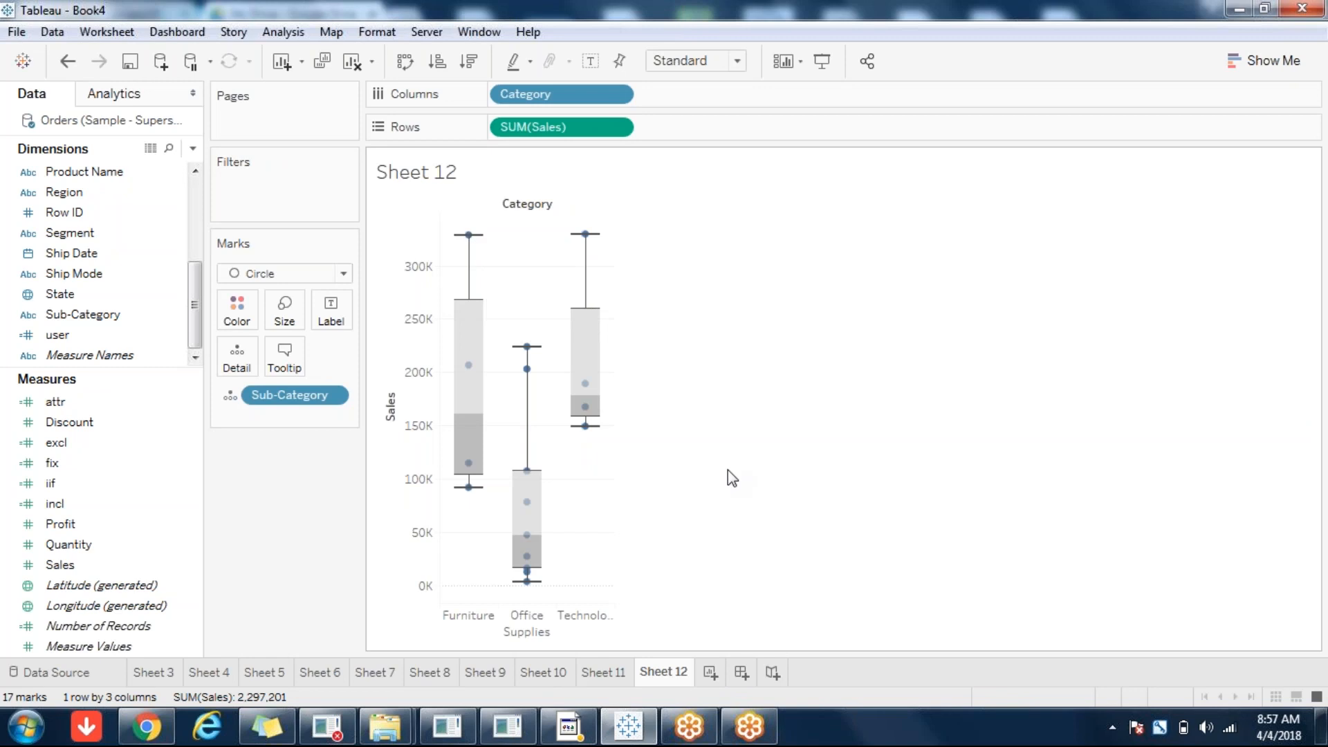
# Review the available analytics options, and inspect the hinges and median of the Furniture and Technology box plots
pyautogui.moveTo(474, 412)
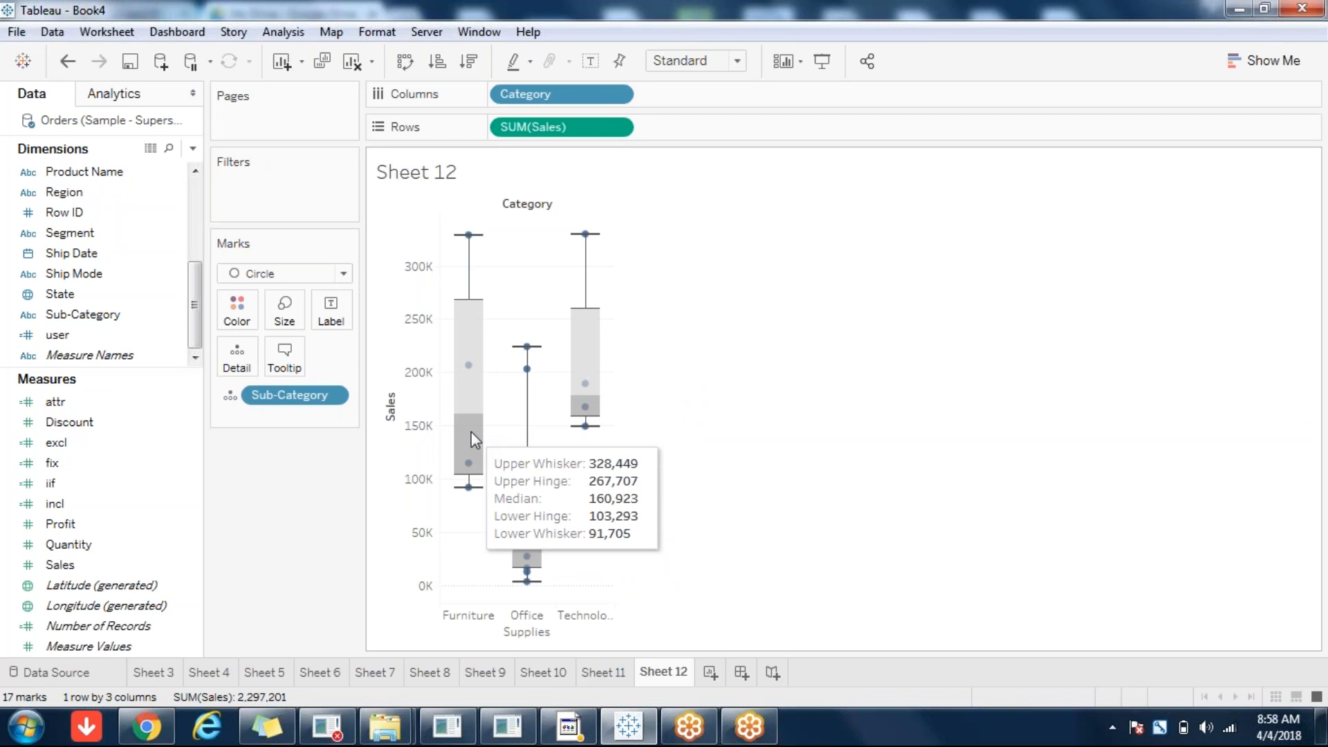
pyautogui.click(118, 96)
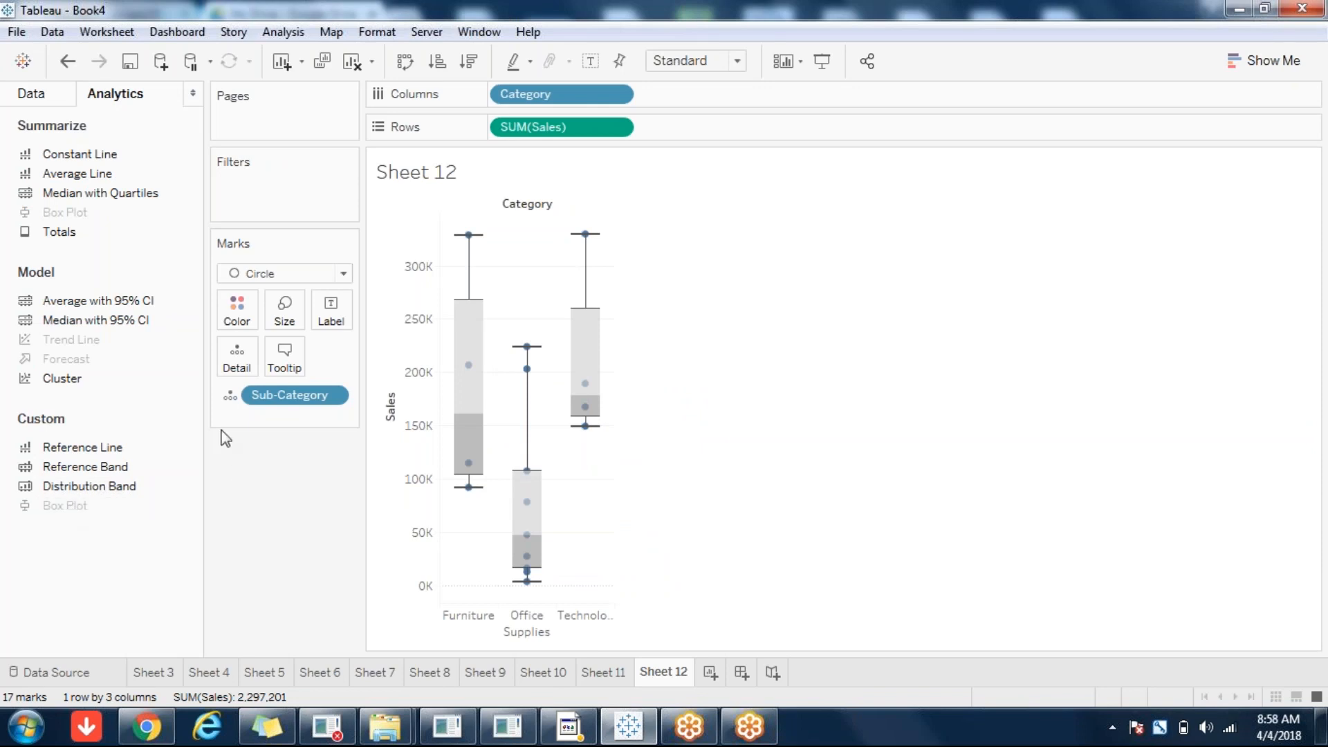
pyautogui.click(45, 97)
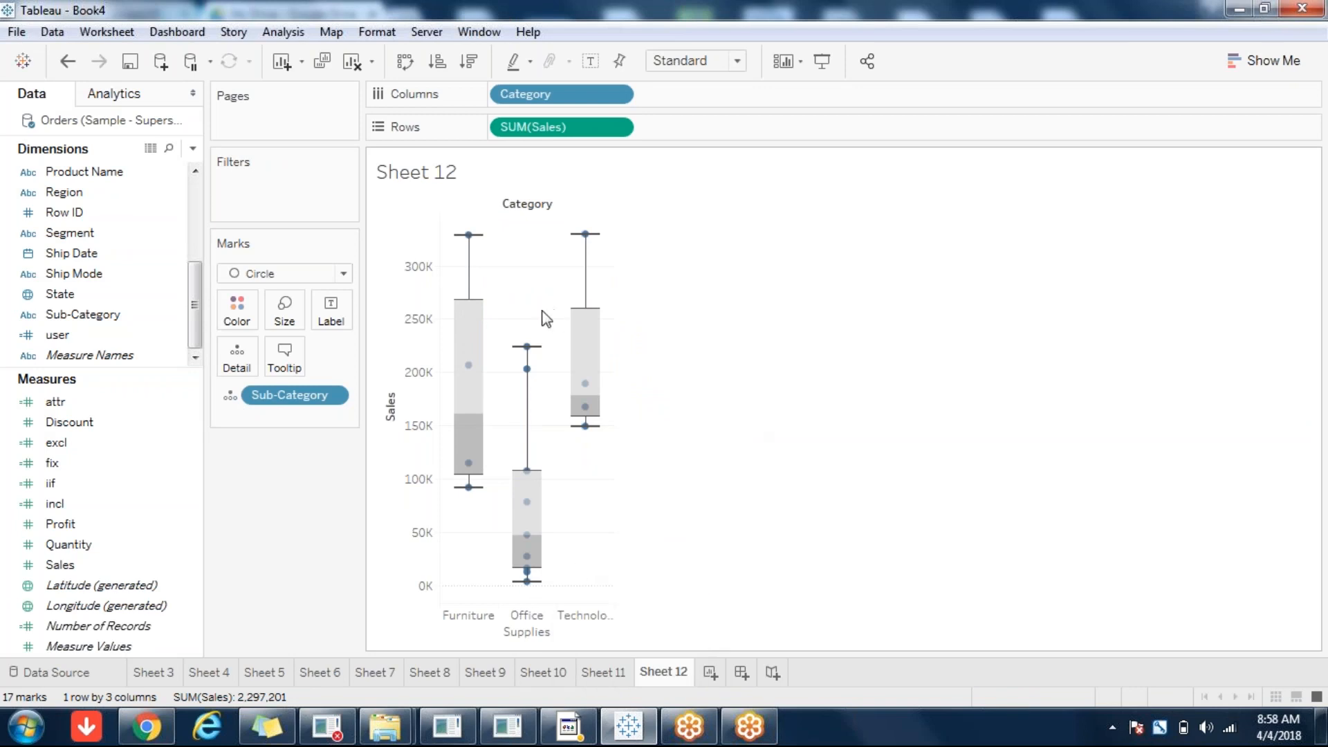
pyautogui.moveTo(478, 308)
pyautogui.moveTo(585, 388)
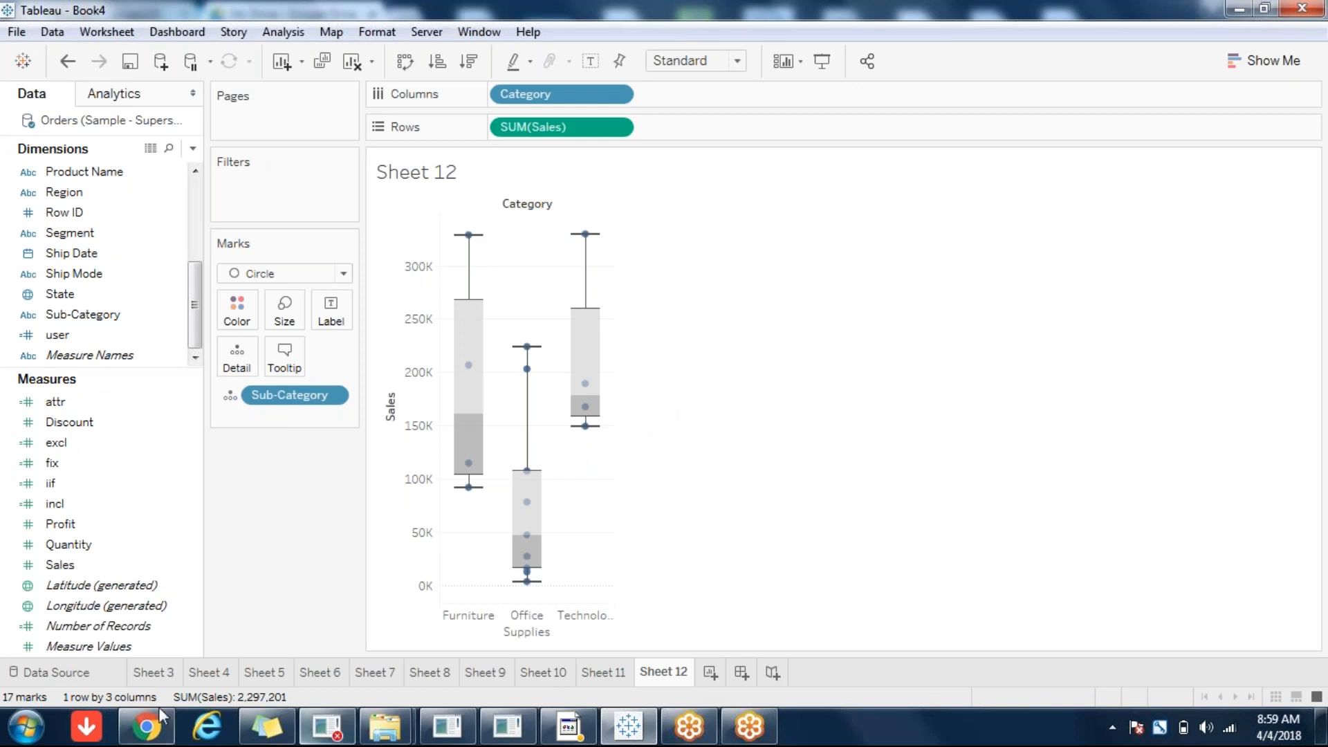
# Open Notepad and write the number list 1,2,3,4,5,6,7,8,9 on the first line
pyautogui.click(28, 735)
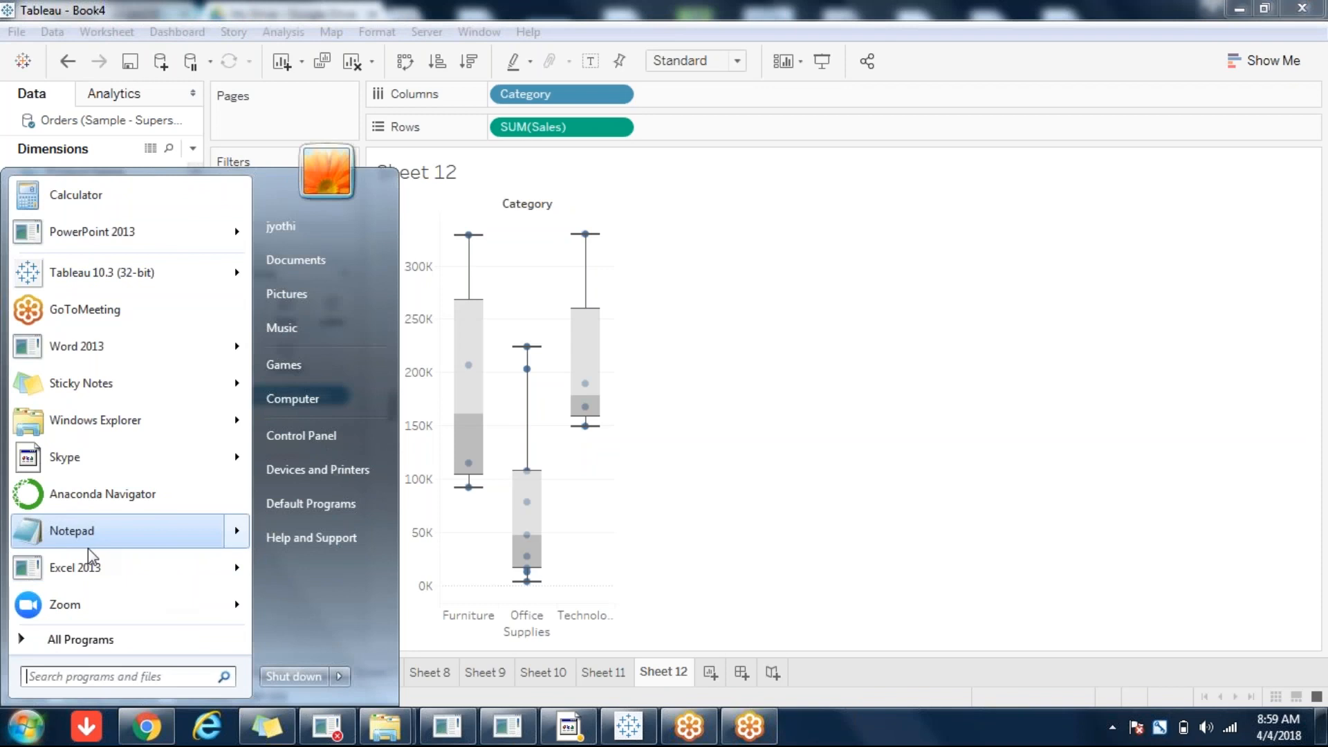
pyautogui.click(49, 538)
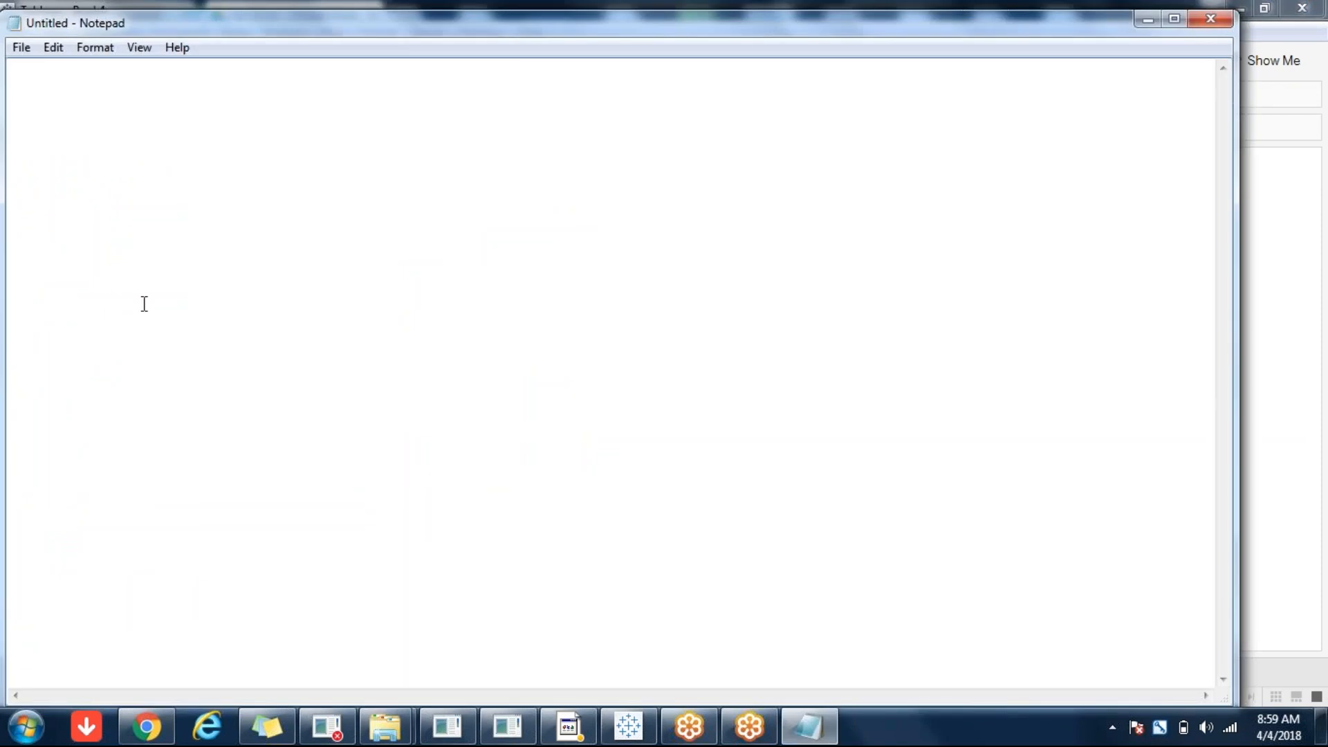
pyautogui.write('I,2,3,4,')
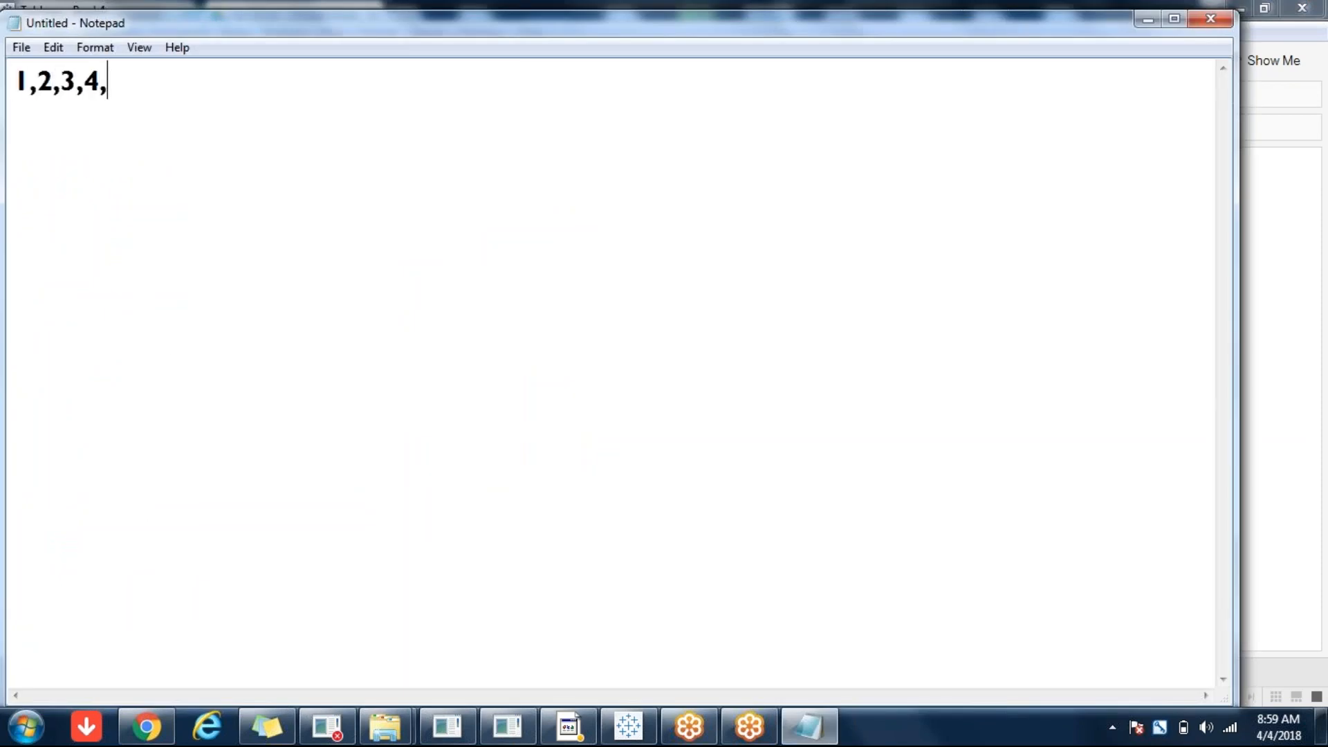
pyautogui.write('5,6,7,8,9')
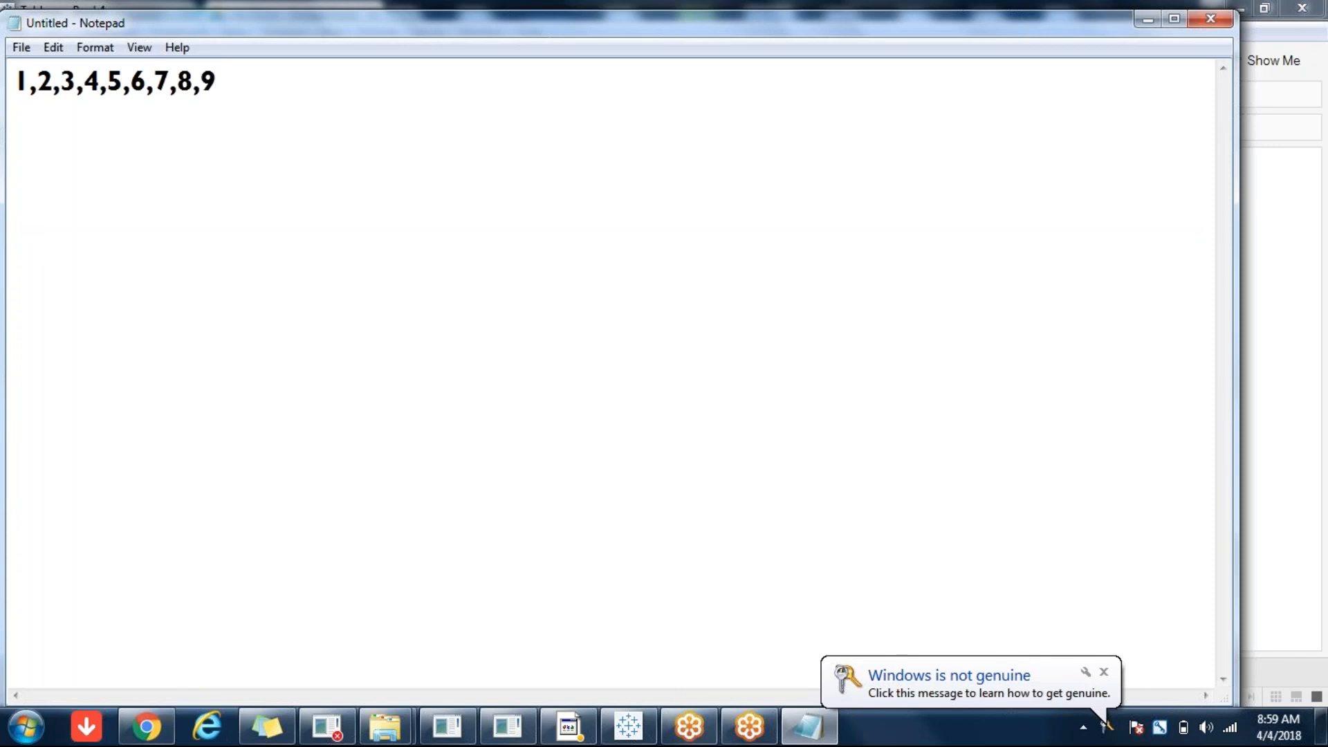
# Add the unsorted number list 9,2,4,5,6,7,8,9,3 a few lines below the first list
pyautogui.press('Return')
pyautogui.press('Return')
pyautogui.press('Return')
pyautogui.write('9,2,')
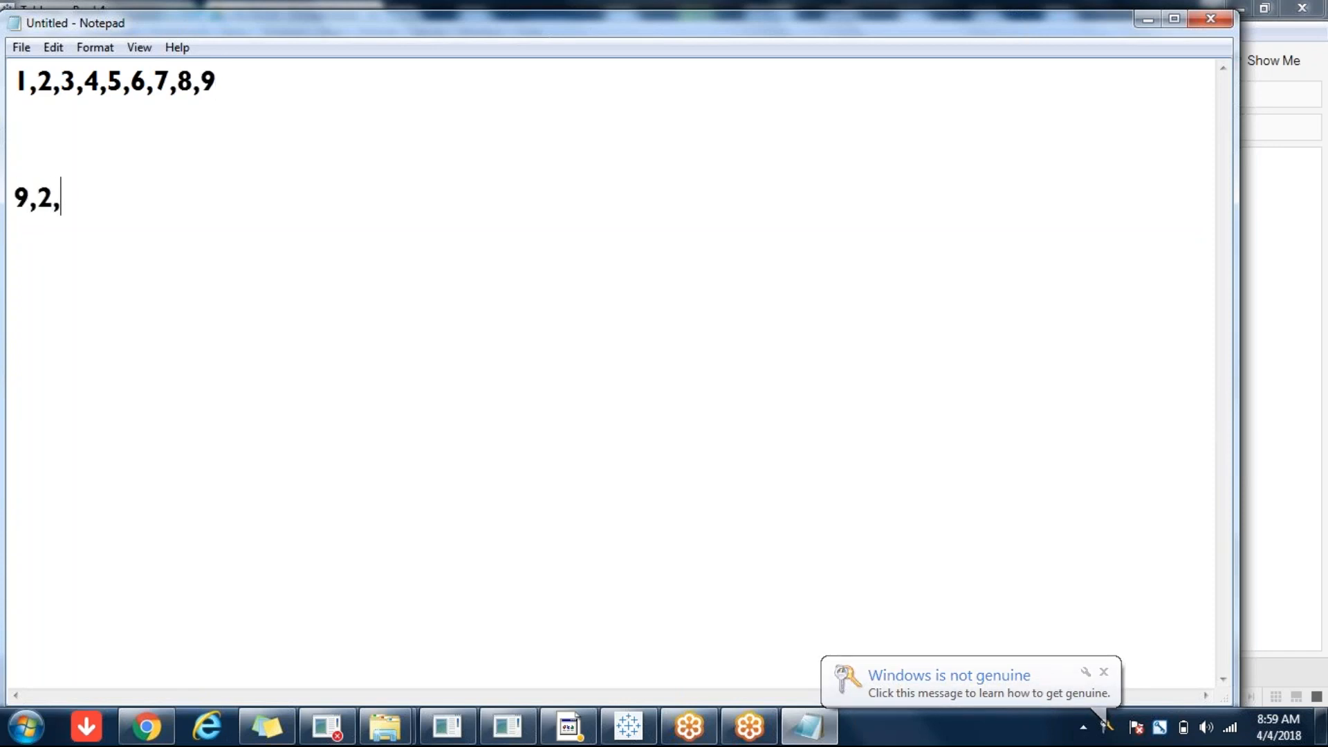
pyautogui.write('4,5,6,7,')
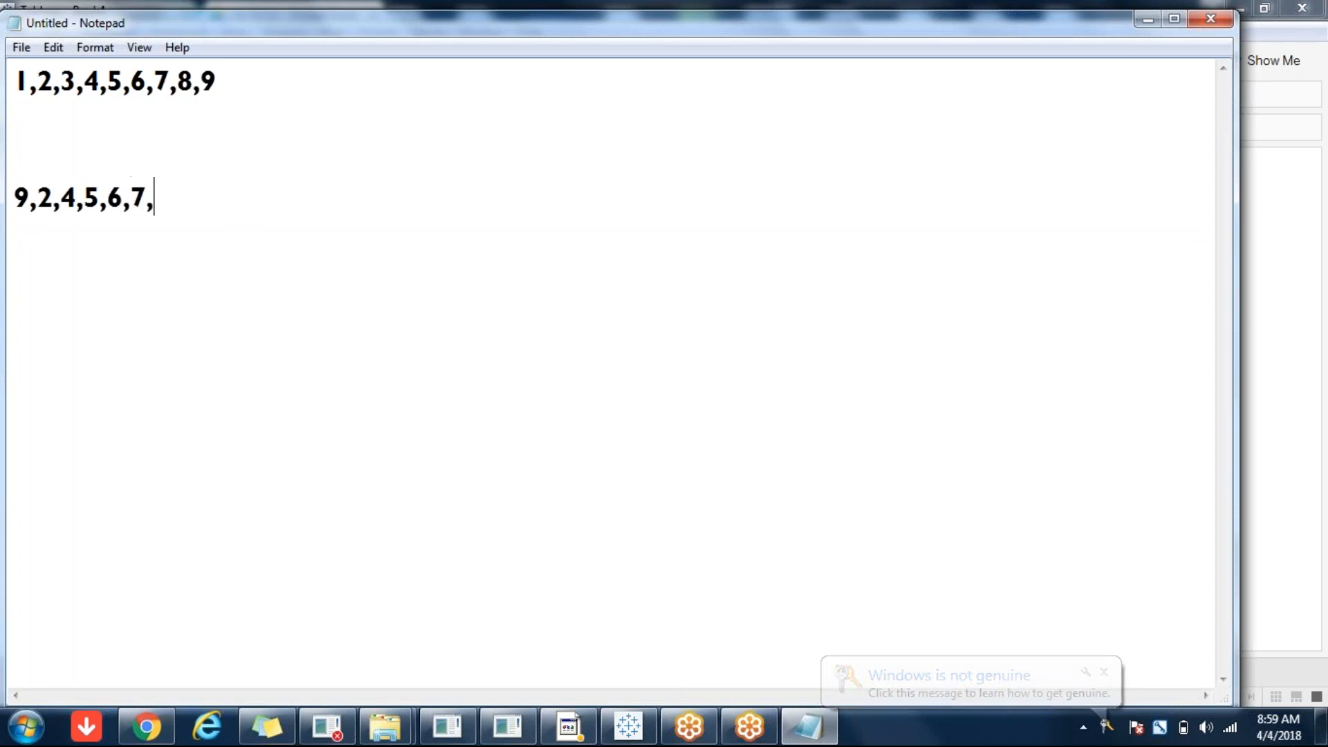
pyautogui.write('8,9,3')
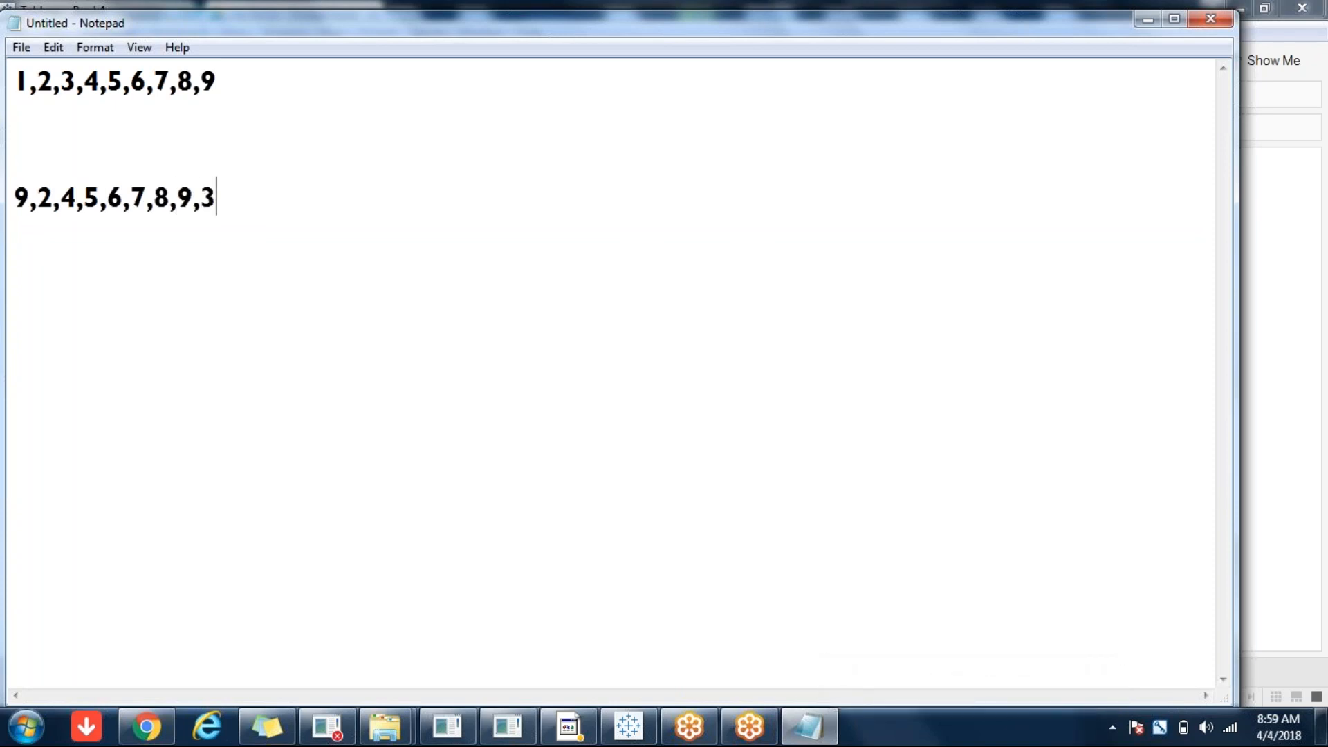
# Write the sorted list 2,3,4,5,6,7,8,9,9 directly beneath the unsorted list, without a doubled comma
pyautogui.moveTo(235, 201); pyautogui.dragTo(74, 197)
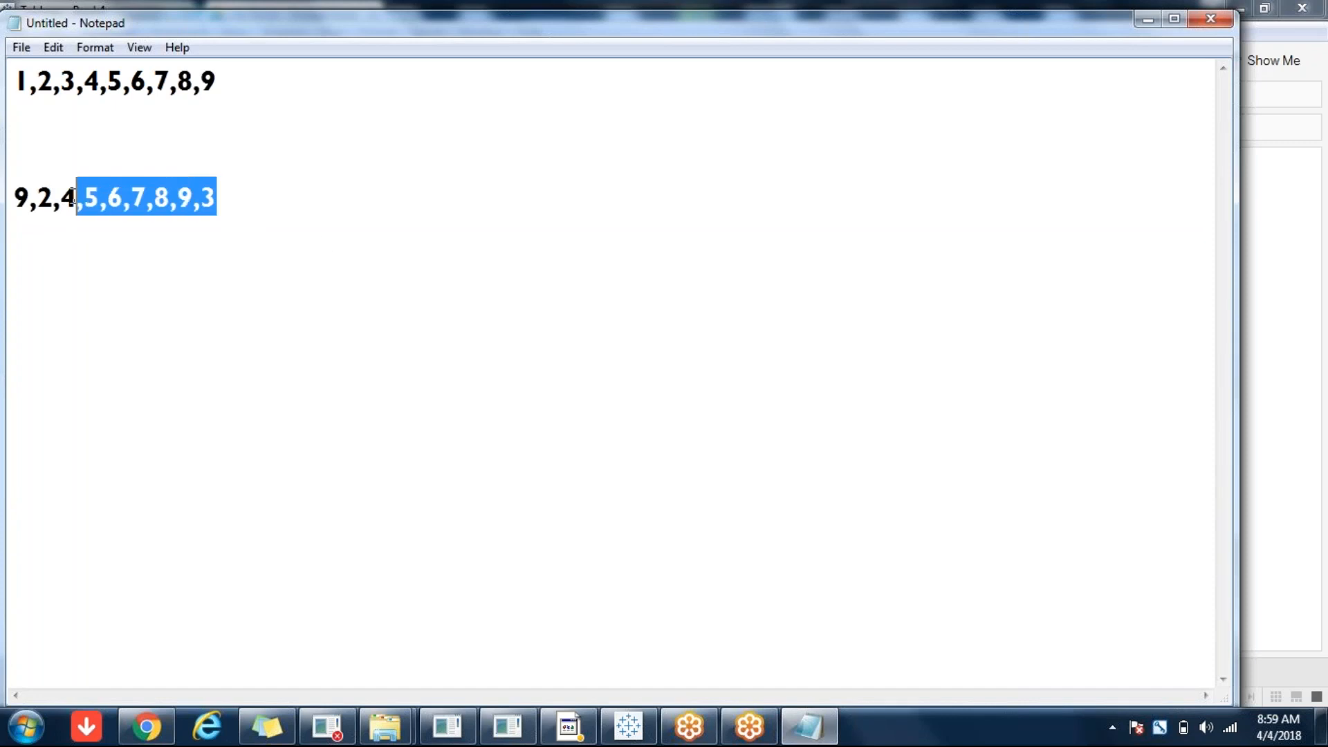
pyautogui.click(355, 206)
pyautogui.press('Return')
pyautogui.write('2,')
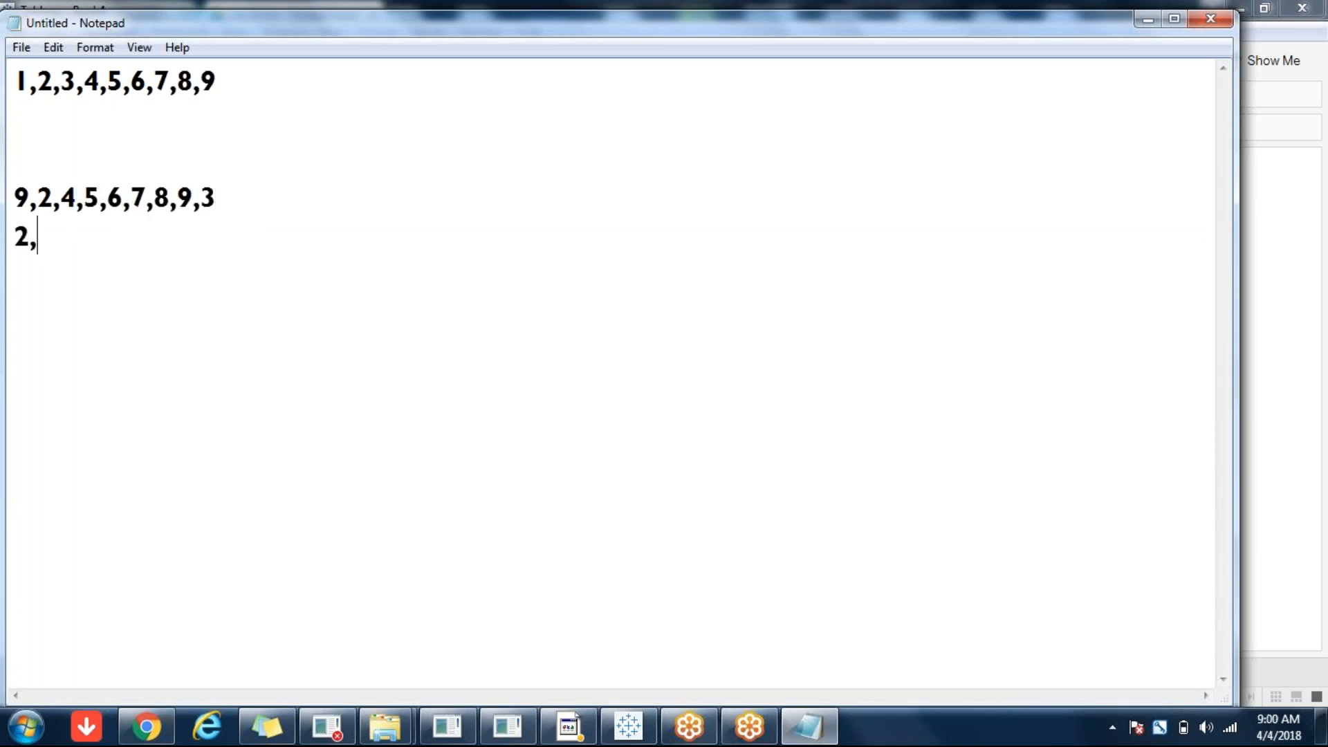
pyautogui.write('3,4,5,6,')
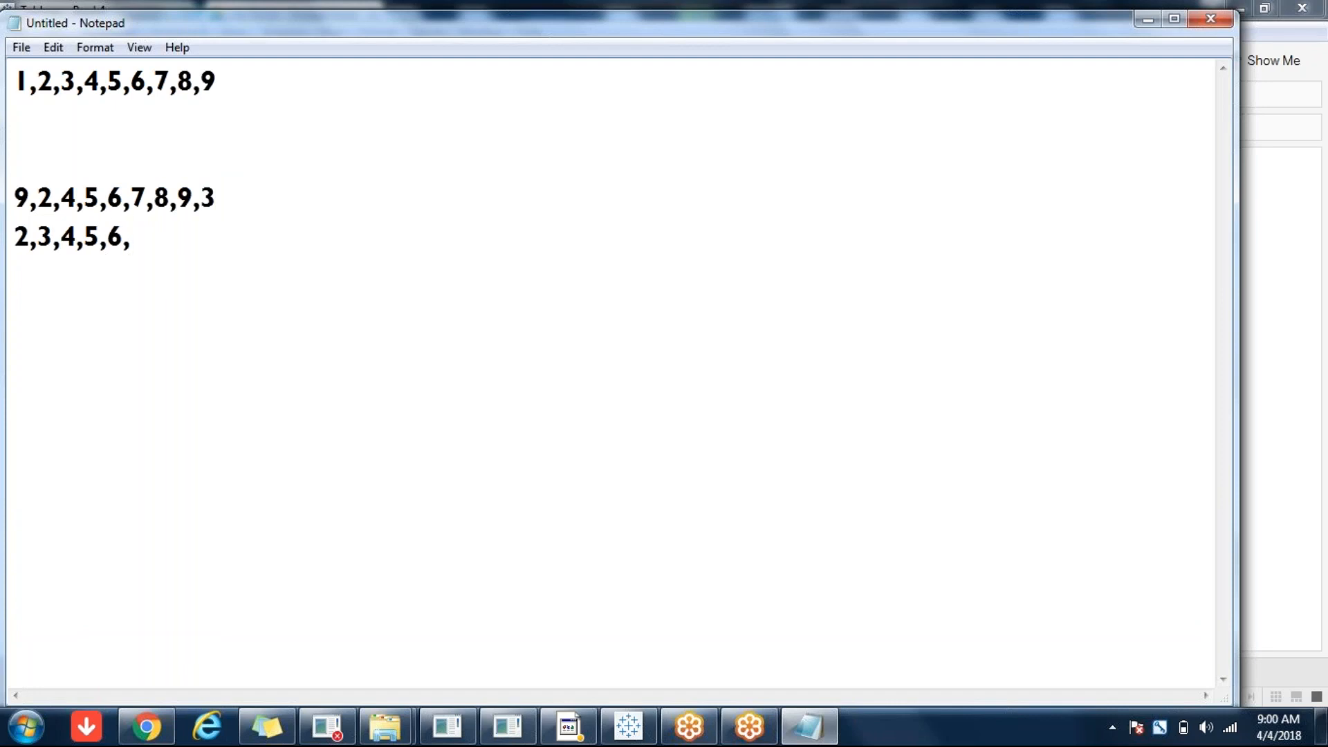
pyautogui.write(',7,8,9,9')
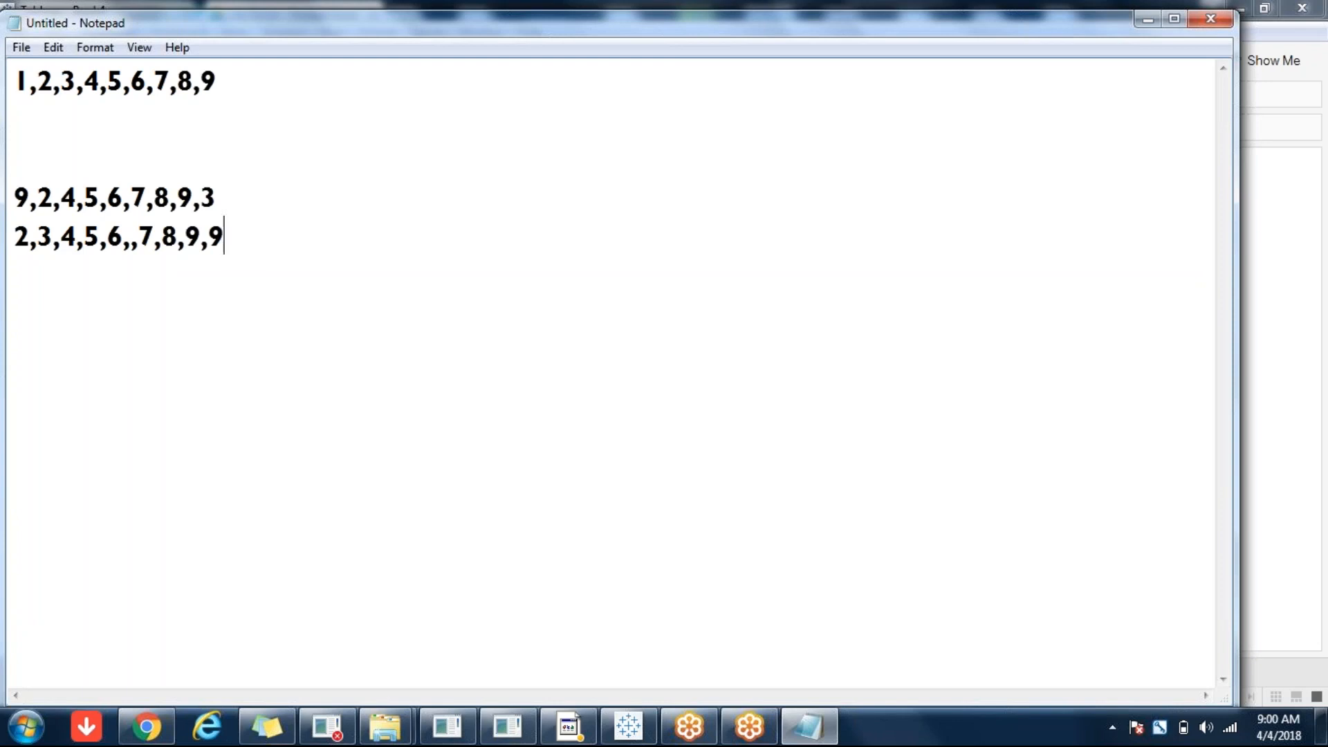
pyautogui.click(131, 236)
pyautogui.press('BackSpace')
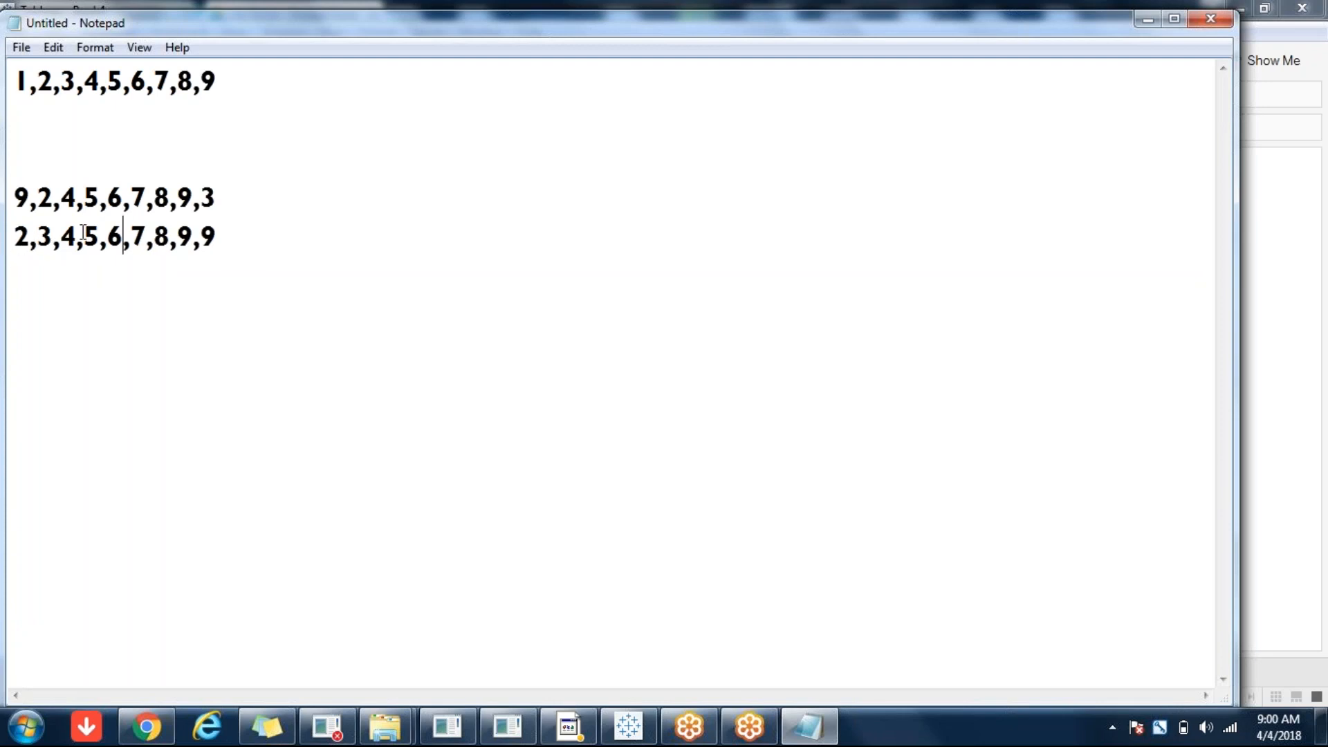
# Append 10 to the end of the sorted number list
pyautogui.click(114, 239)
pyautogui.click(290, 229)
pyautogui.write(',10')
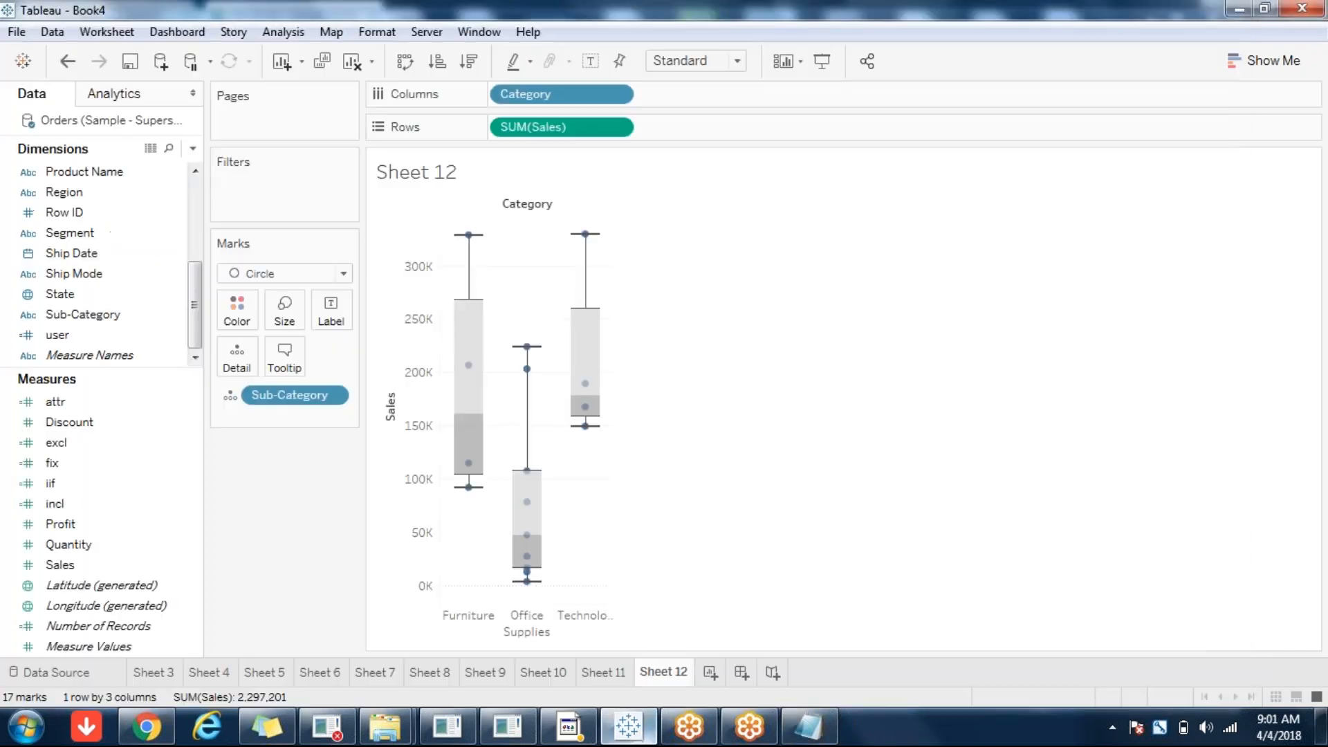
# Return to Tableau, examine the median and hinges of the Furniture and Office Supplies box plots, and switch to GoToMeeting
pyautogui.moveTo(466, 415)
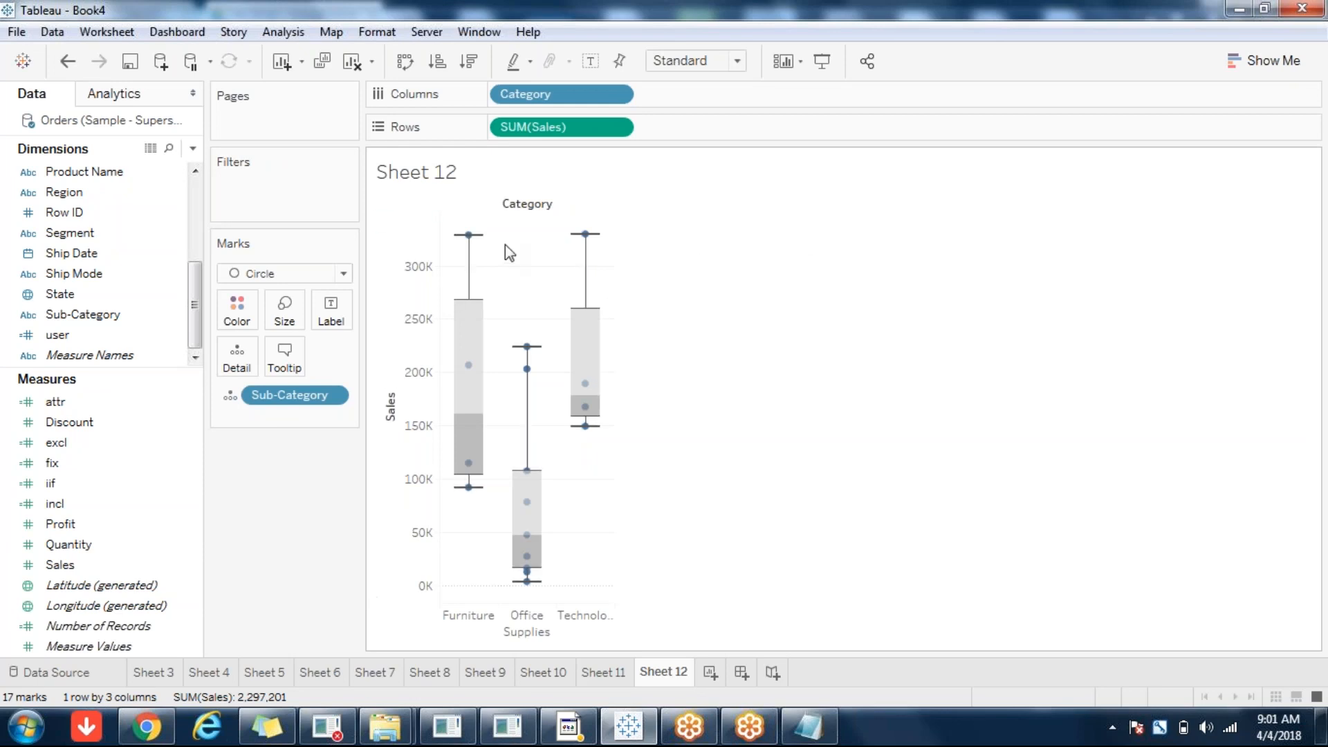
pyautogui.moveTo(503, 263)
pyautogui.moveTo(484, 304)
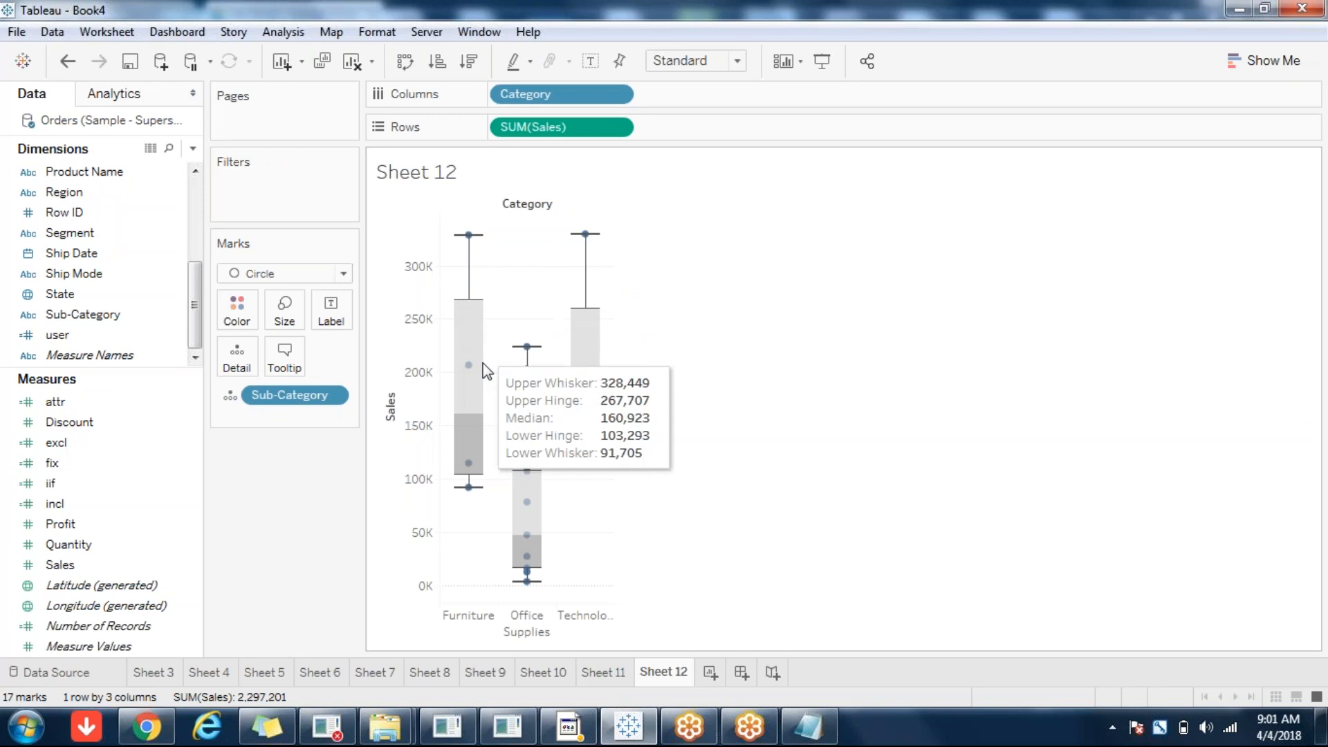
pyautogui.moveTo(536, 497)
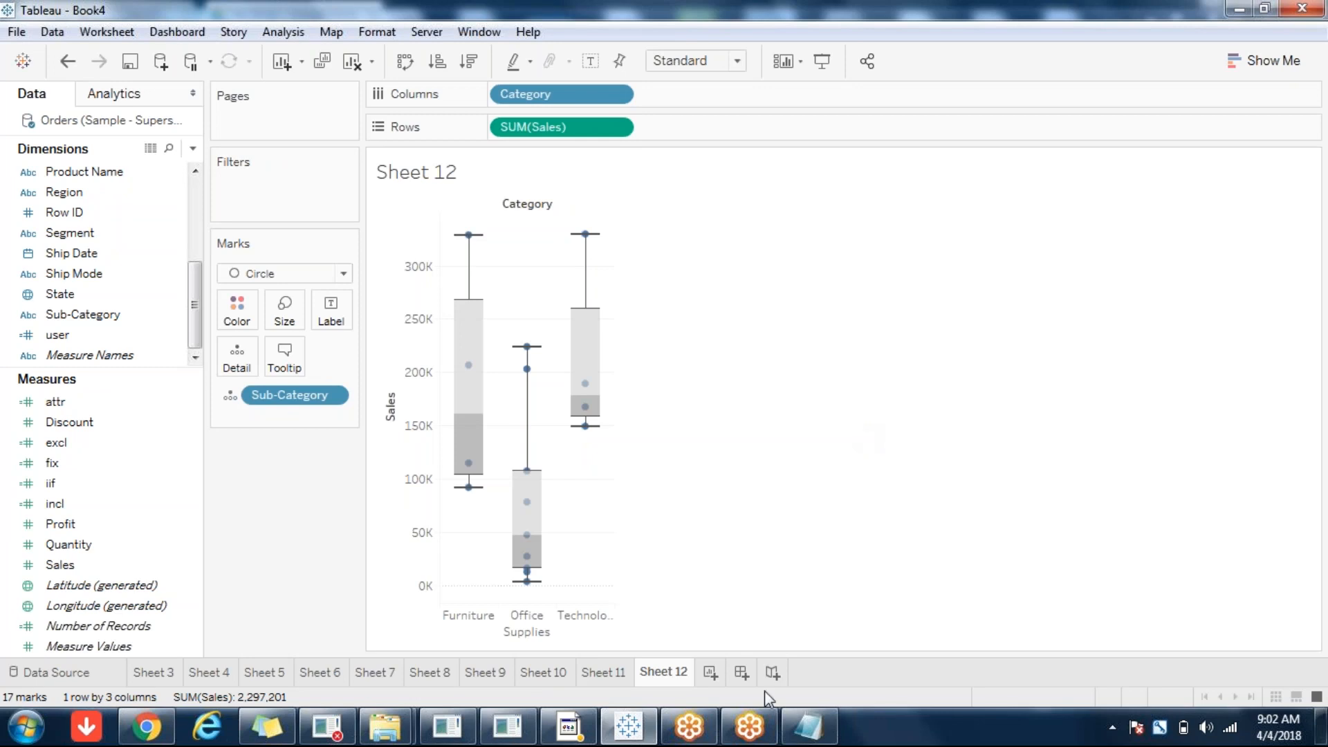
pyautogui.click(749, 735)
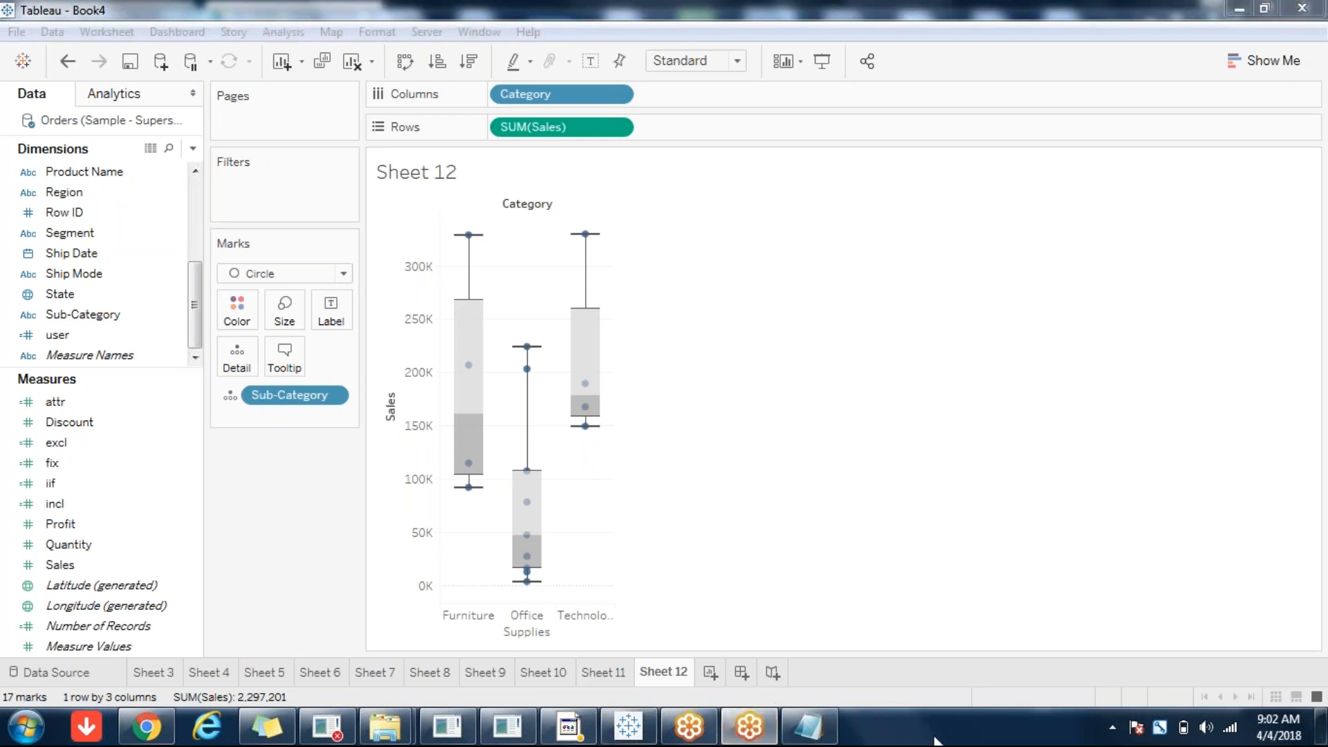